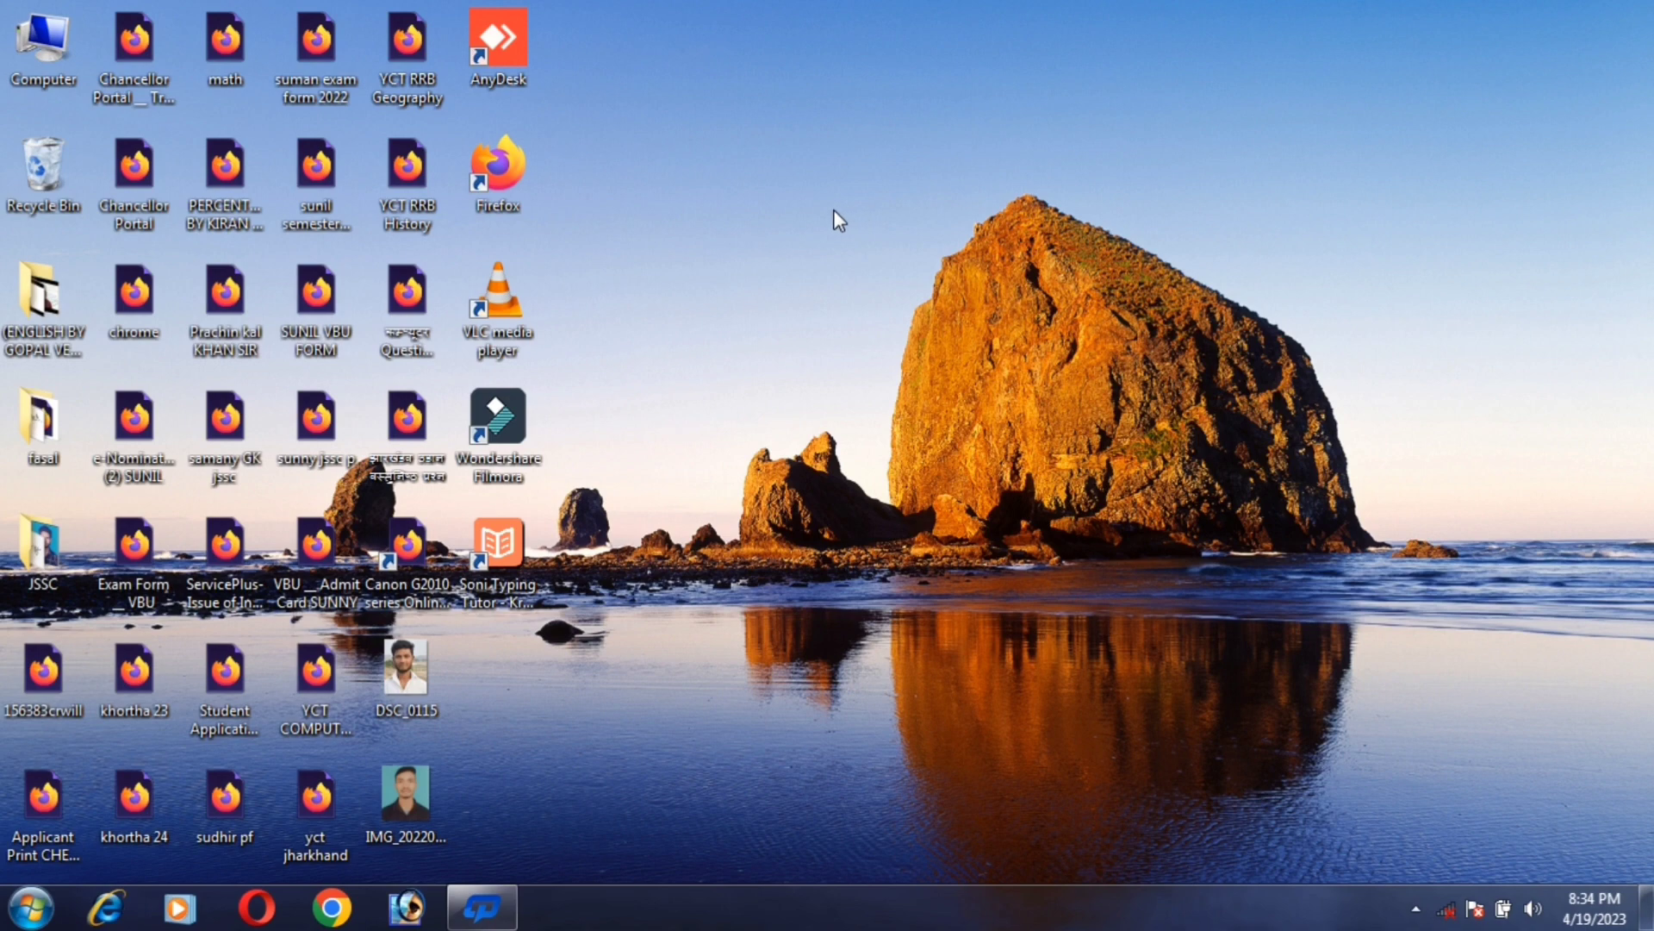
Refresh the desktop several times from its right-click menu.
right_click(811, 129)
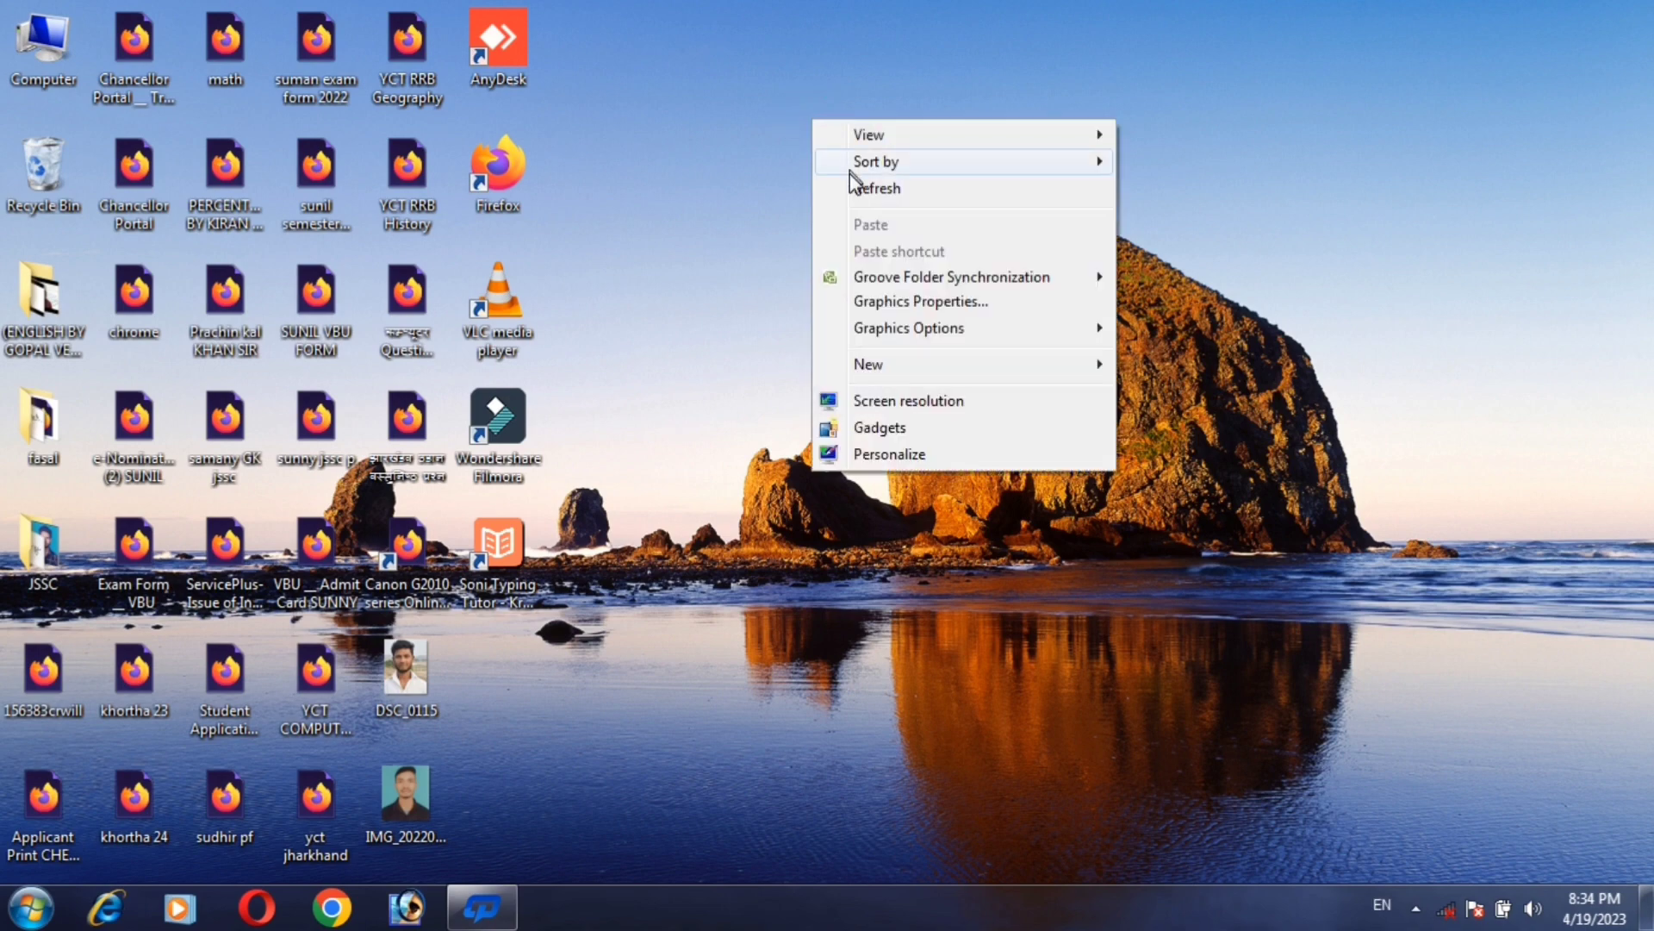
click(860, 189)
right_click(860, 195)
click(905, 274)
right_click(900, 264)
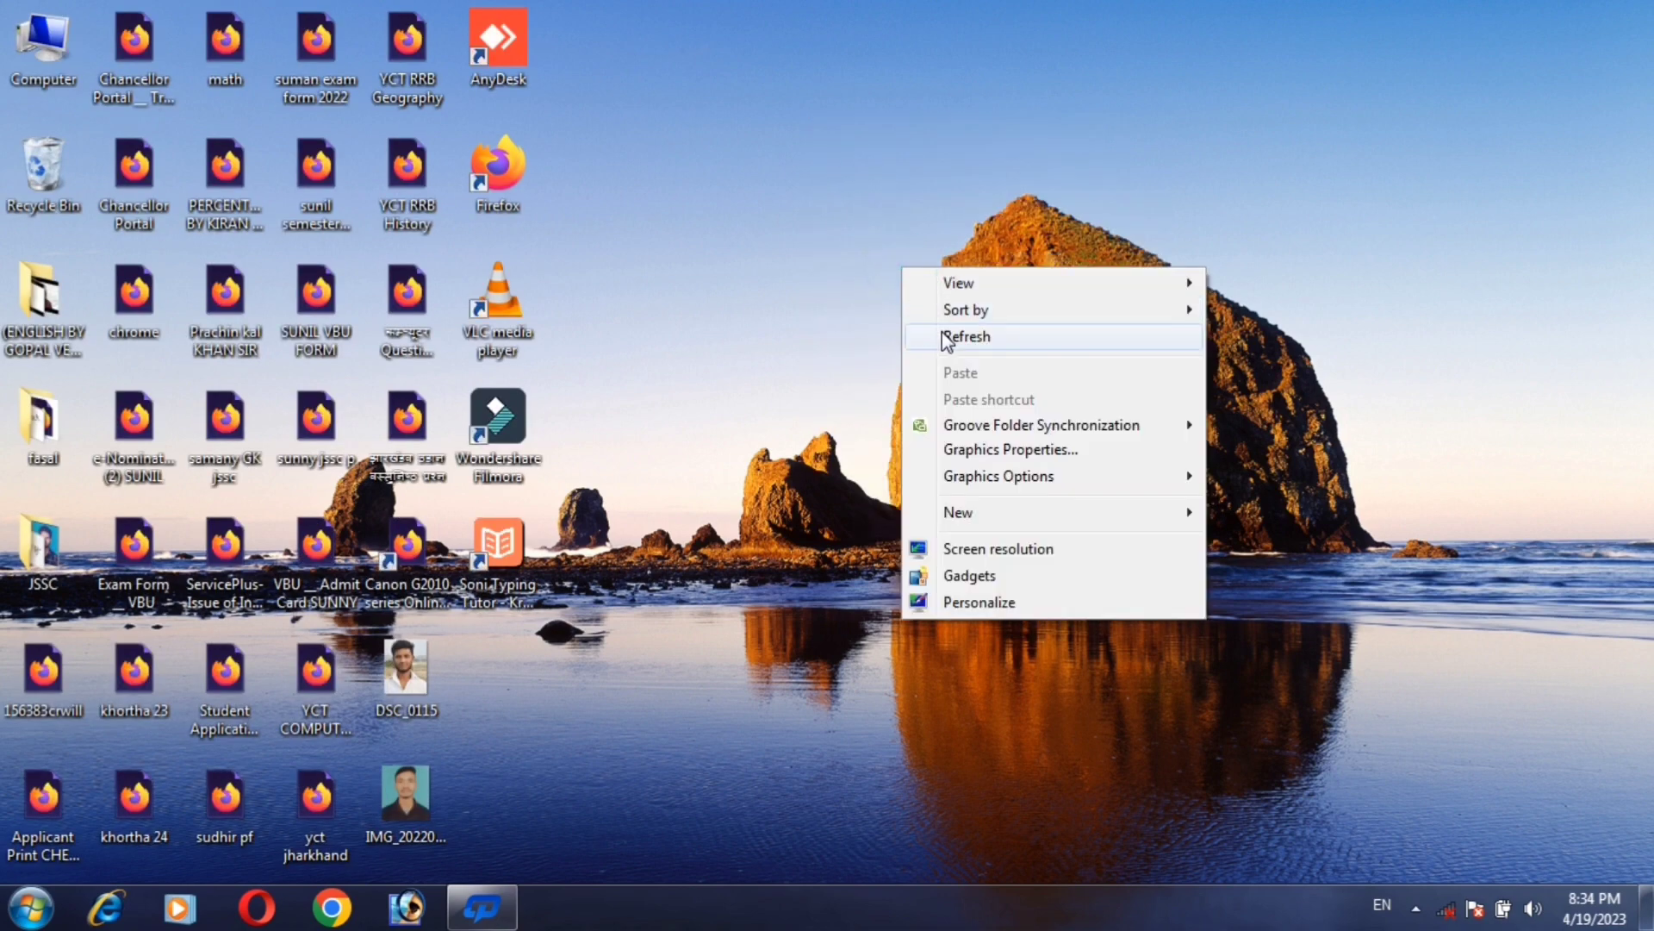
click(941, 336)
right_click(942, 332)
click(982, 405)
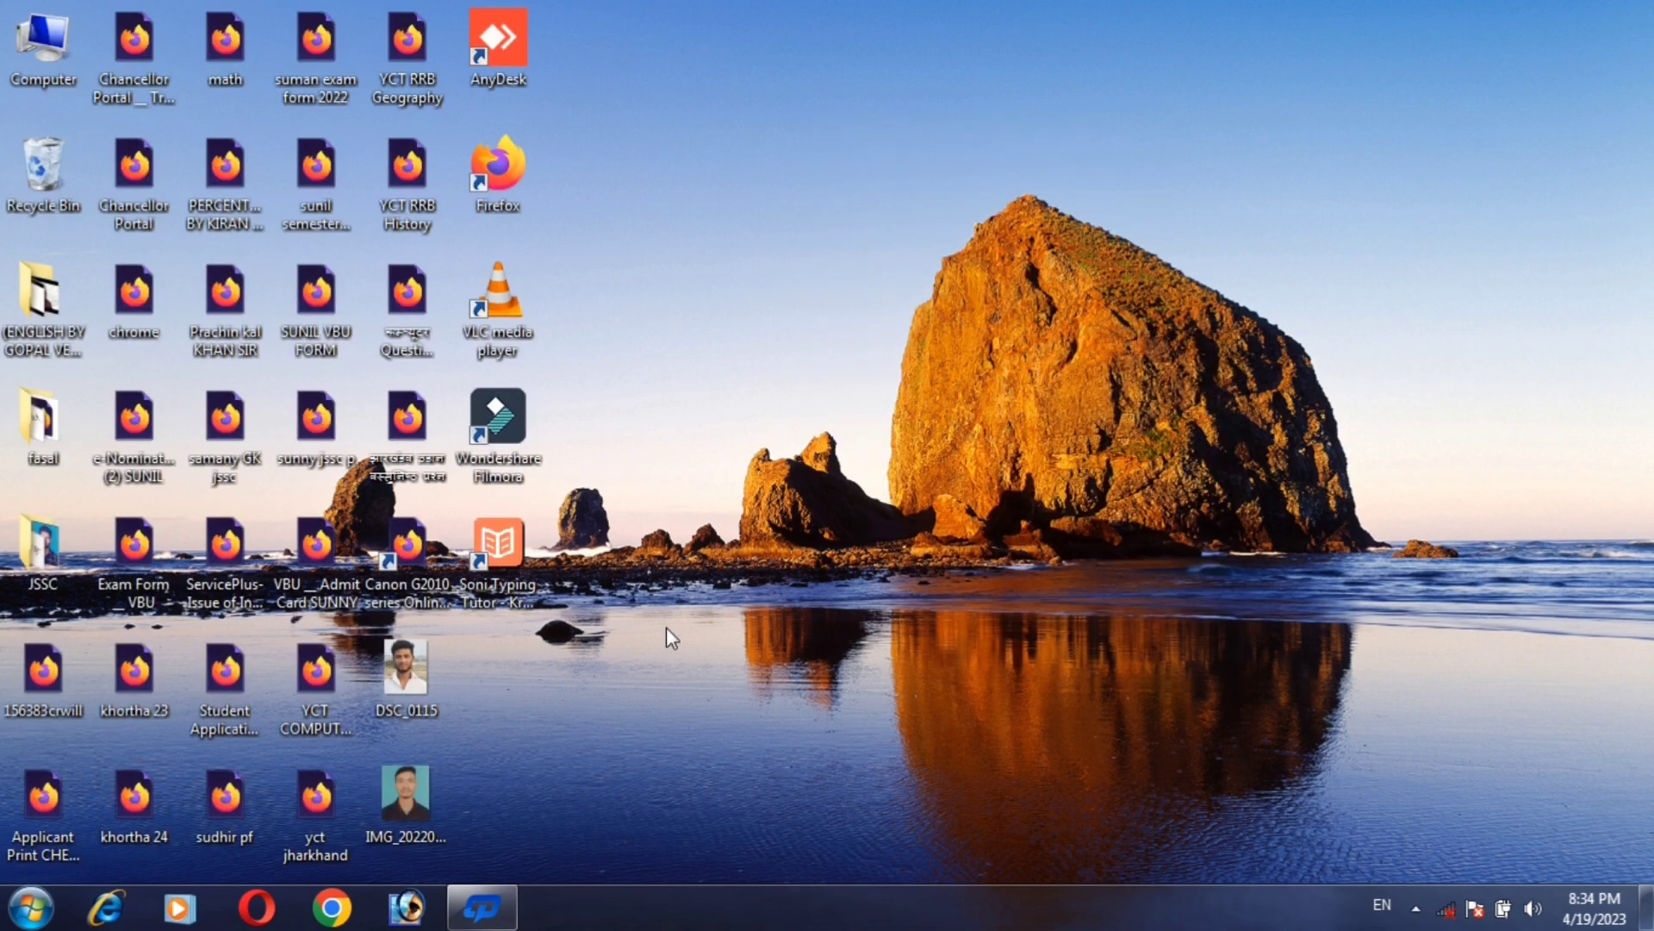
Launch Photoshop and open the DSC_1444.JPG photo.
click(412, 909)
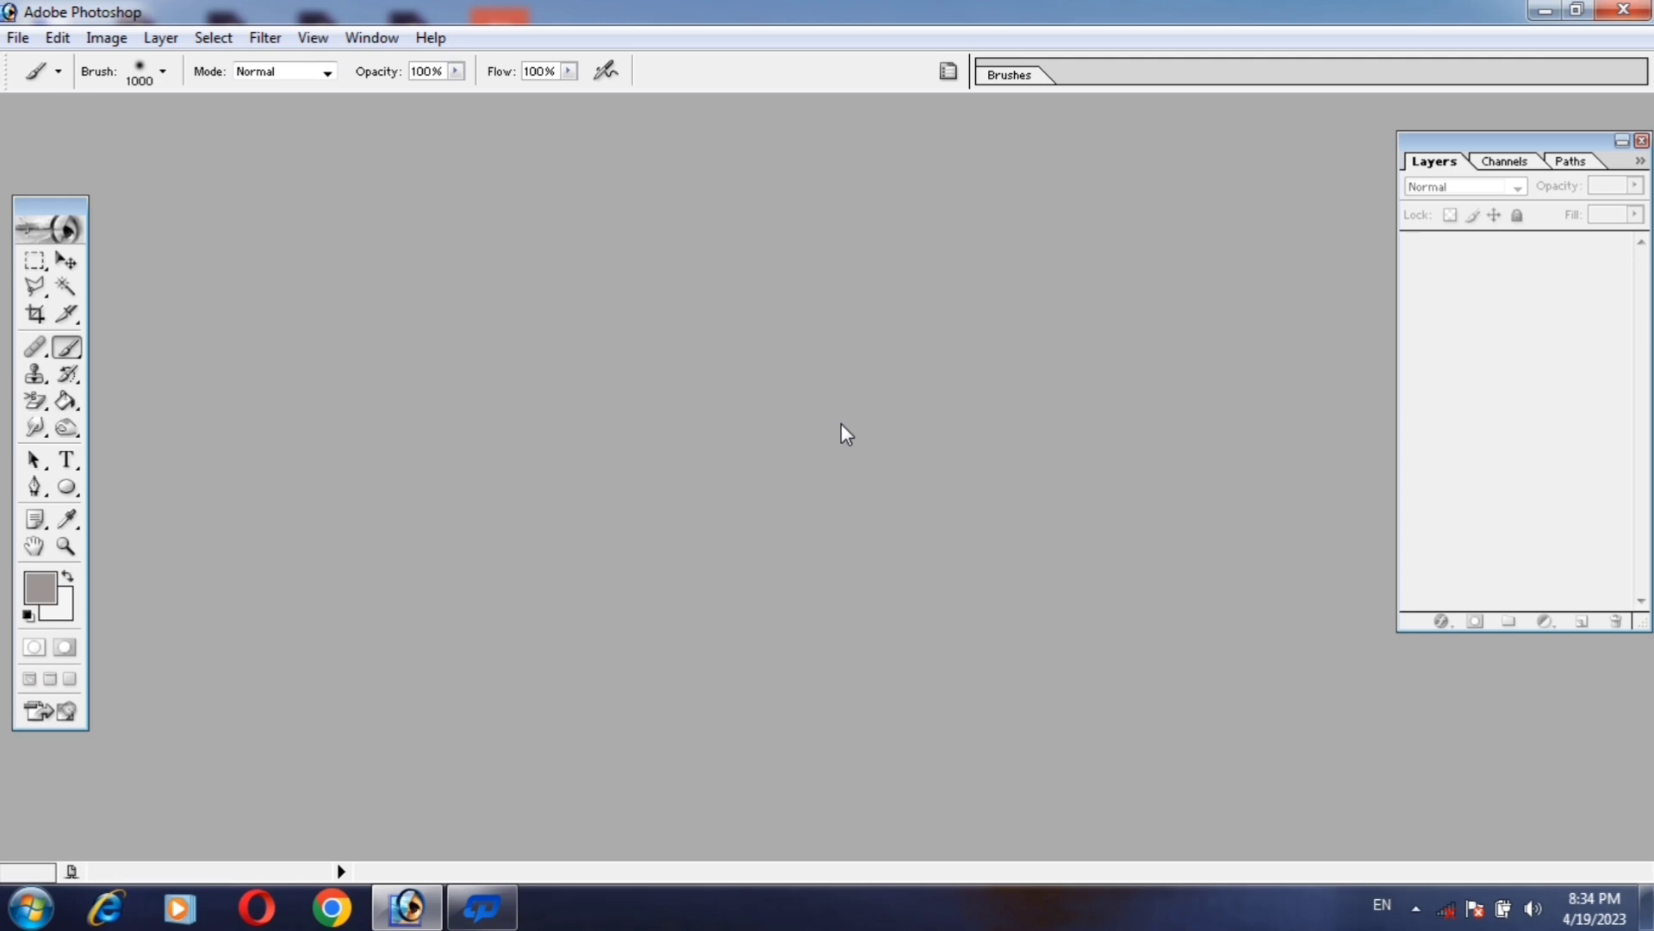
double_click(841, 424)
mouse_move(1342, 374)
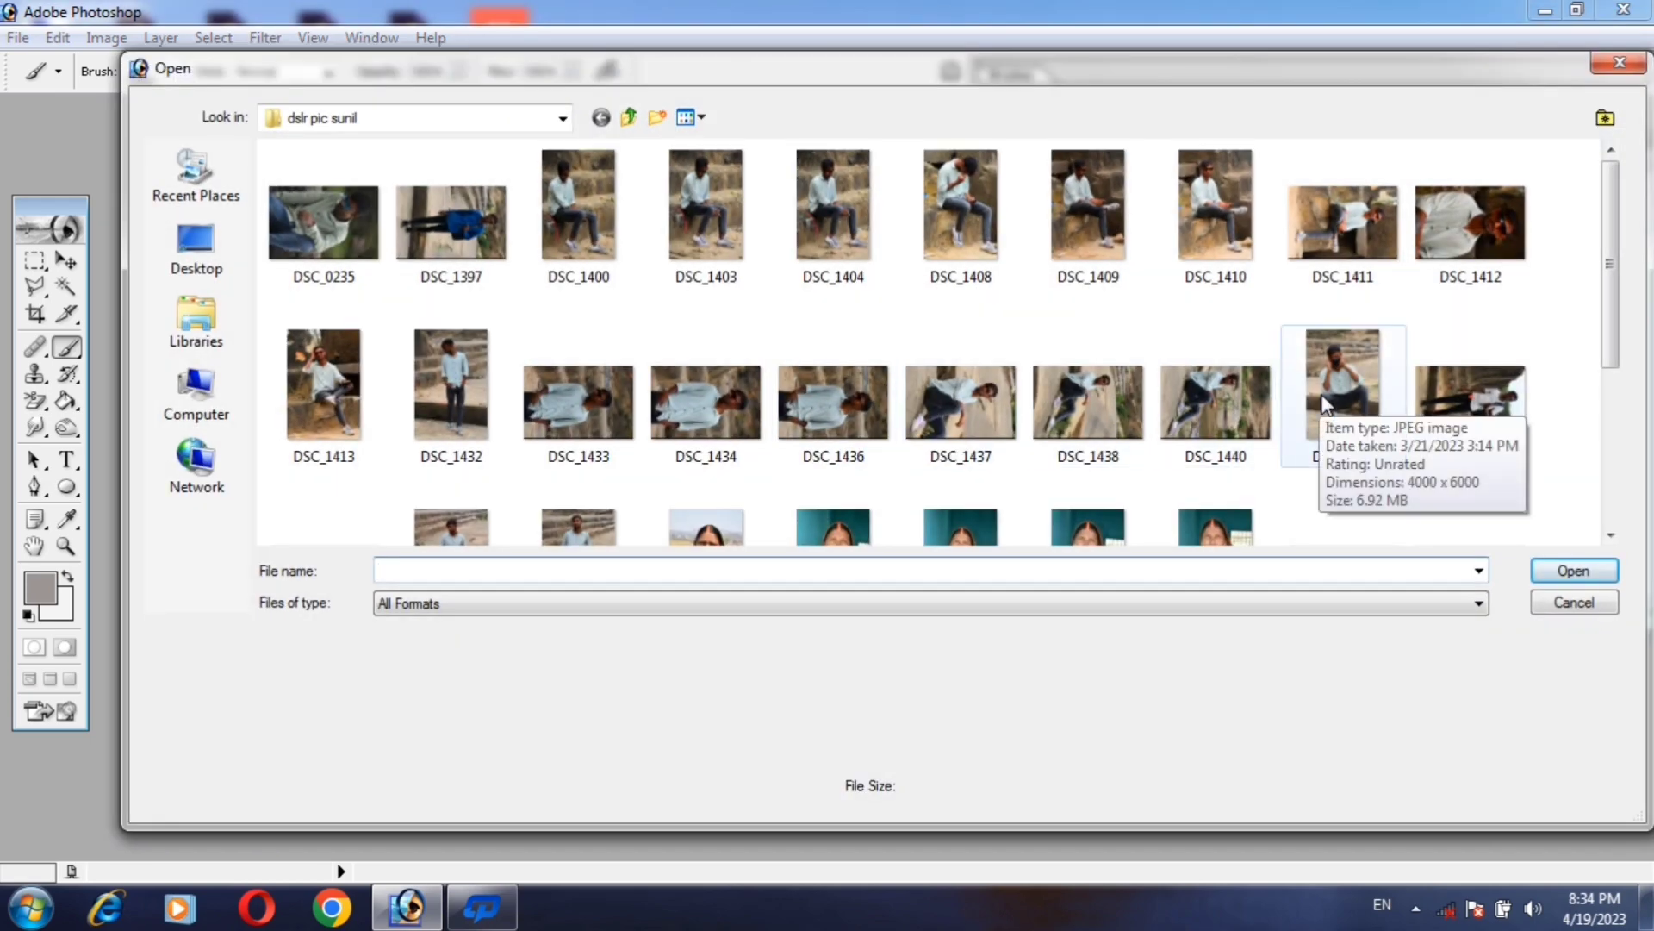
double_click(1324, 405)
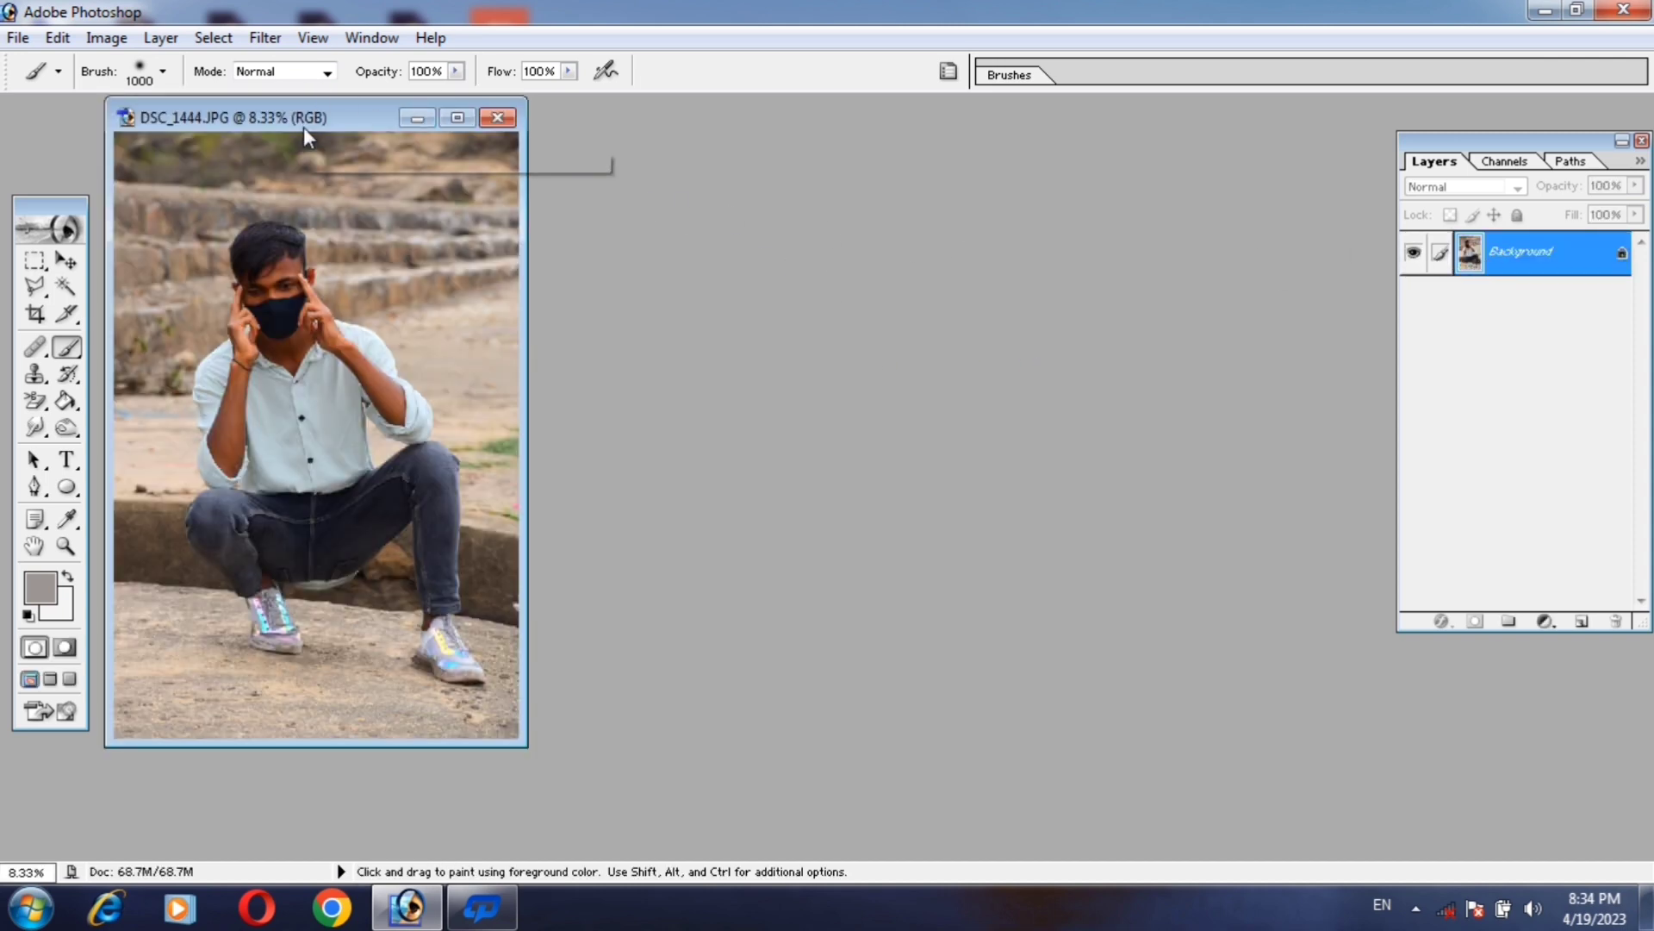
drag(304, 123, 826, 156)
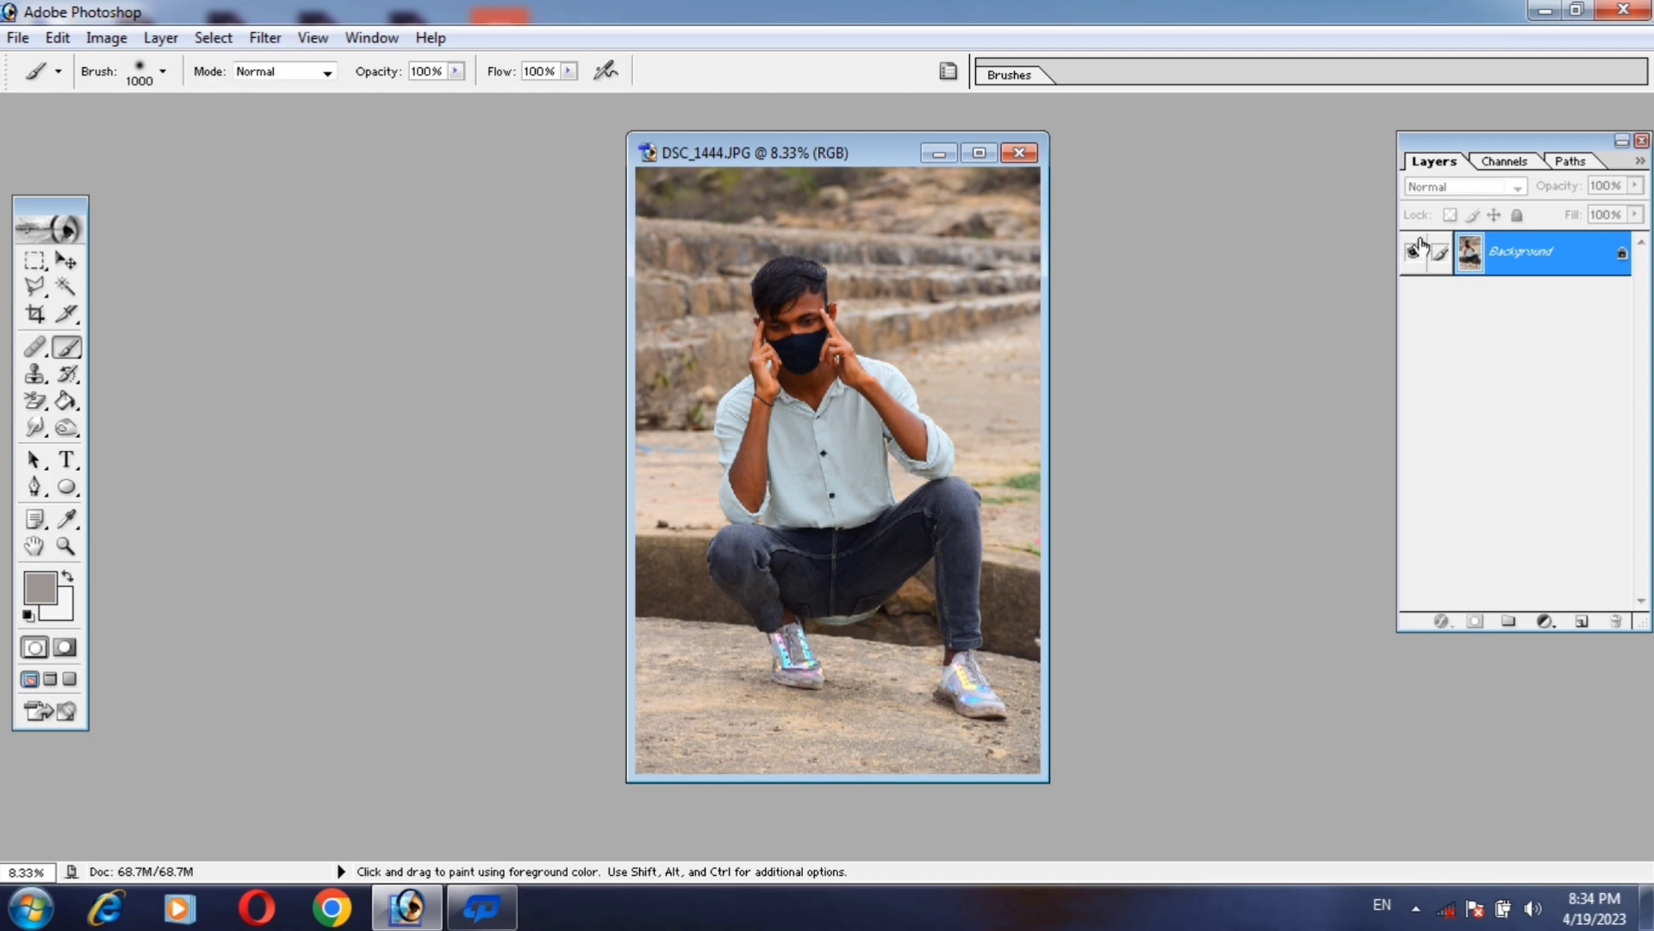
Duplicate the Background layer as 'Background copy' and maximize the document window.
right_click(1502, 252)
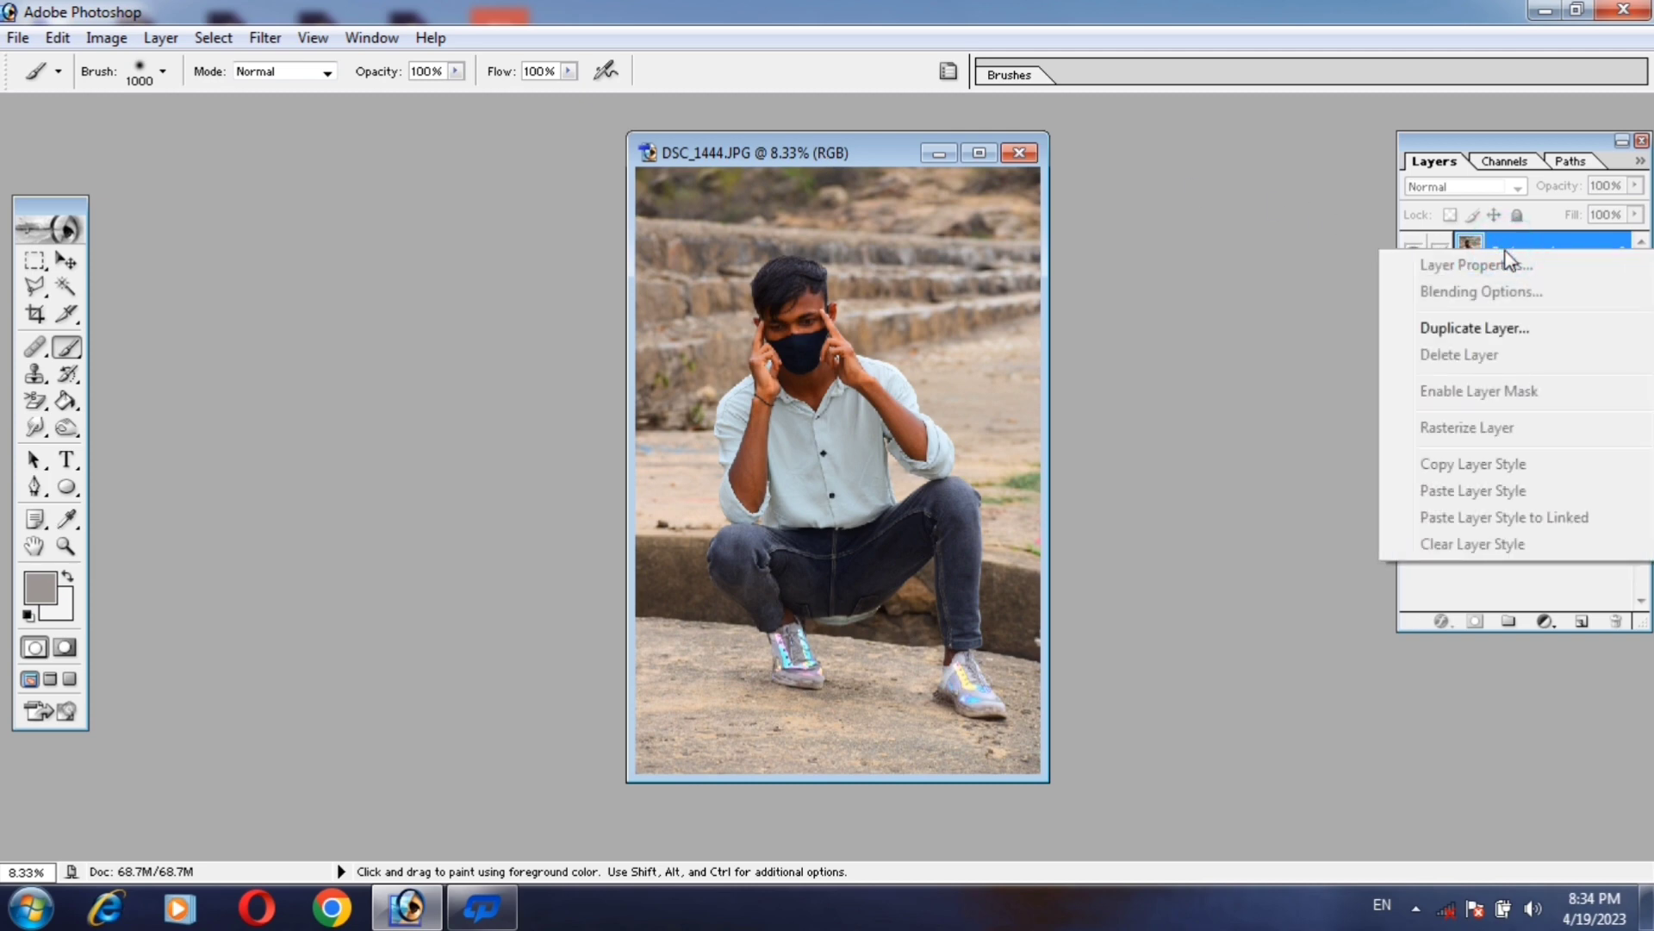
click(1423, 327)
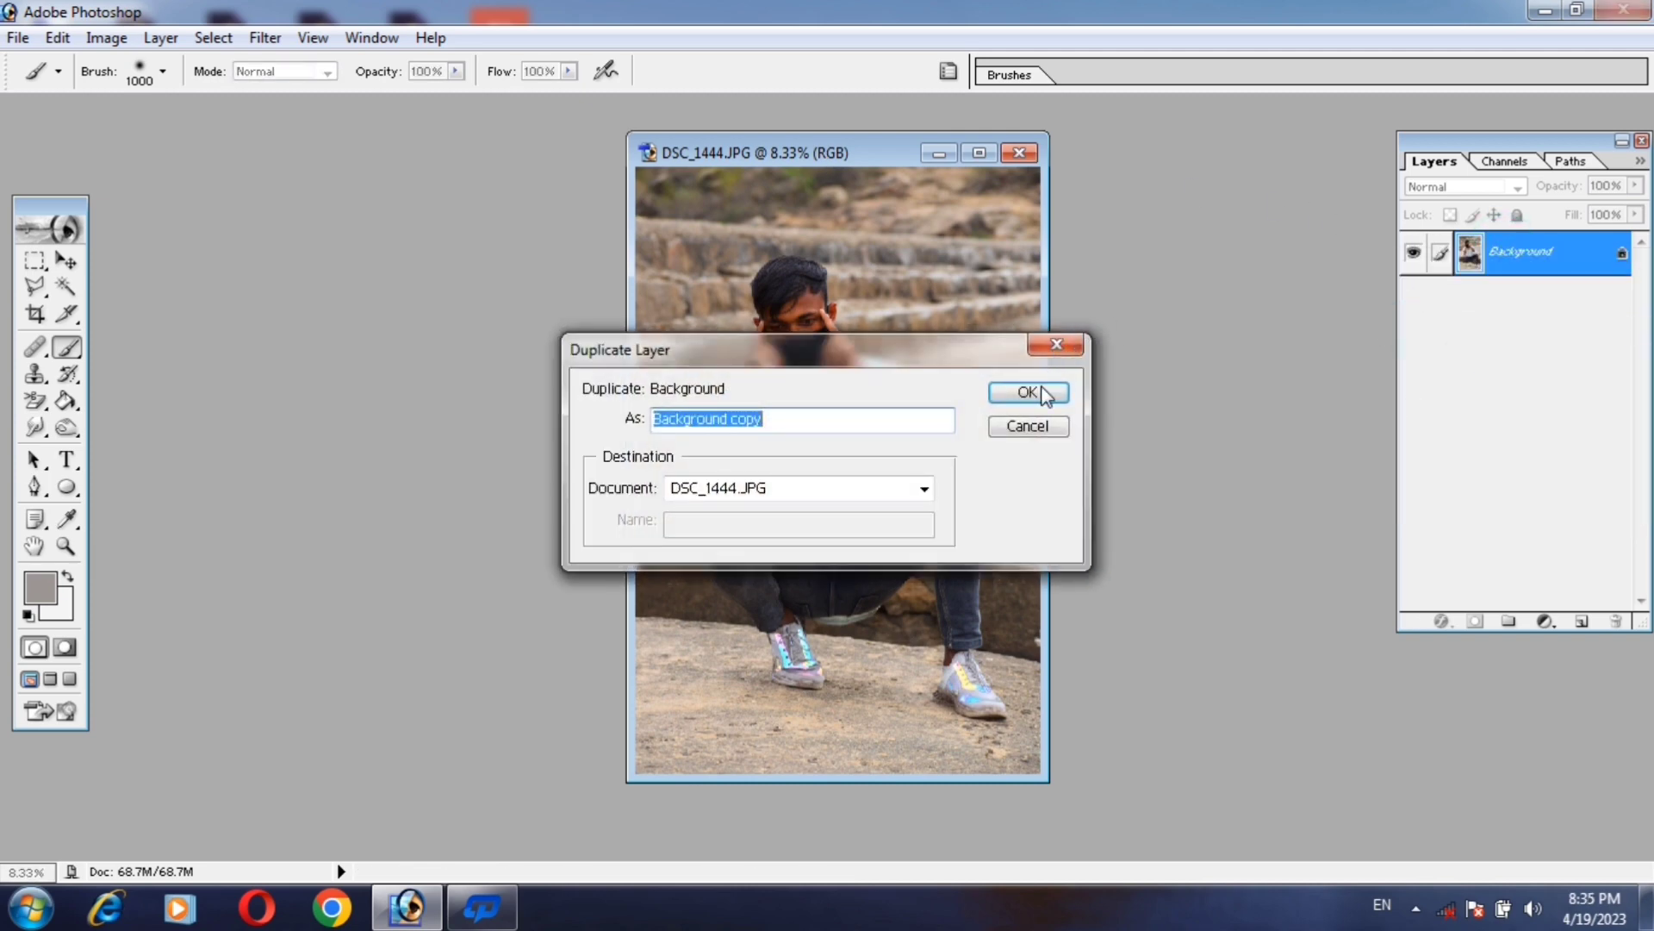
click(1028, 393)
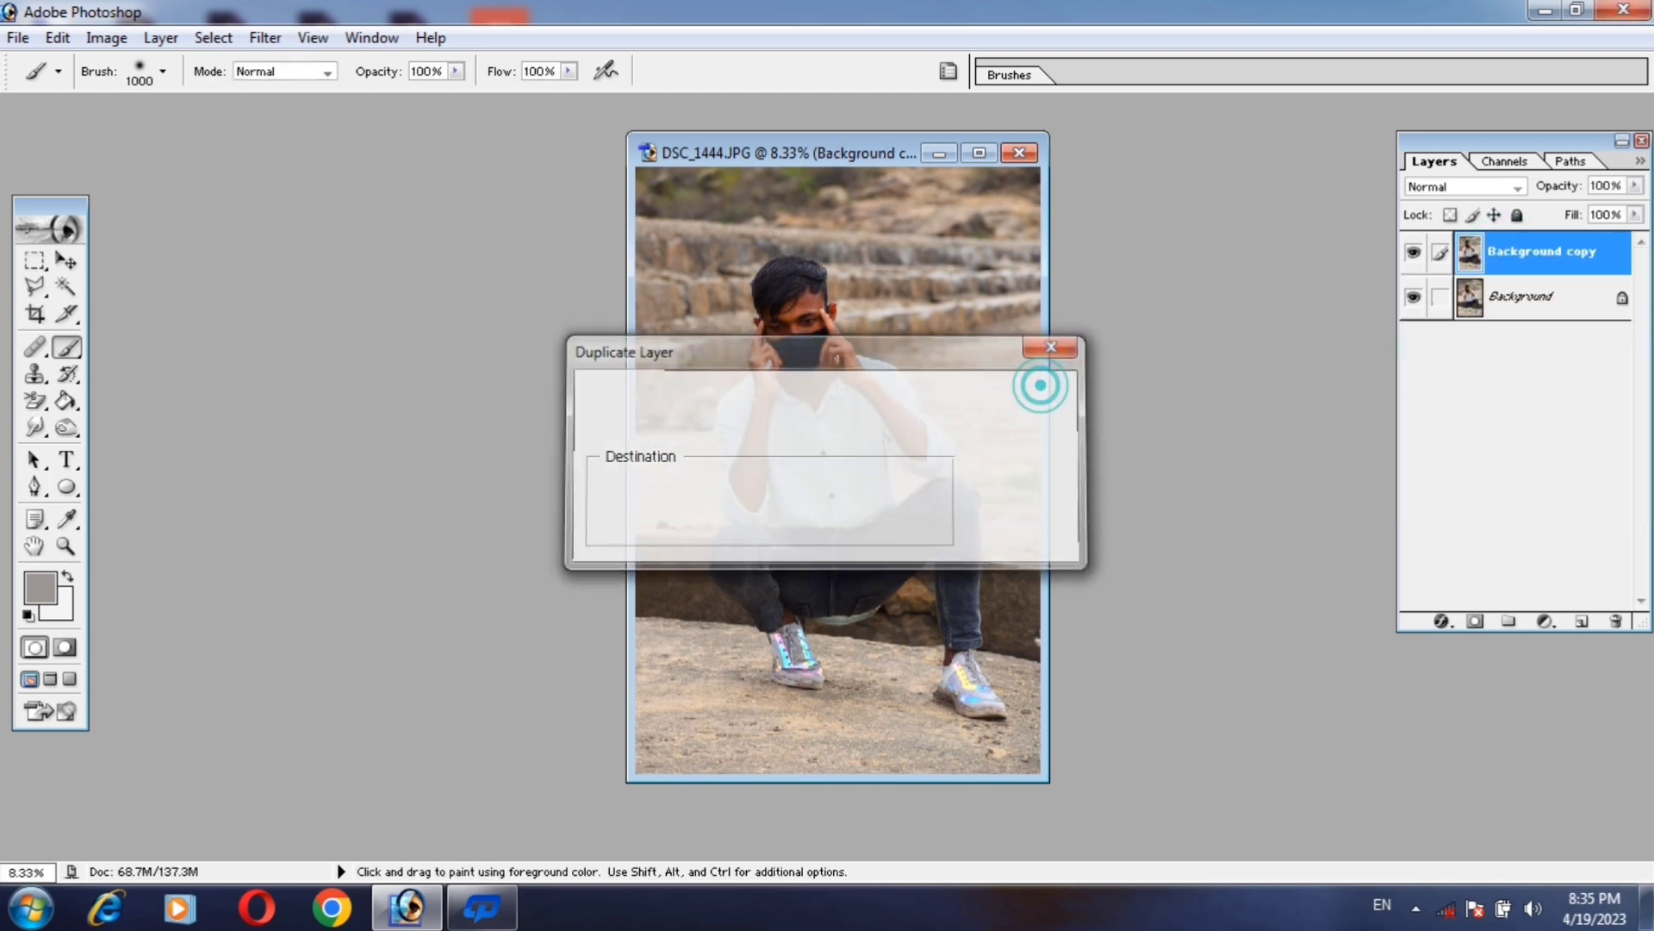
click(978, 156)
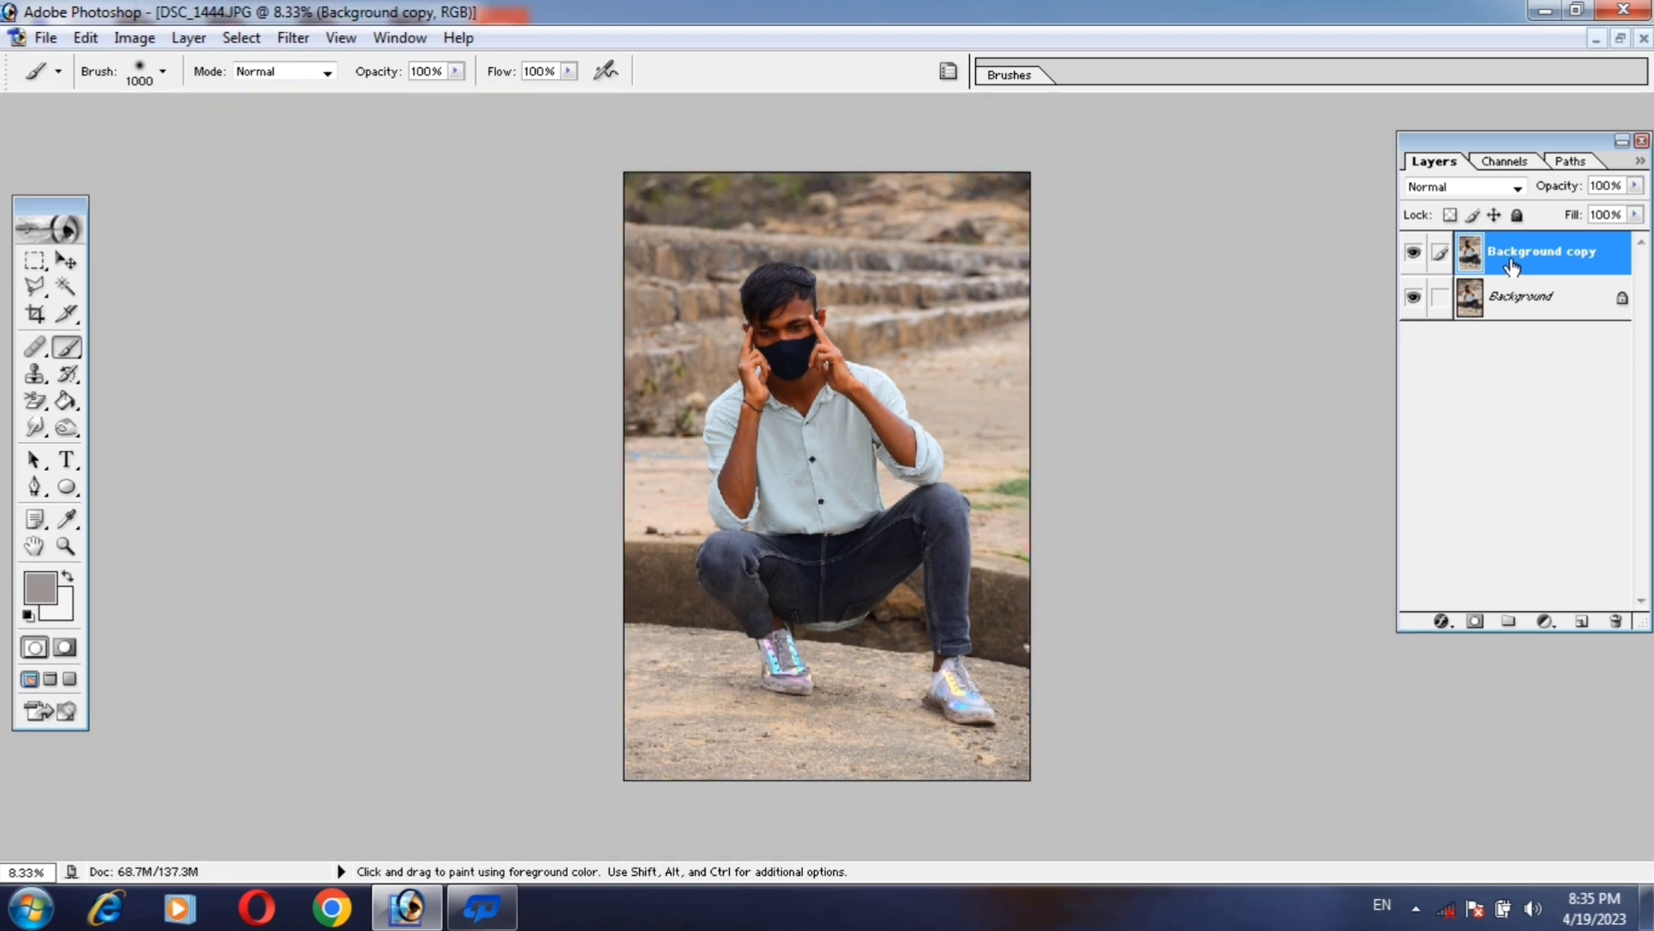
Add a Selective Color adjustment layer lowering Black in the Reds, then reset default colours.
click(1547, 624)
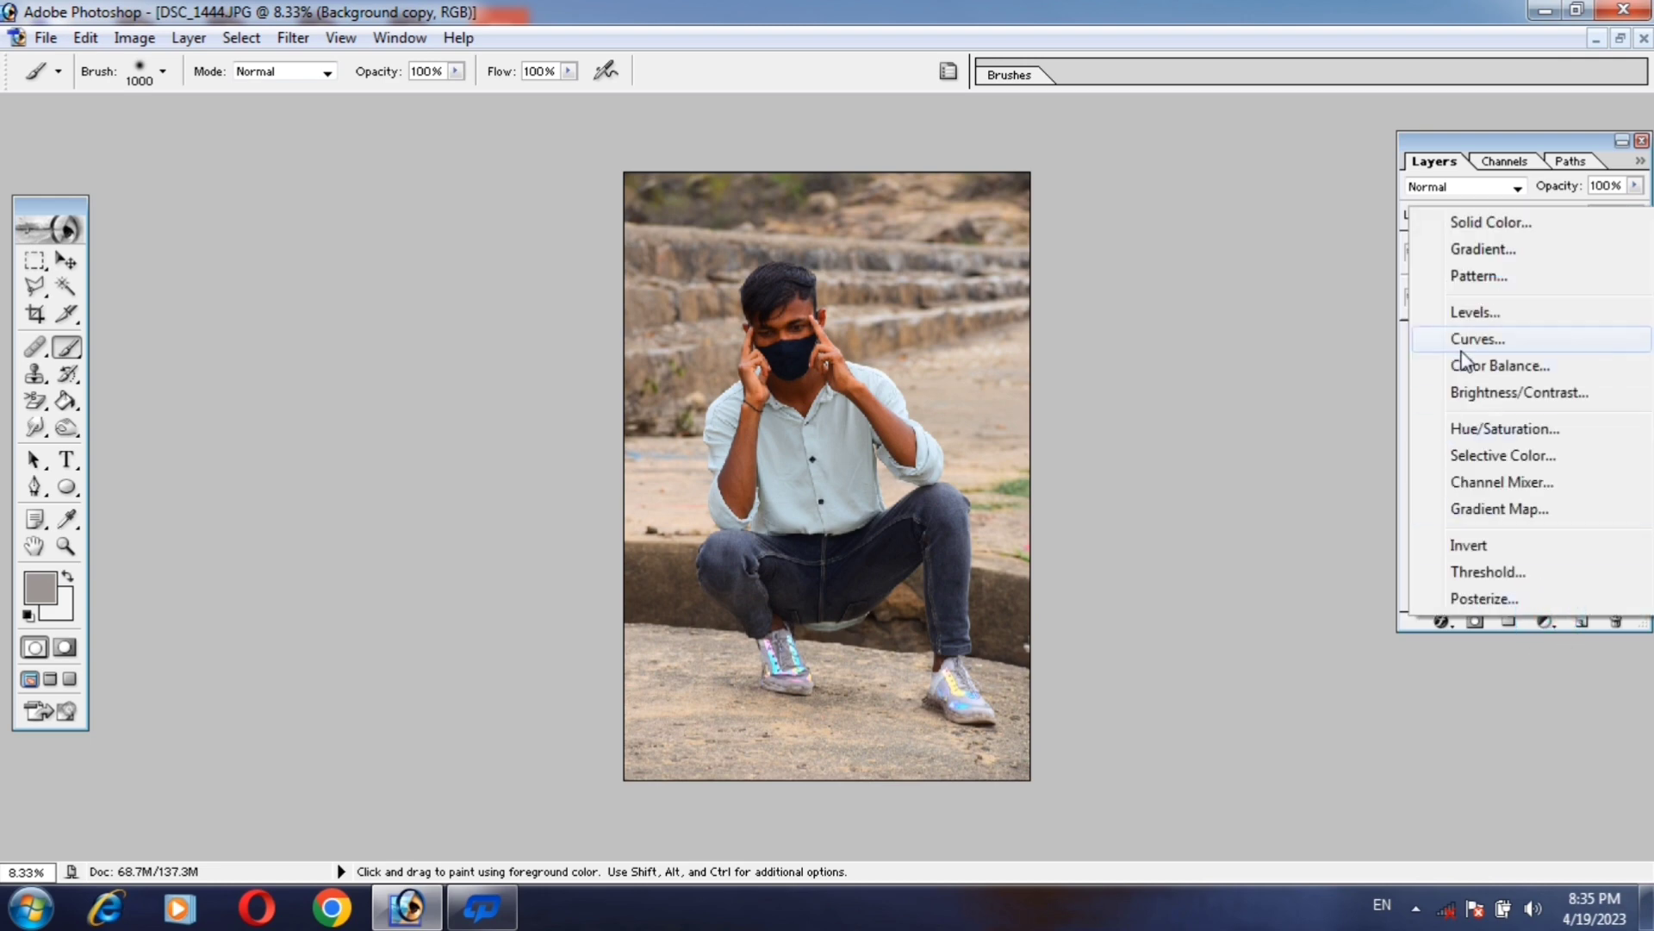
click(1495, 459)
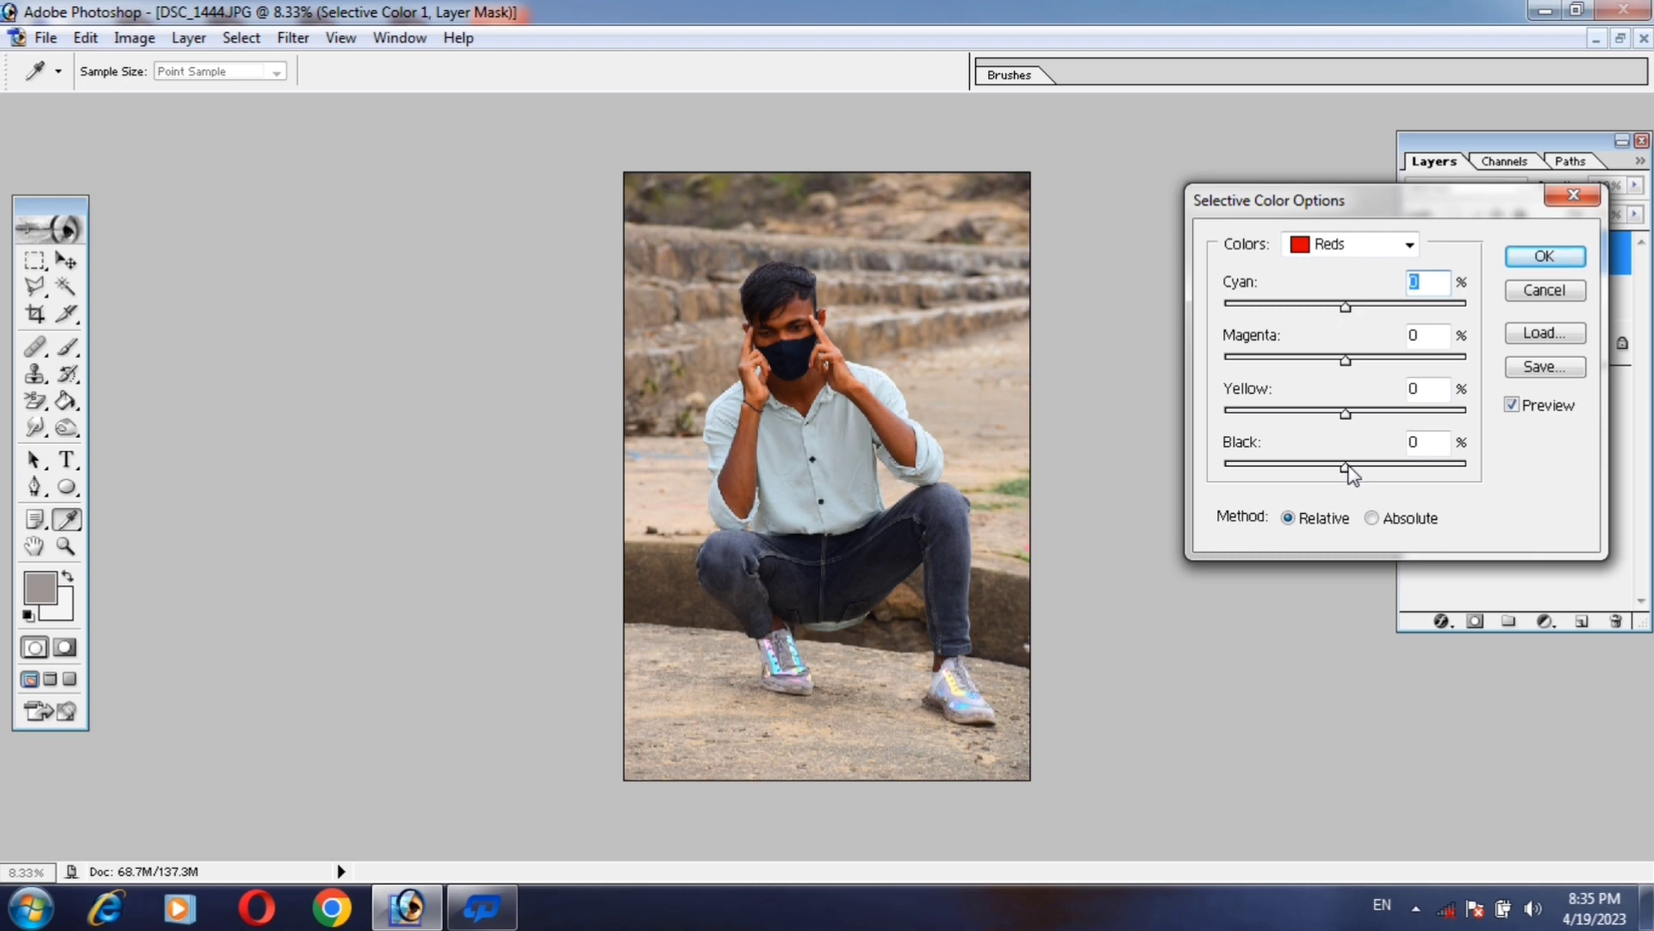
drag(1346, 466, 1259, 468)
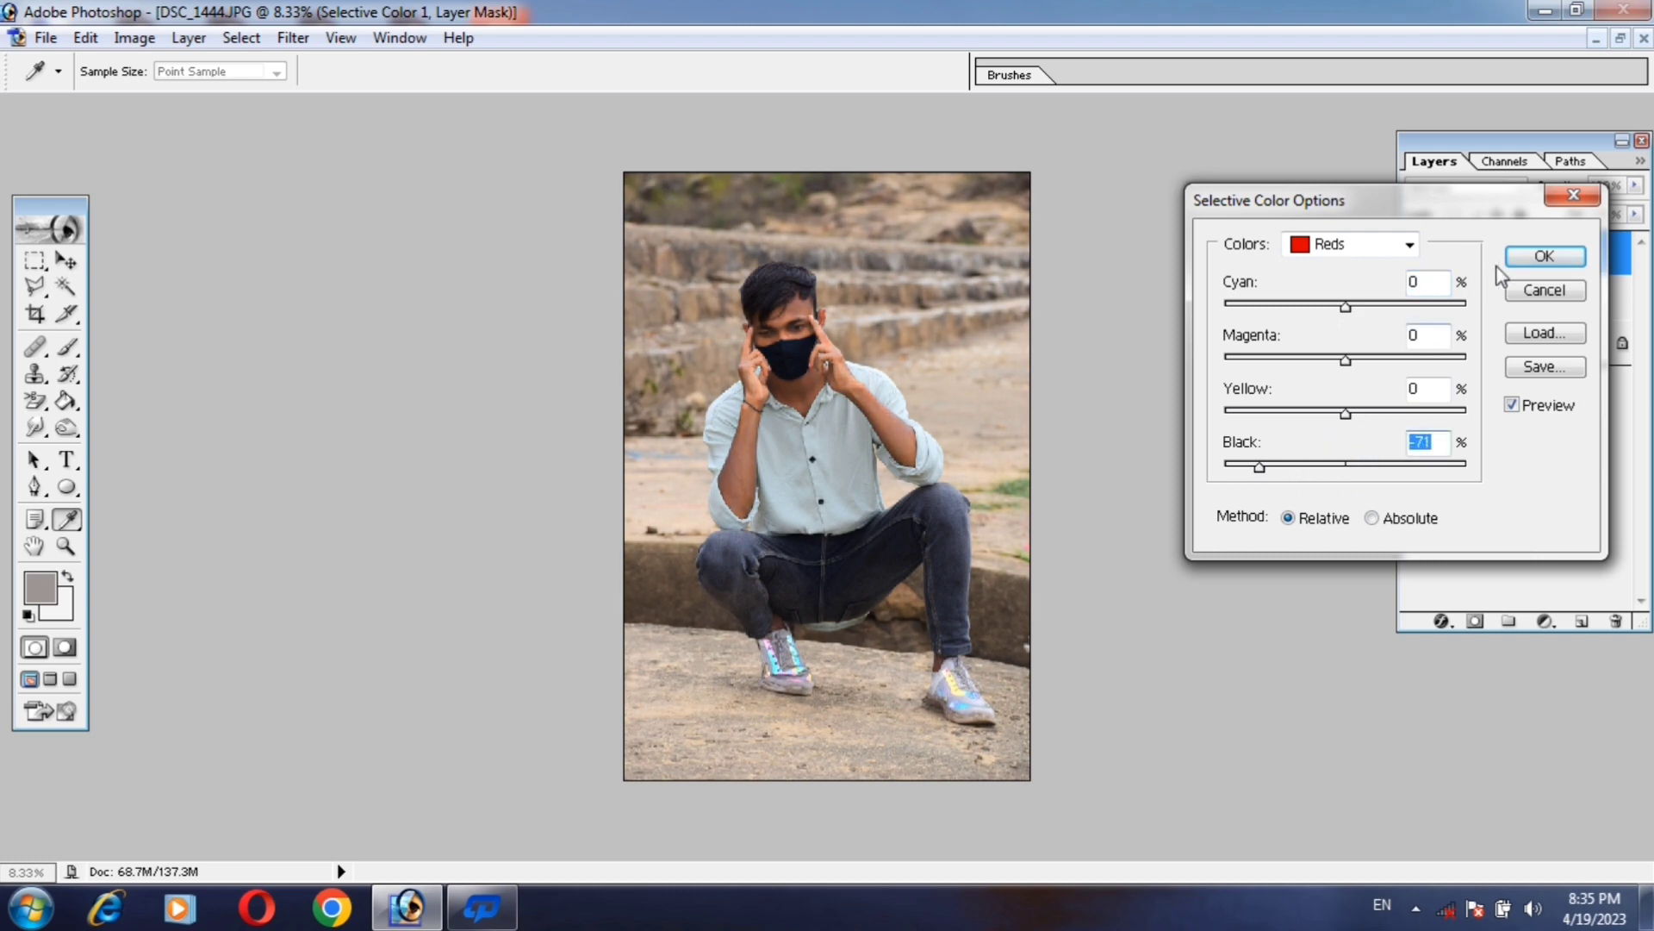
click(1545, 259)
key(b)
key(d)
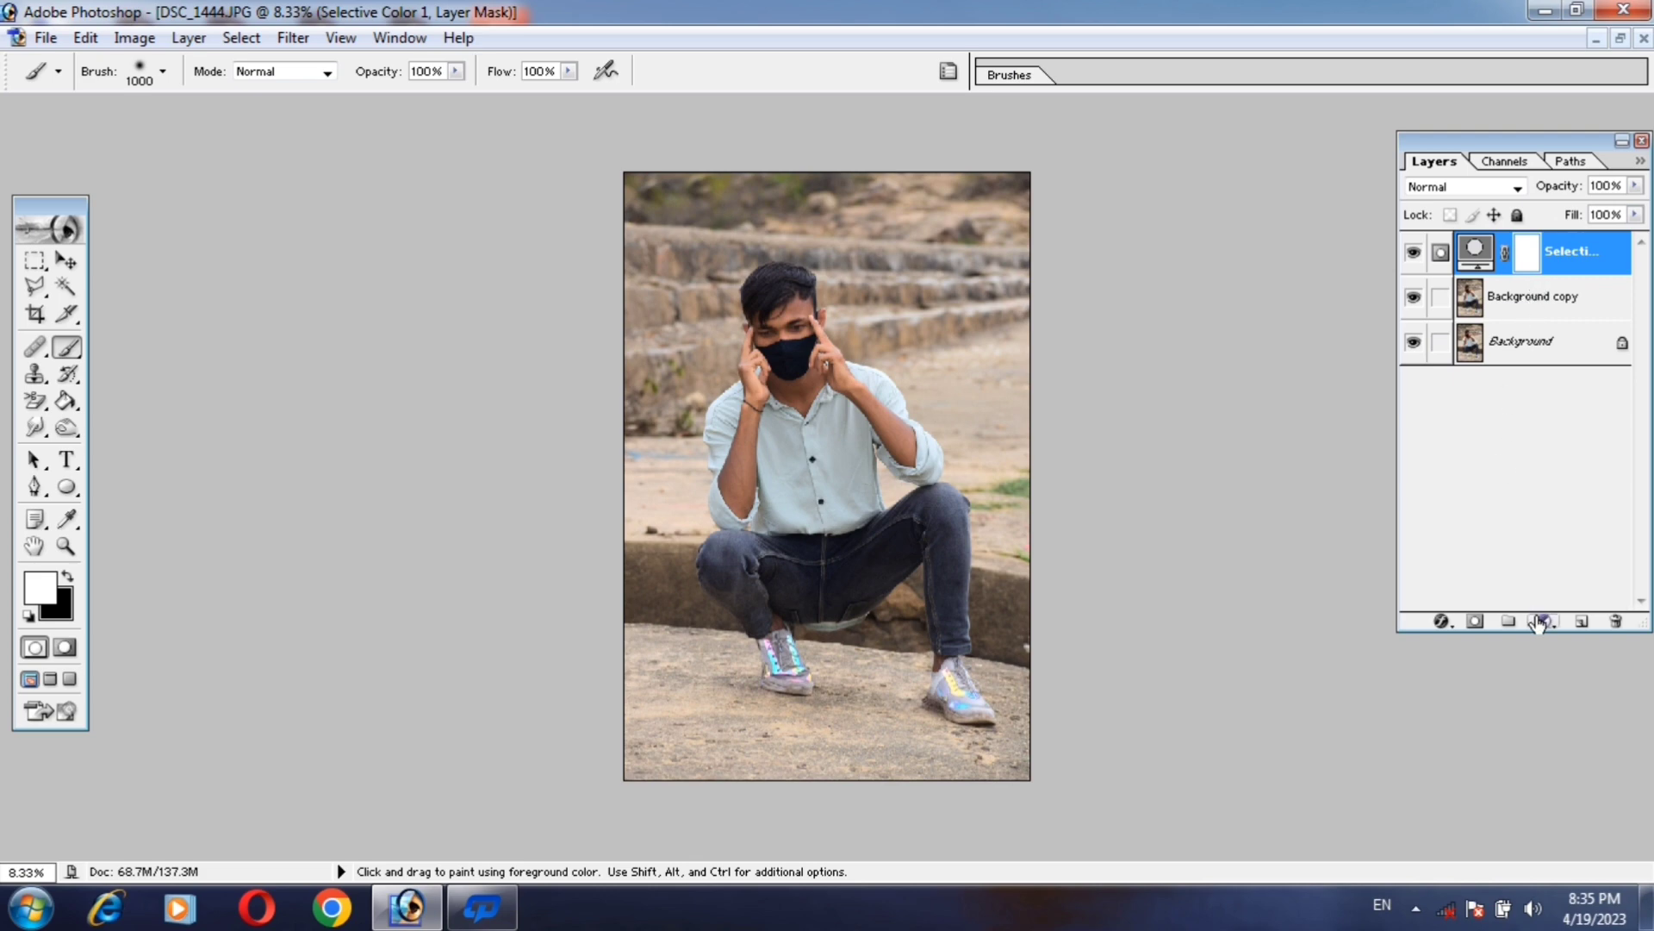
Add a Curves adjustment layer with the midpoint pulled slightly down.
click(1540, 620)
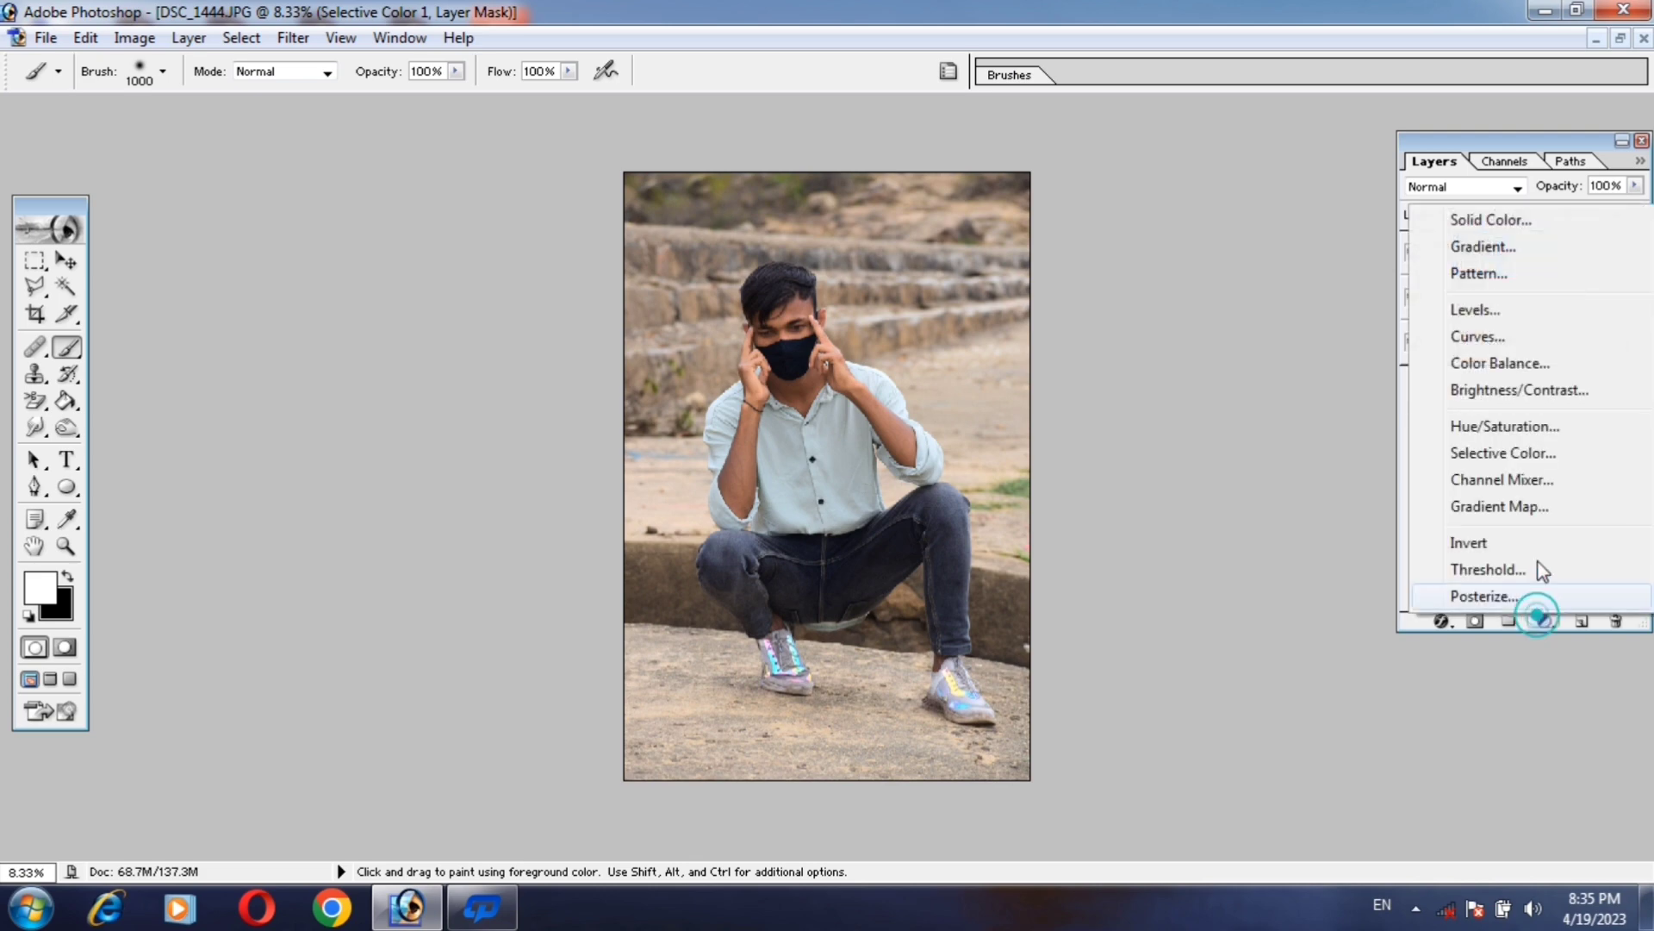
click(1478, 337)
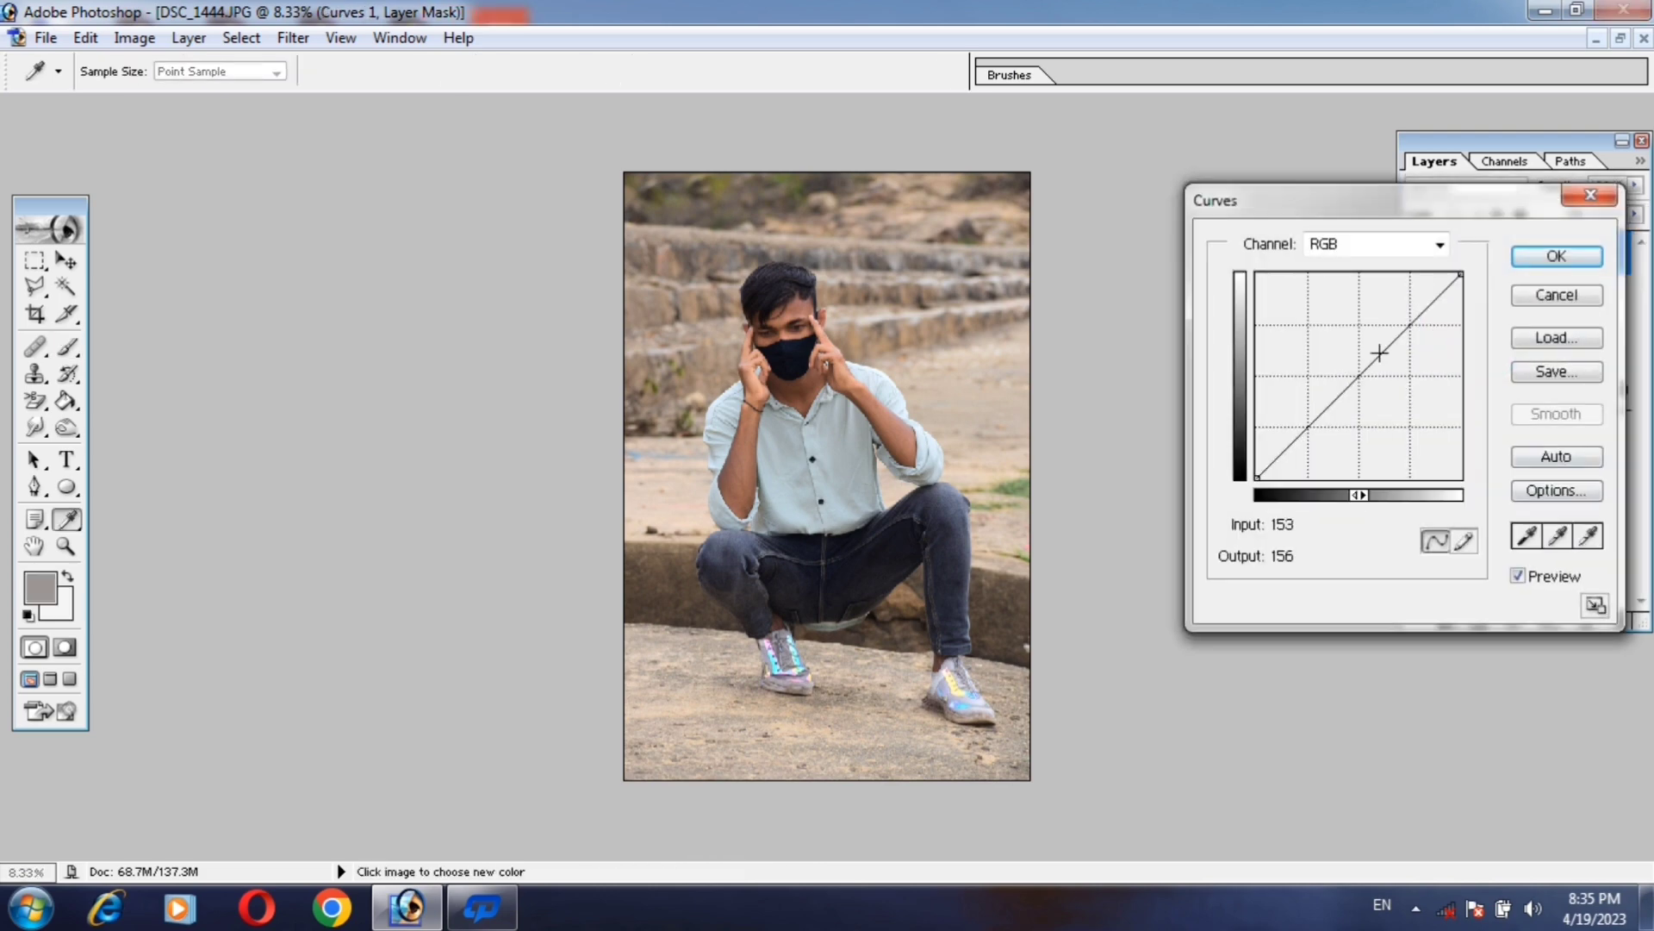
drag(1380, 353, 1383, 361)
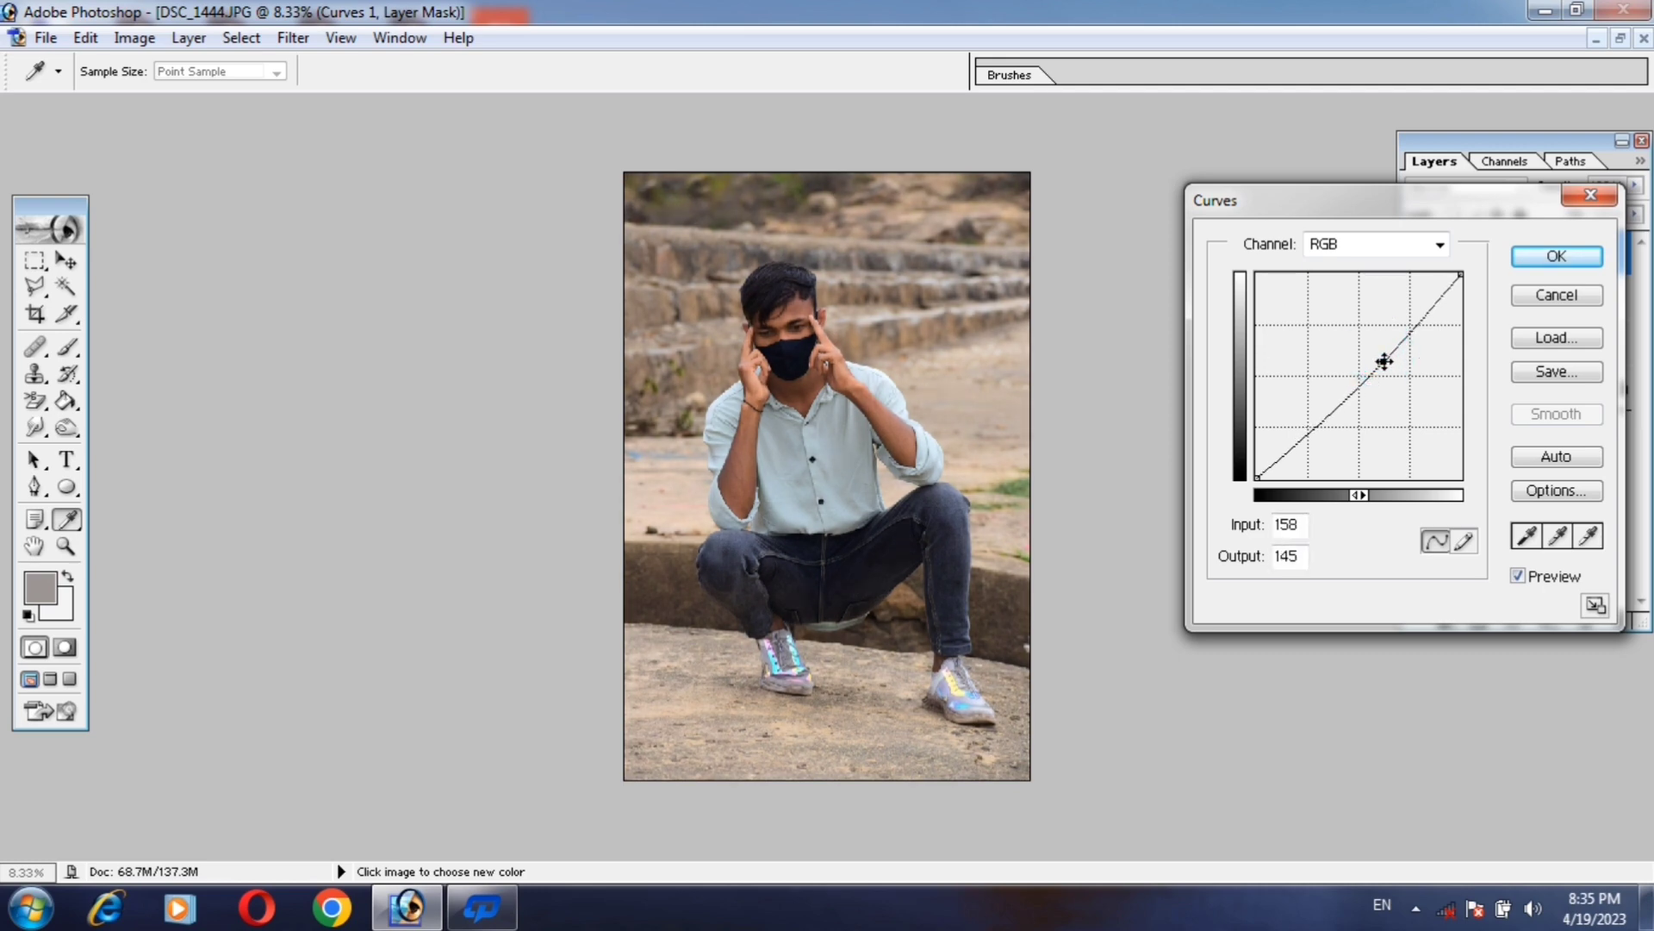
click(1566, 259)
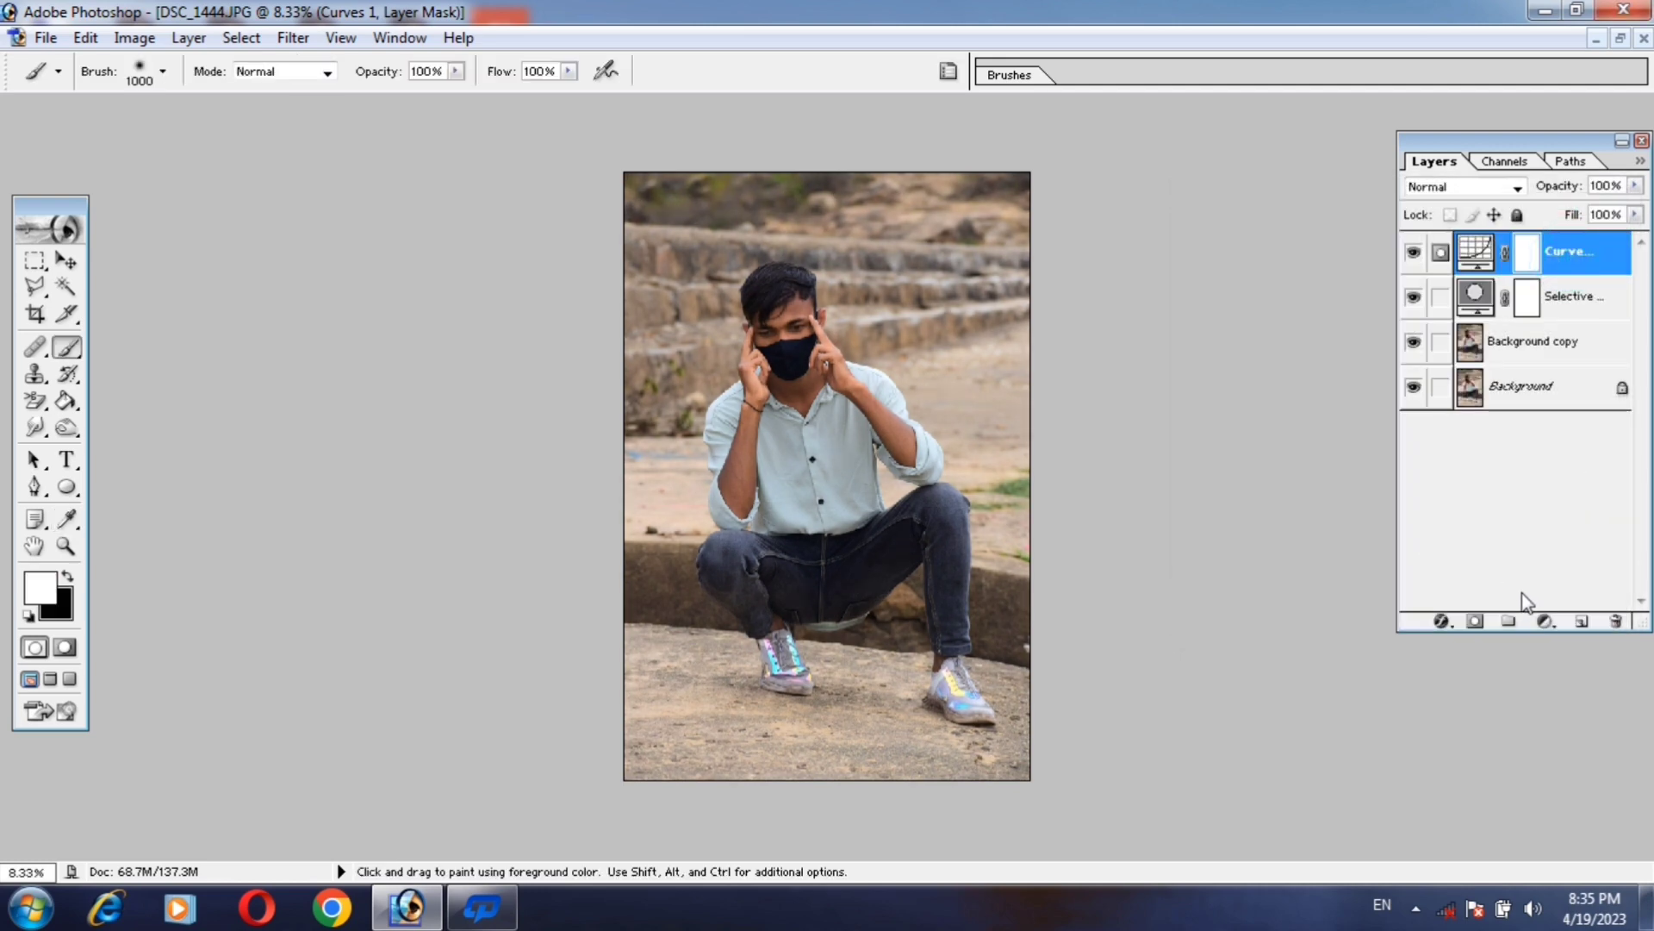
Merge the Selective Color and Curves layers down into Background copy.
click(1555, 312)
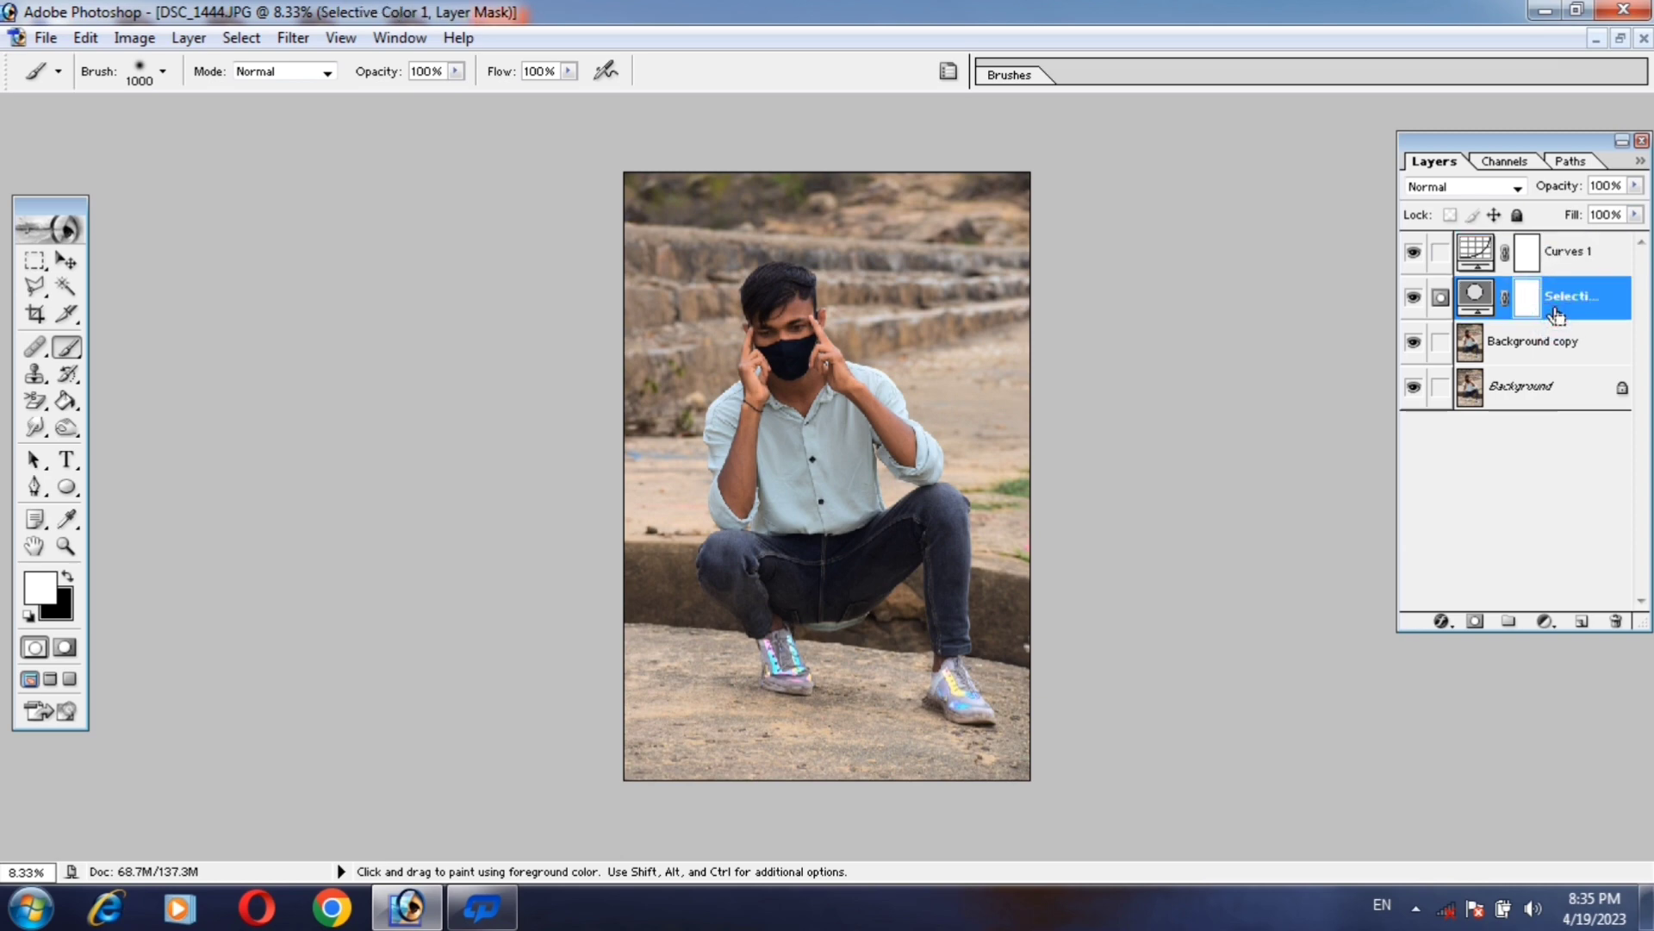
key(ctrl+e)
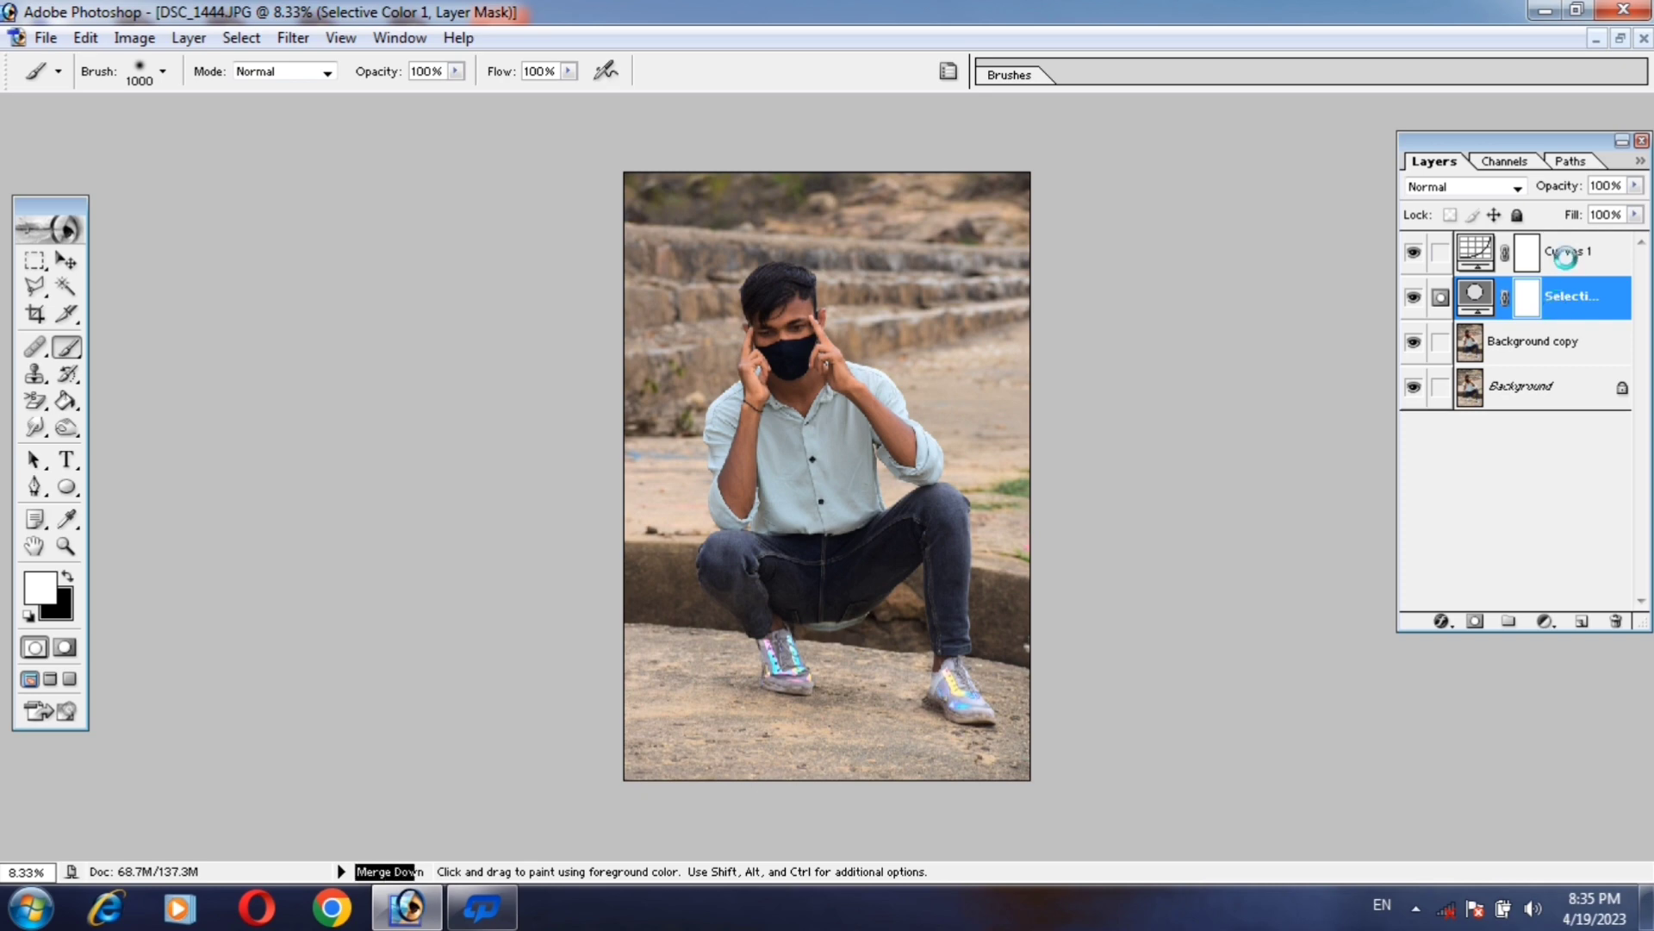
click(1567, 258)
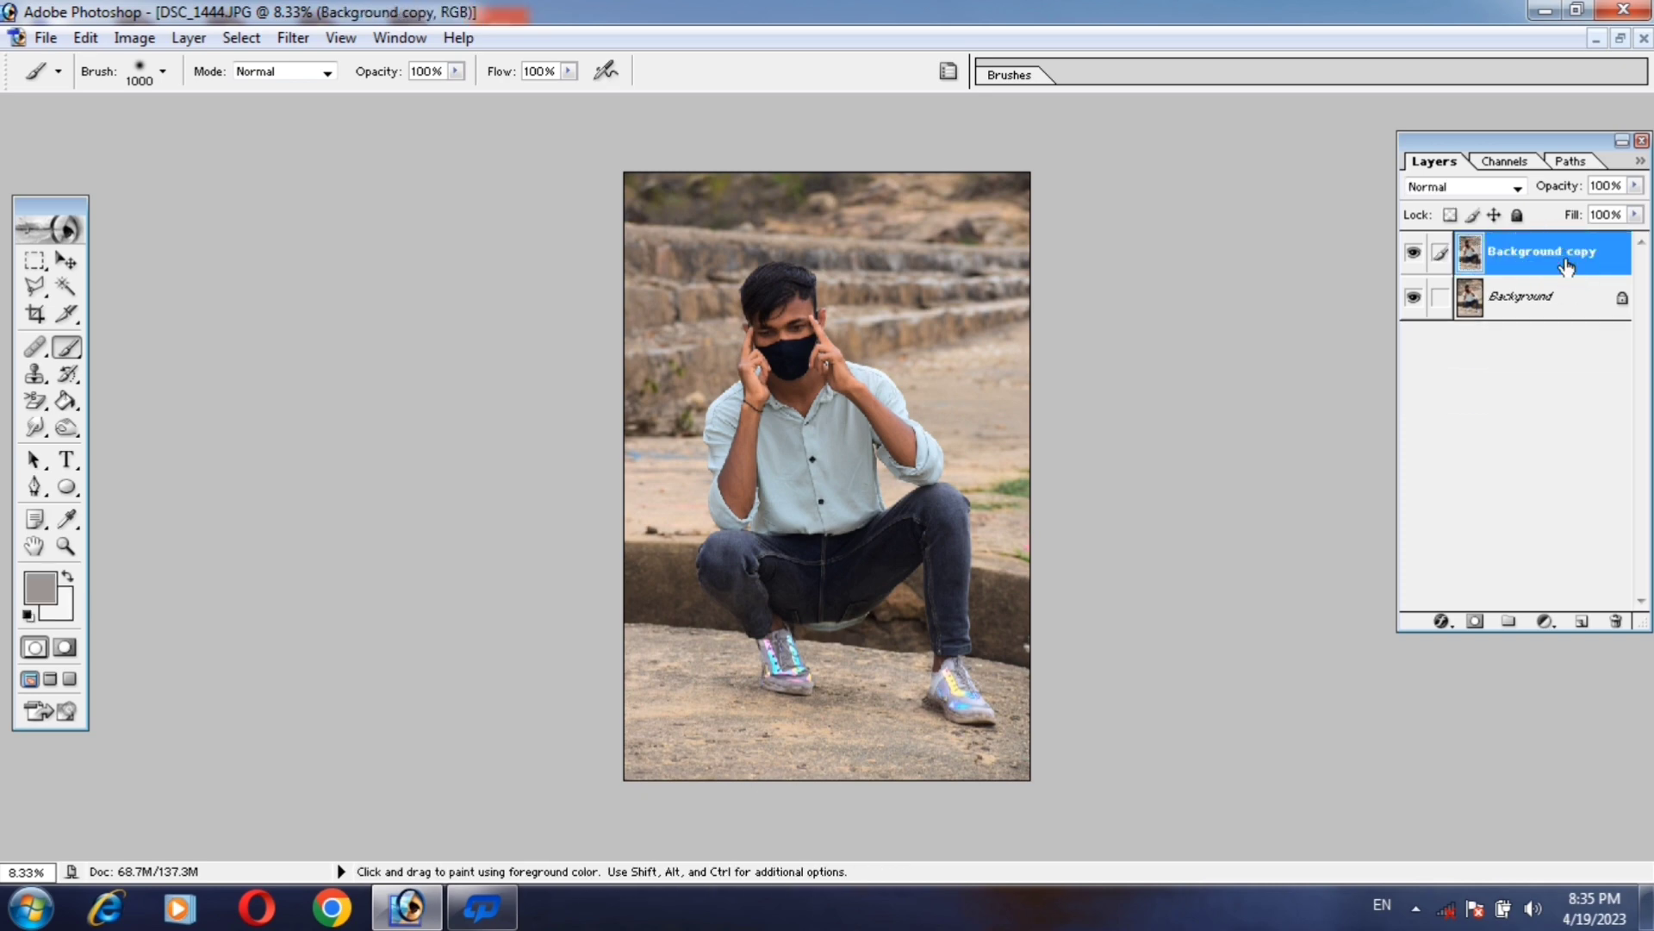
Duplicate the toned Background copy layer as 'Background copy 2'.
right_click(1544, 250)
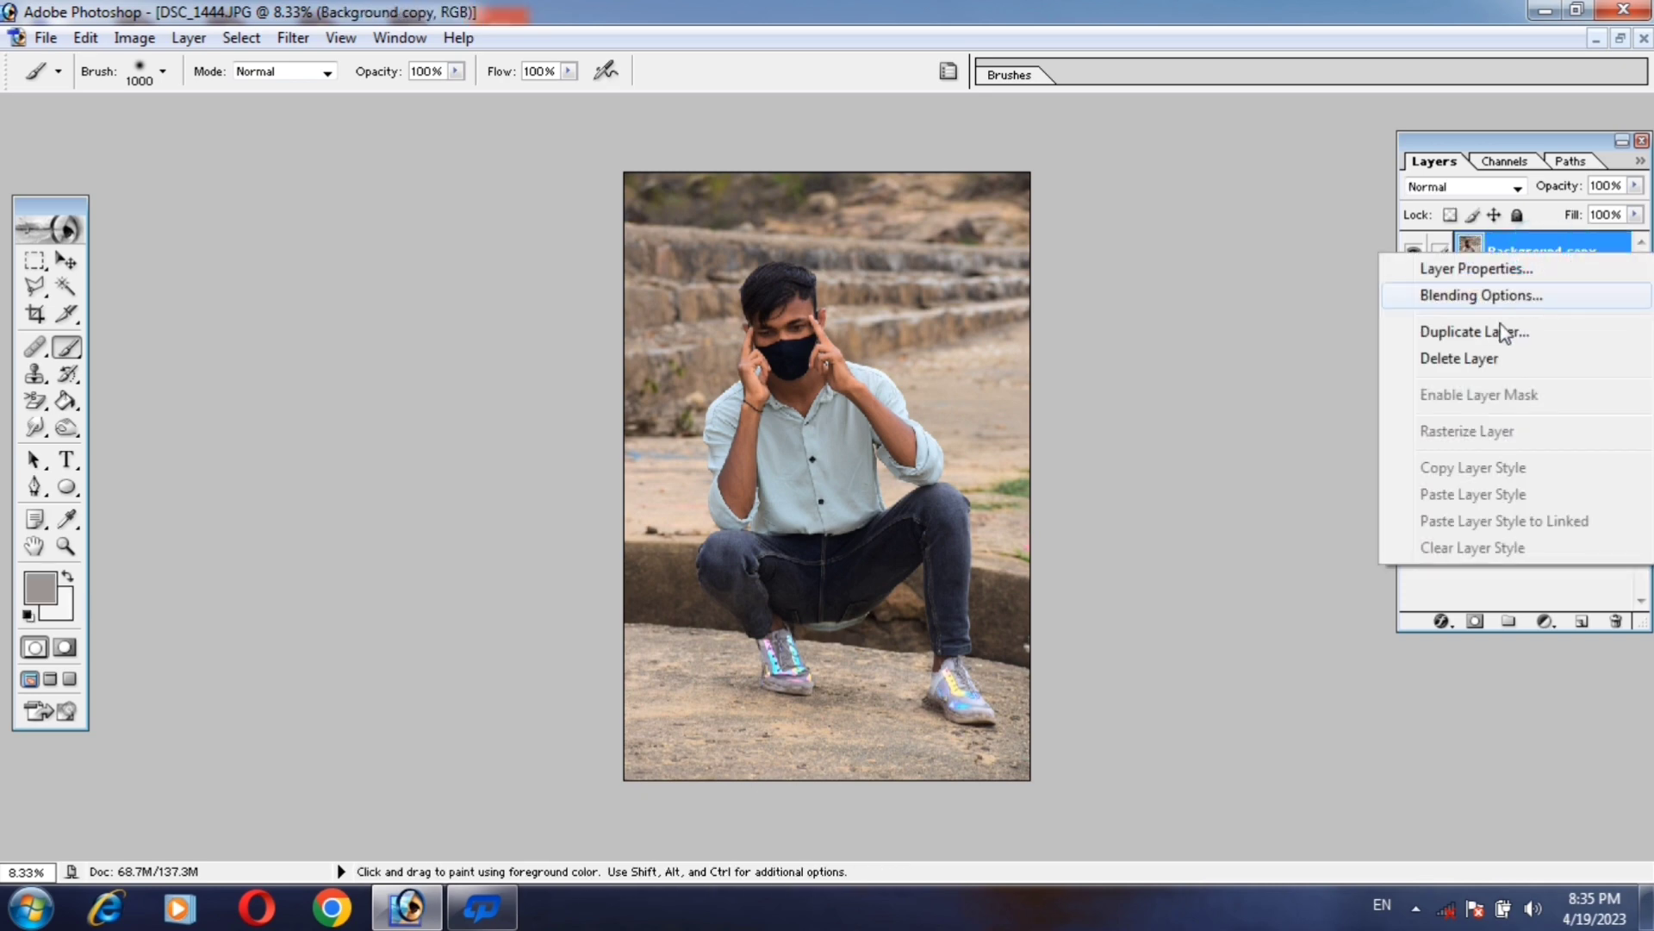
click(1451, 328)
click(1046, 389)
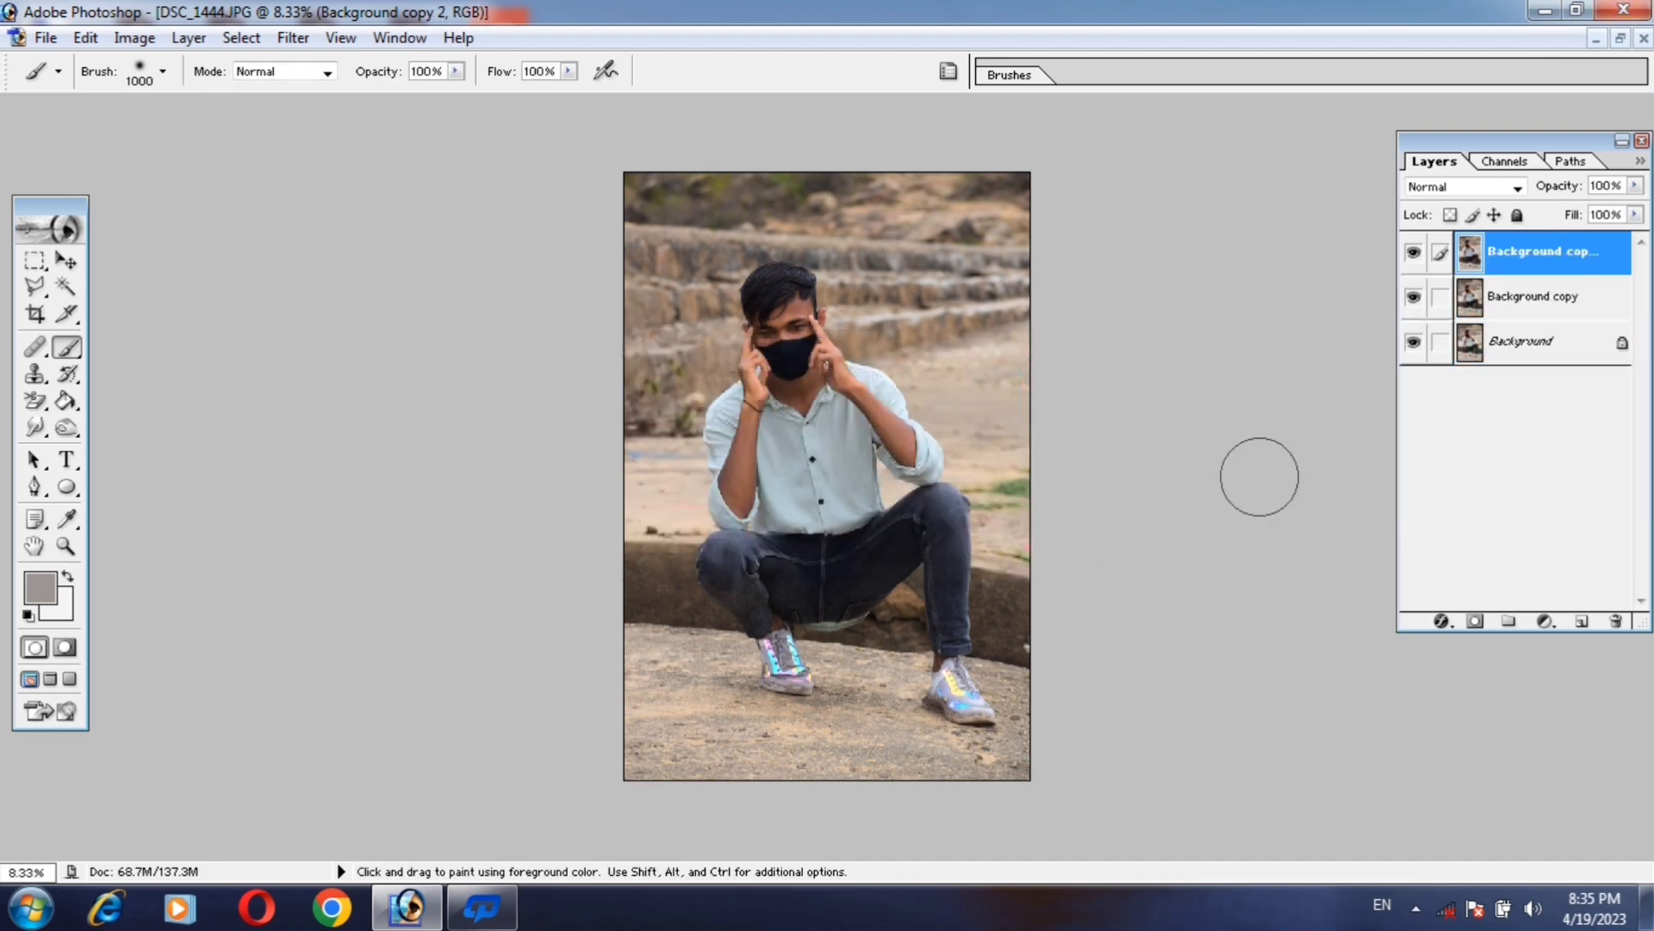
Apply a 48.6-pixel Gaussian Blur to Background copy 2.
click(1544, 622)
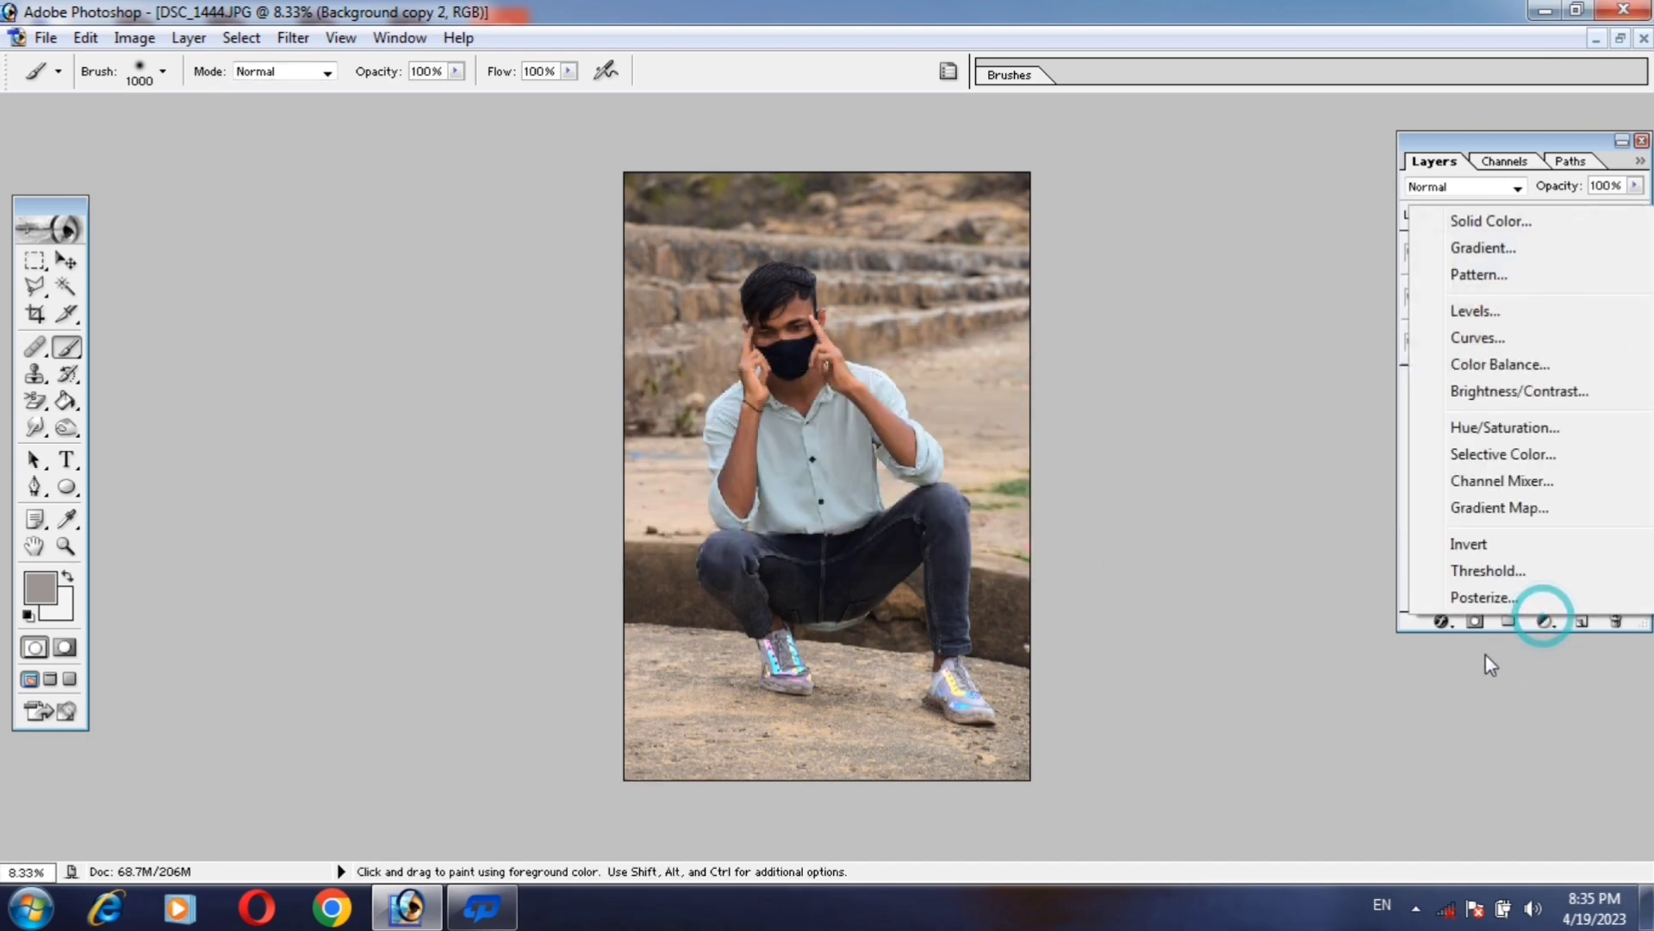
click(290, 39)
mouse_move(324, 219)
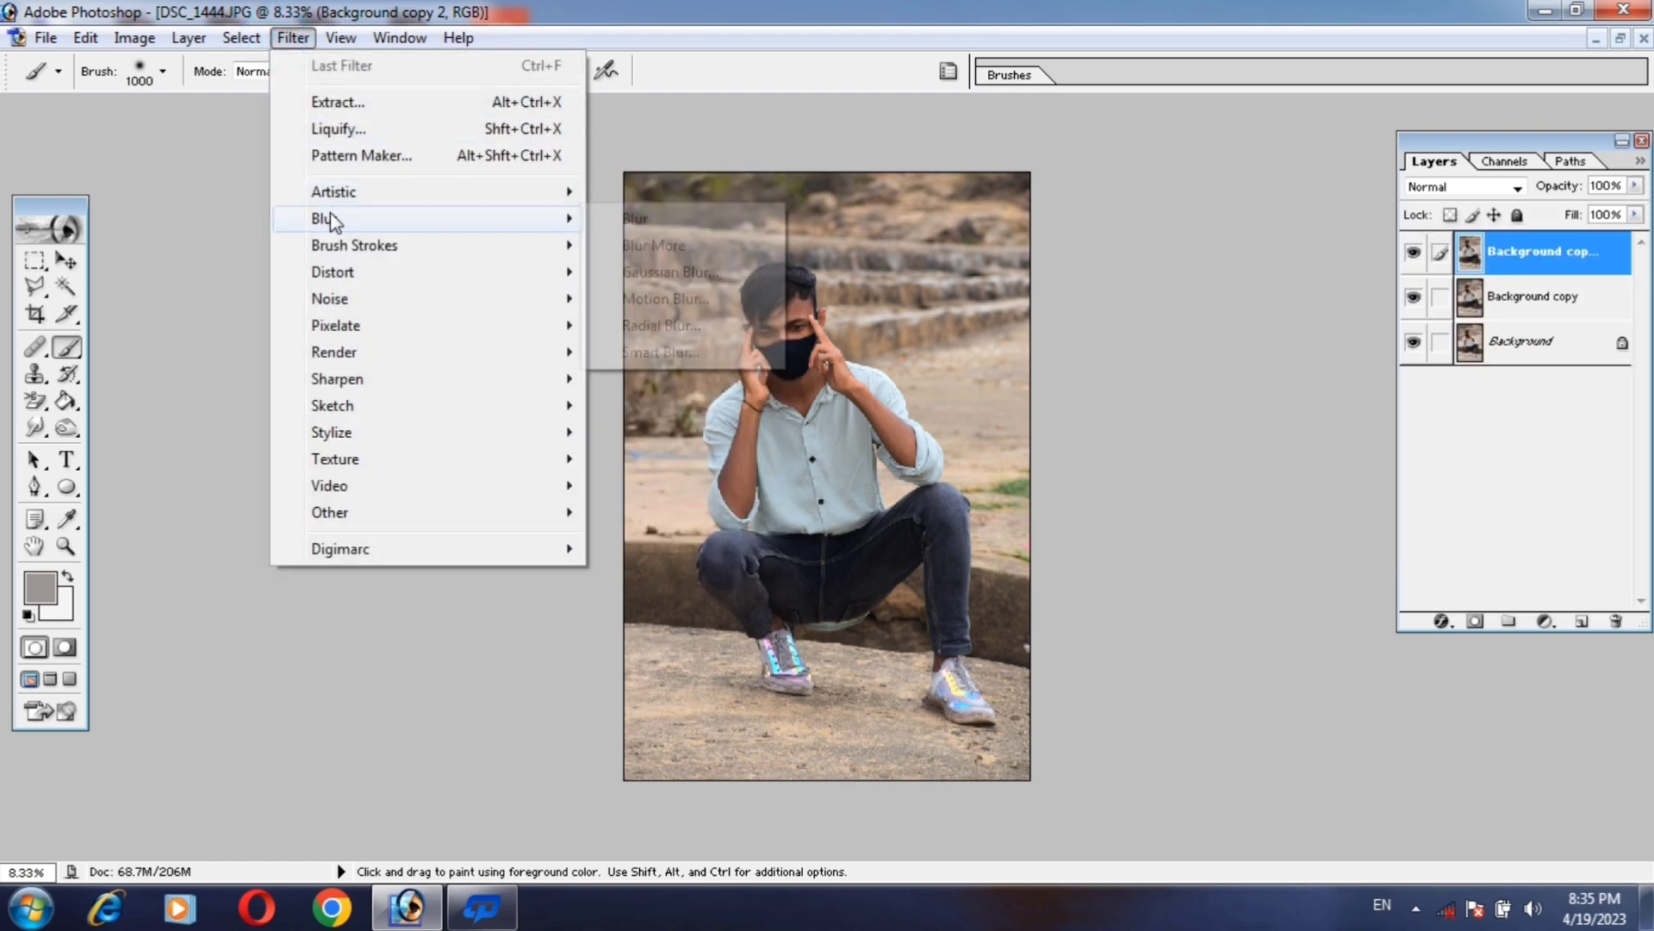
click(659, 274)
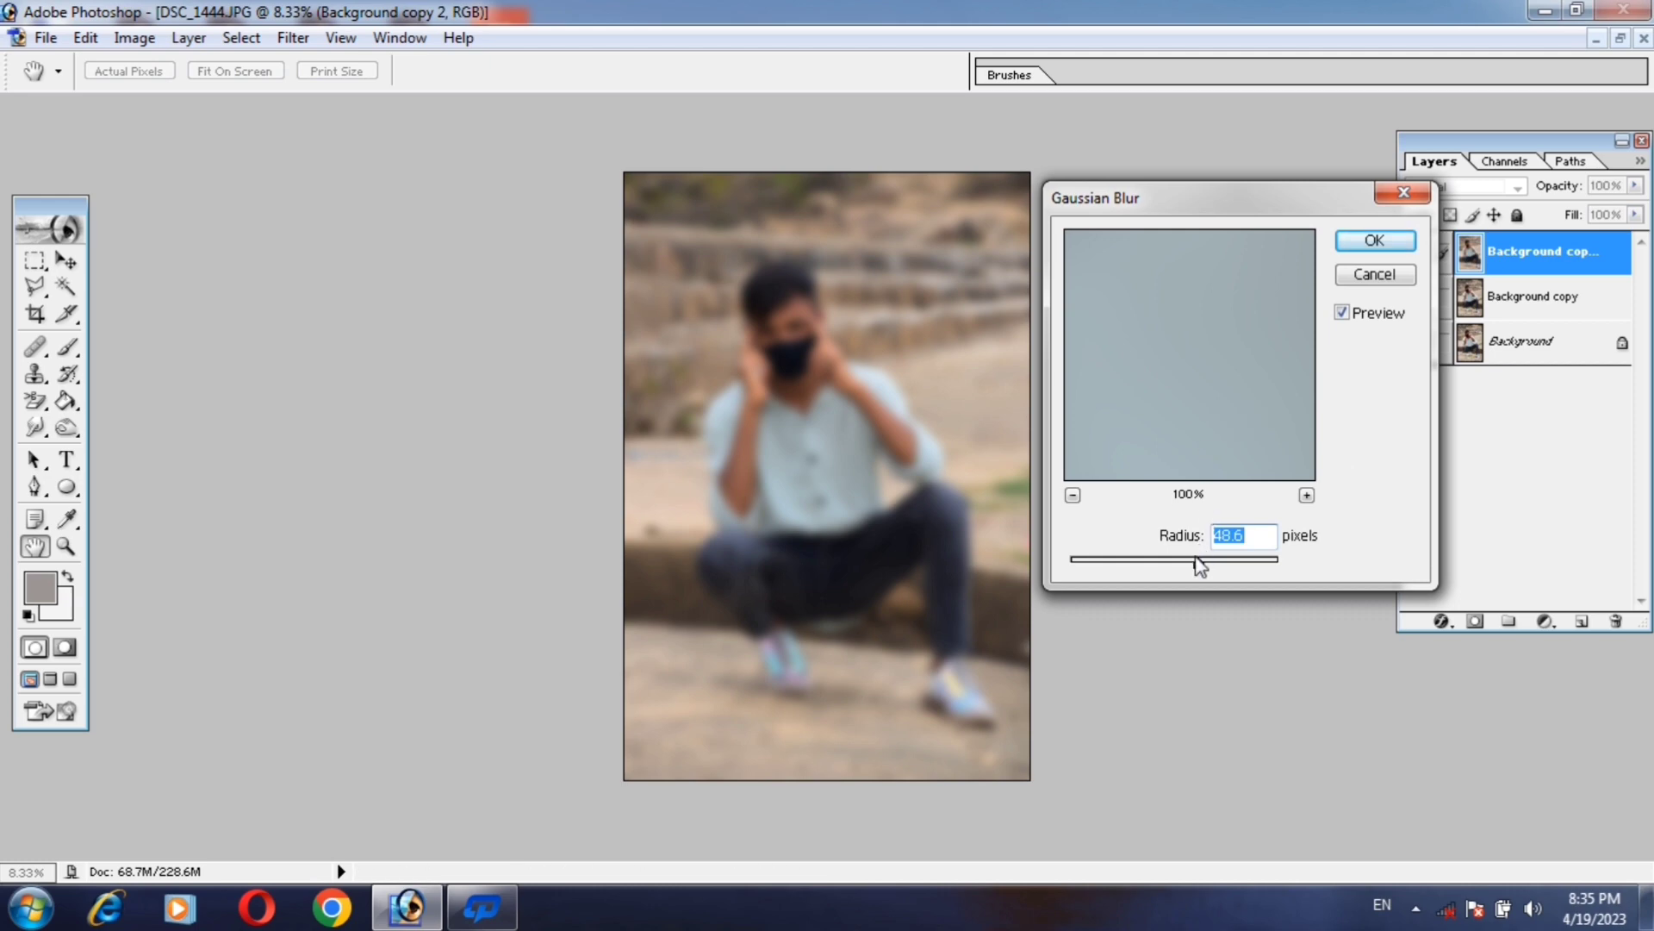
click(1376, 240)
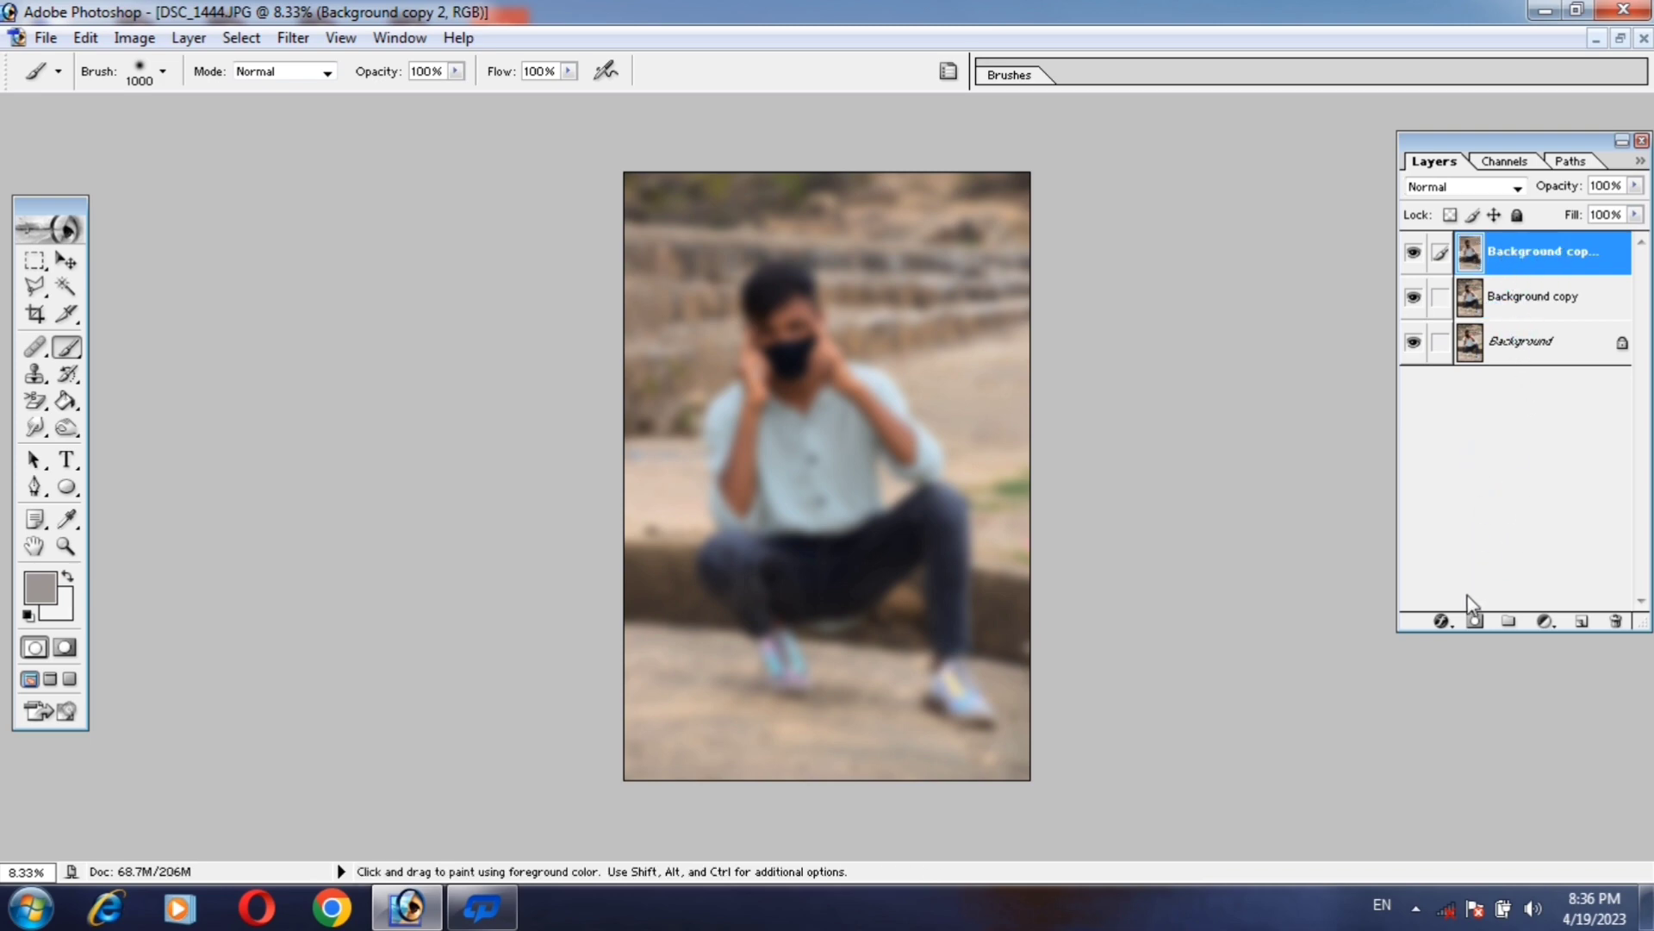
Add an inverted black layer mask to Background copy 2, hiding the blur.
click(1476, 622)
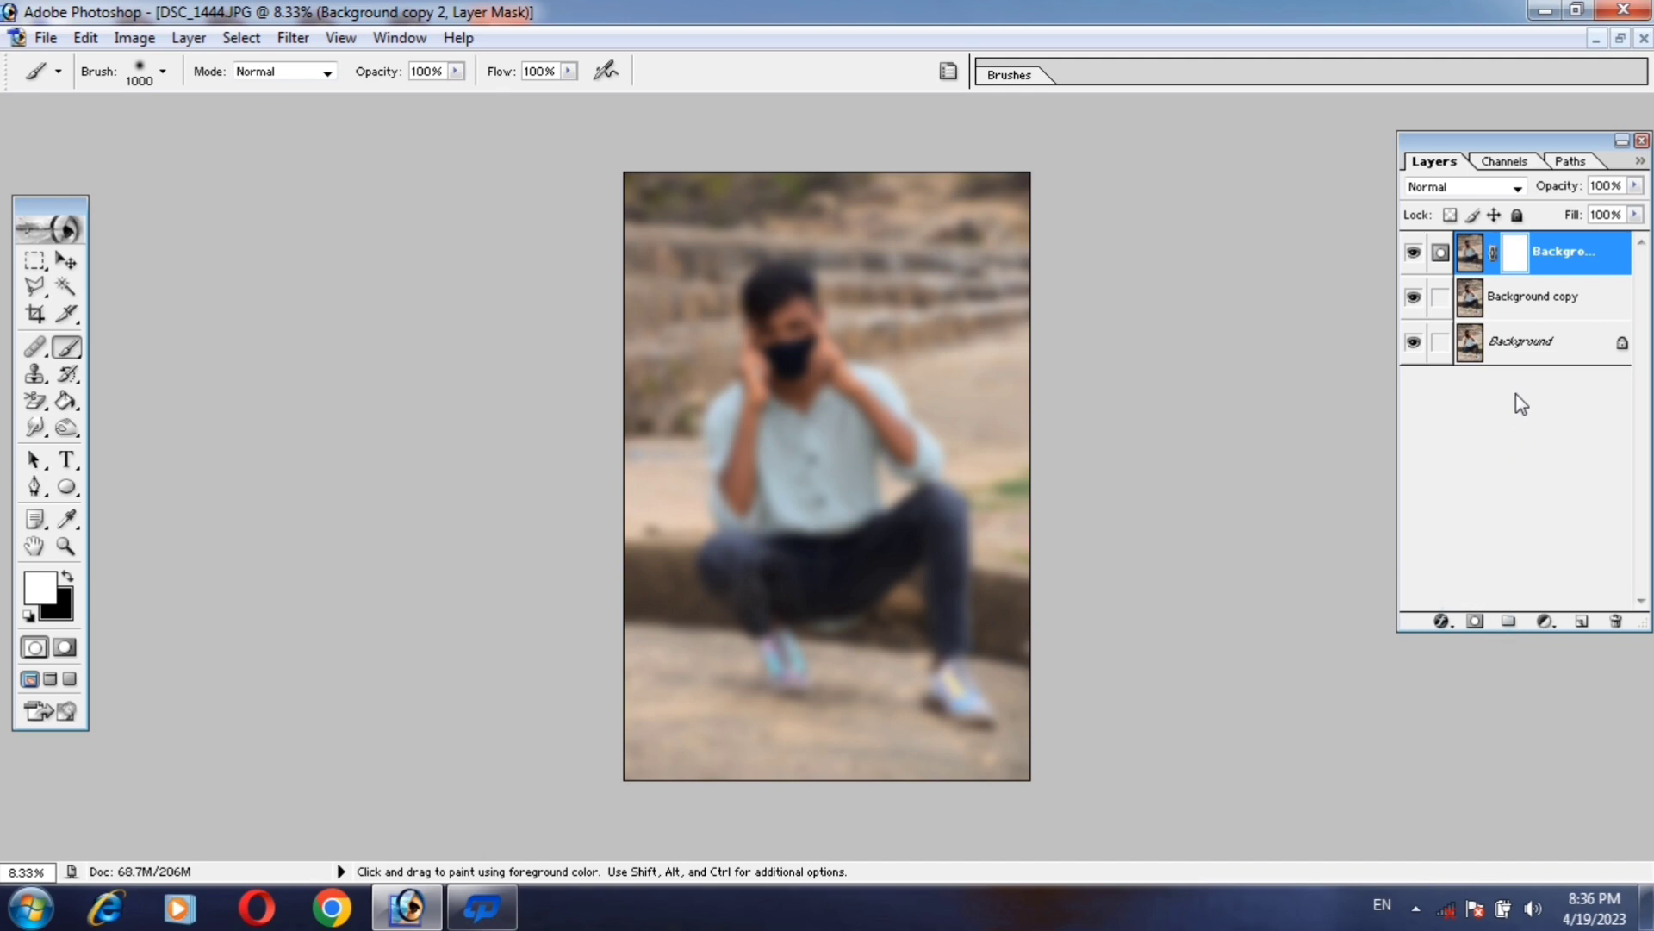
key(ctrl+i)
key(ctrl+space)
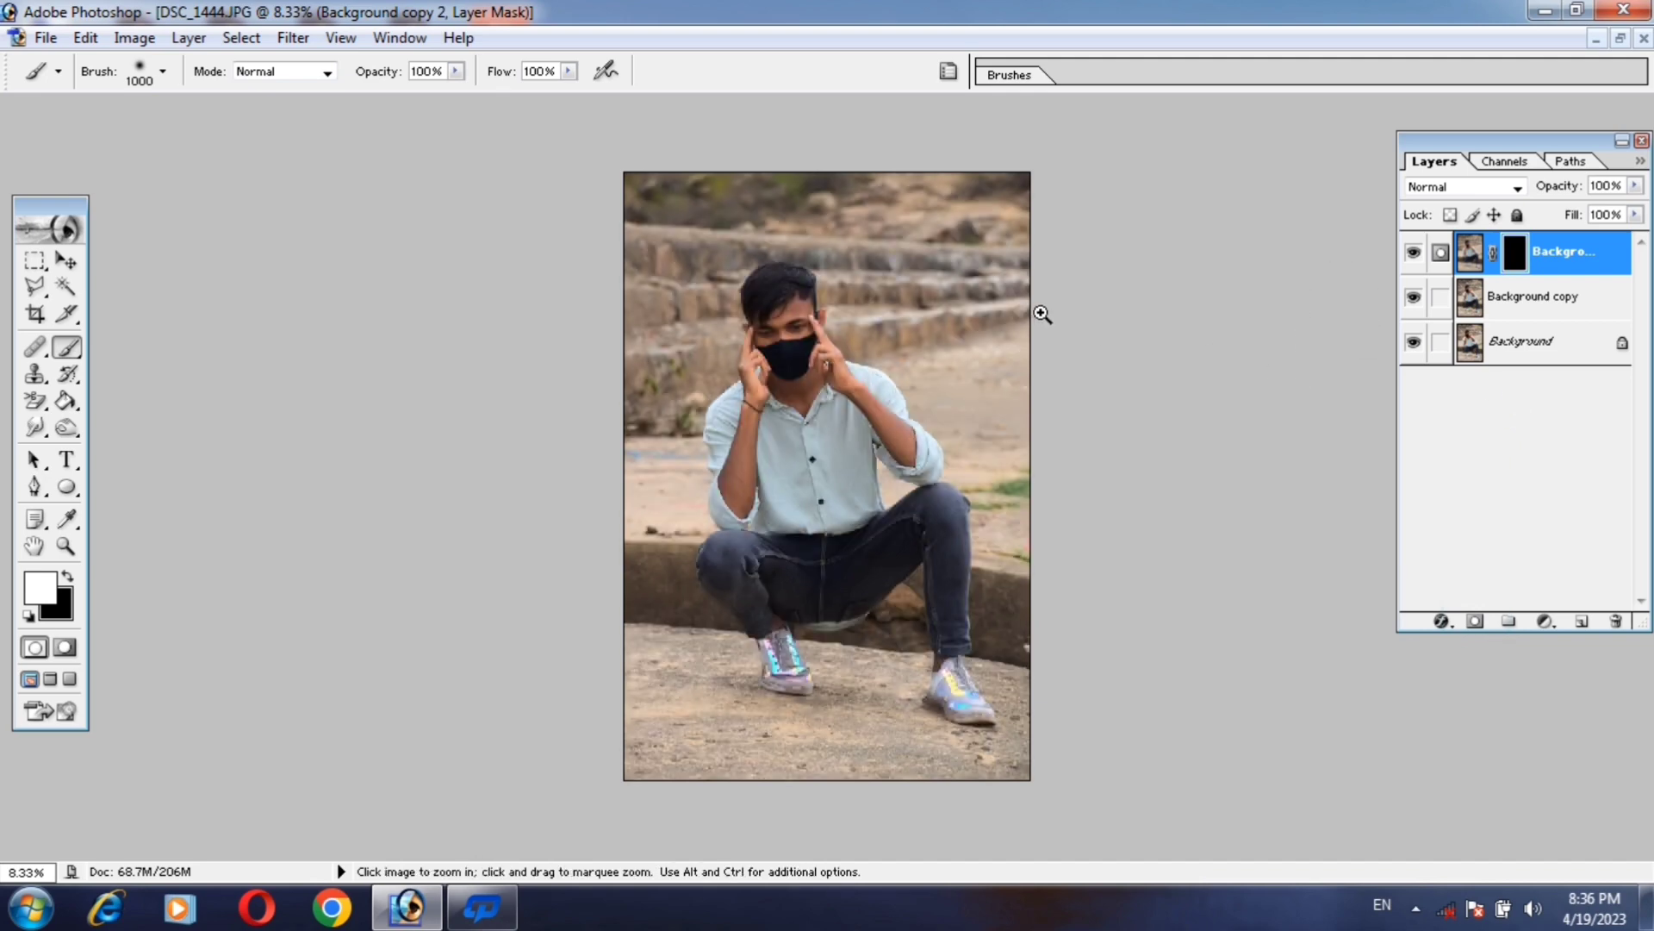
click(801, 287)
click(802, 242)
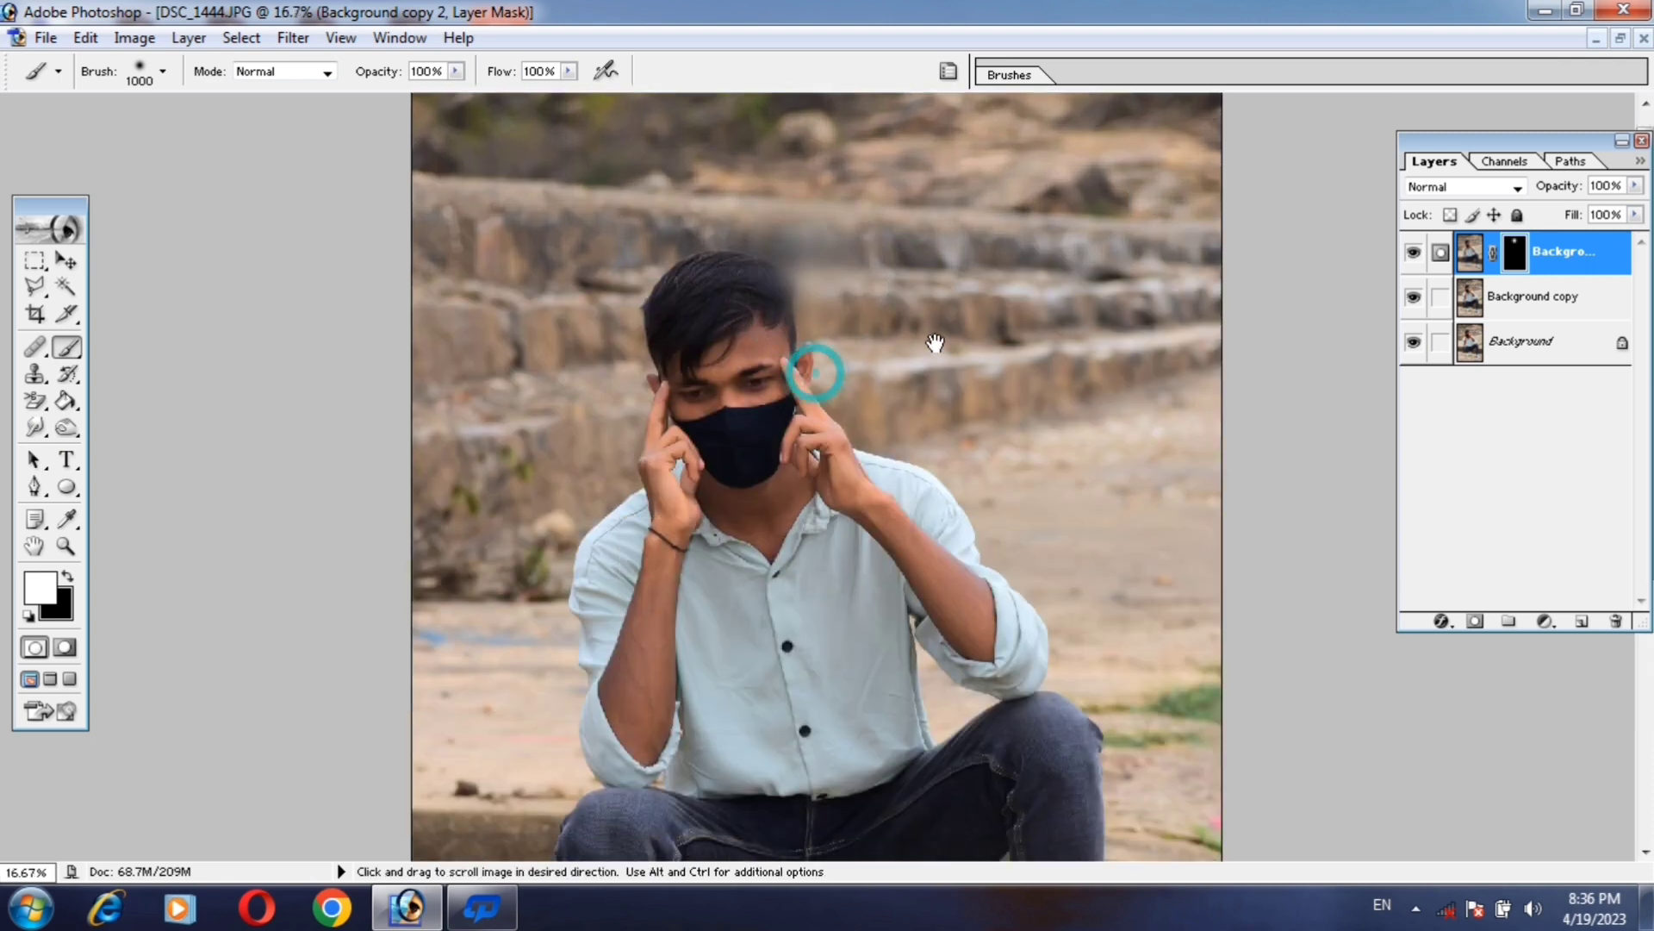
key(ctrl+z)
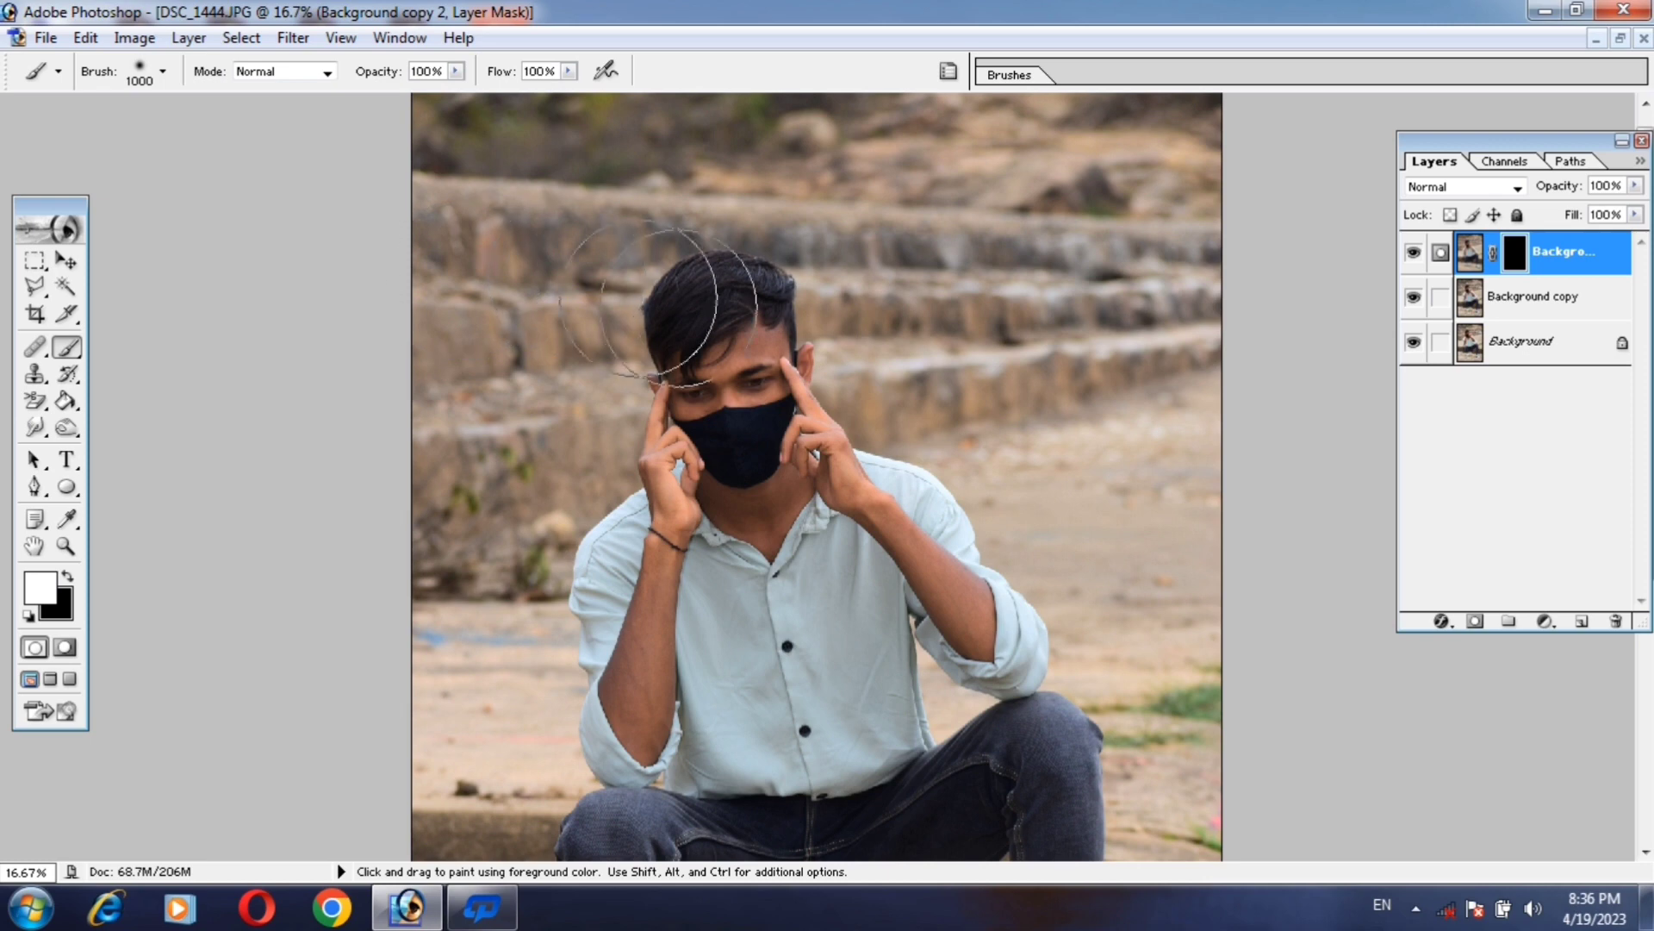
Paint white over the background steps and the area just above the hair.
mouse_move(982, 215)
mouse_down()
mouse_move(1113, 268)
mouse_move(927, 116)
mouse_move(517, 111)
mouse_move(462, 203)
mouse_move(791, 166)
mouse_move(905, 345)
mouse_move(999, 353)
mouse_move(1097, 462)
mouse_move(1007, 367)
mouse_move(741, 293)
mouse_move(664, 167)
mouse_move(572, 185)
mouse_move(567, 224)
mouse_up()
key(ctrl+equal)
key(ctrl+equal)
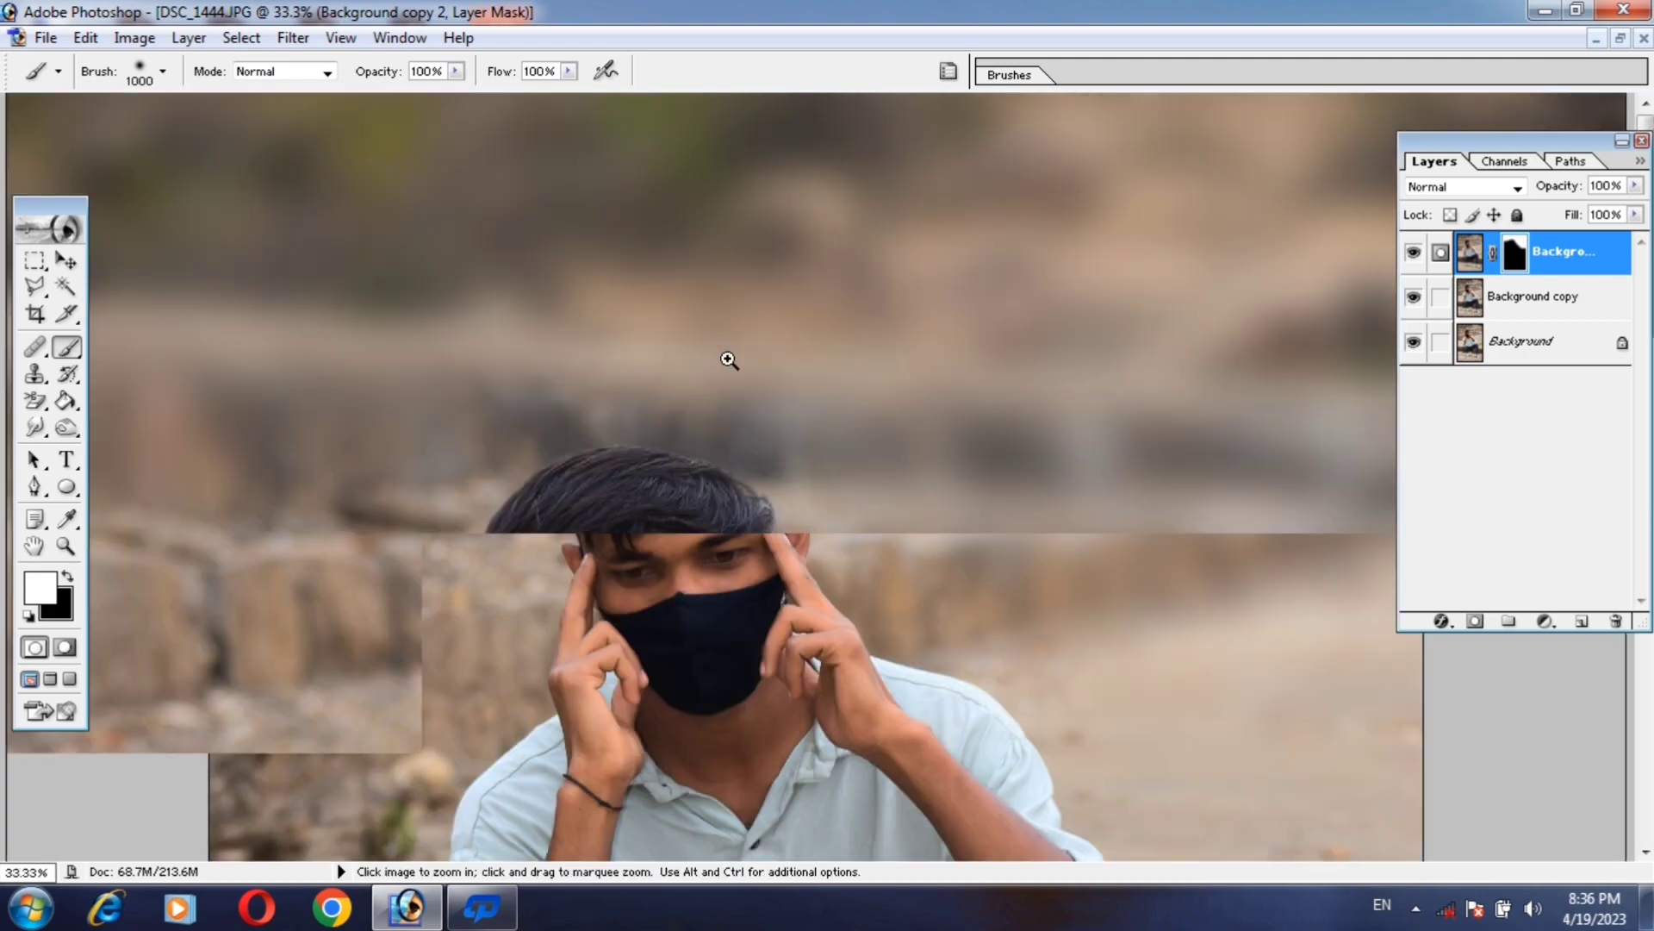
key(ctrl+equal)
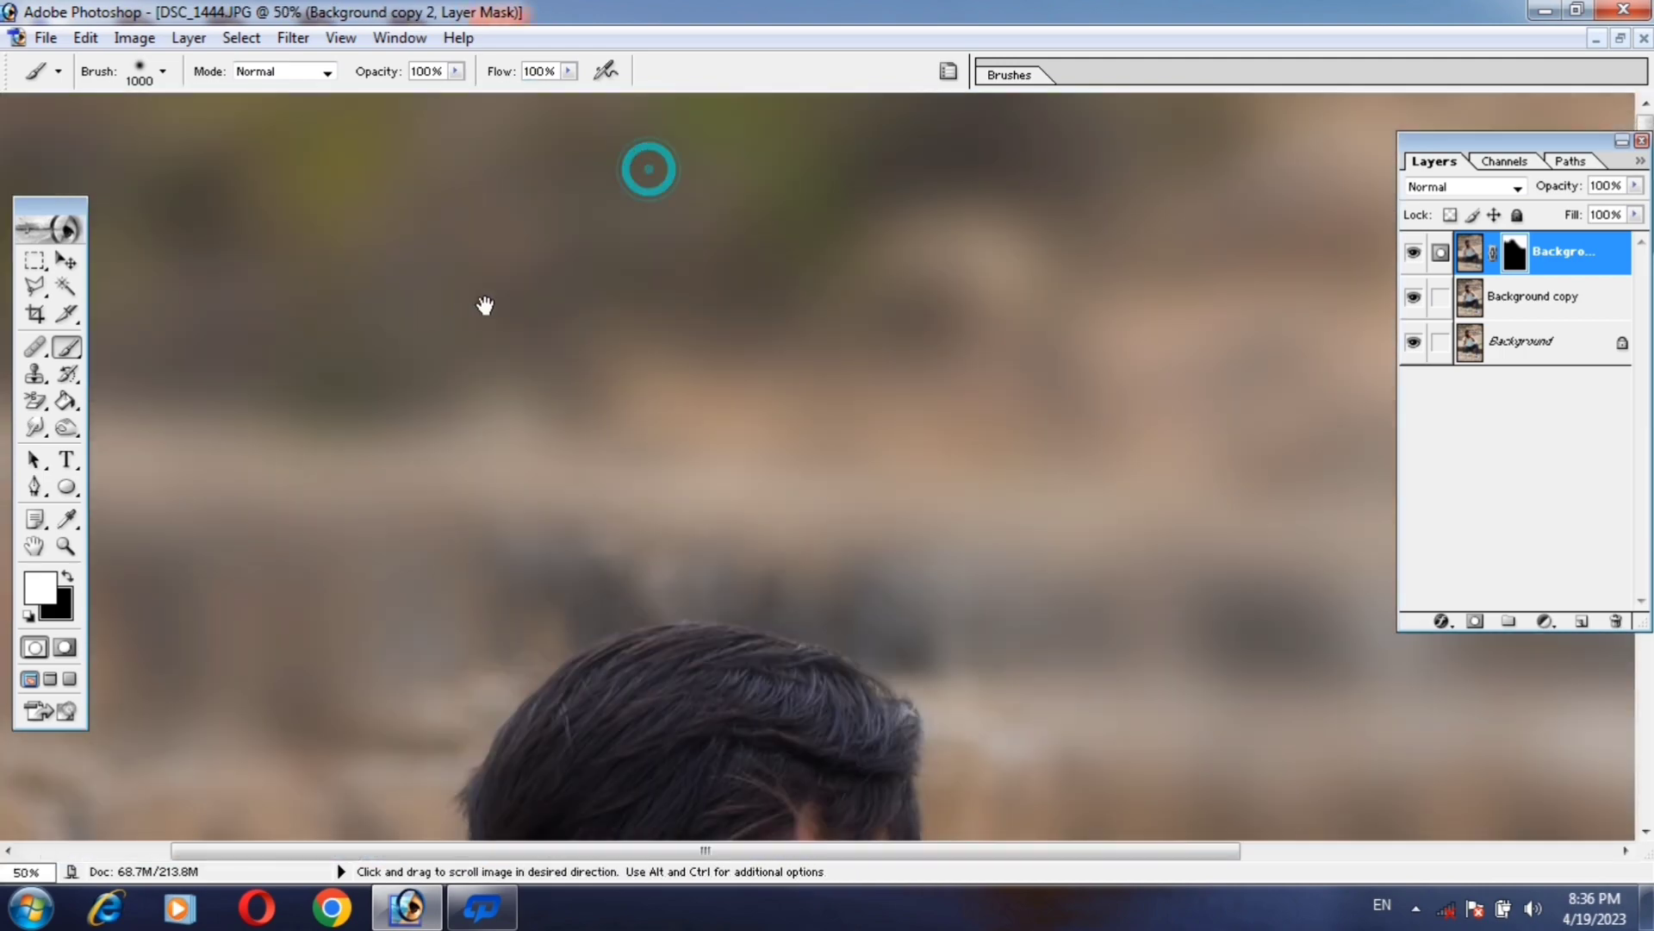
key(bracketleft)
key(bracketleft)
key(bracketleft)
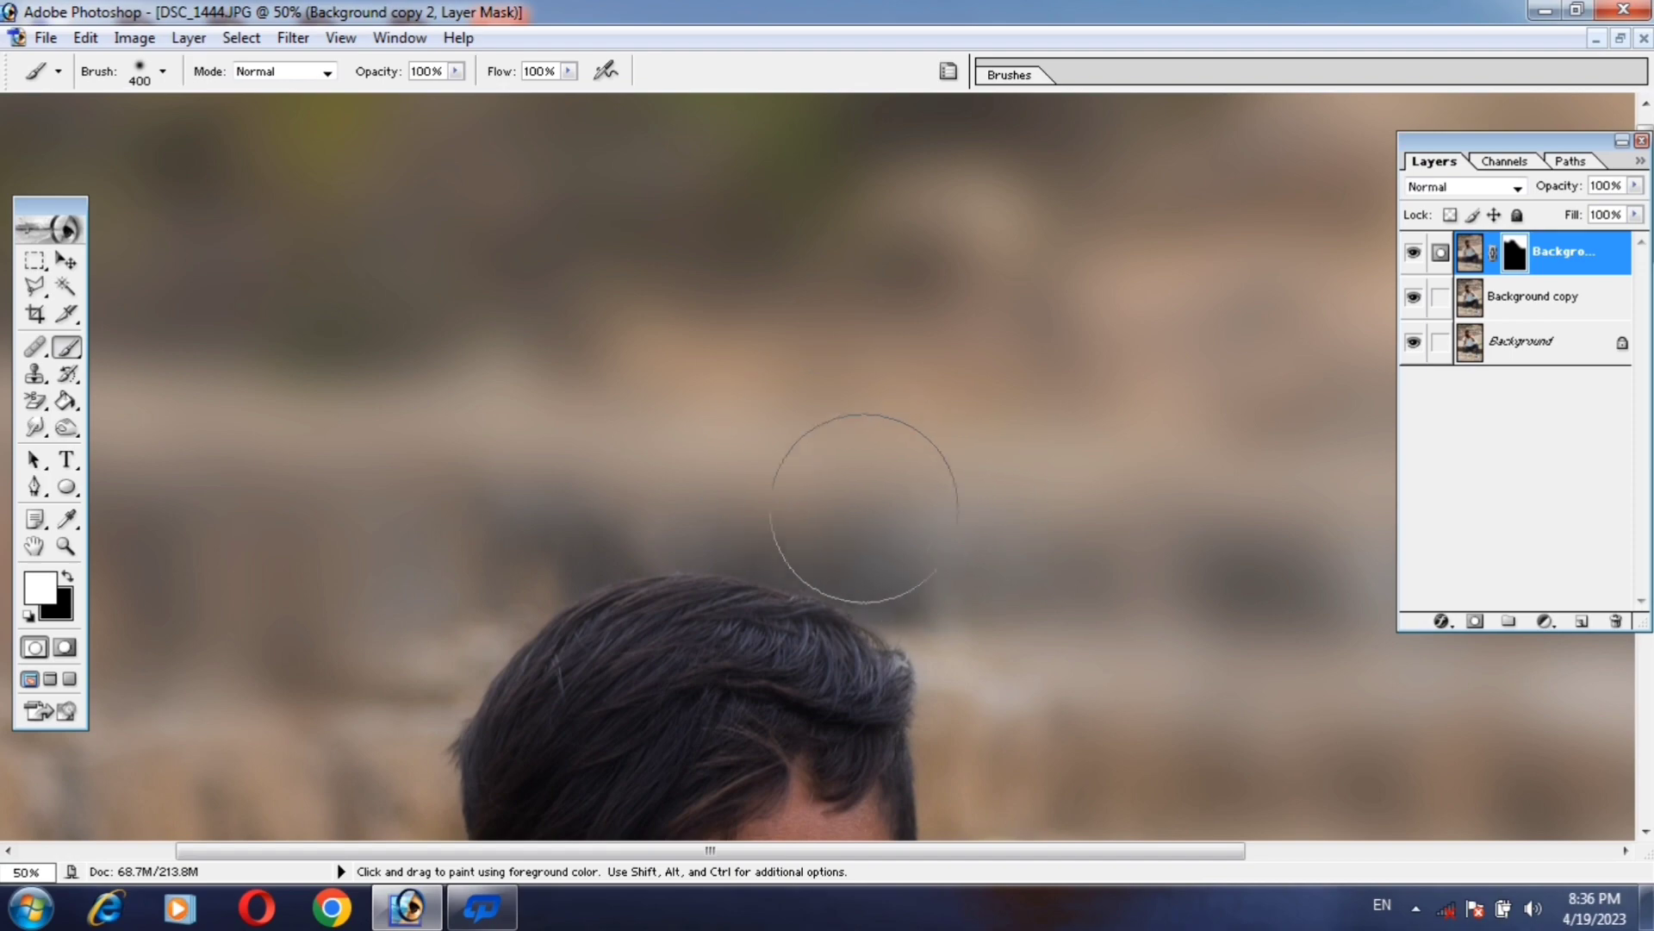
mouse_move(677, 507)
mouse_down()
mouse_move(825, 508)
mouse_move(572, 205)
mouse_up()
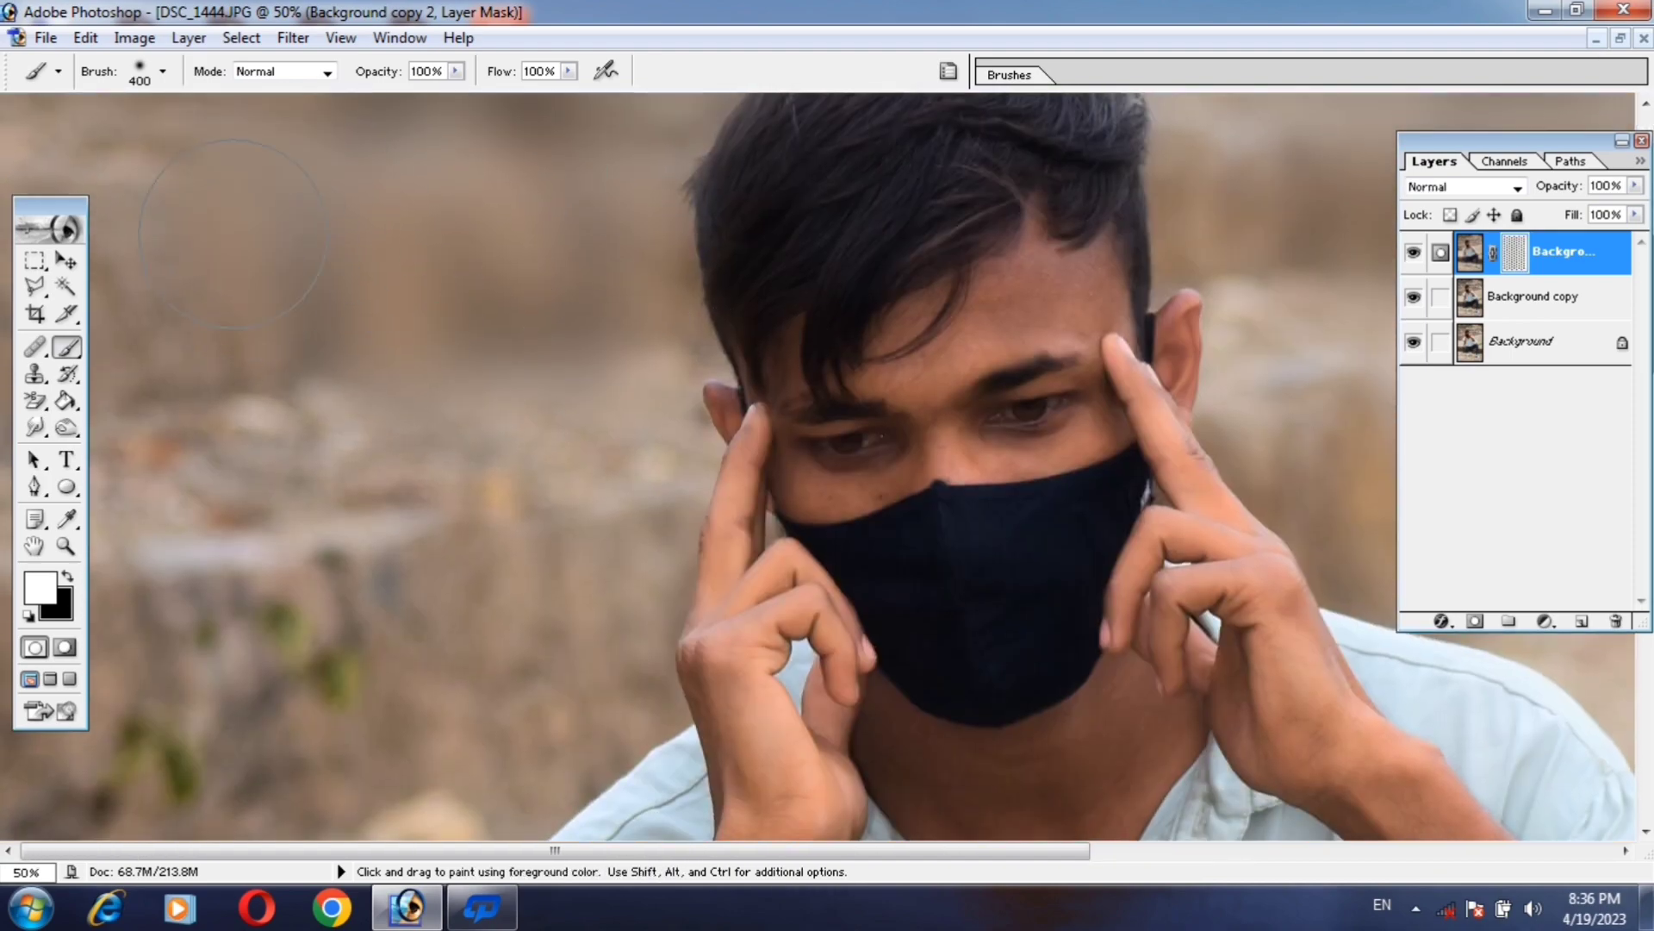
Enlarge the brush to 1000 and paint blur onto the left background strip.
ctrl+alt+click(255, 272)
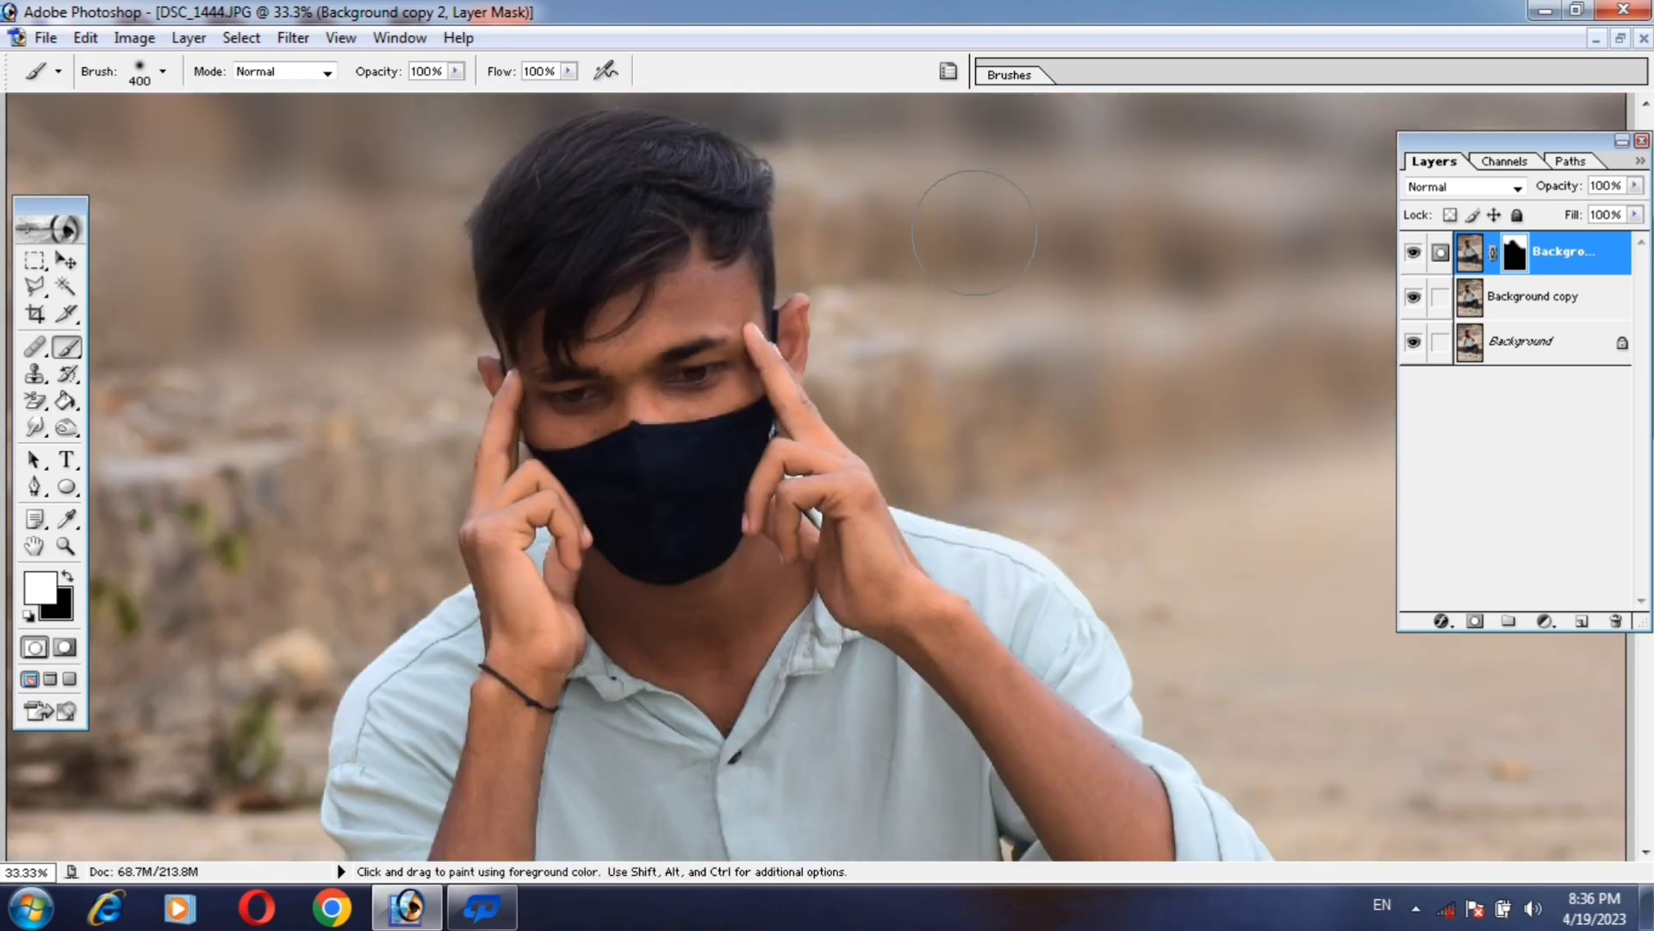
ctrl+click(887, 273)
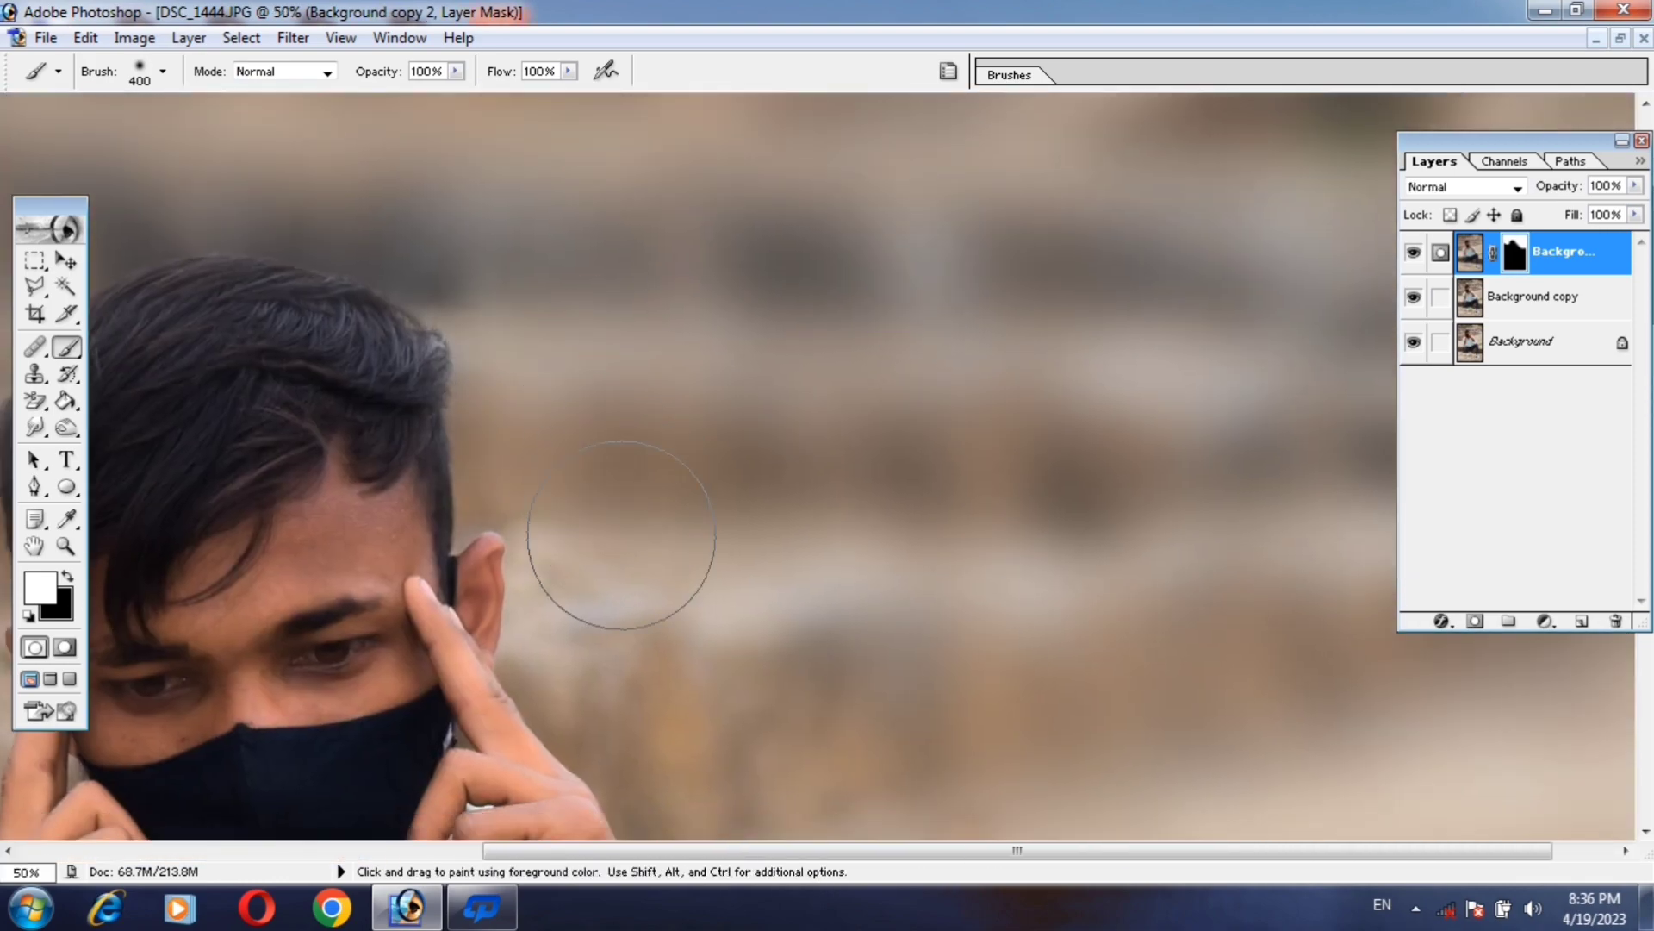
scroll(832, 628, down, 5)
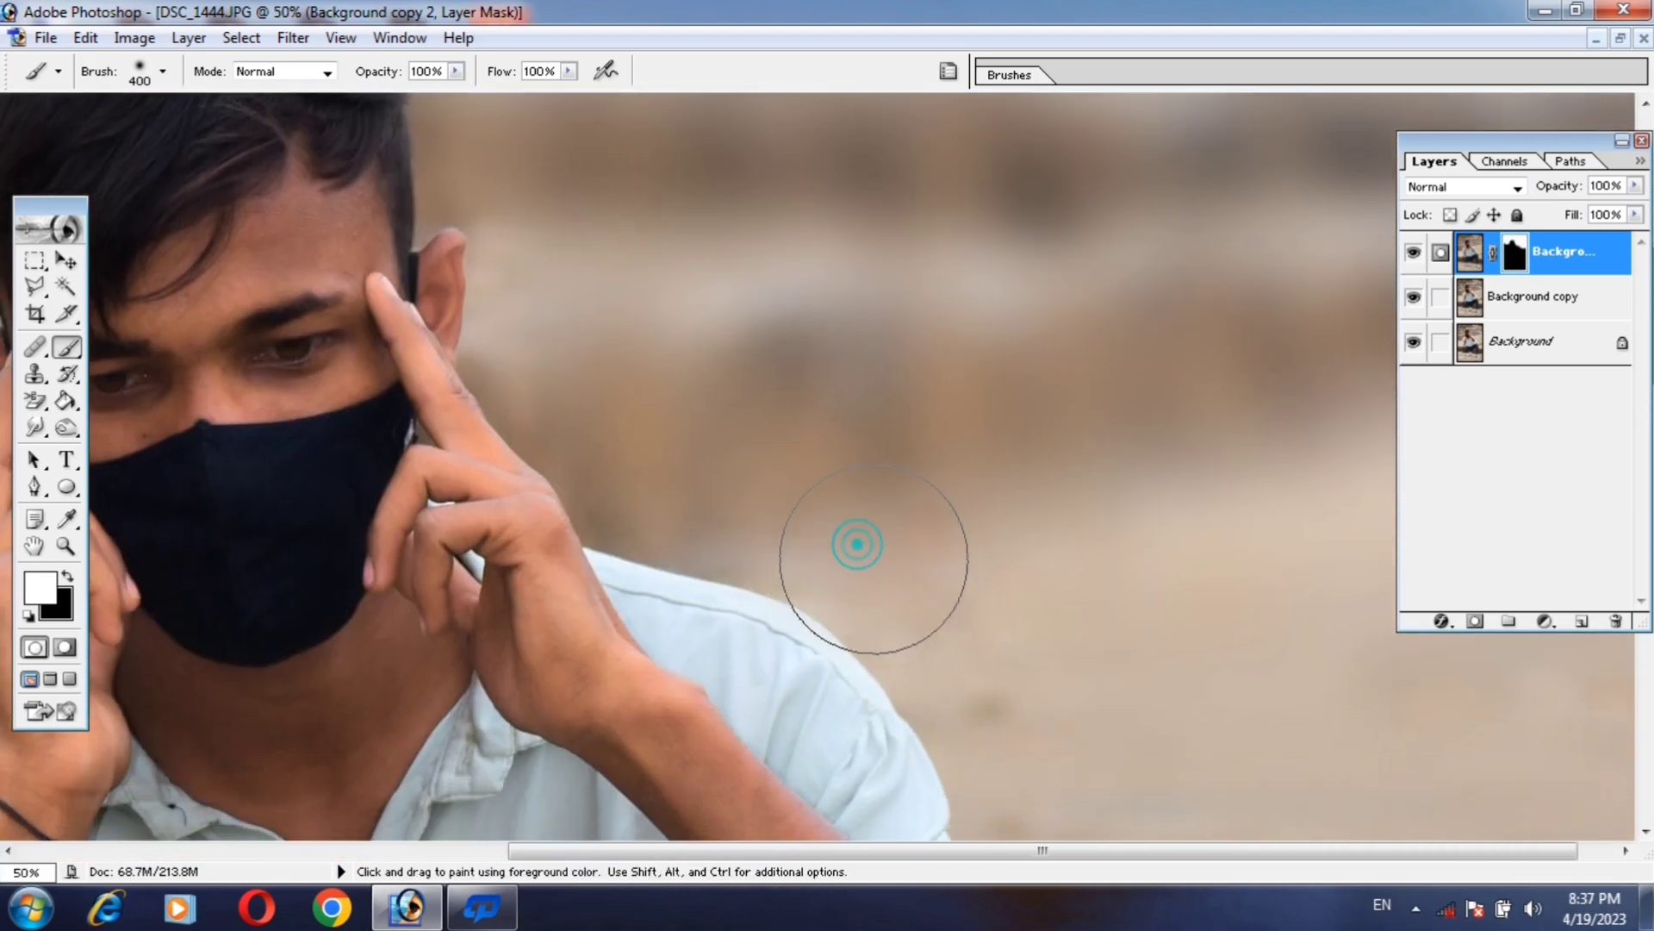
scroll(857, 543, right, 2)
scroll(1366, 683, down, 5)
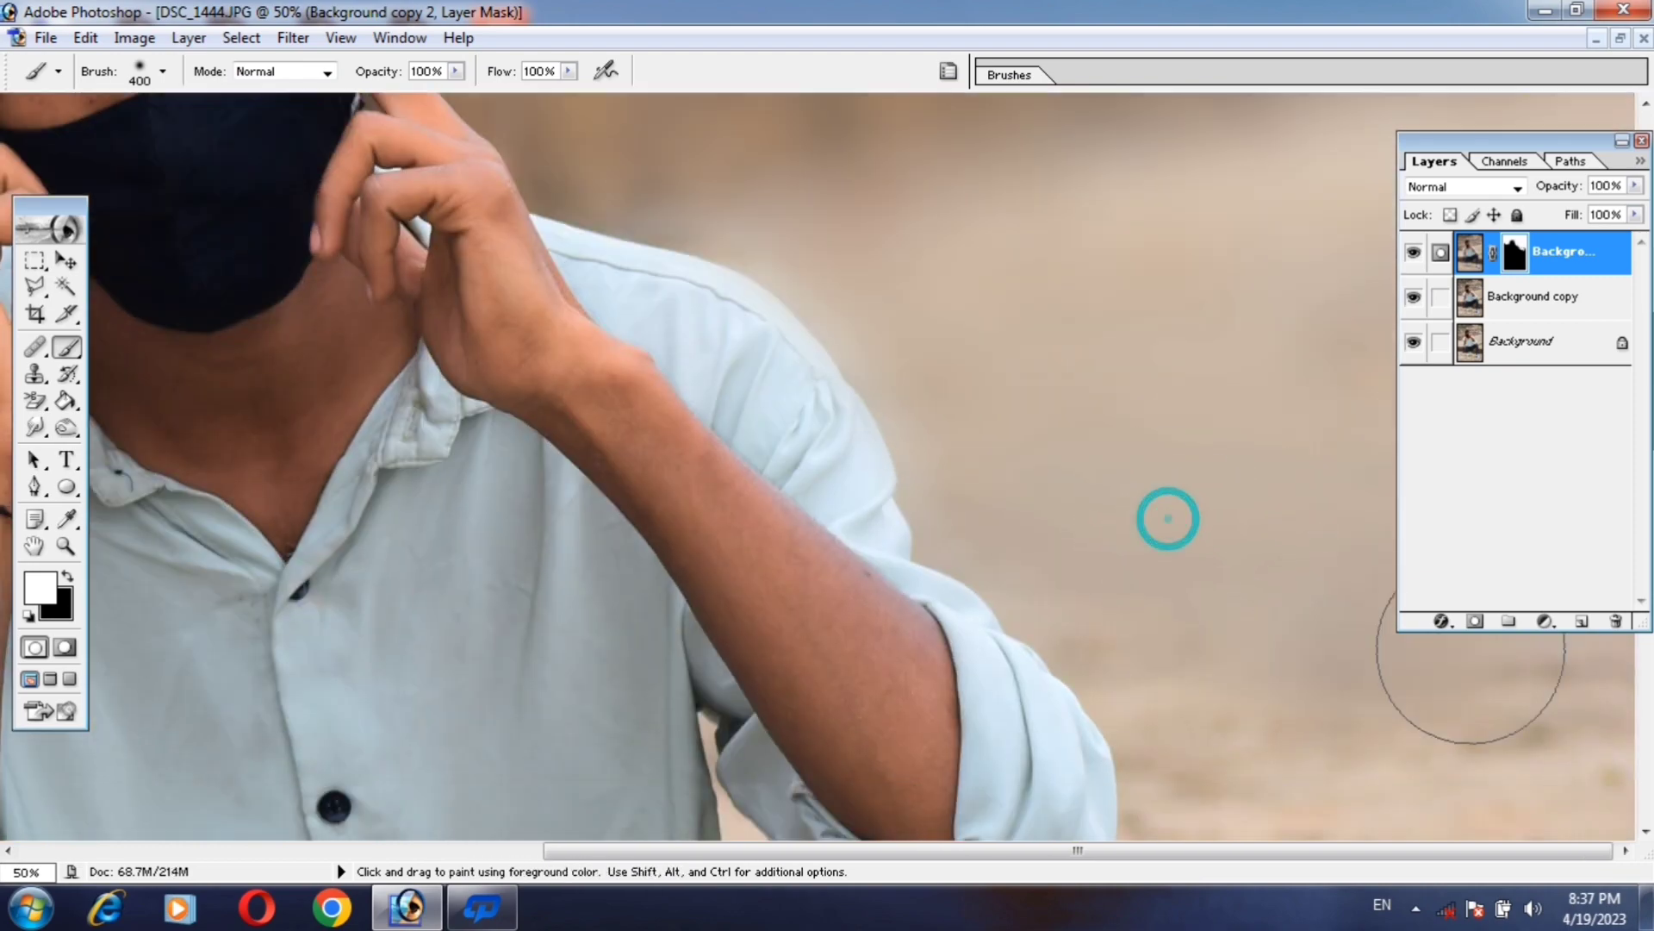
ctrl+alt+click(1467, 651)
scroll(1274, 528, down, 5)
ctrl+alt+click(1241, 528)
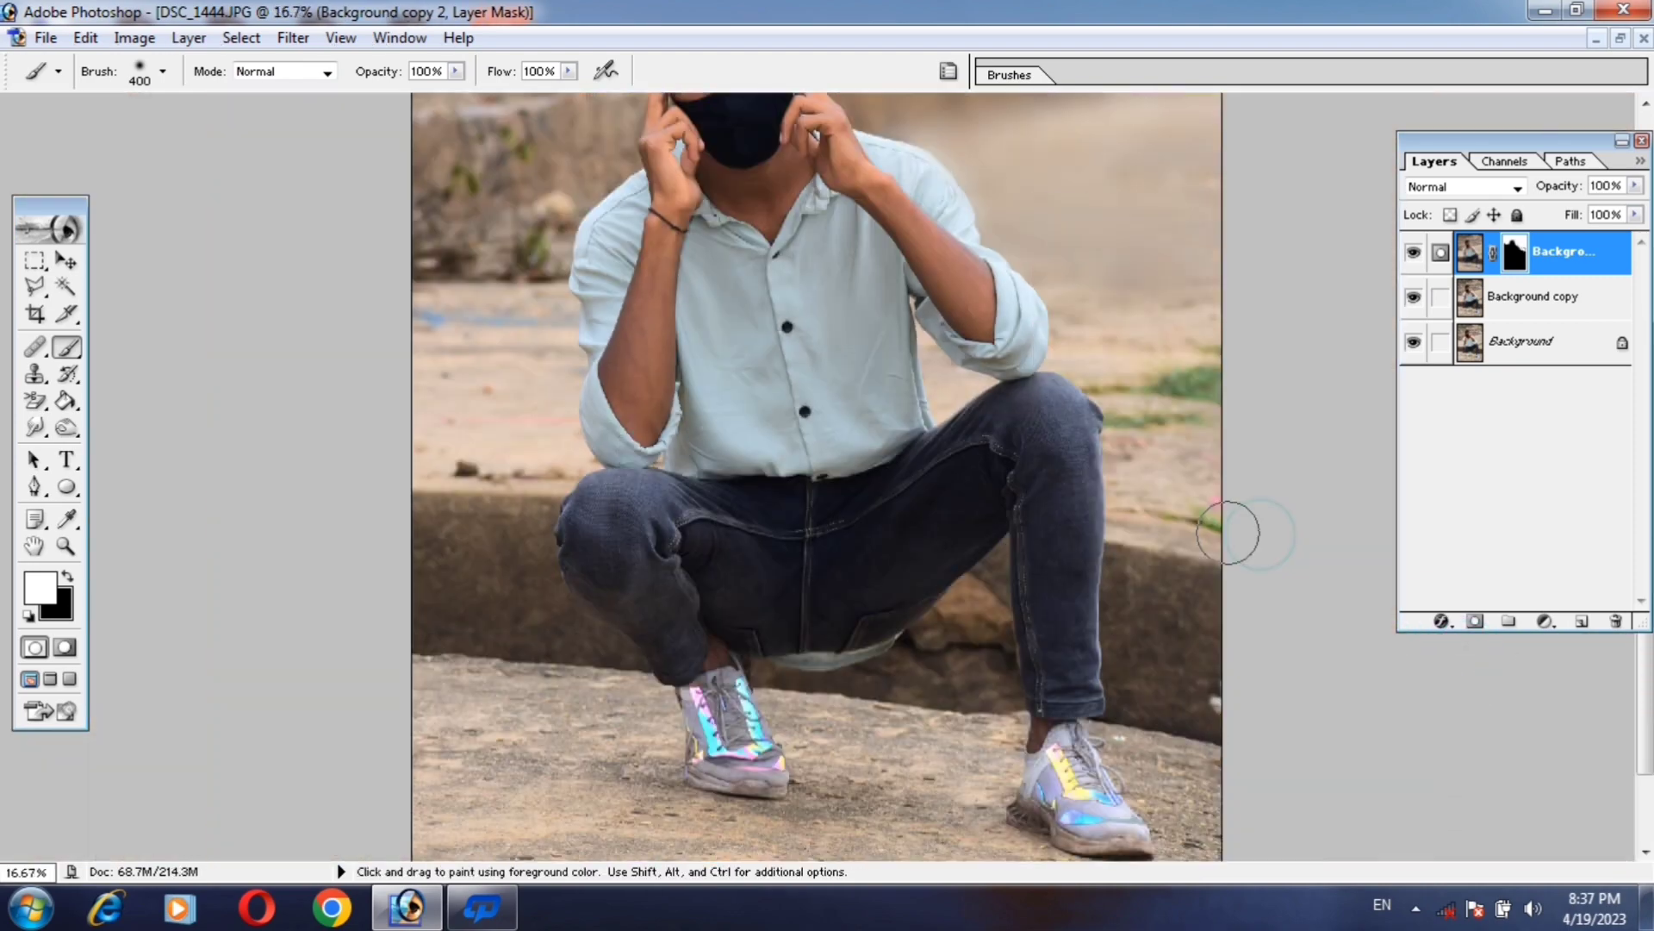
ctrl+alt+click(1112, 437)
key(bracketright)
key(bracketright)
key(bracketright)
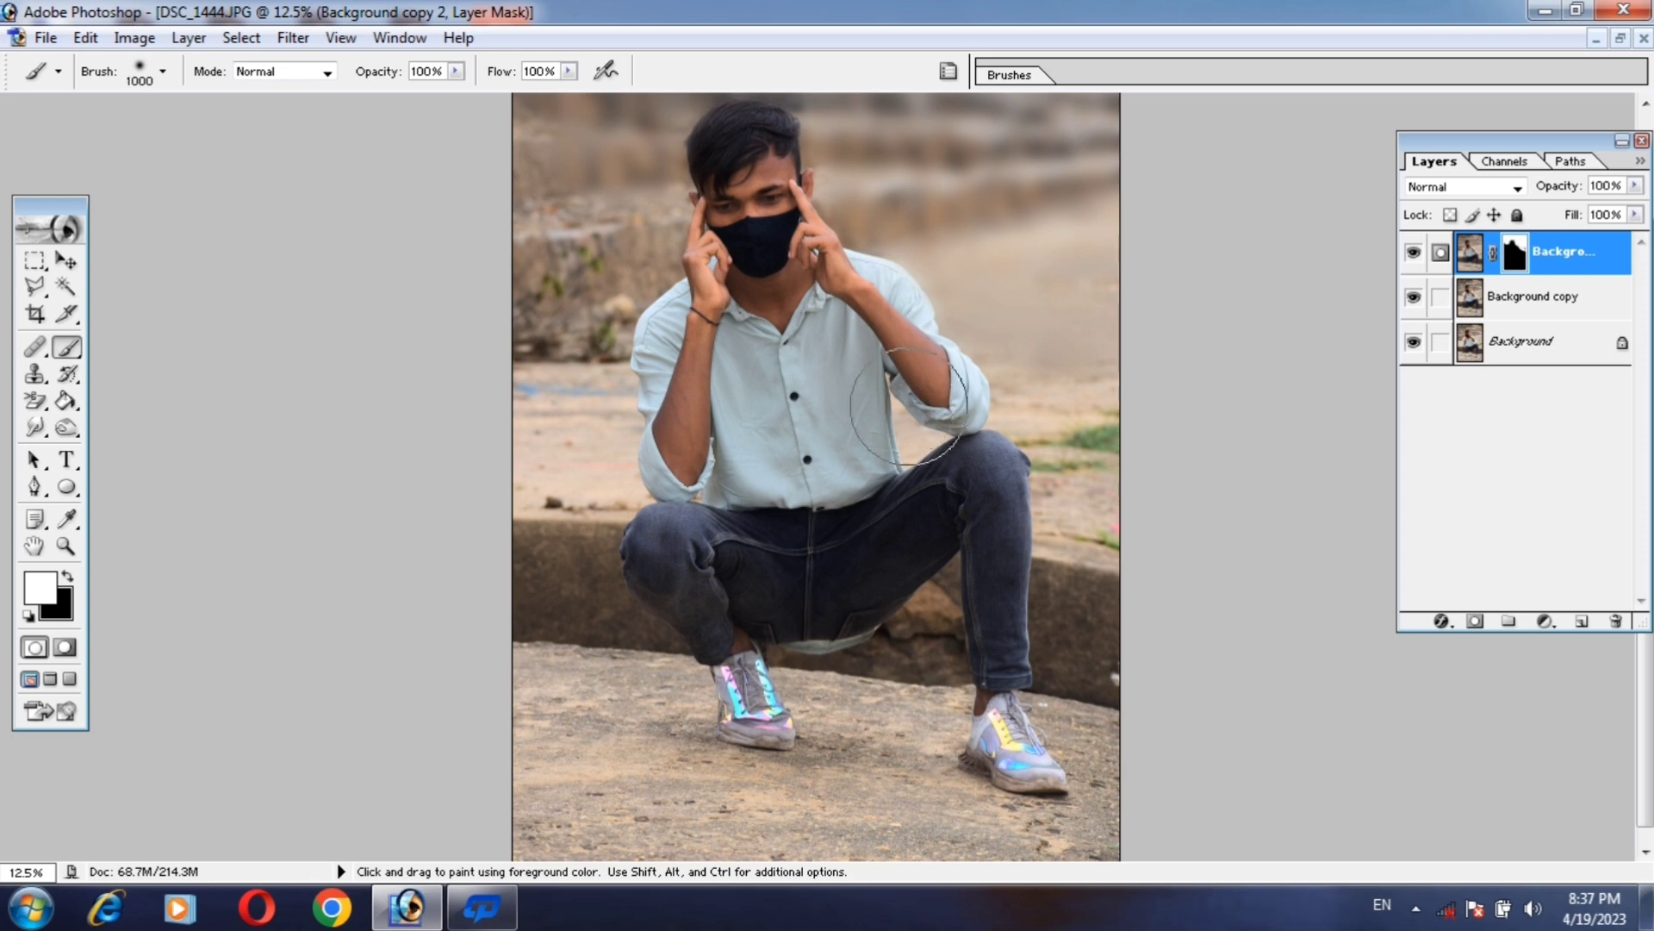
drag(603, 233, 546, 505)
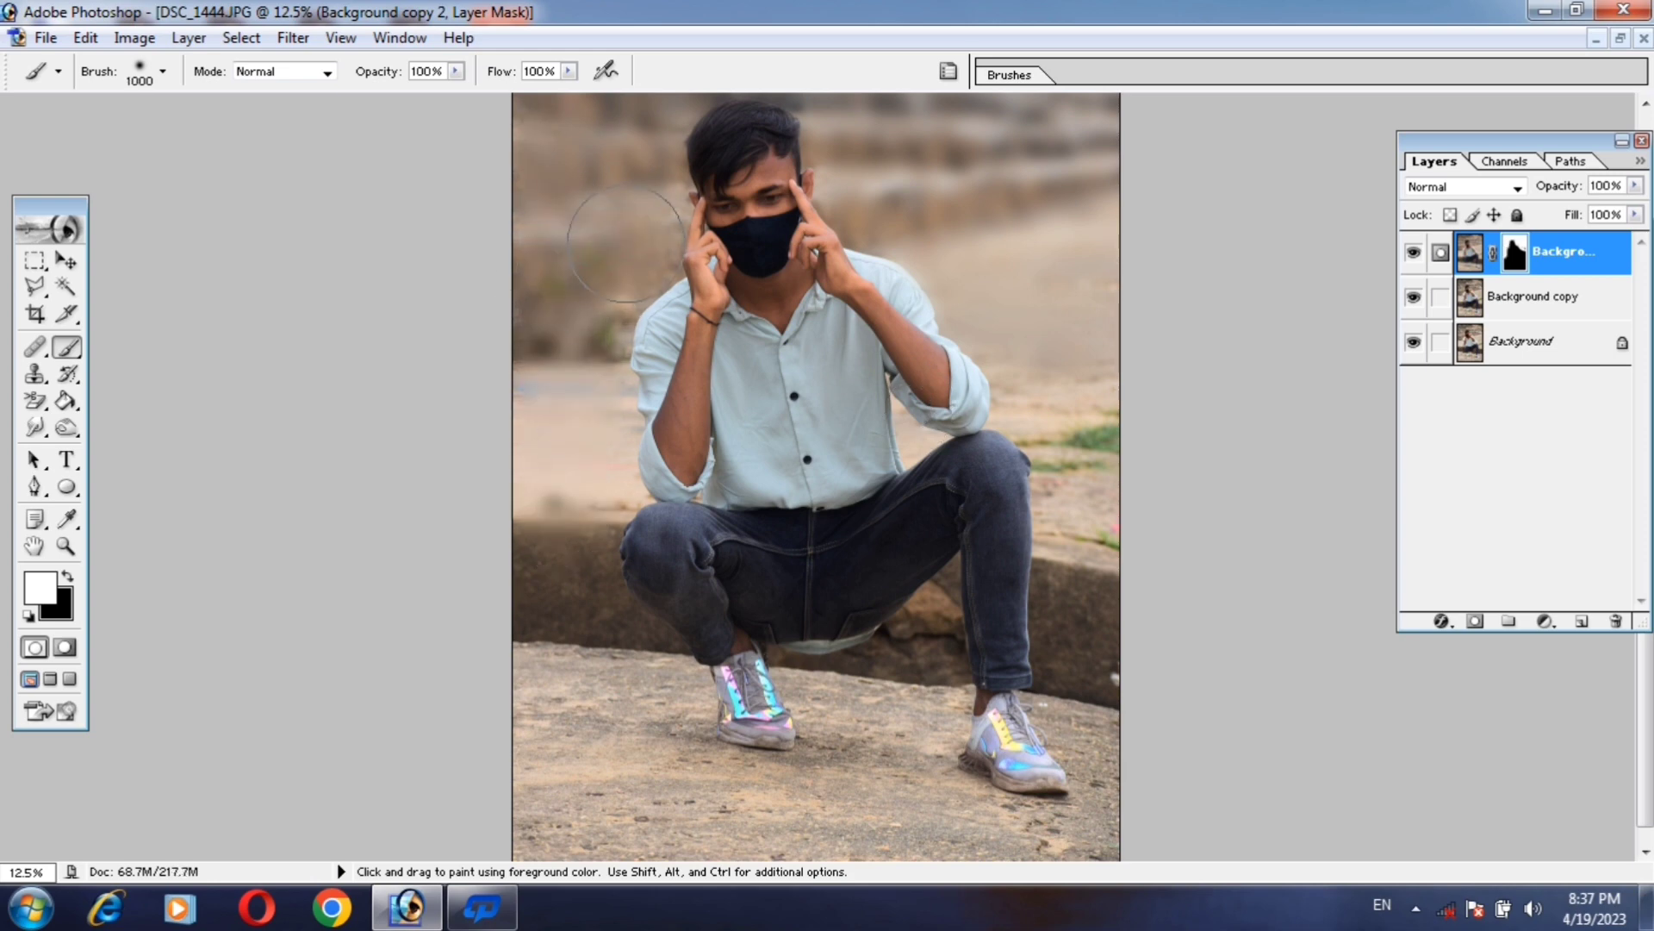
Paint blur onto the right background strip with the grass.
key(ctrl+plus)
scroll(628, 241, up, 3)
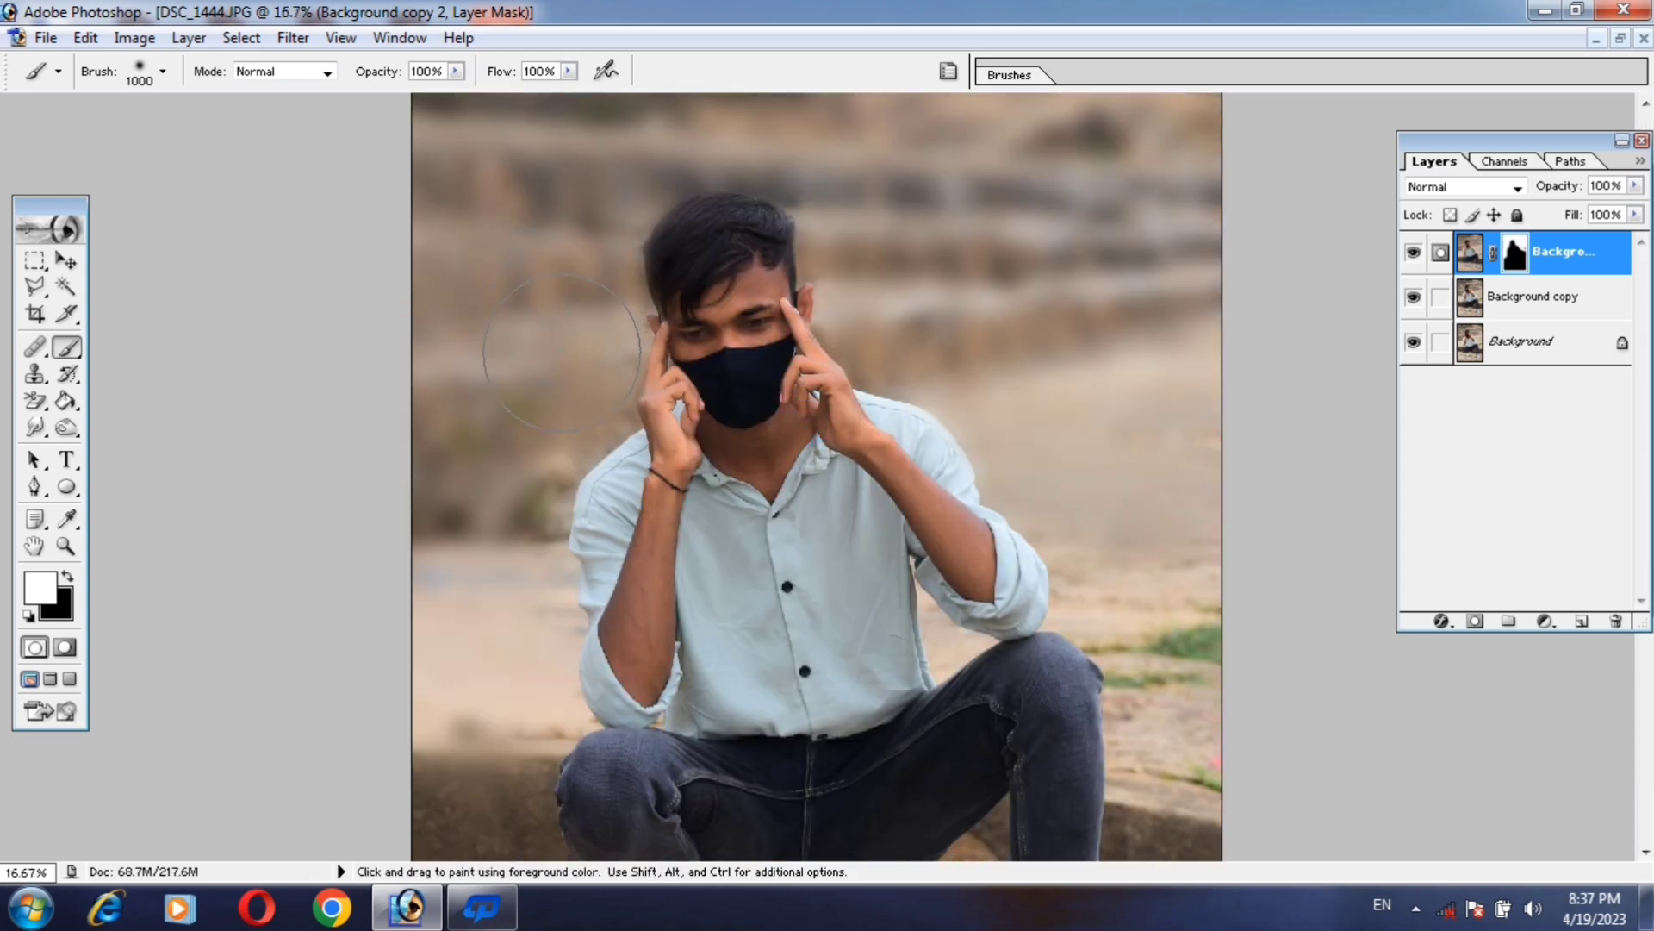
scroll(425, 407, down, 5)
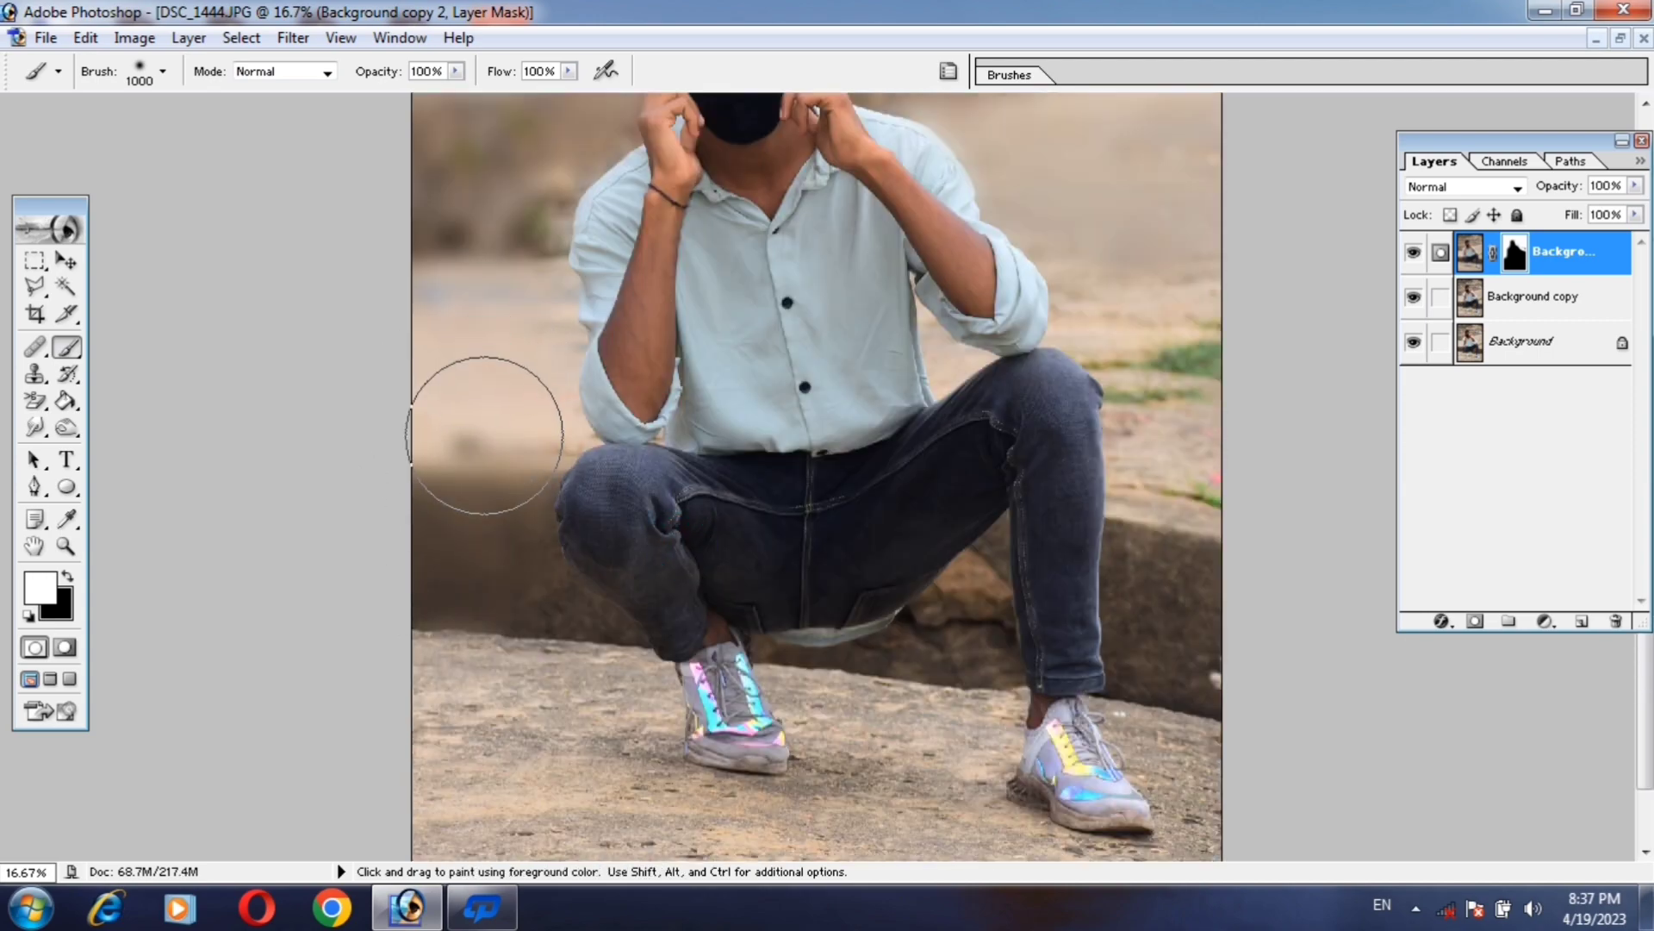
drag(1134, 240, 1193, 462)
With a 250 brush, blur the gap between shirt and elbow.
key(ctrl+space)
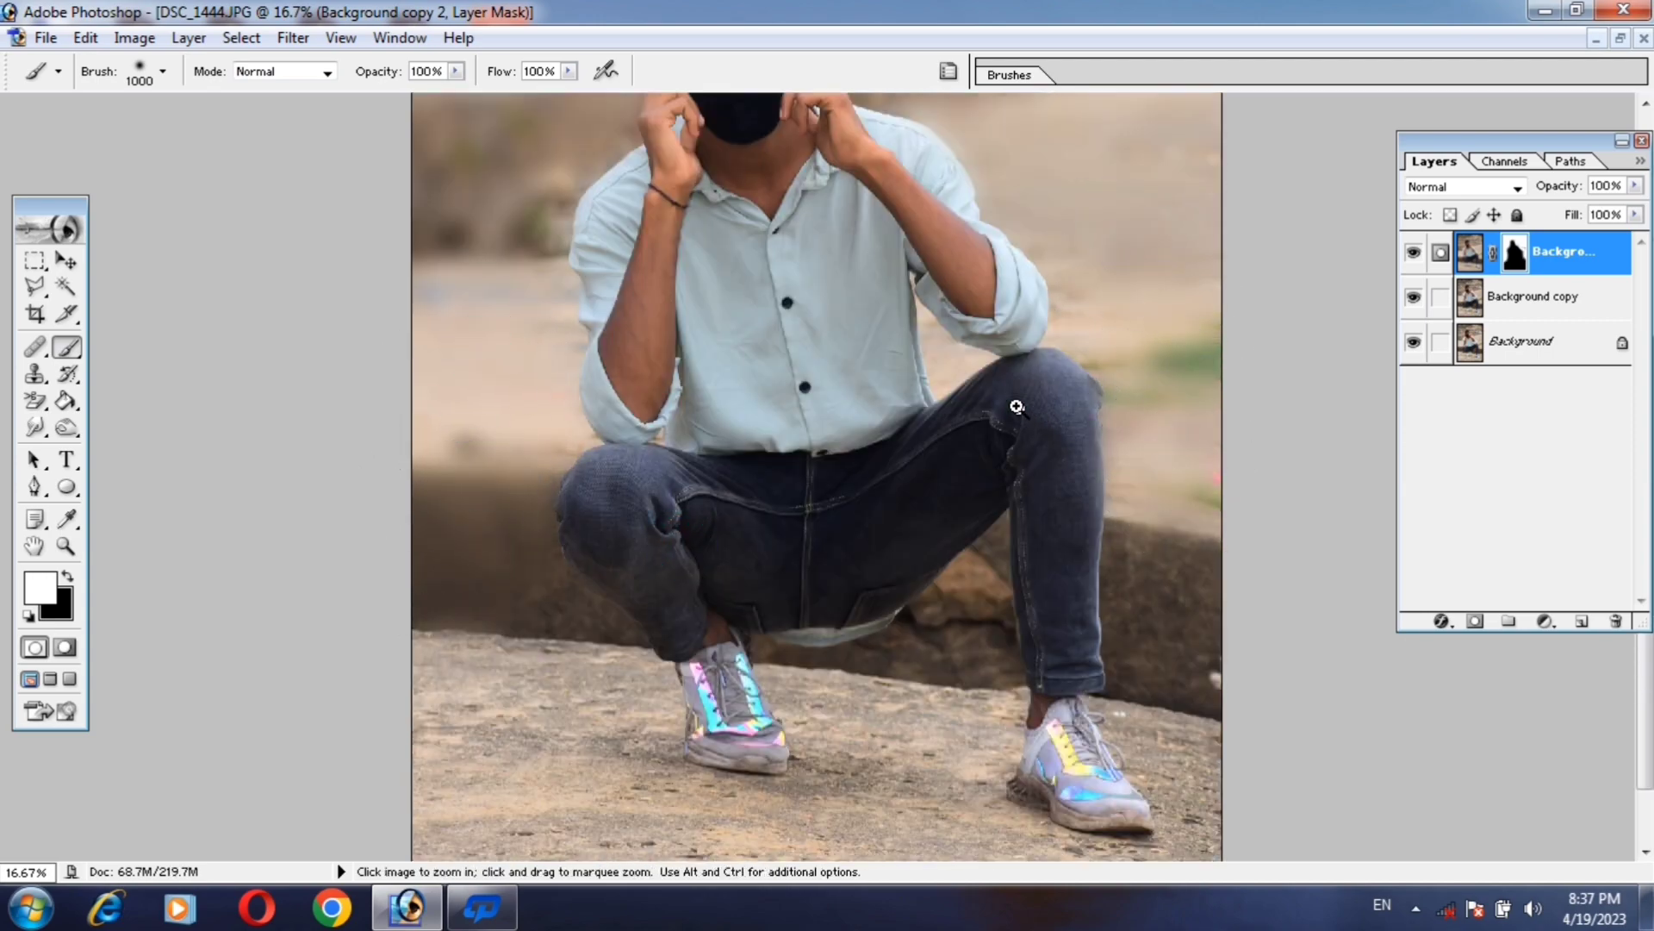
click(1016, 407)
click(1017, 406)
click(862, 482)
key(bracketleft)
key(bracketleft)
key(bracketleft)
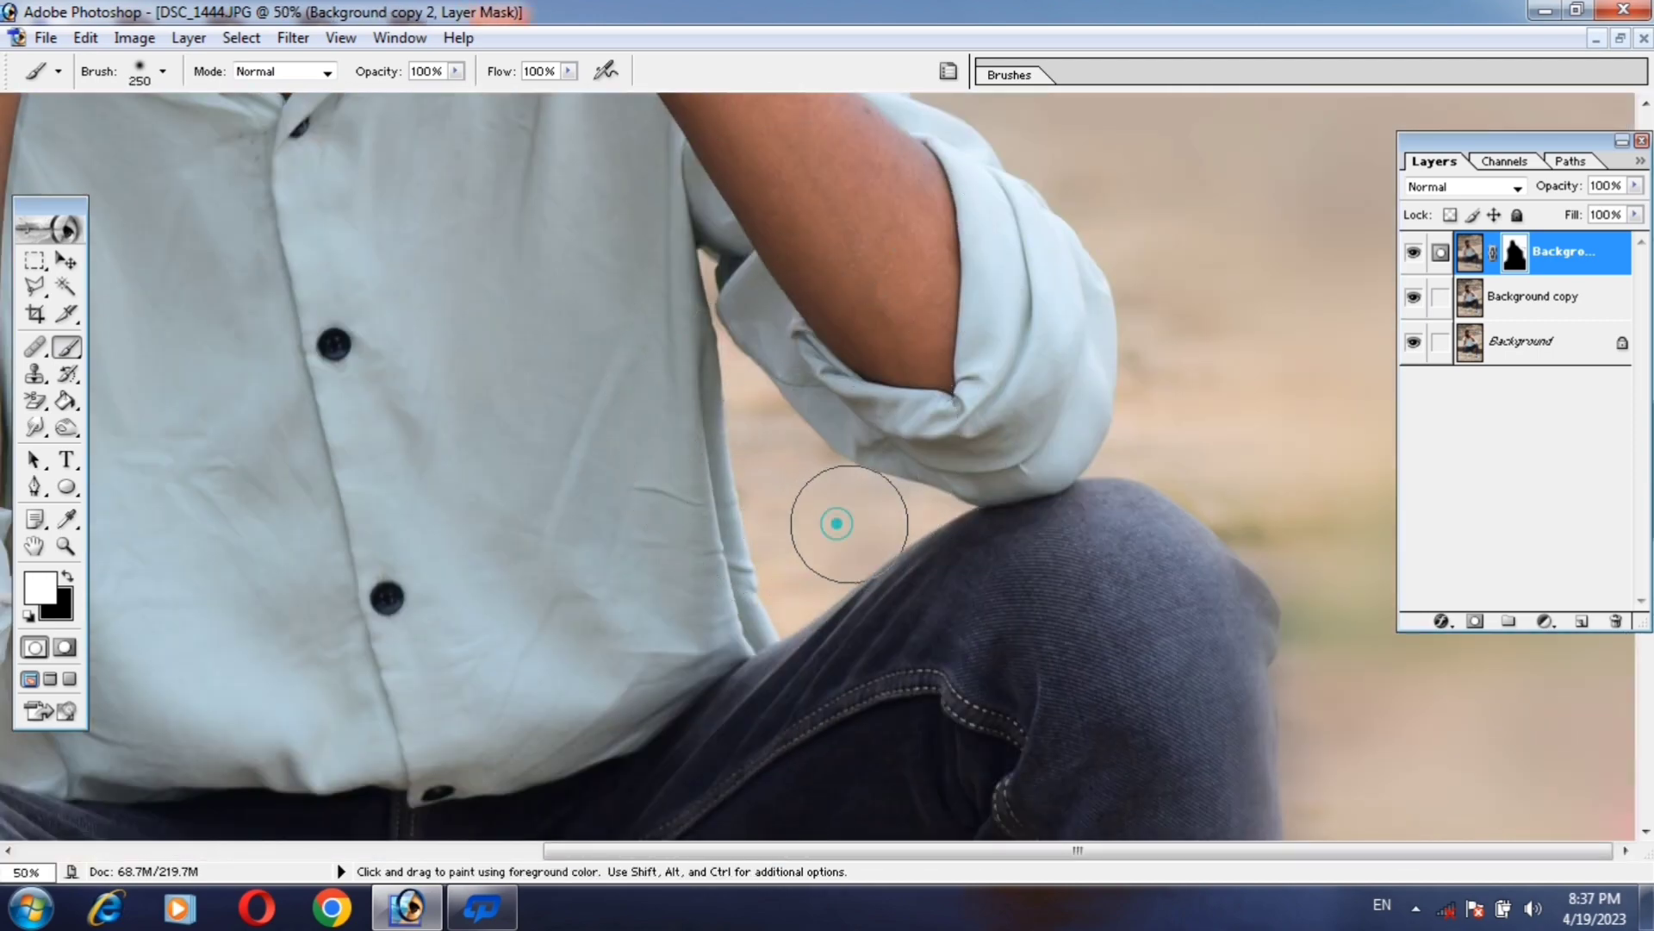
mouse_move(836, 523)
mouse_down()
mouse_move(787, 436)
mouse_move(801, 561)
mouse_move(819, 551)
mouse_up()
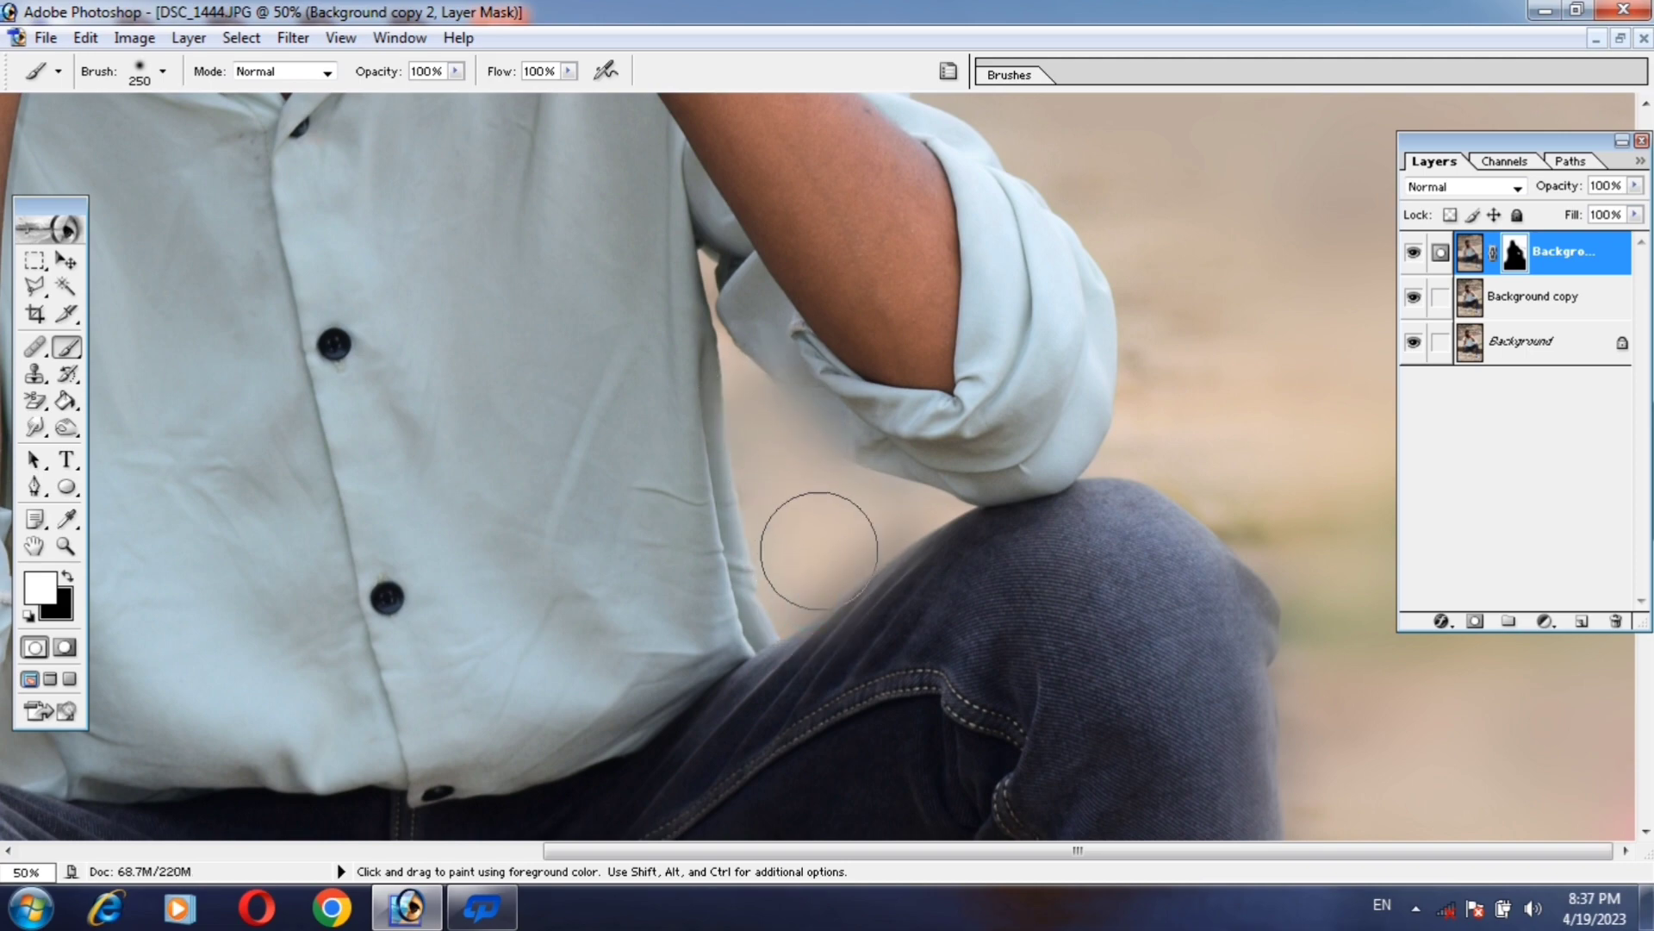
key(ctrl+minus)
key(ctrl+minus)
key(ctrl+minus)
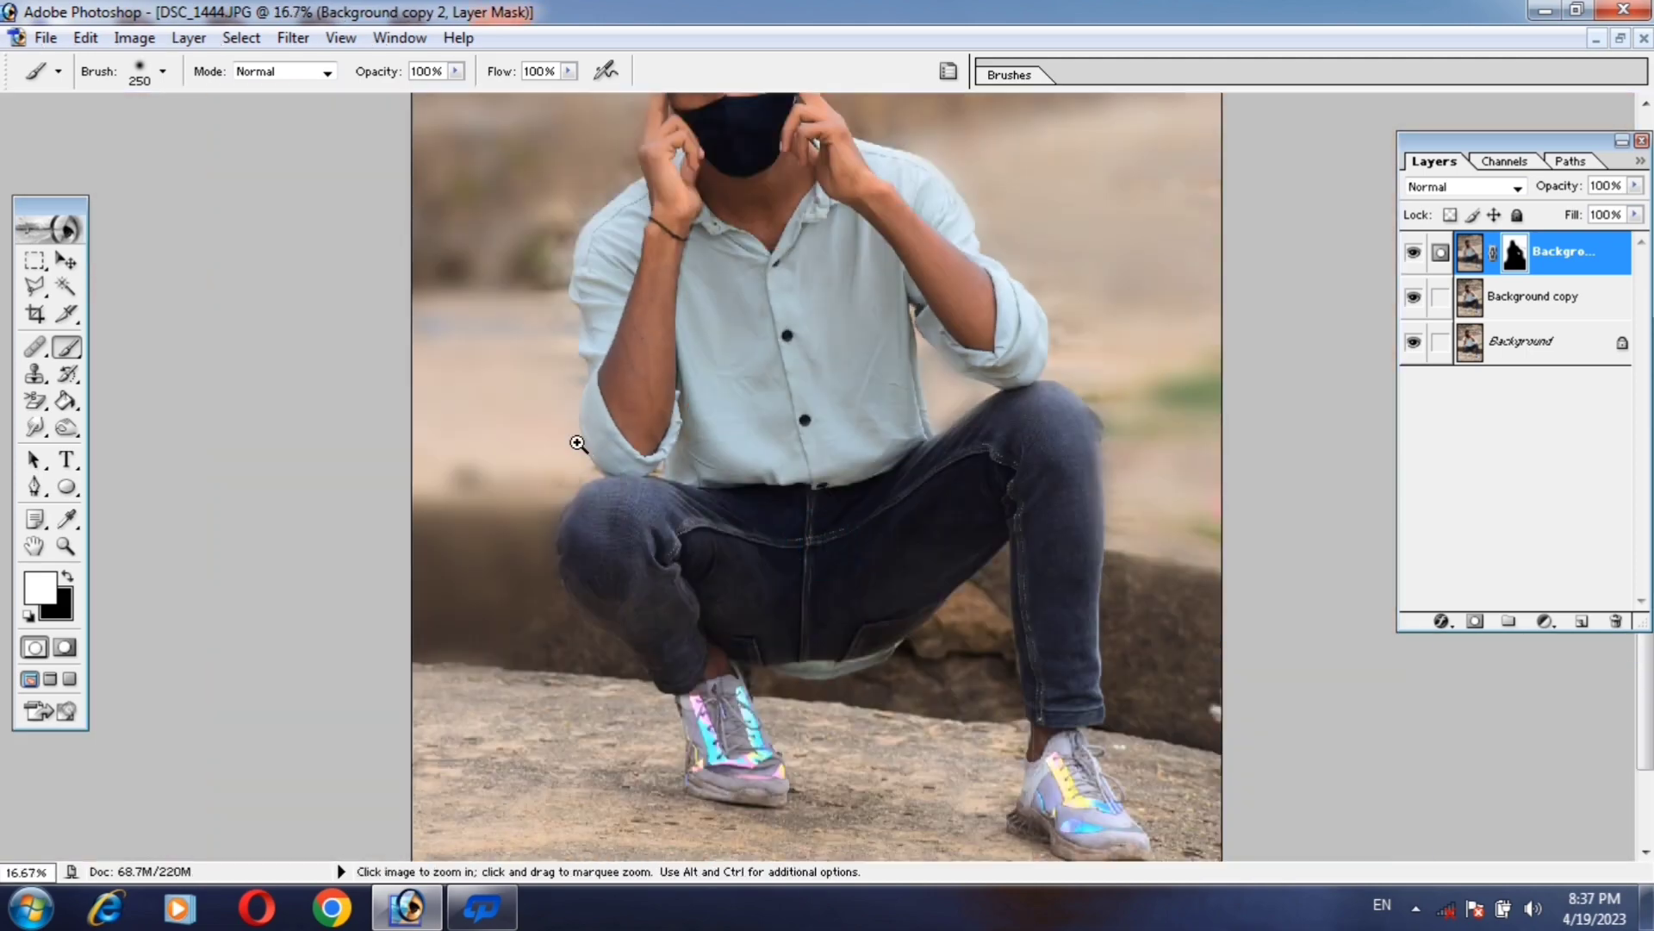
click(577, 443)
scroll(483, 414, up, 3)
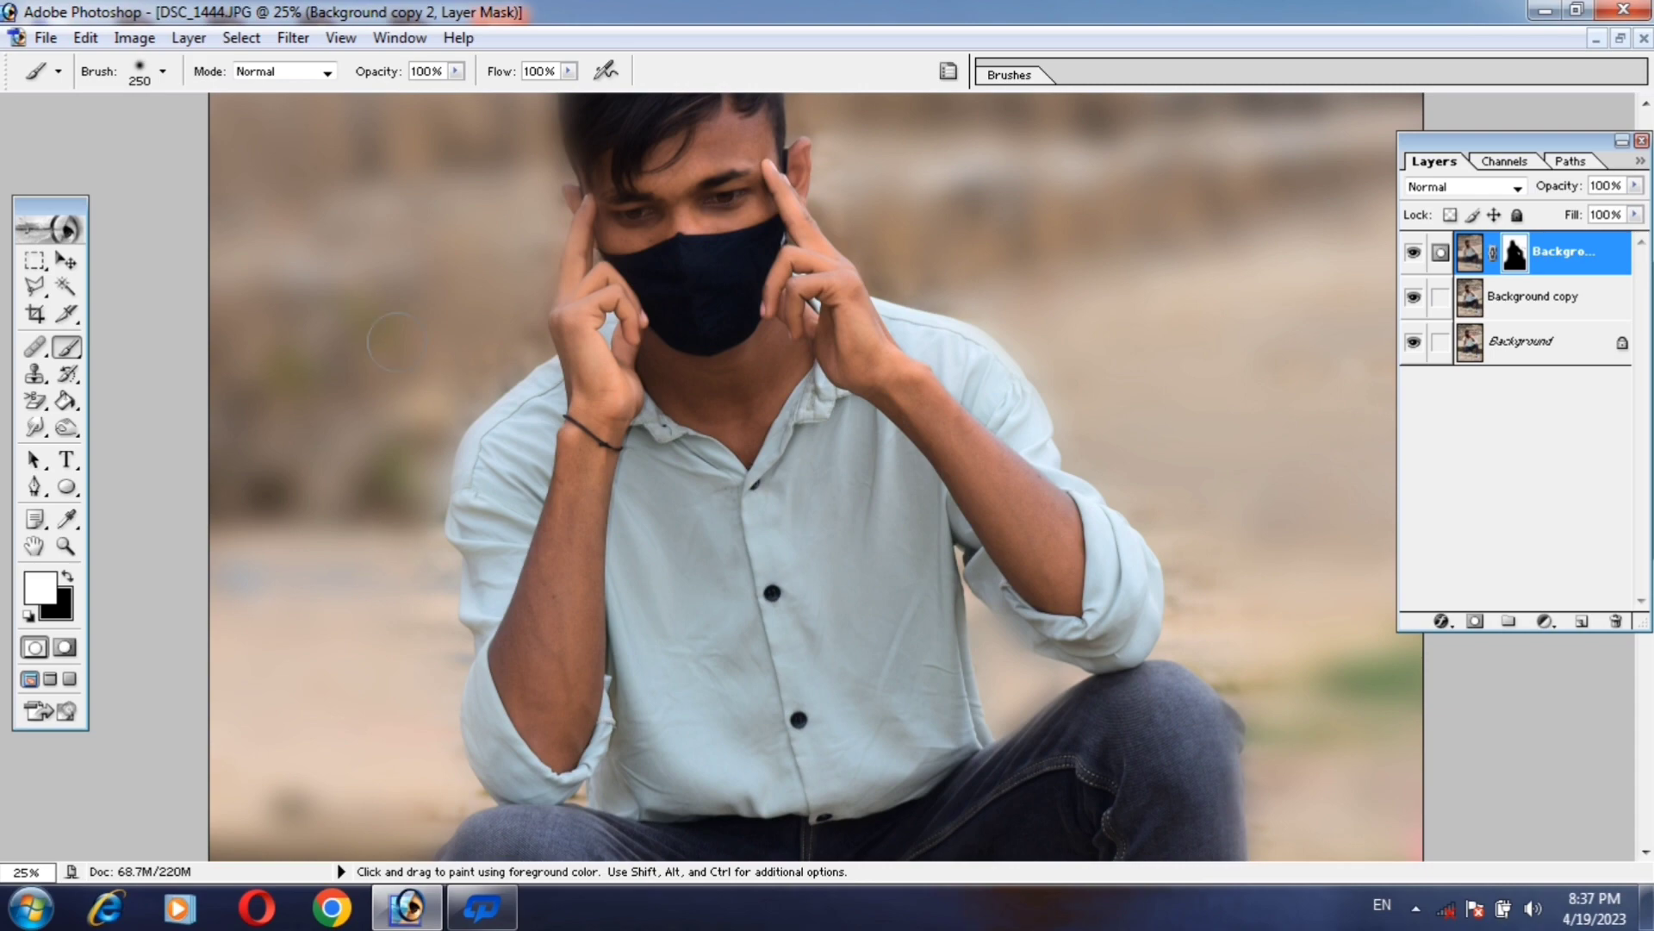
key(ctrl+plus)
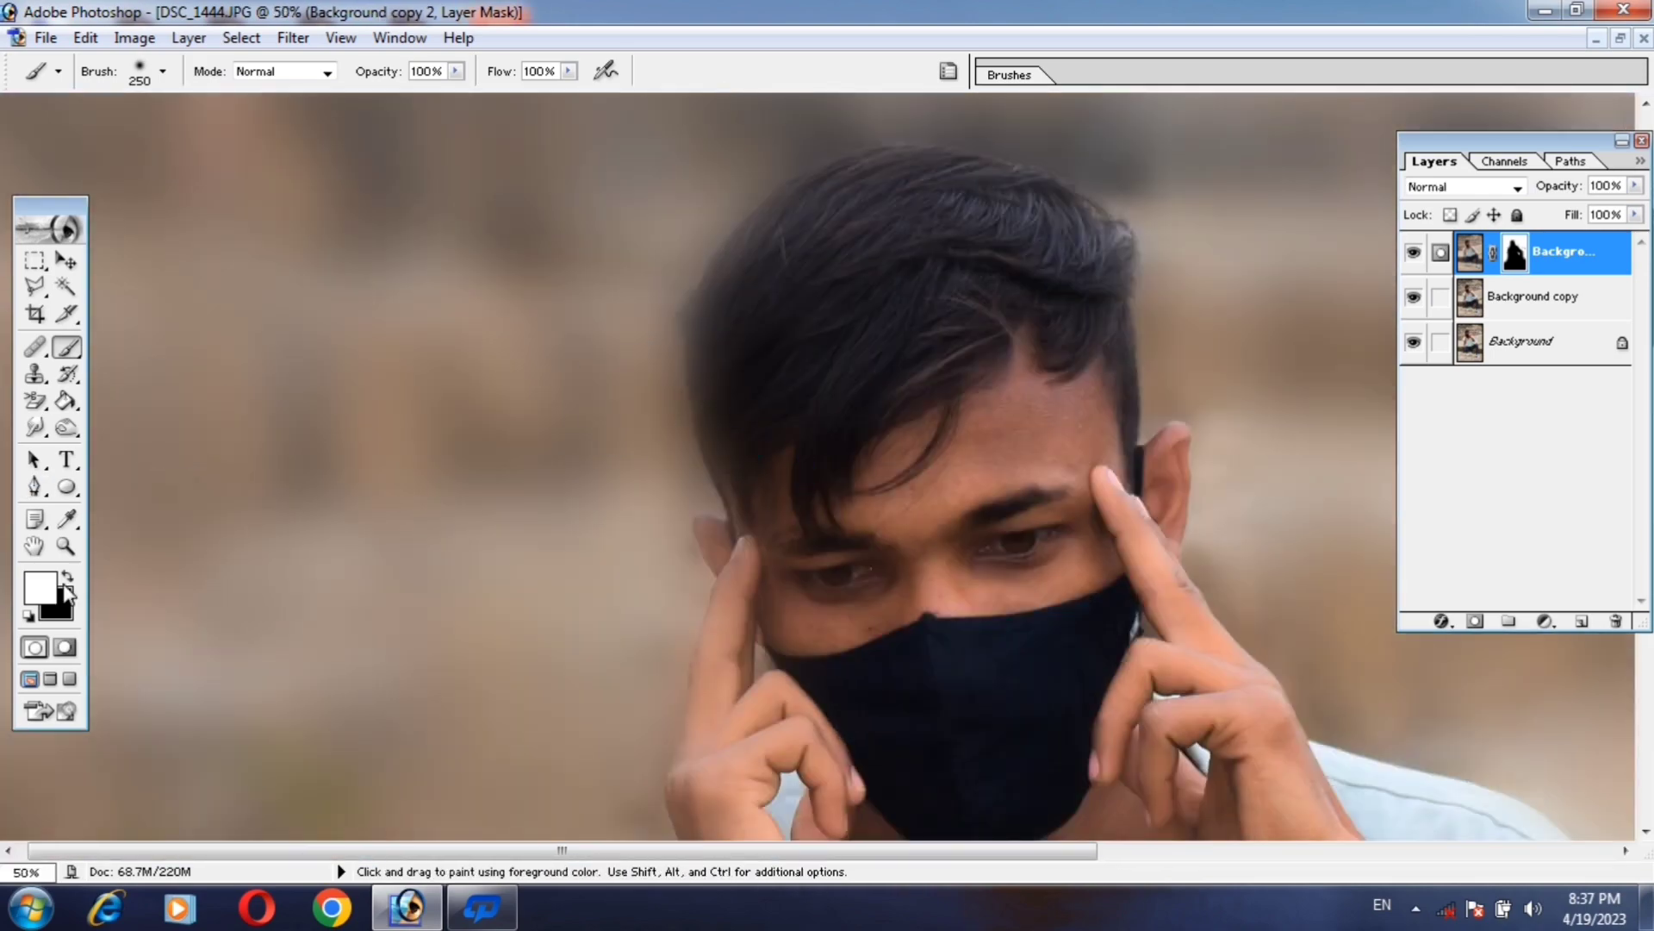
Paint black along the hair edge to restore its sharpness.
click(67, 576)
ctrl+click(726, 420)
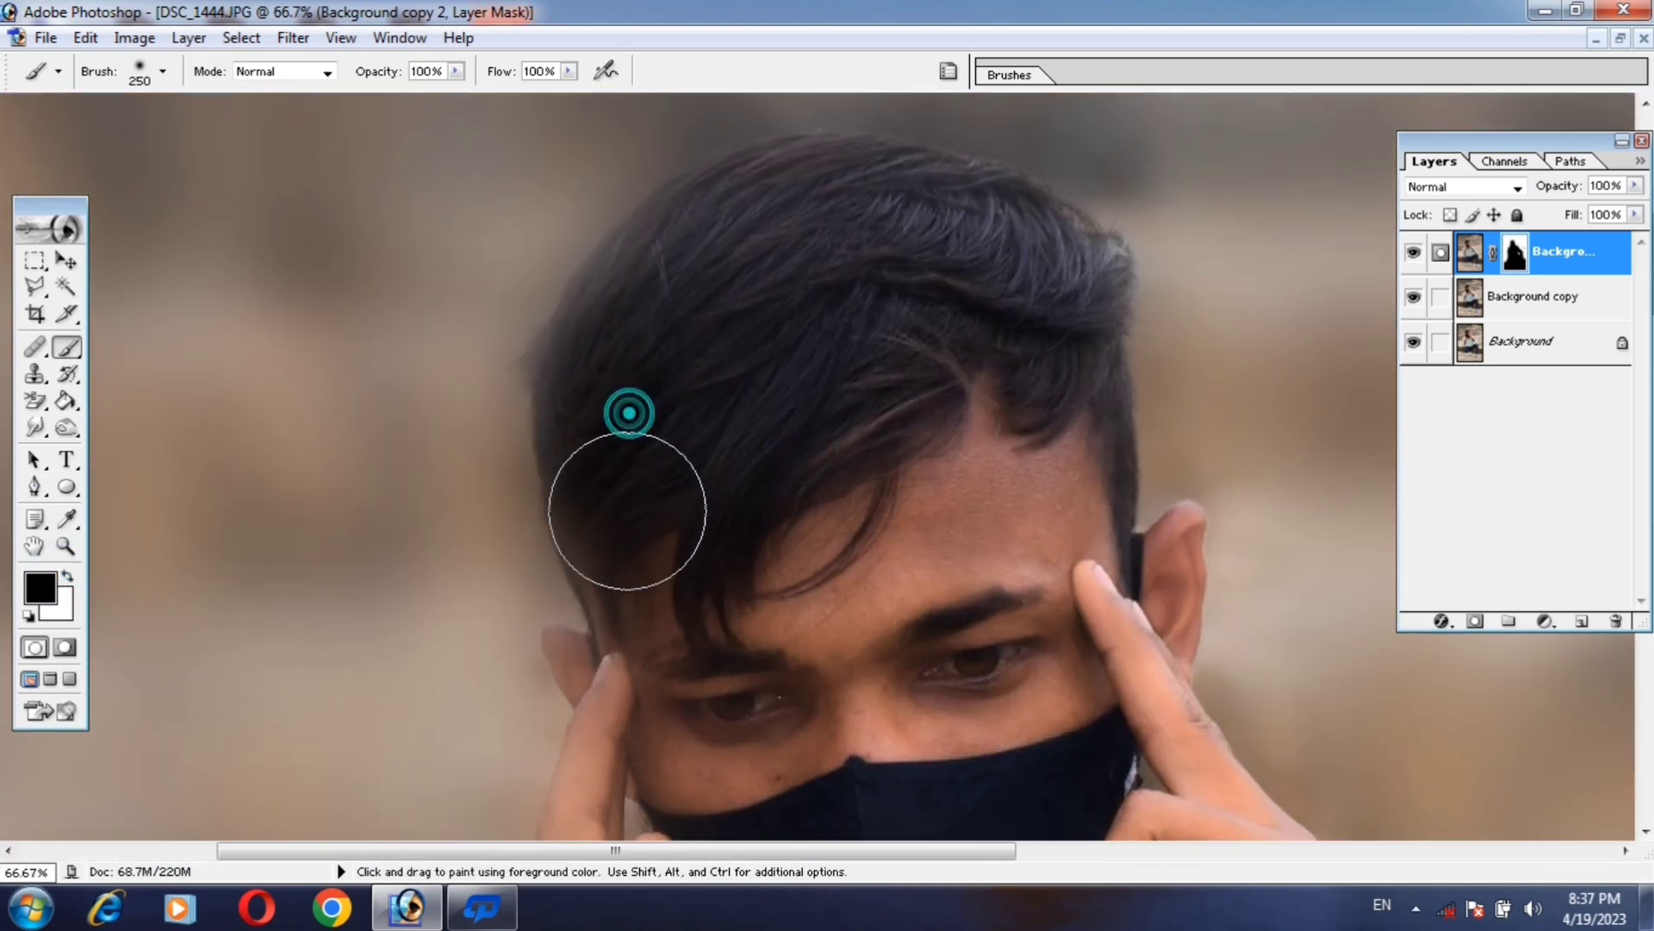
scroll(684, 603, down, 3)
click(657, 413)
scroll(651, 388, up, 3)
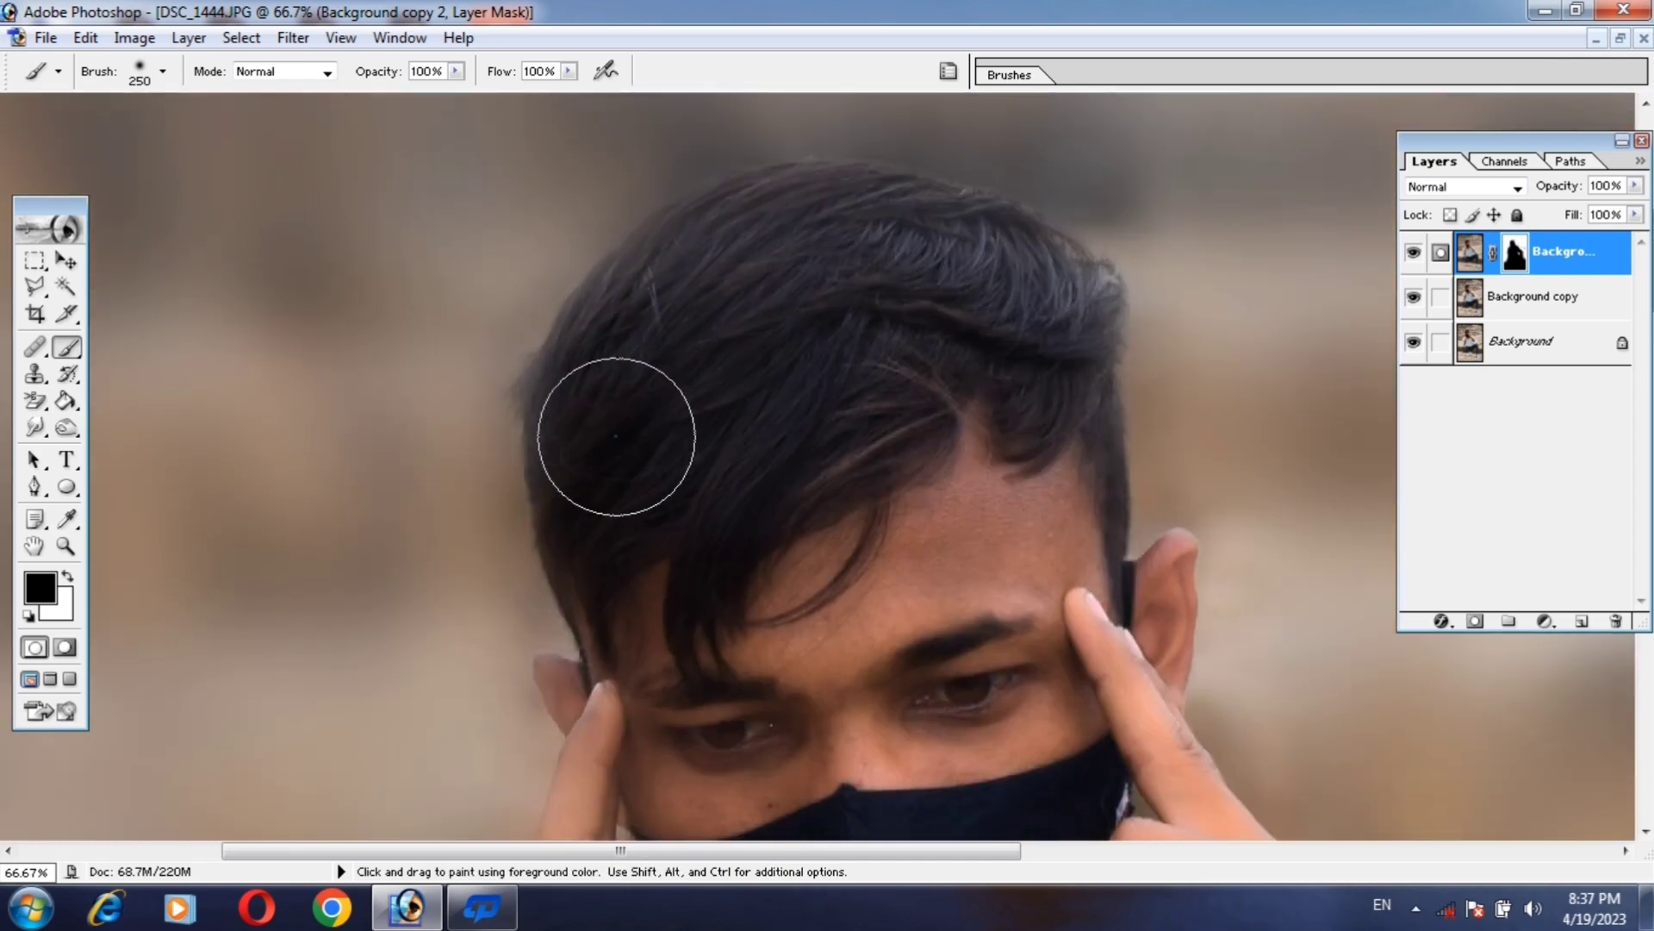
scroll(689, 413, up, 2)
scroll(818, 387, down, 3)
scroll(862, 361, down, 1)
scroll(776, 327, down, 4)
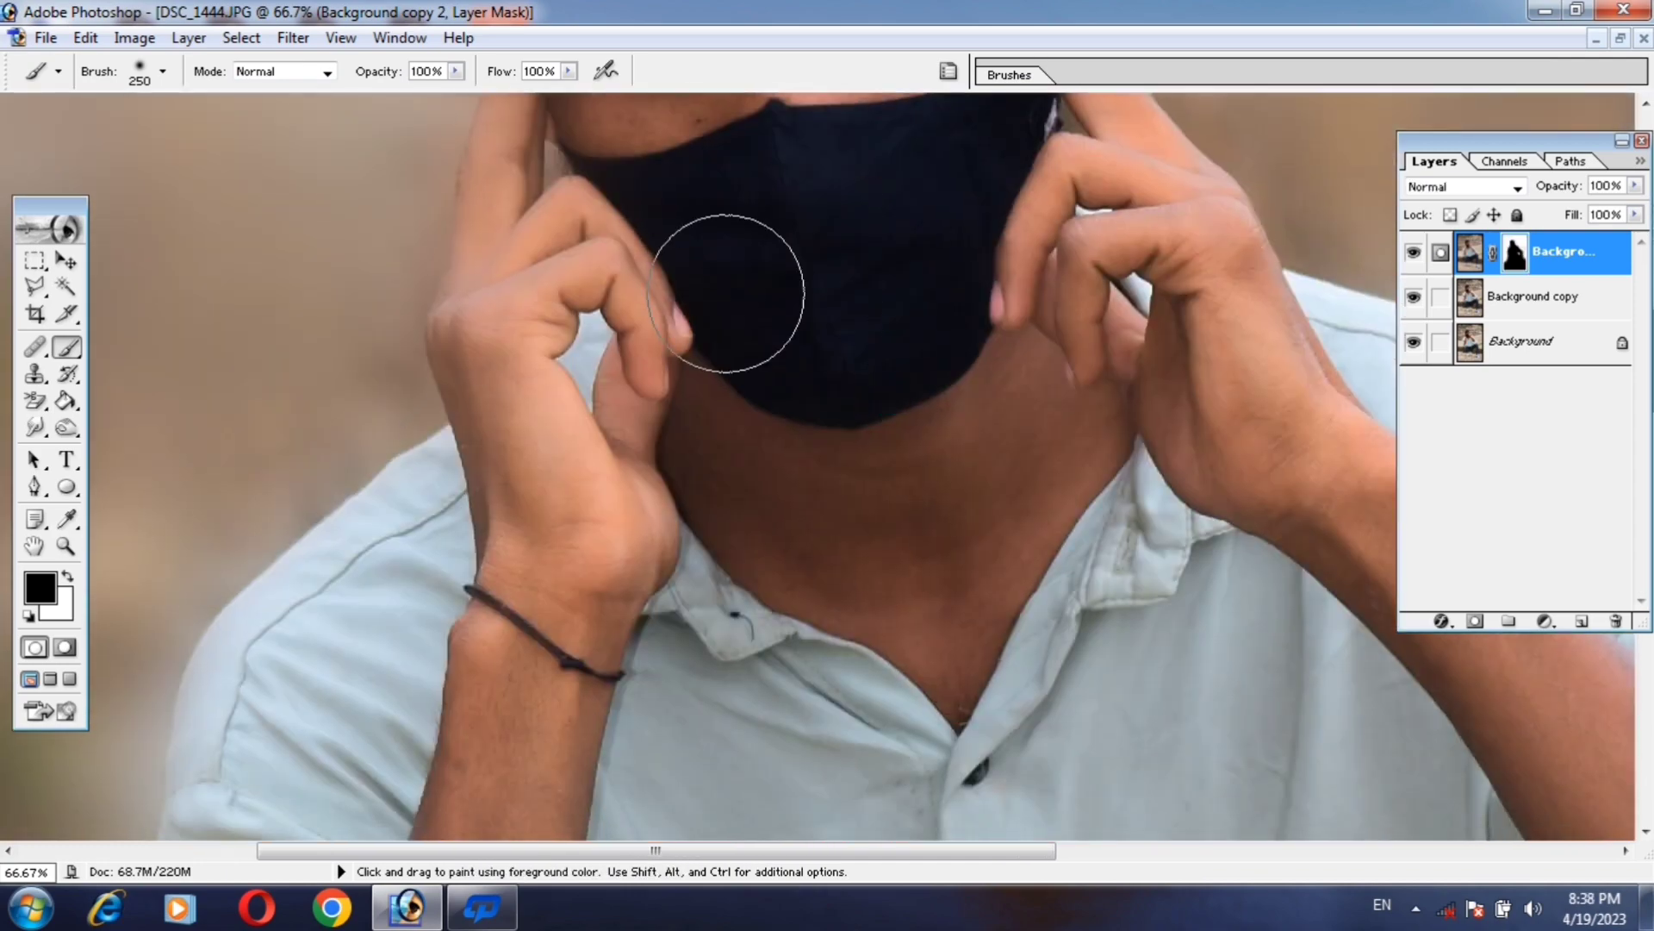
Set the brush to 700 with white foreground and zoom out to the whole photo.
click(68, 576)
key(ctrl+minus)
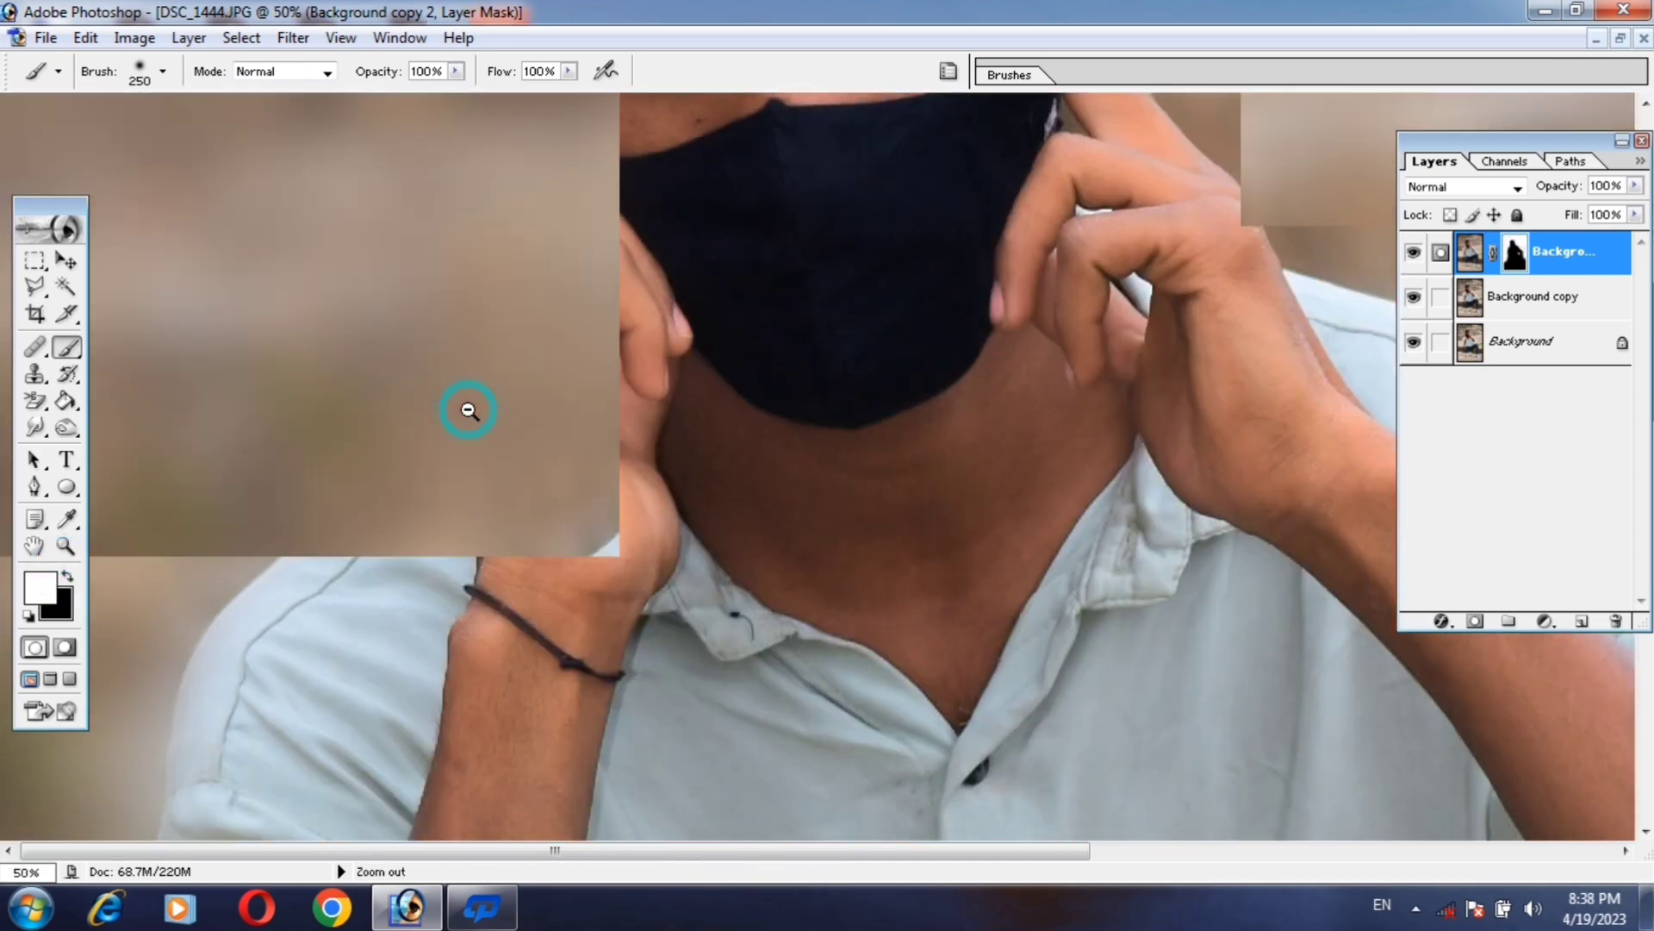
key(ctrl+minus)
key(ctrl+minus)
key(ctrl+minus)
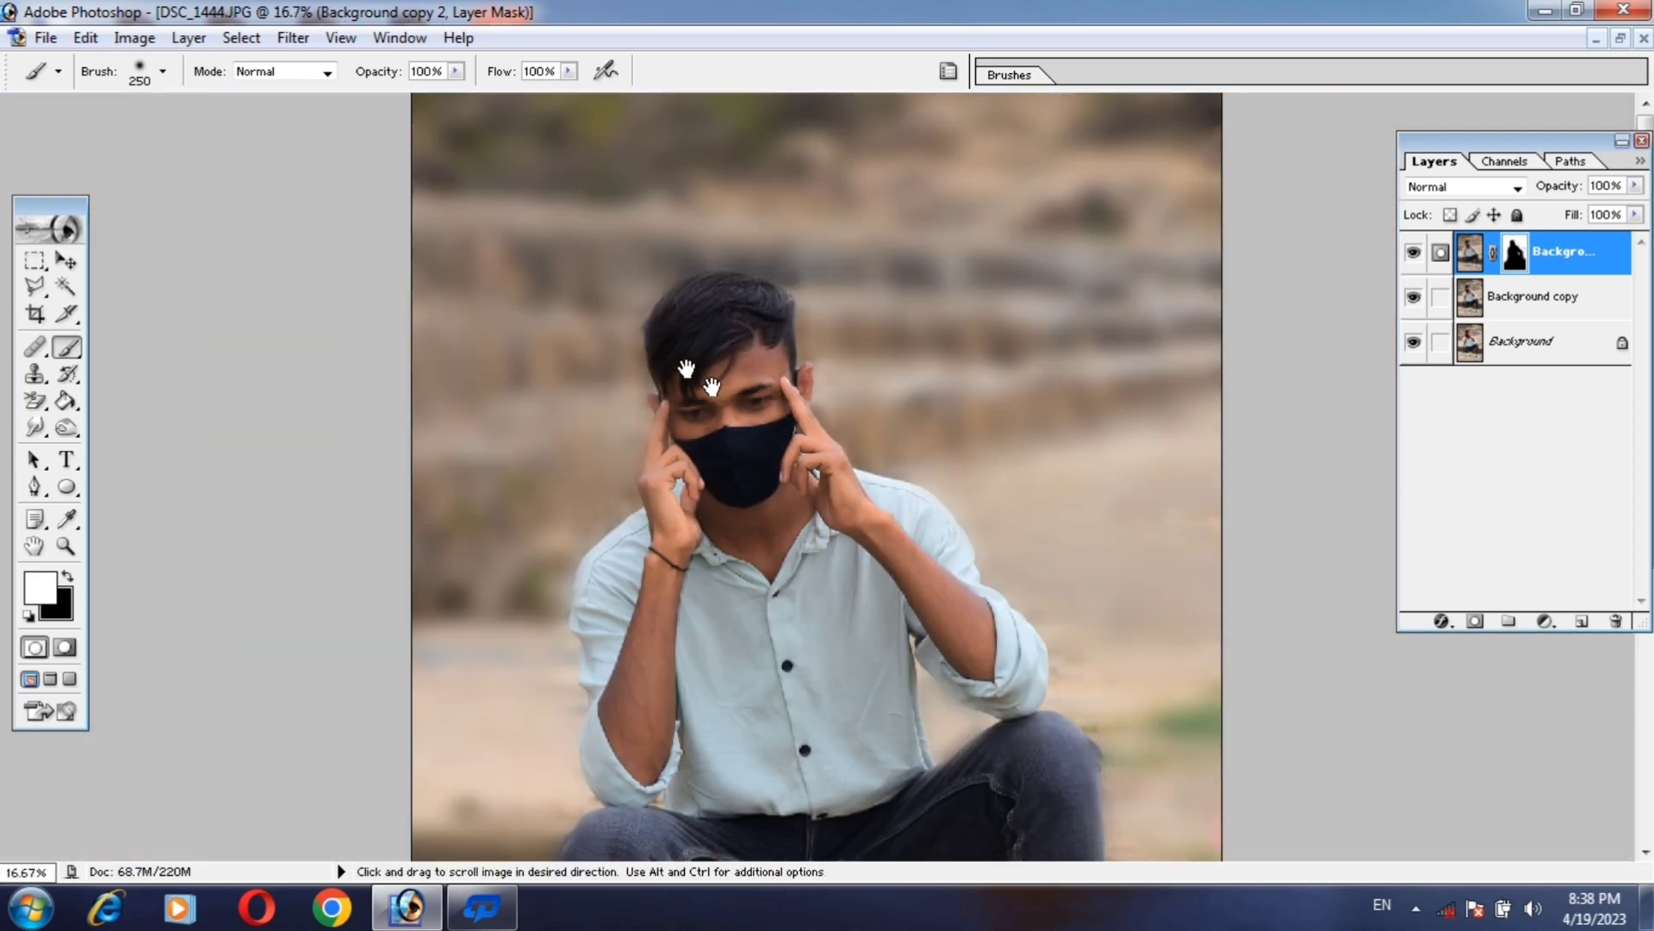
scroll(818, 448, down, 3)
click(68, 576)
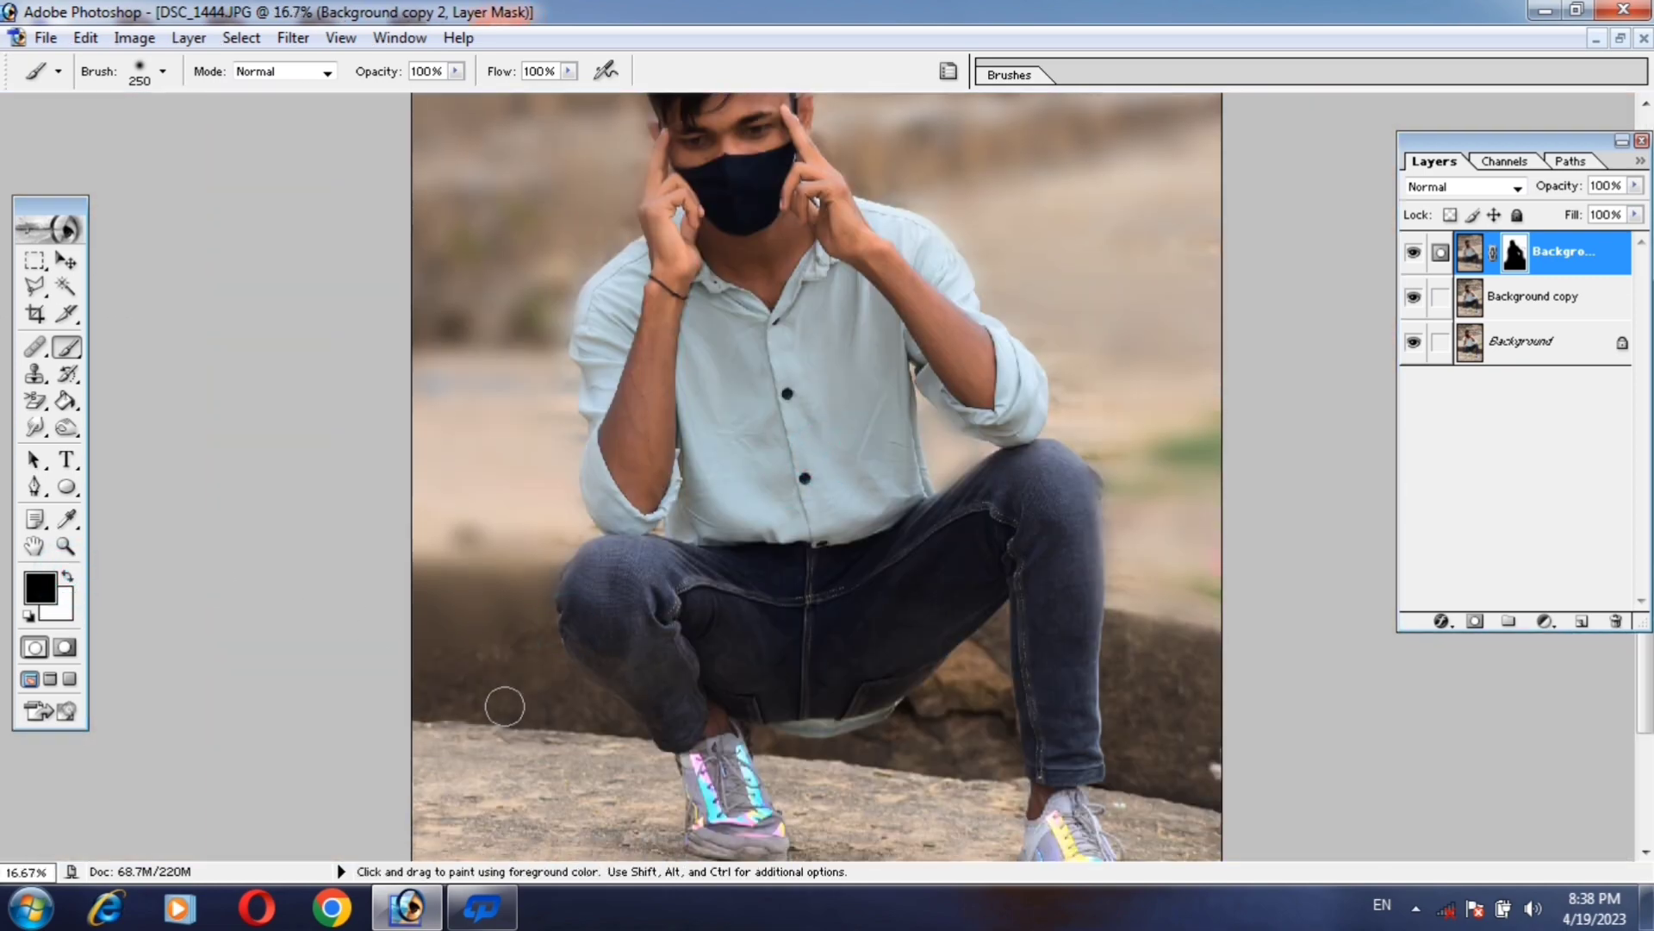
key(bracketright)
key(bracketright)
key(bracketright)
key(x)
key(ctrl+minus)
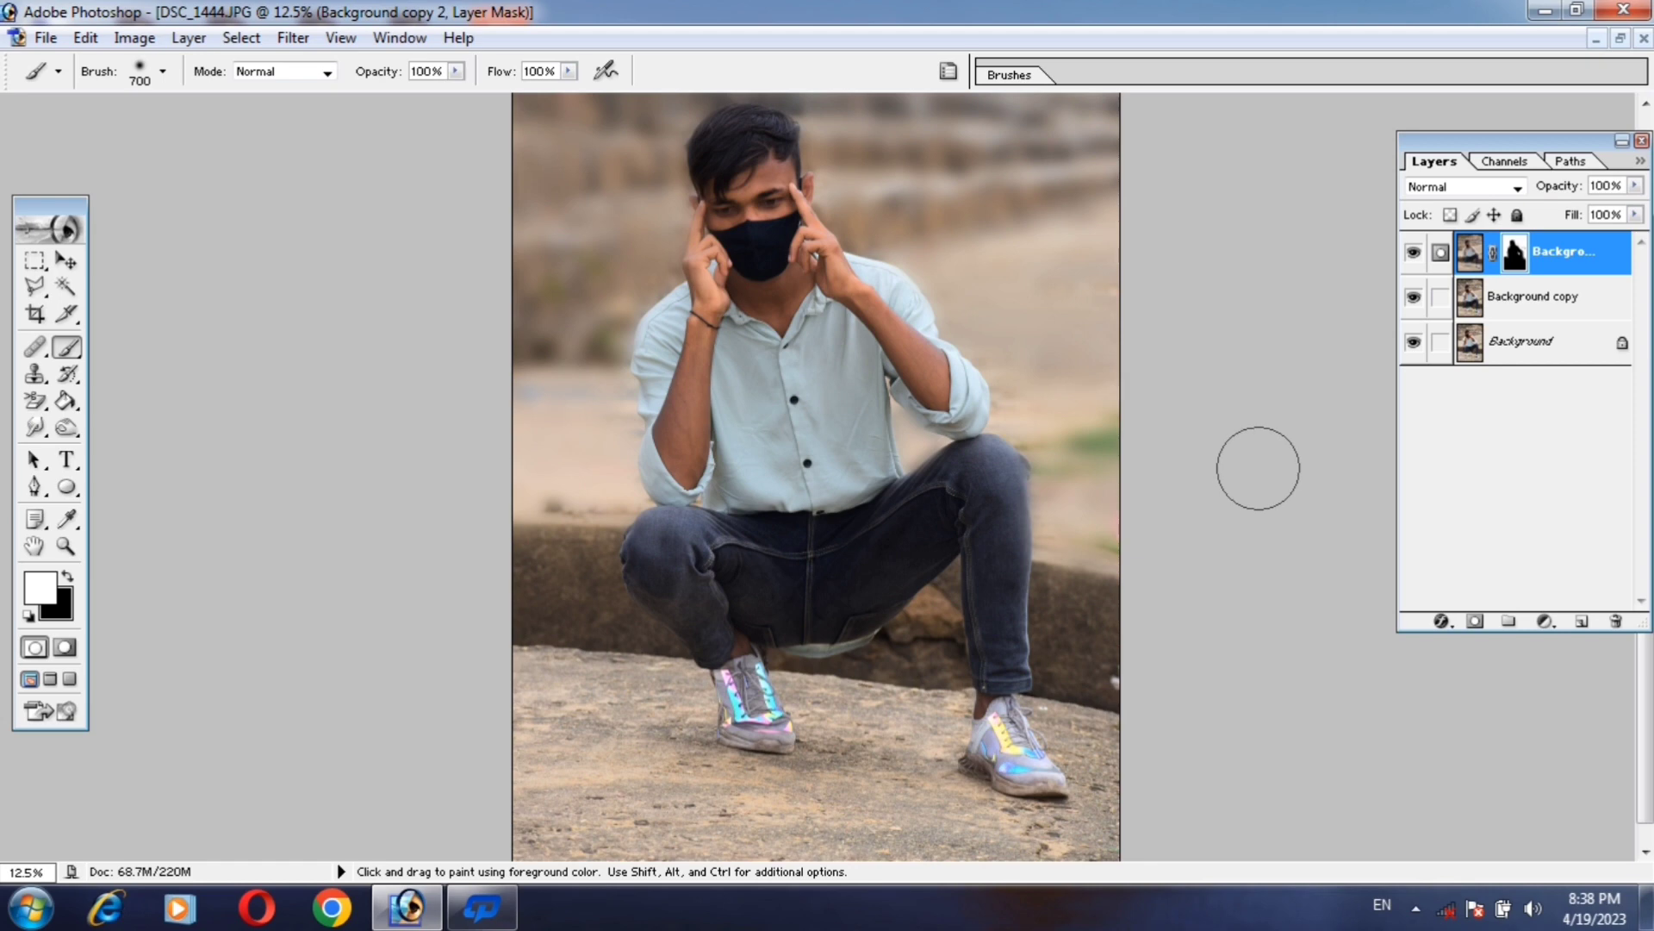
Add a Hue/Saturation adjustment layer setting Yellows saturation to -100.
click(1544, 622)
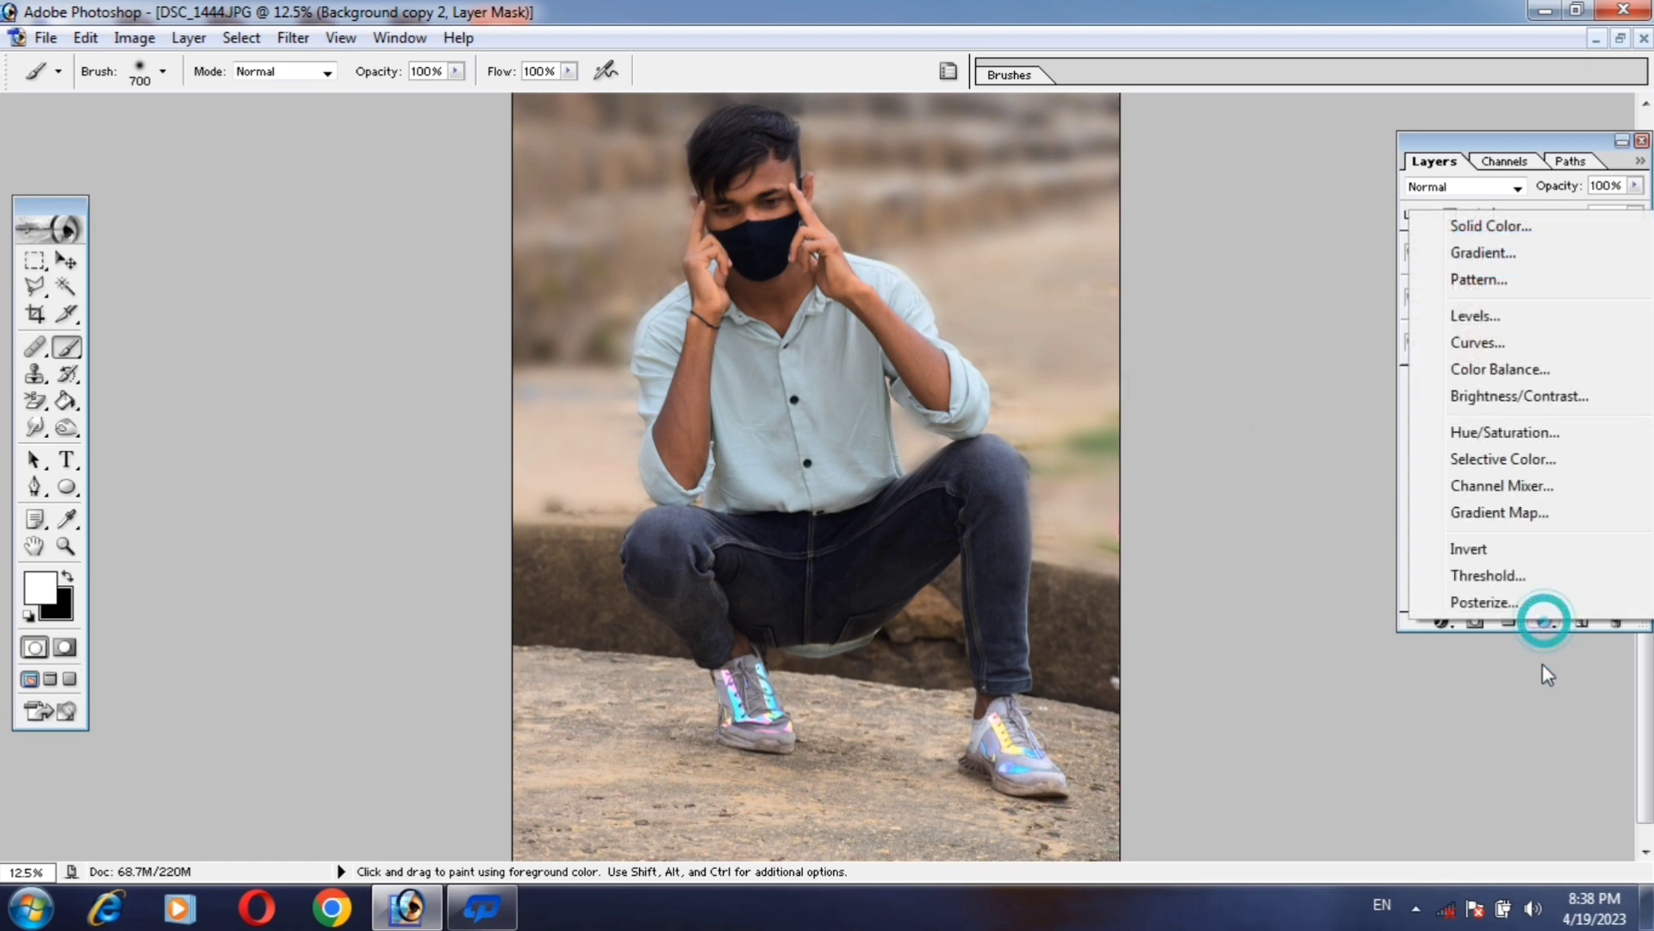
click(1506, 435)
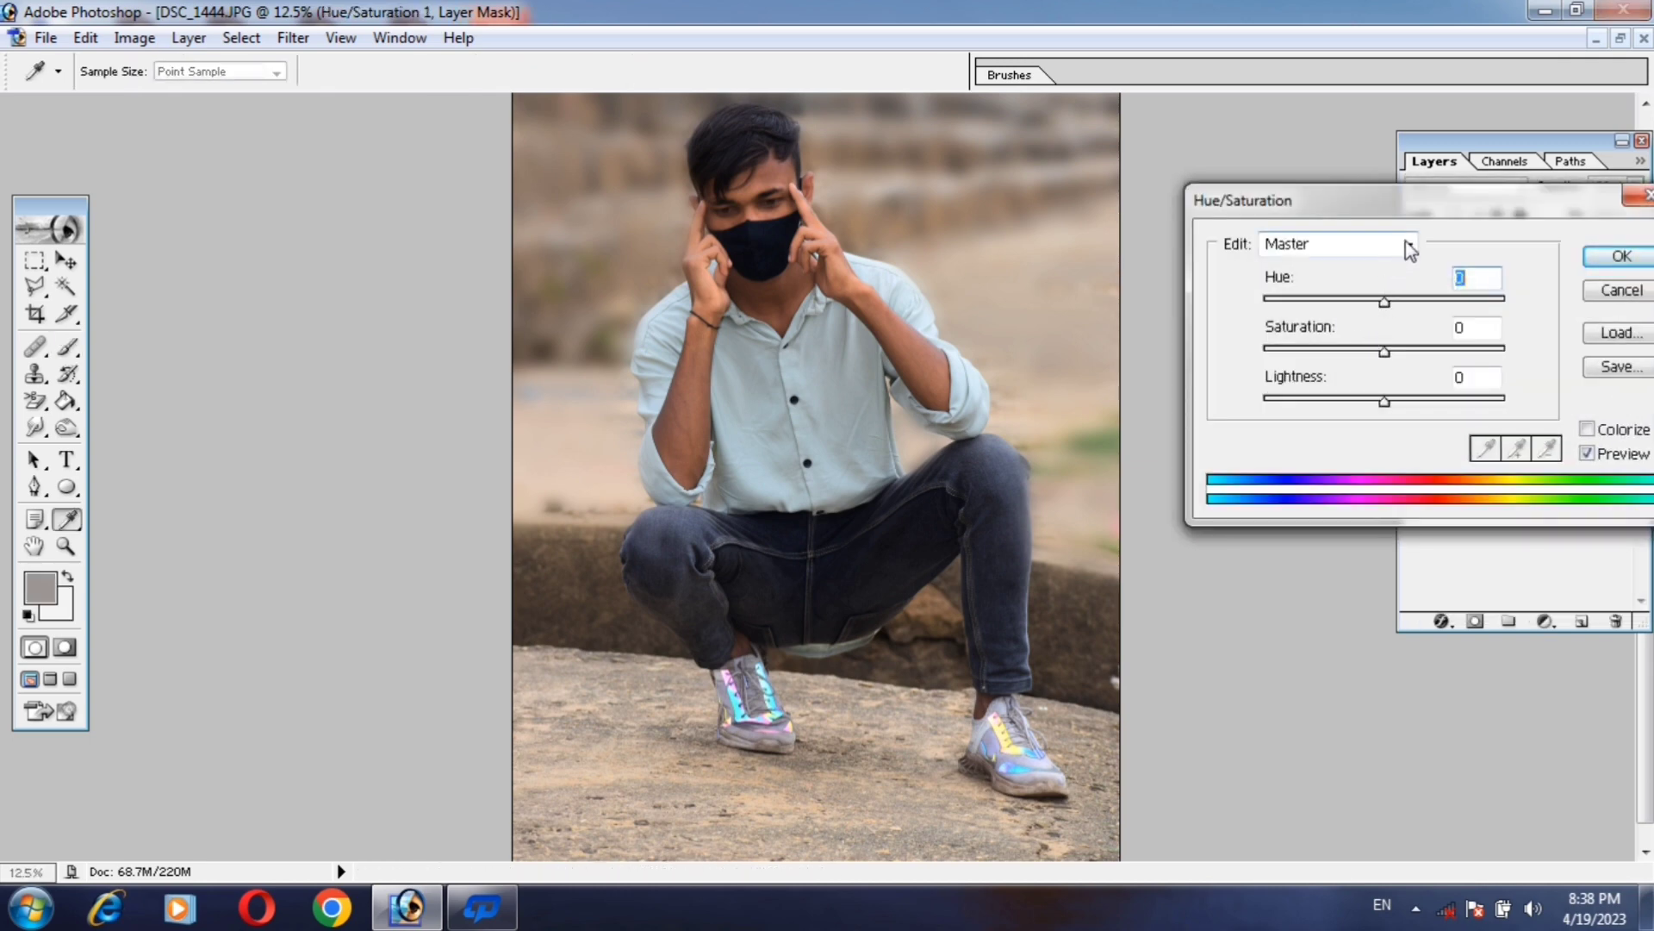
click(1410, 247)
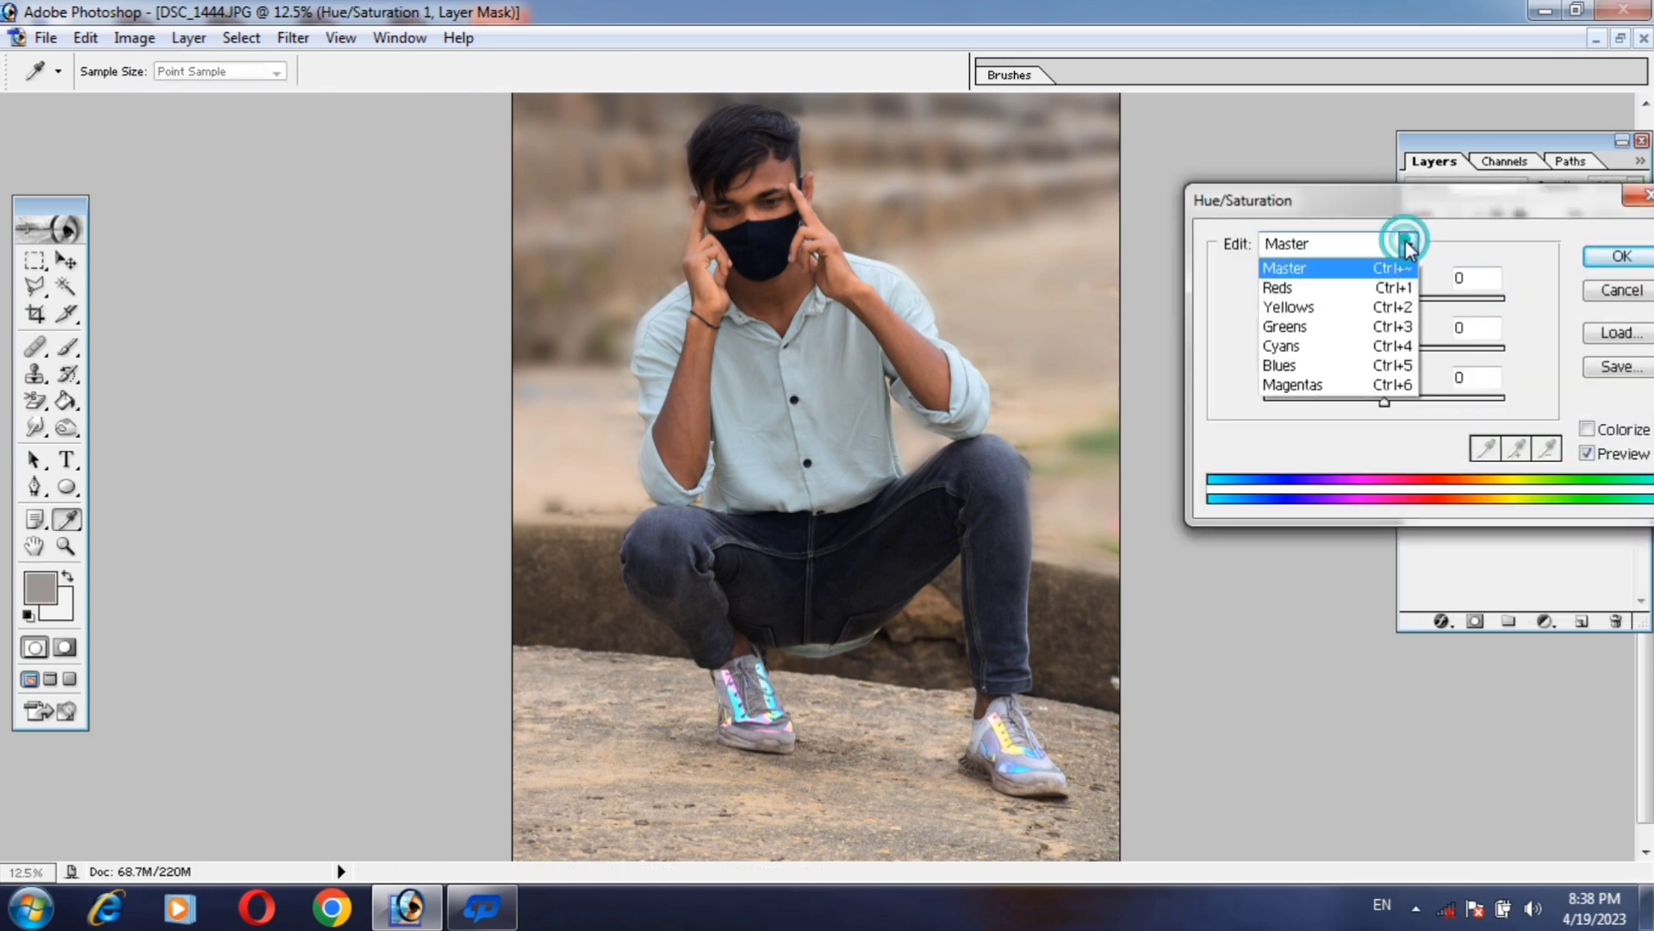
click(1331, 309)
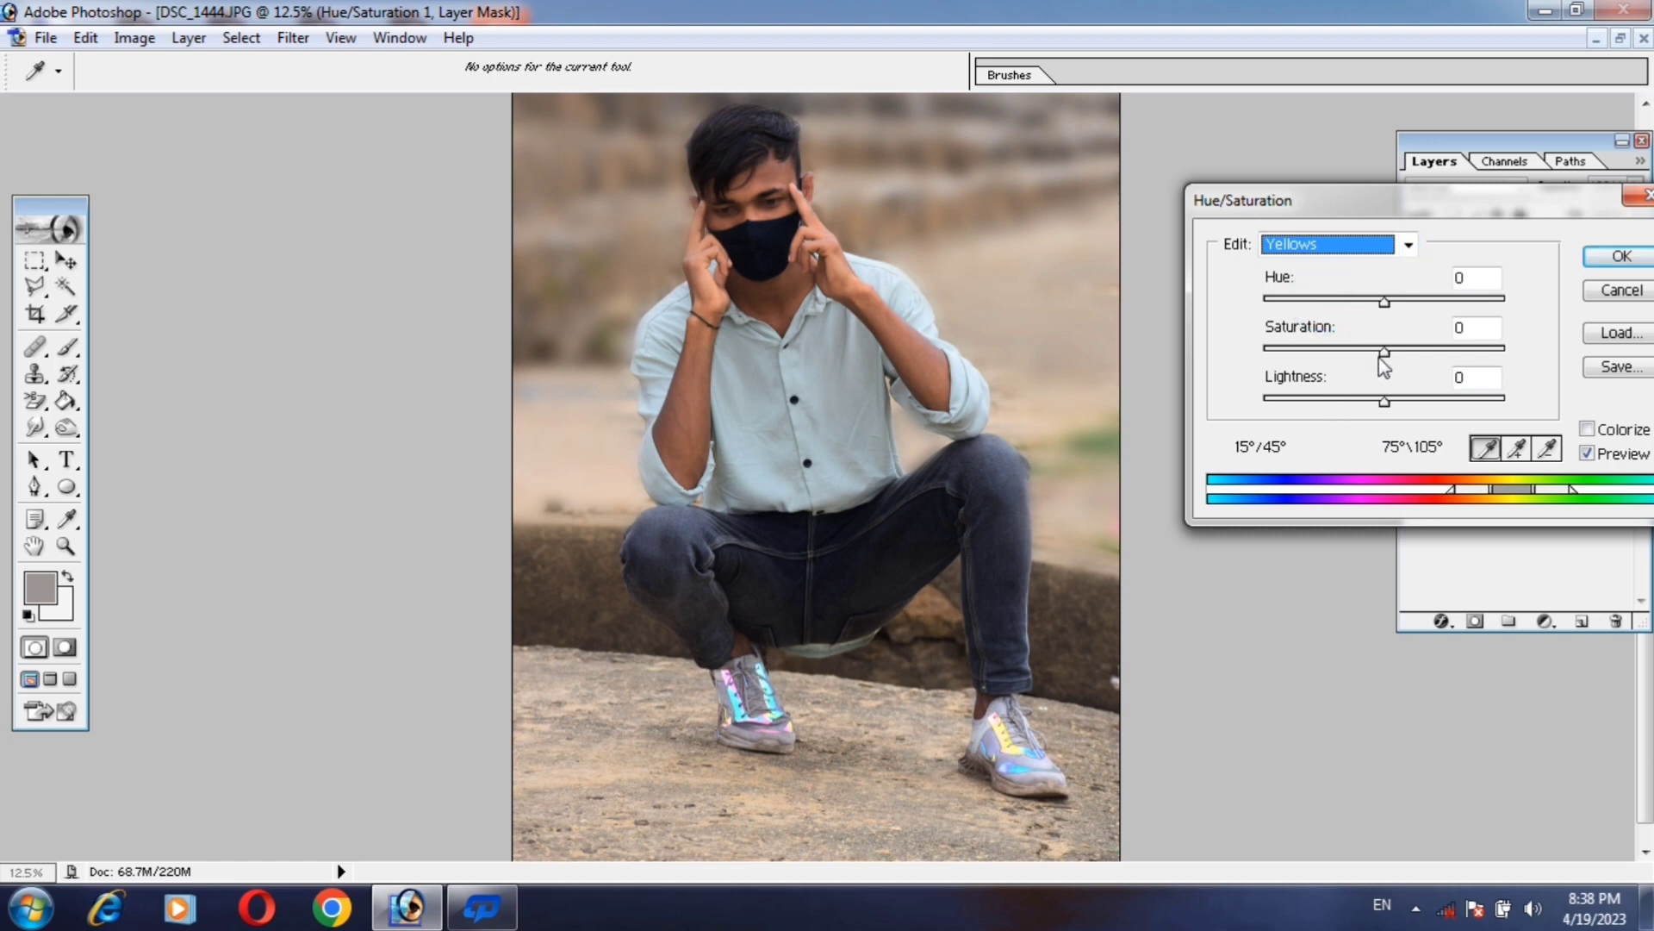
drag(1382, 351, 1208, 354)
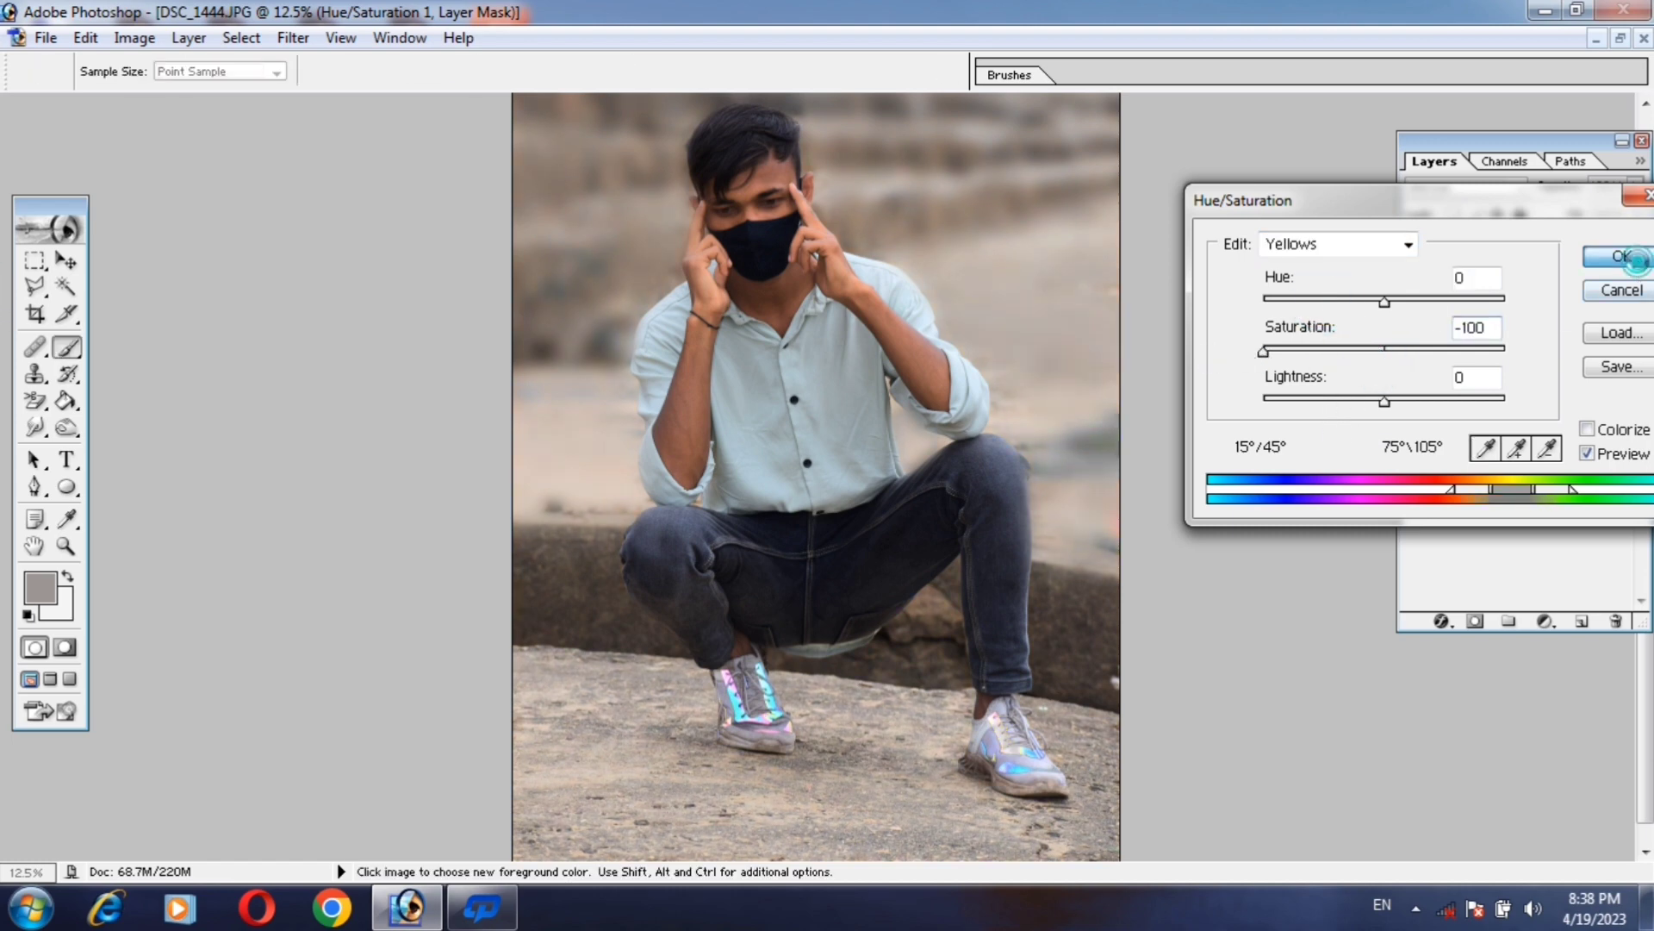
click(1636, 258)
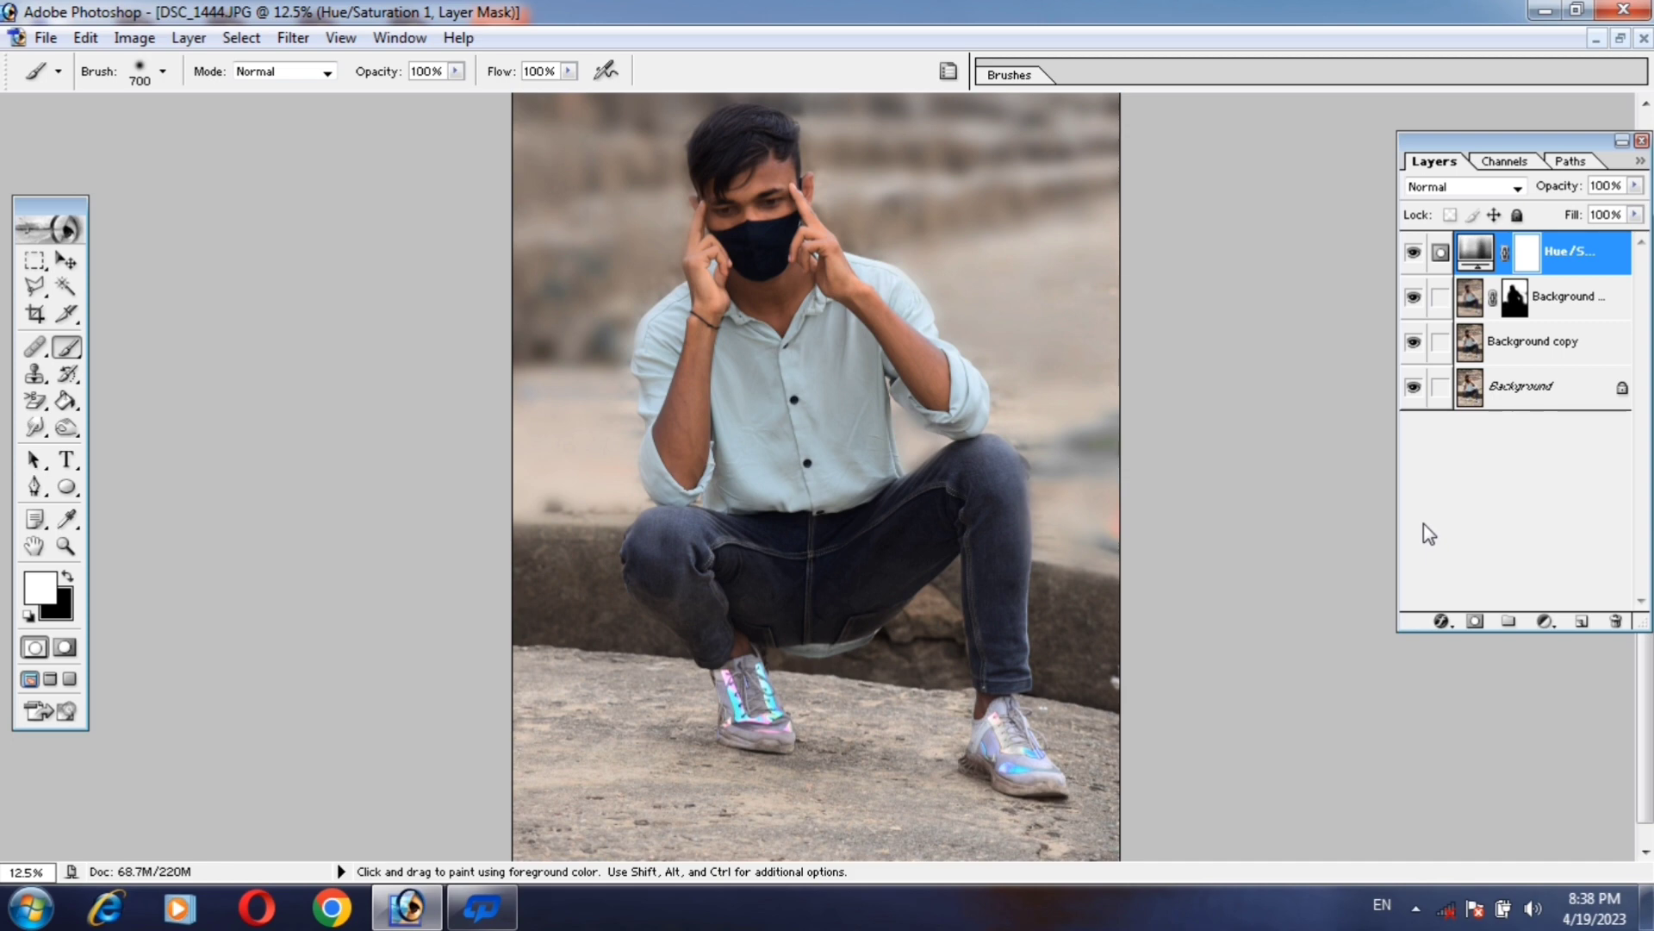
Make two more Hue/Saturation copies, then merge all three and Background copy 2 into Background copy.
key(ctrl+j)
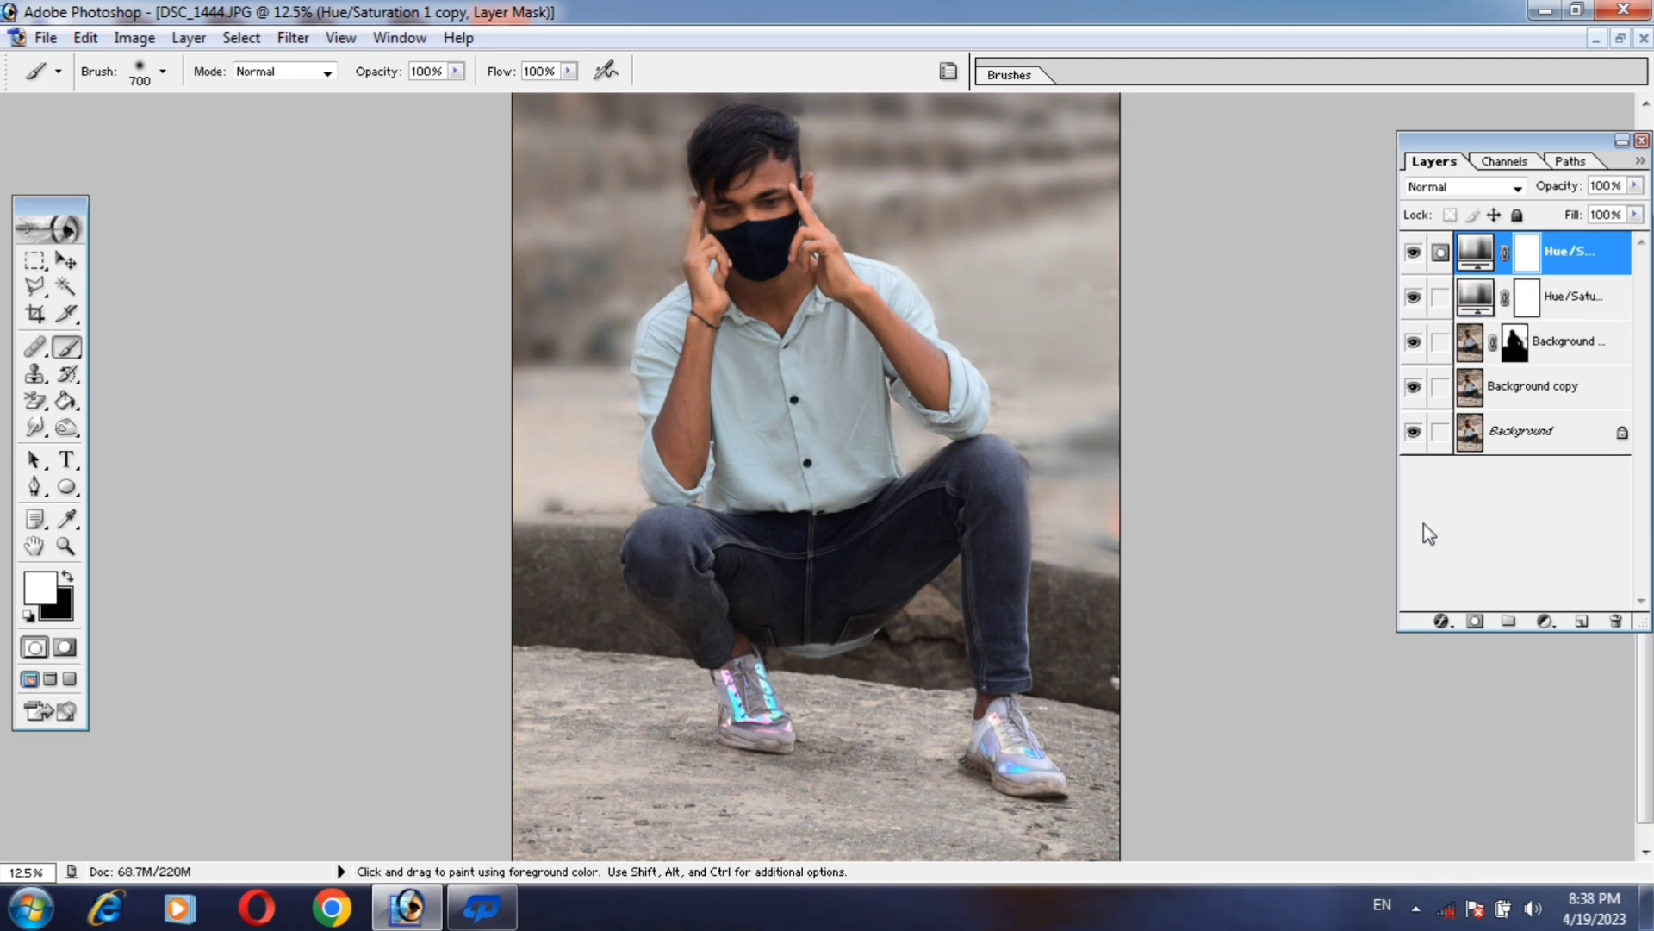
key(ctrl+j)
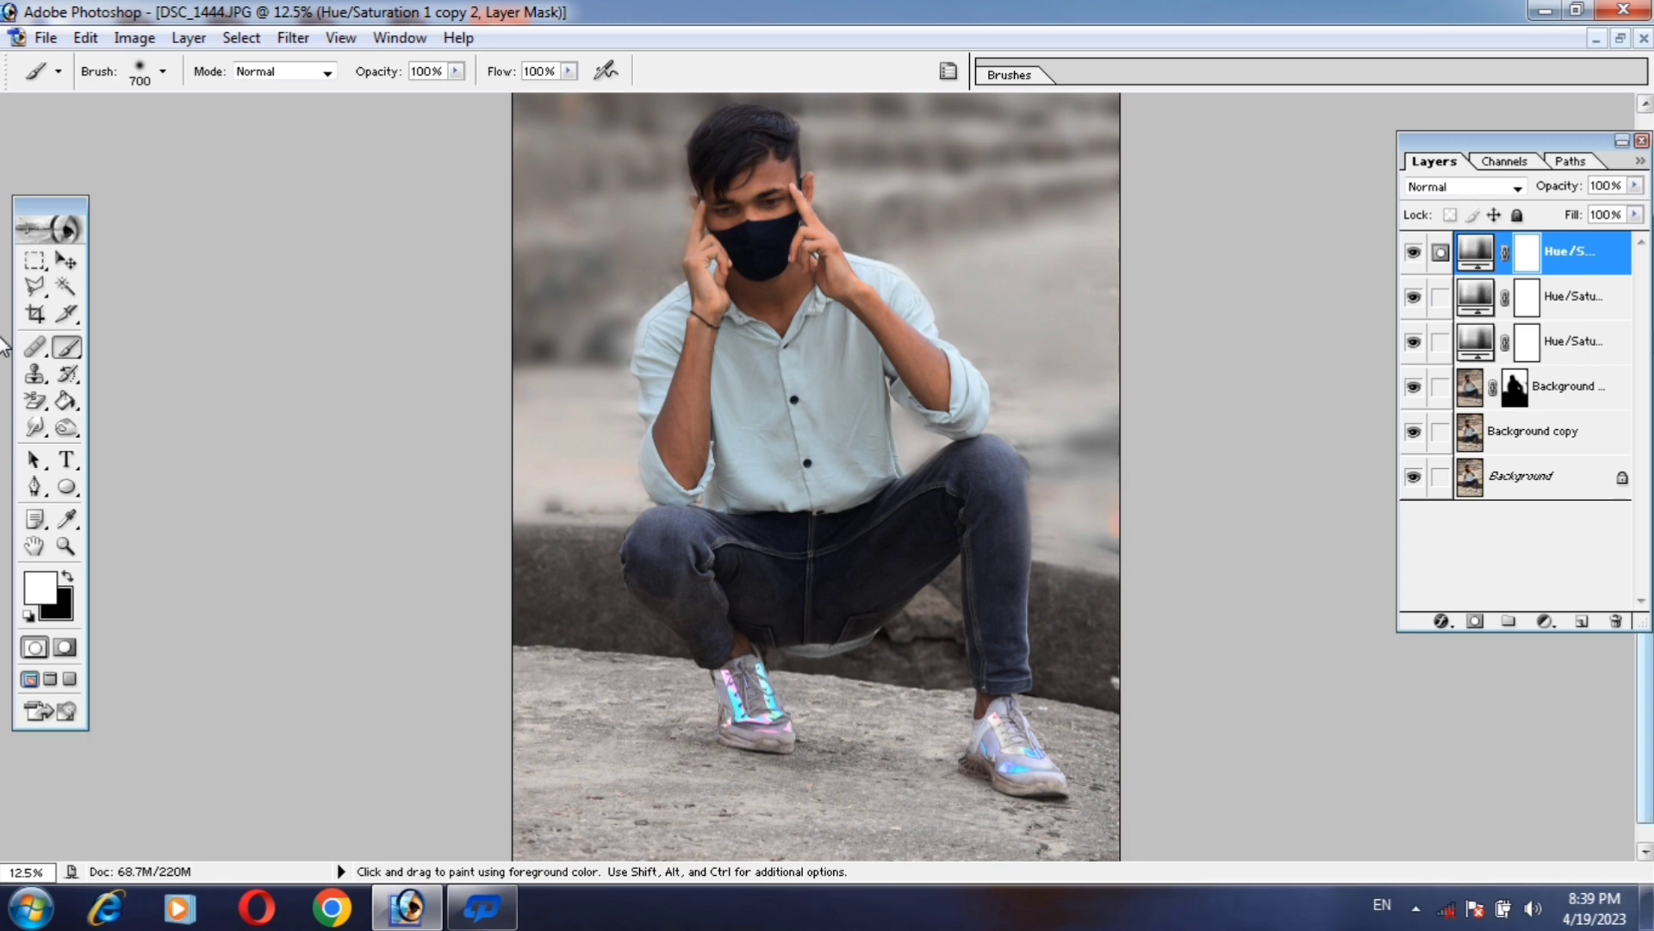
click(1584, 397)
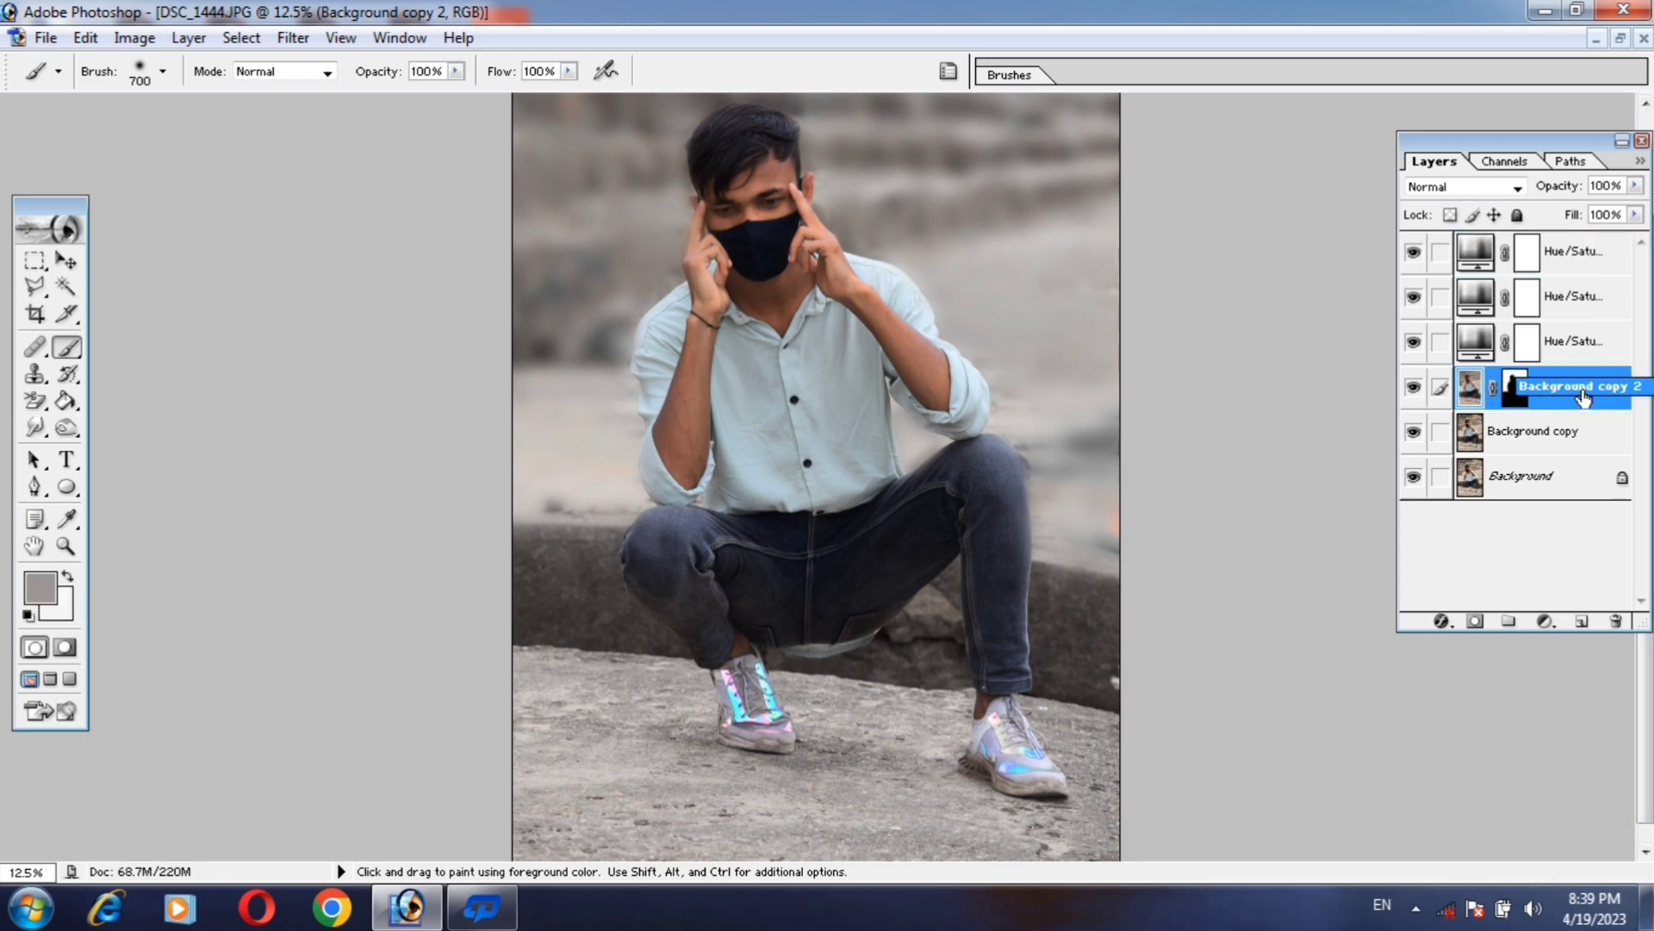
click(1586, 342)
key(ctrl+e)
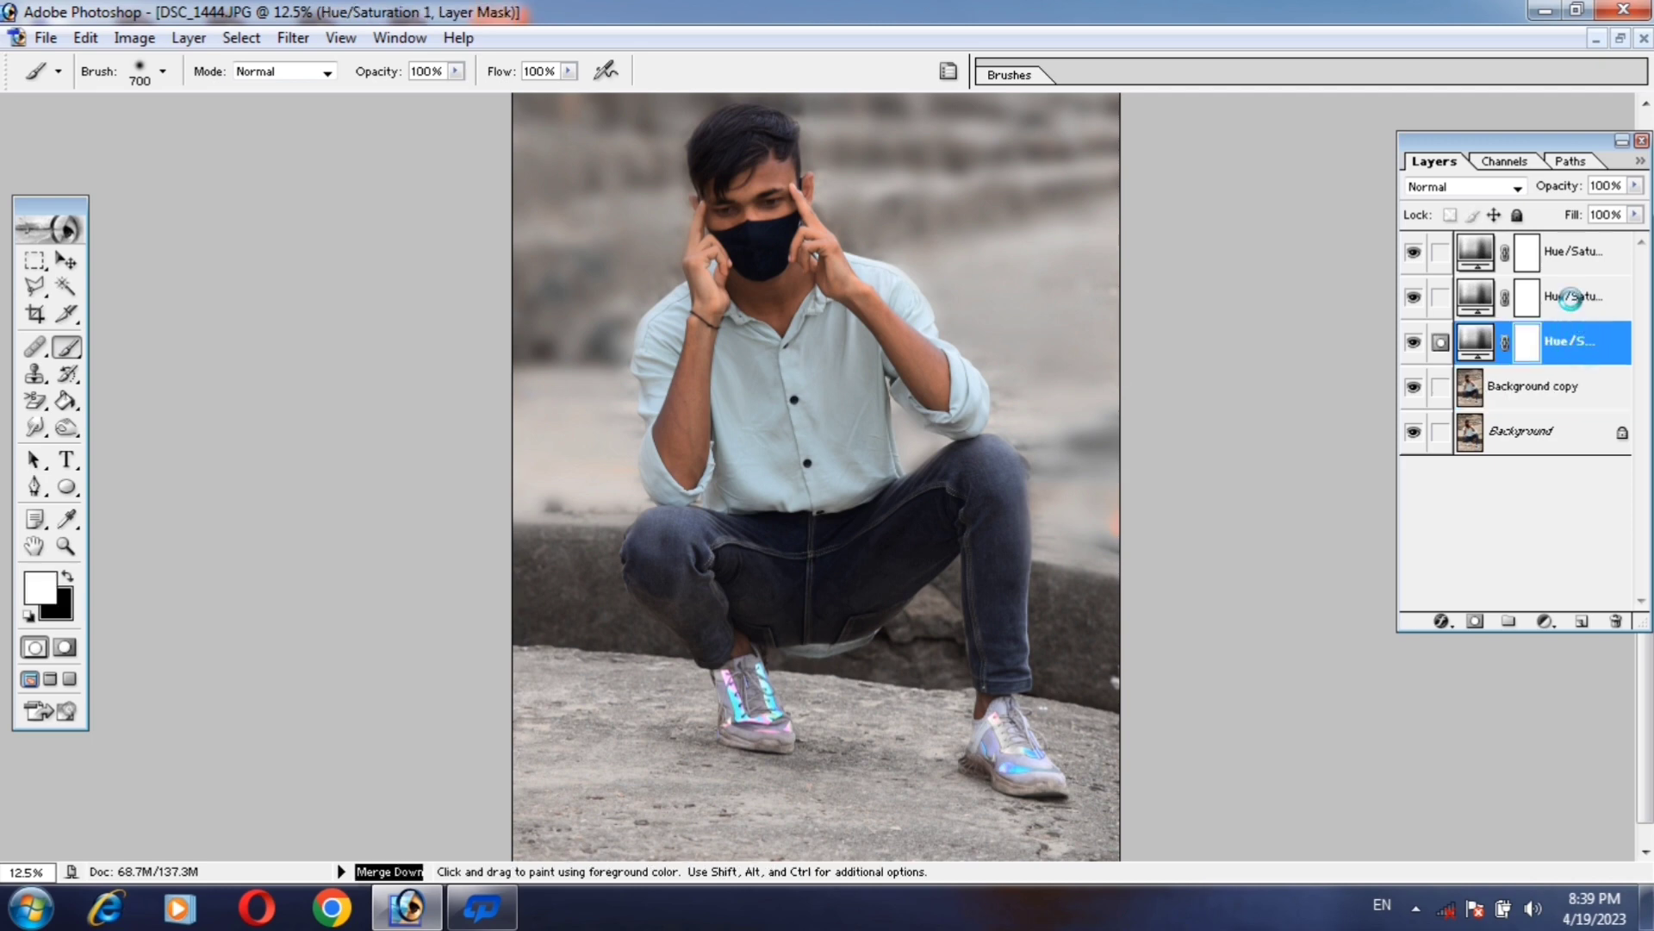
key(ctrl+e)
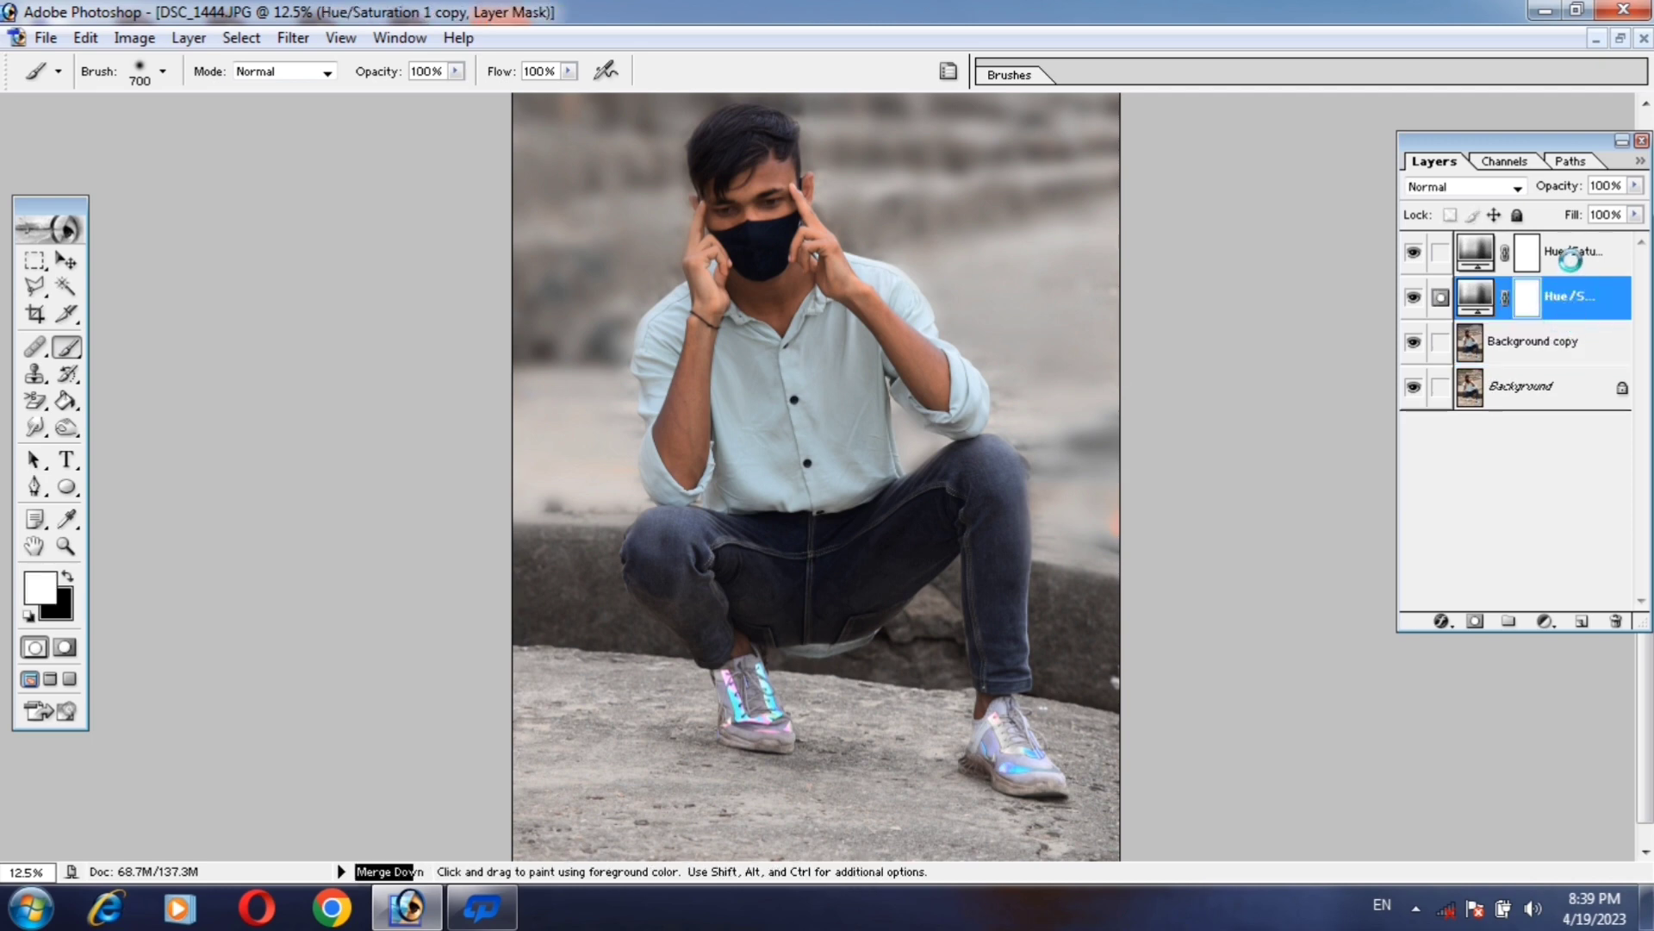
click(1572, 271)
key(ctrl+e)
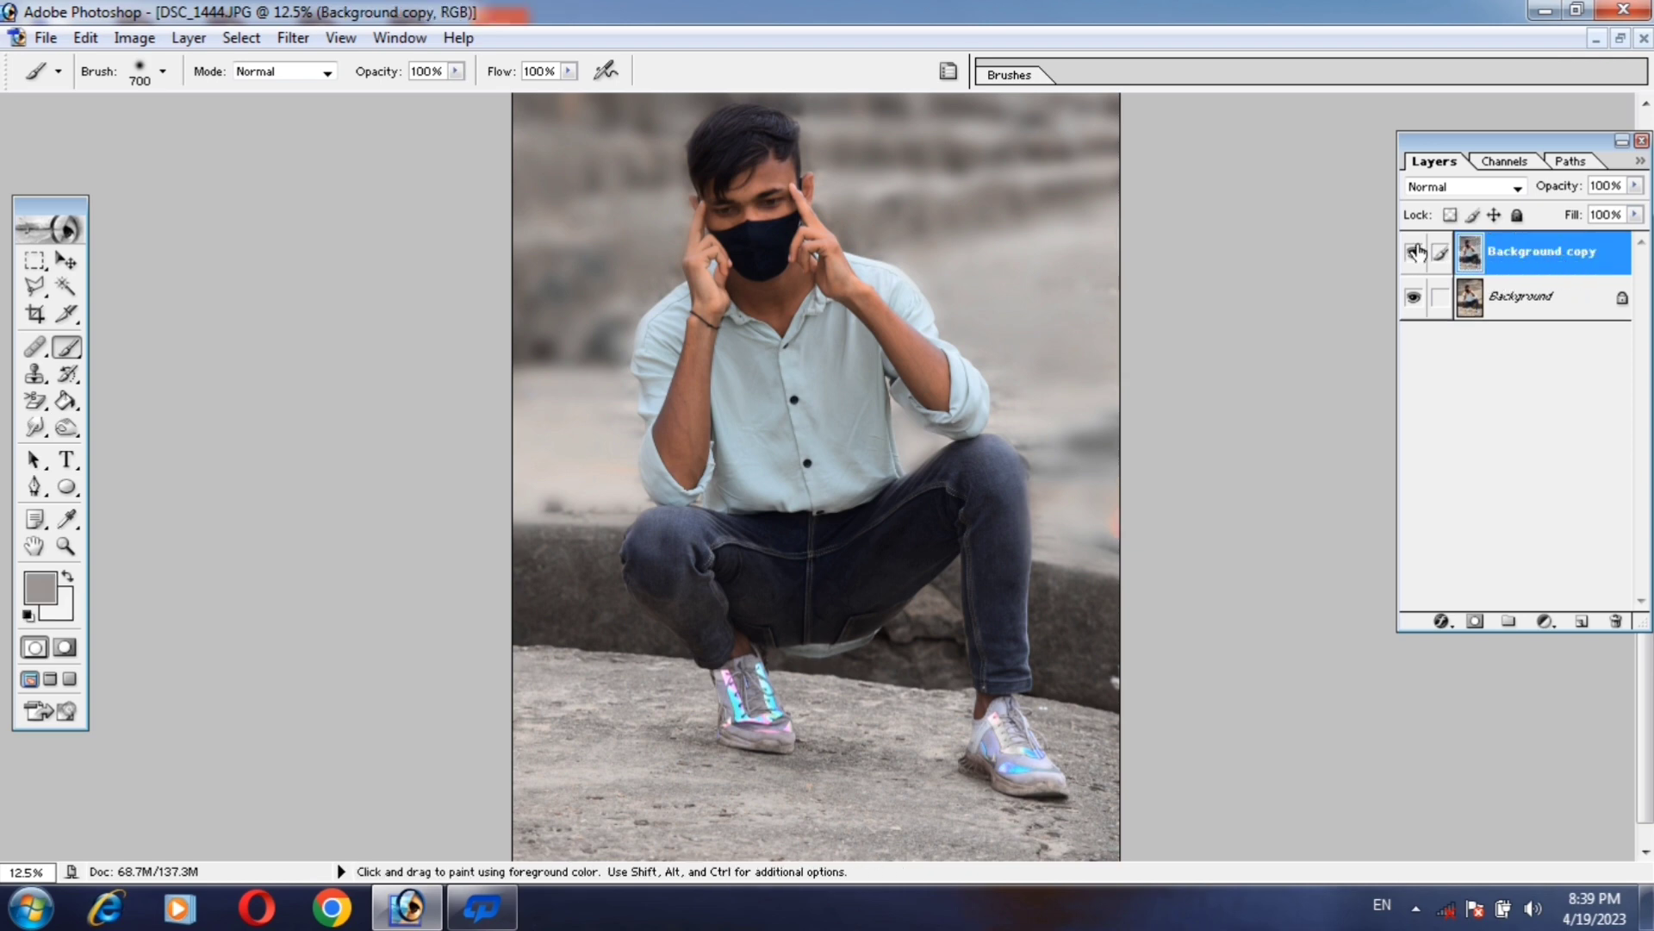
Compare the edit with the original, then duplicate Background copy as 'Background copy 2'.
click(1414, 252)
click(1414, 252)
click(1414, 251)
click(1414, 252)
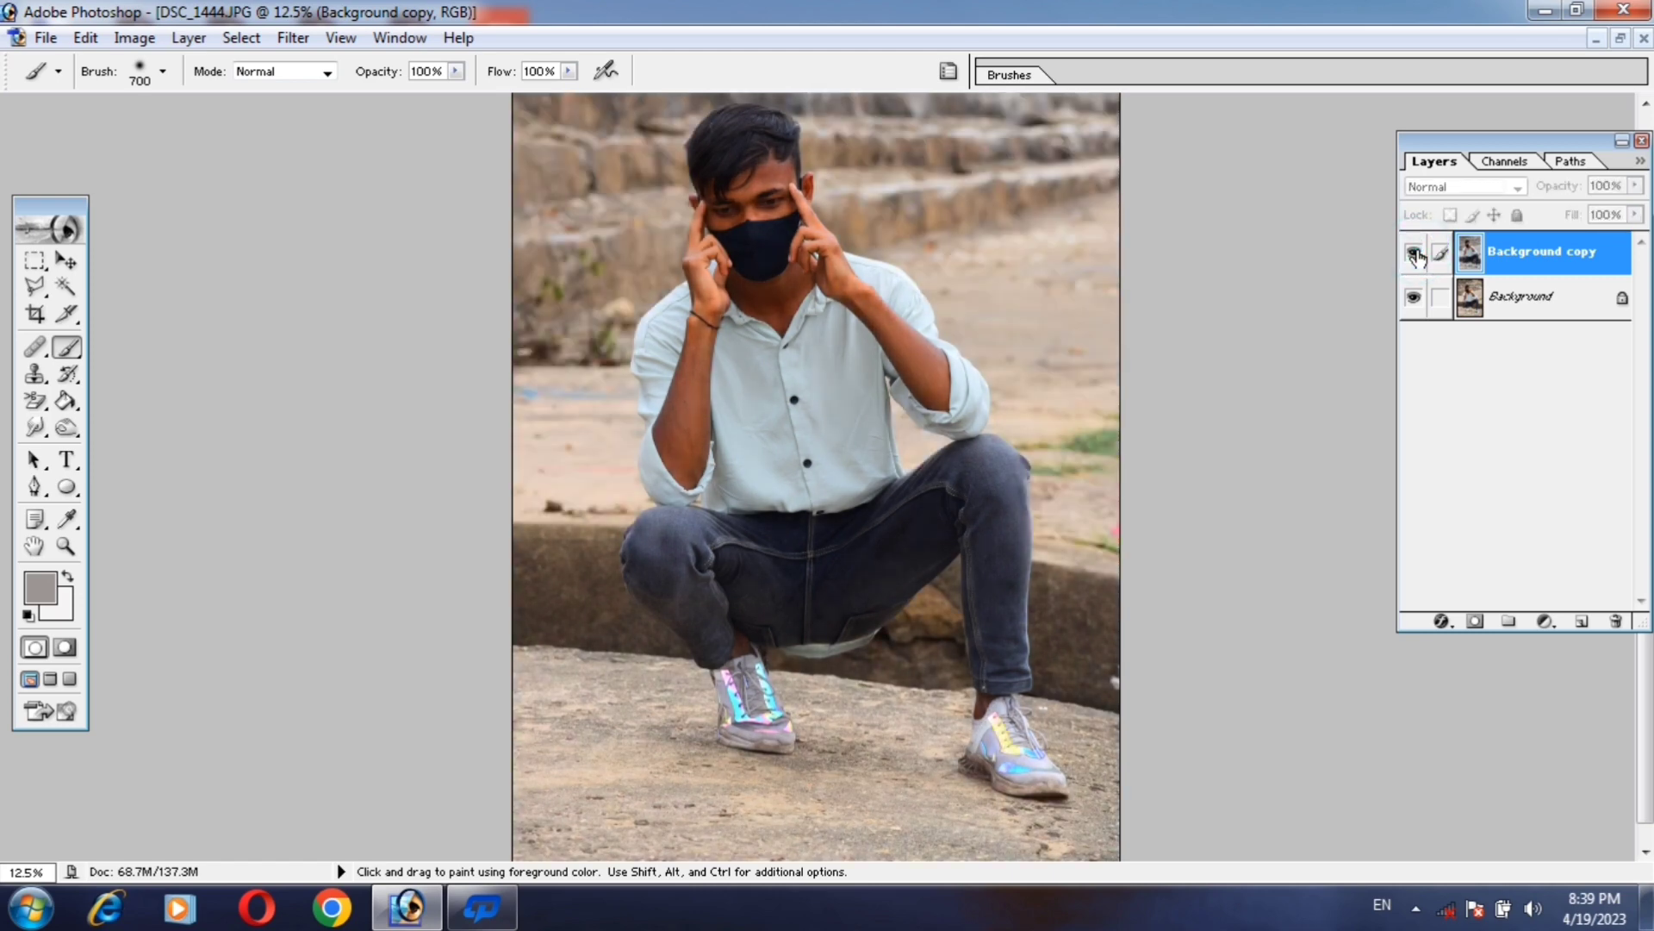
right_click(1565, 268)
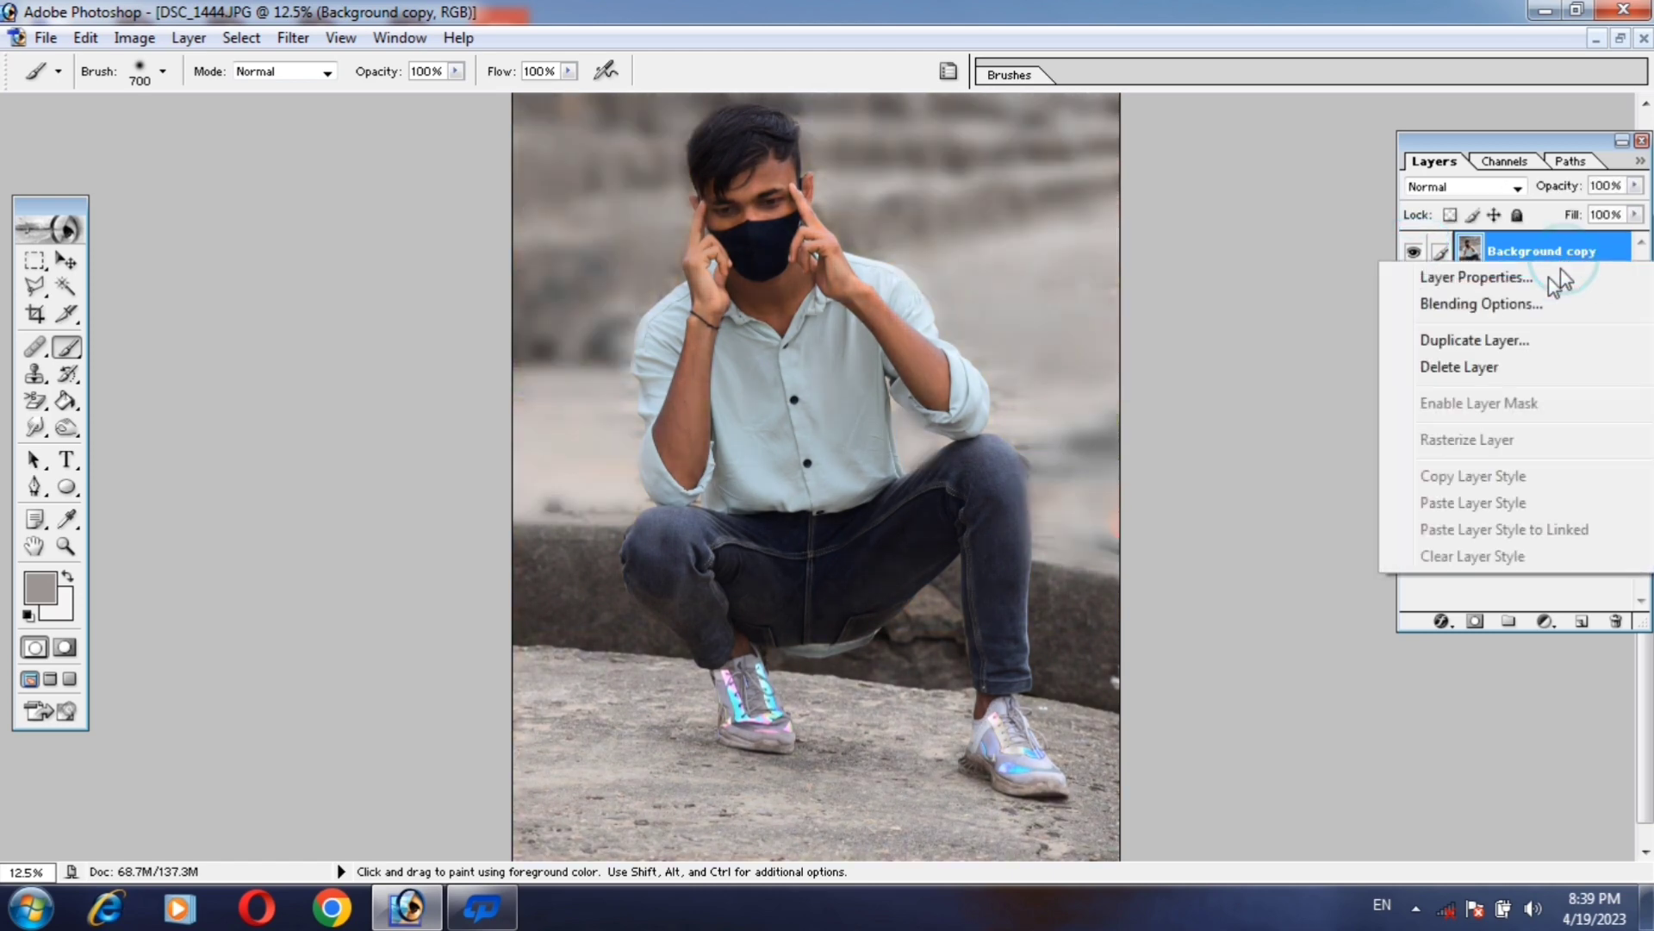
click(1481, 343)
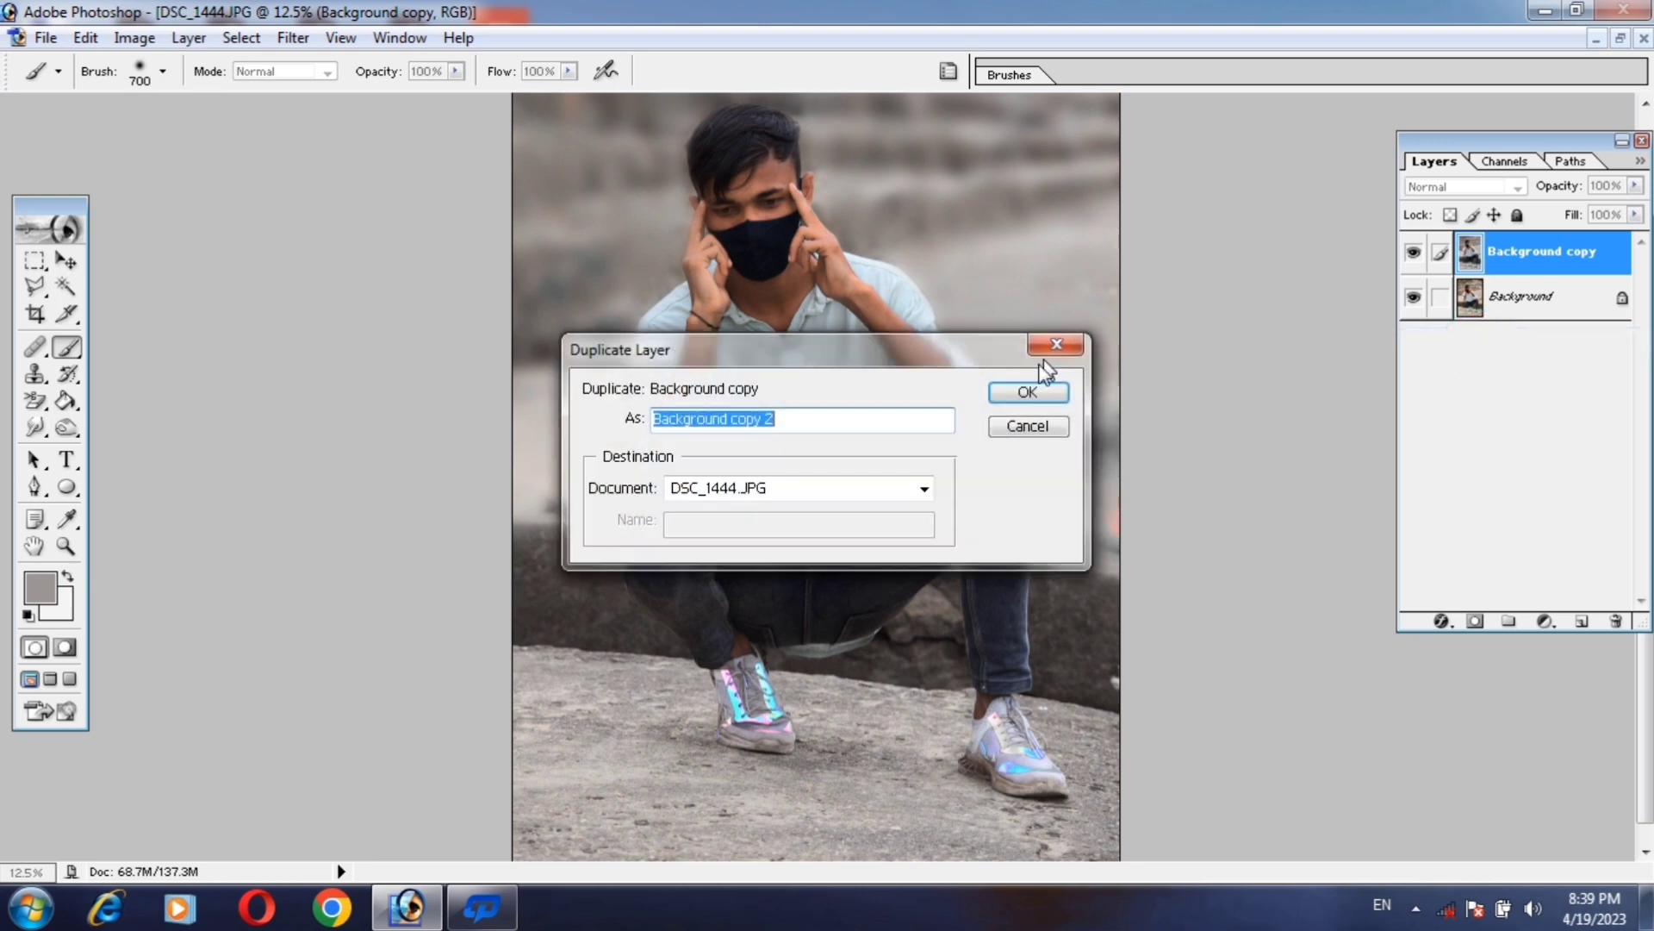
click(1027, 393)
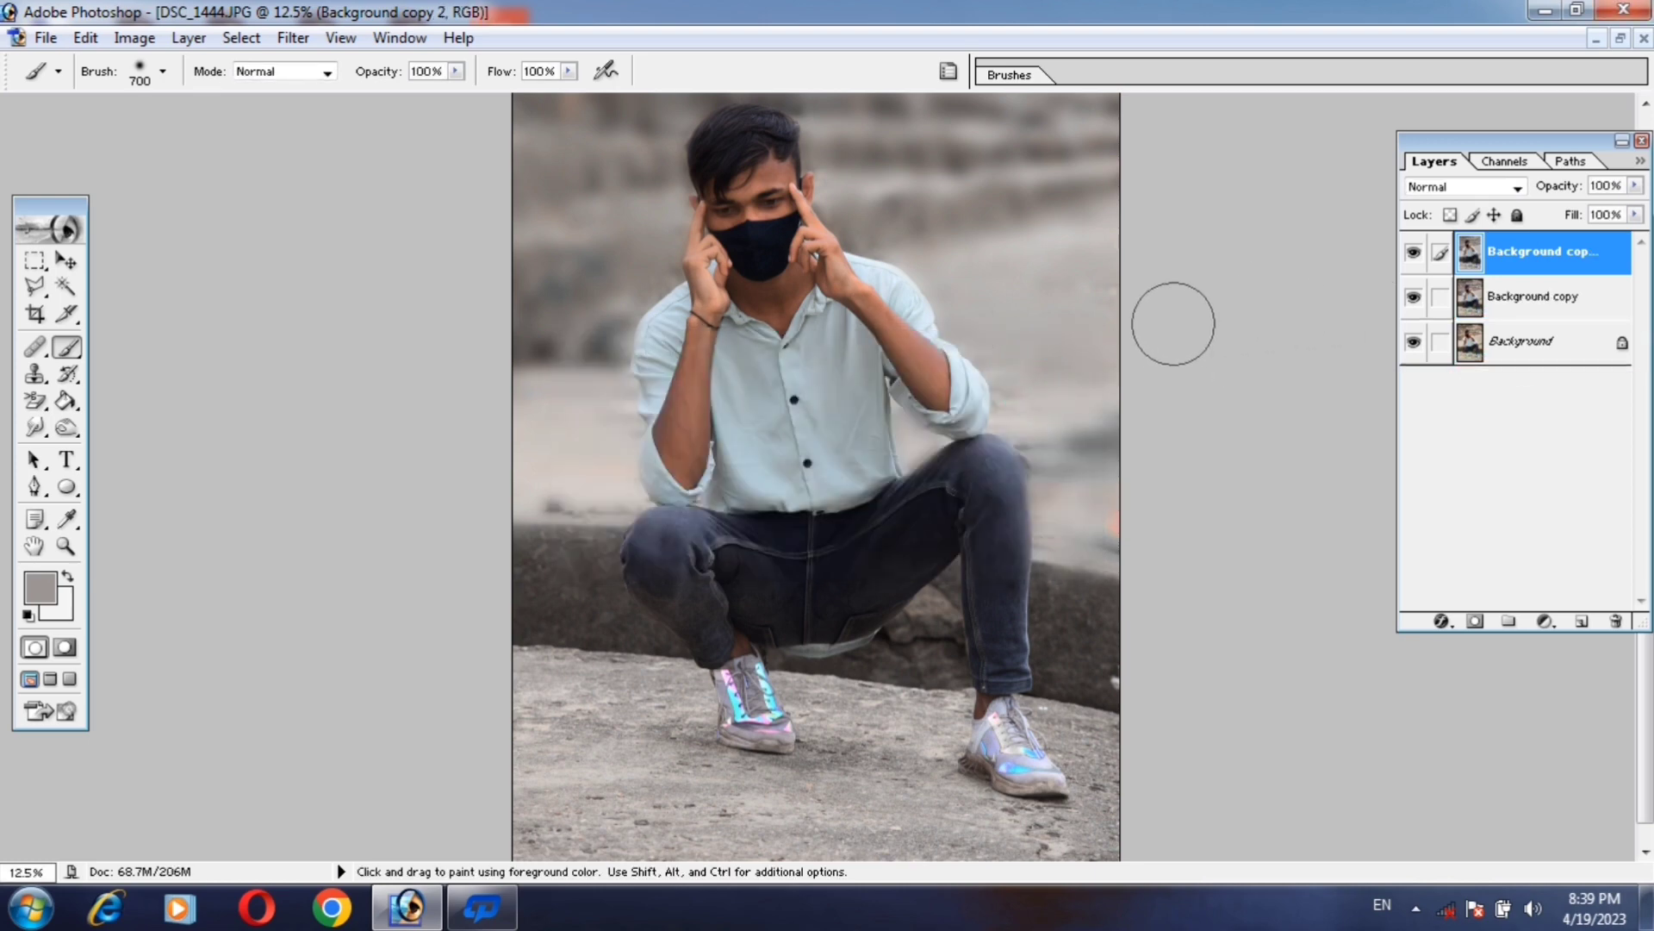
Zoom in to 50% and centre the view on the face.
key(ctrl+minus)
key(z)
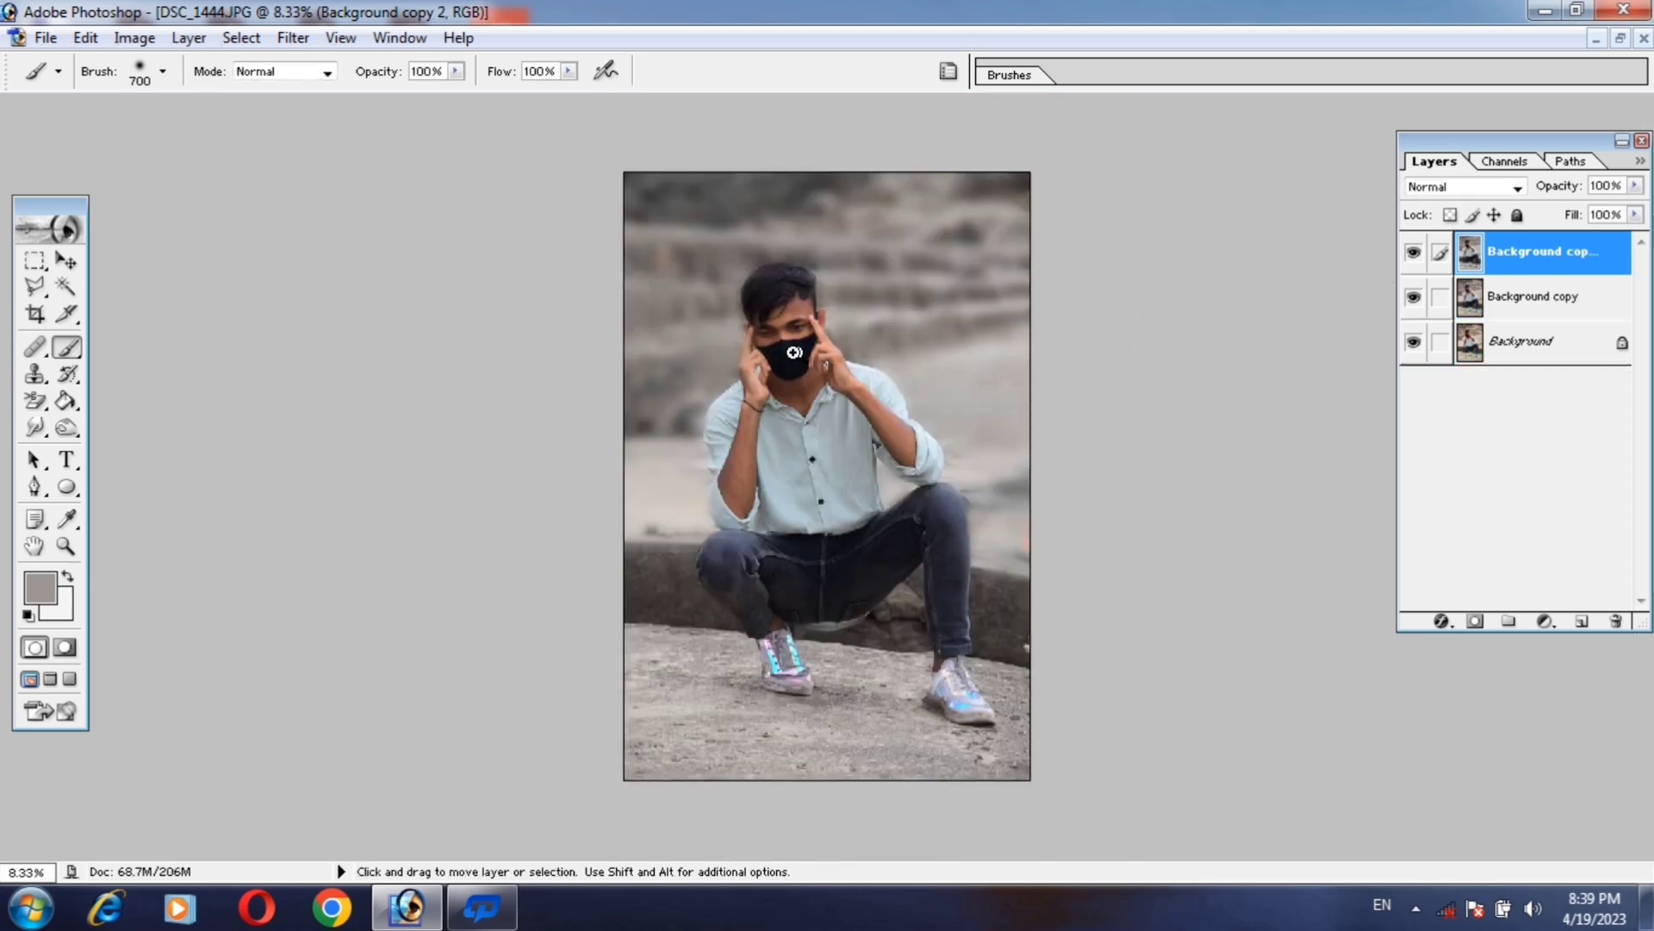
click(786, 352)
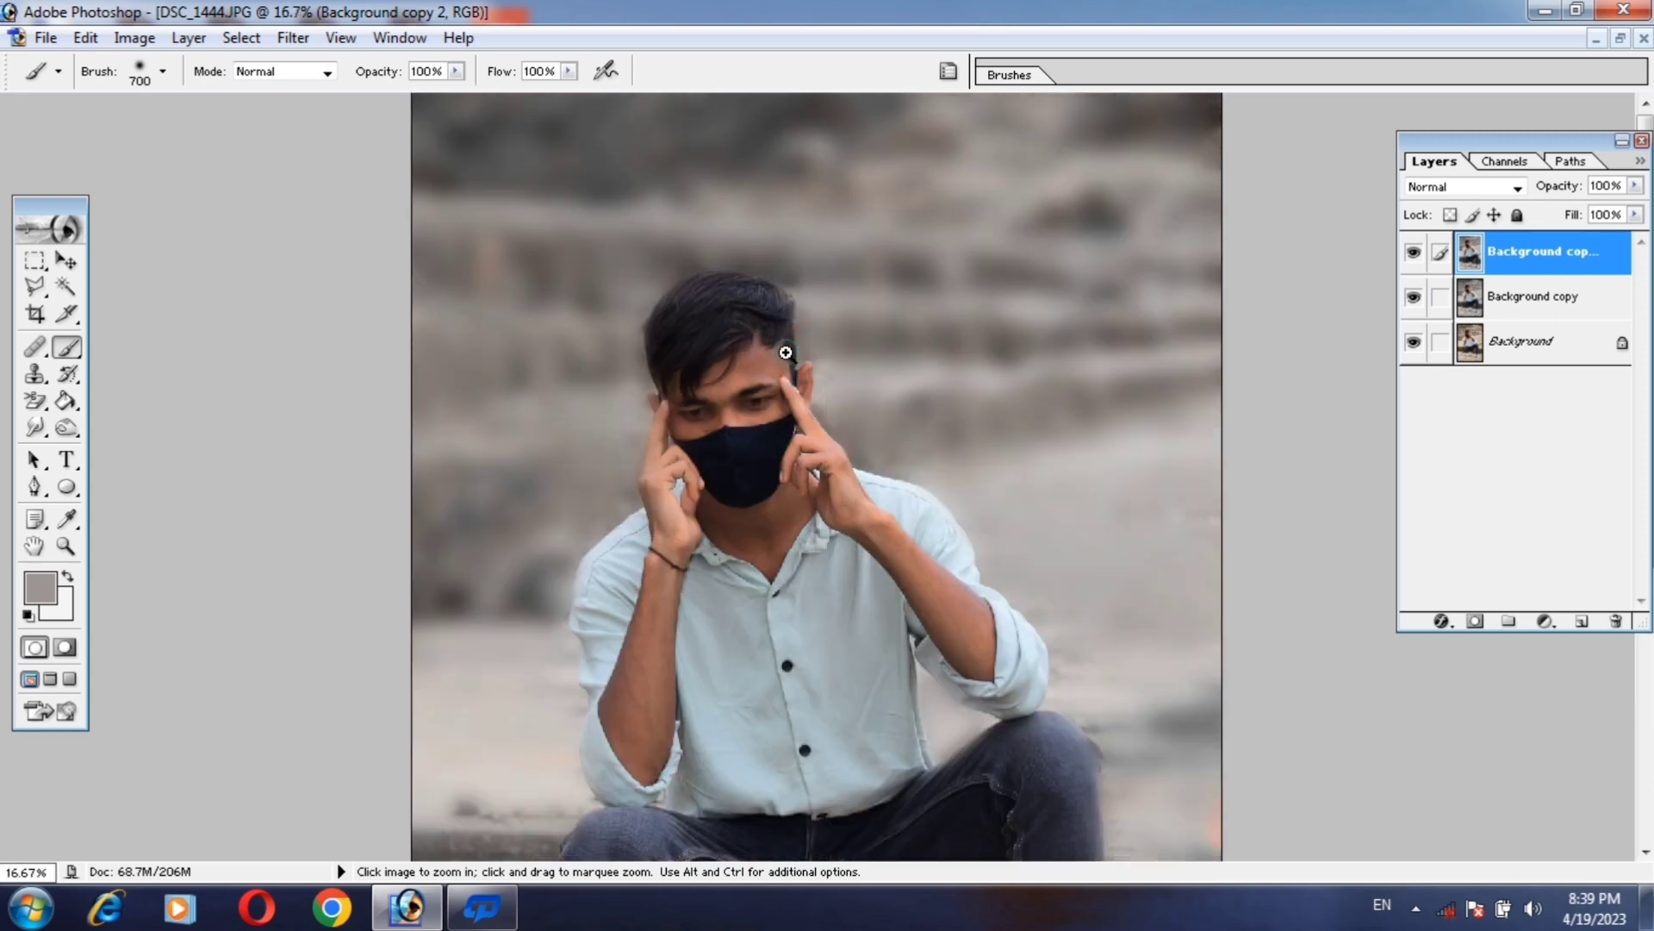
click(786, 352)
key(b)
scroll(927, 370, down, 1)
scroll(927, 370, down, 2)
key(z)
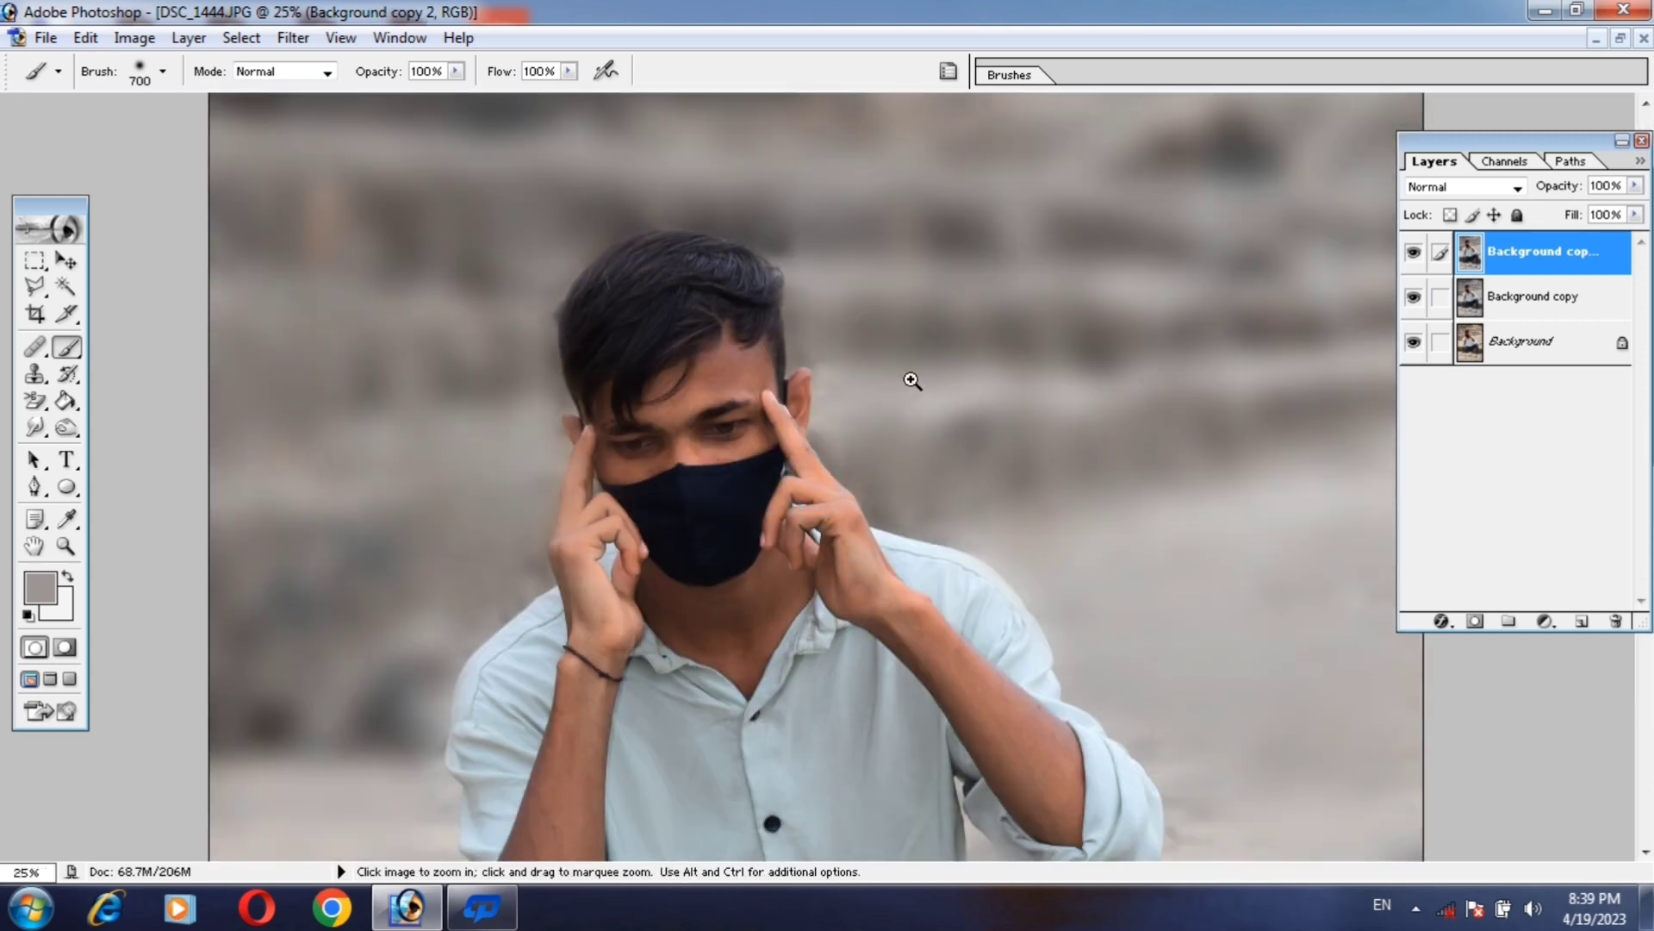
click(912, 380)
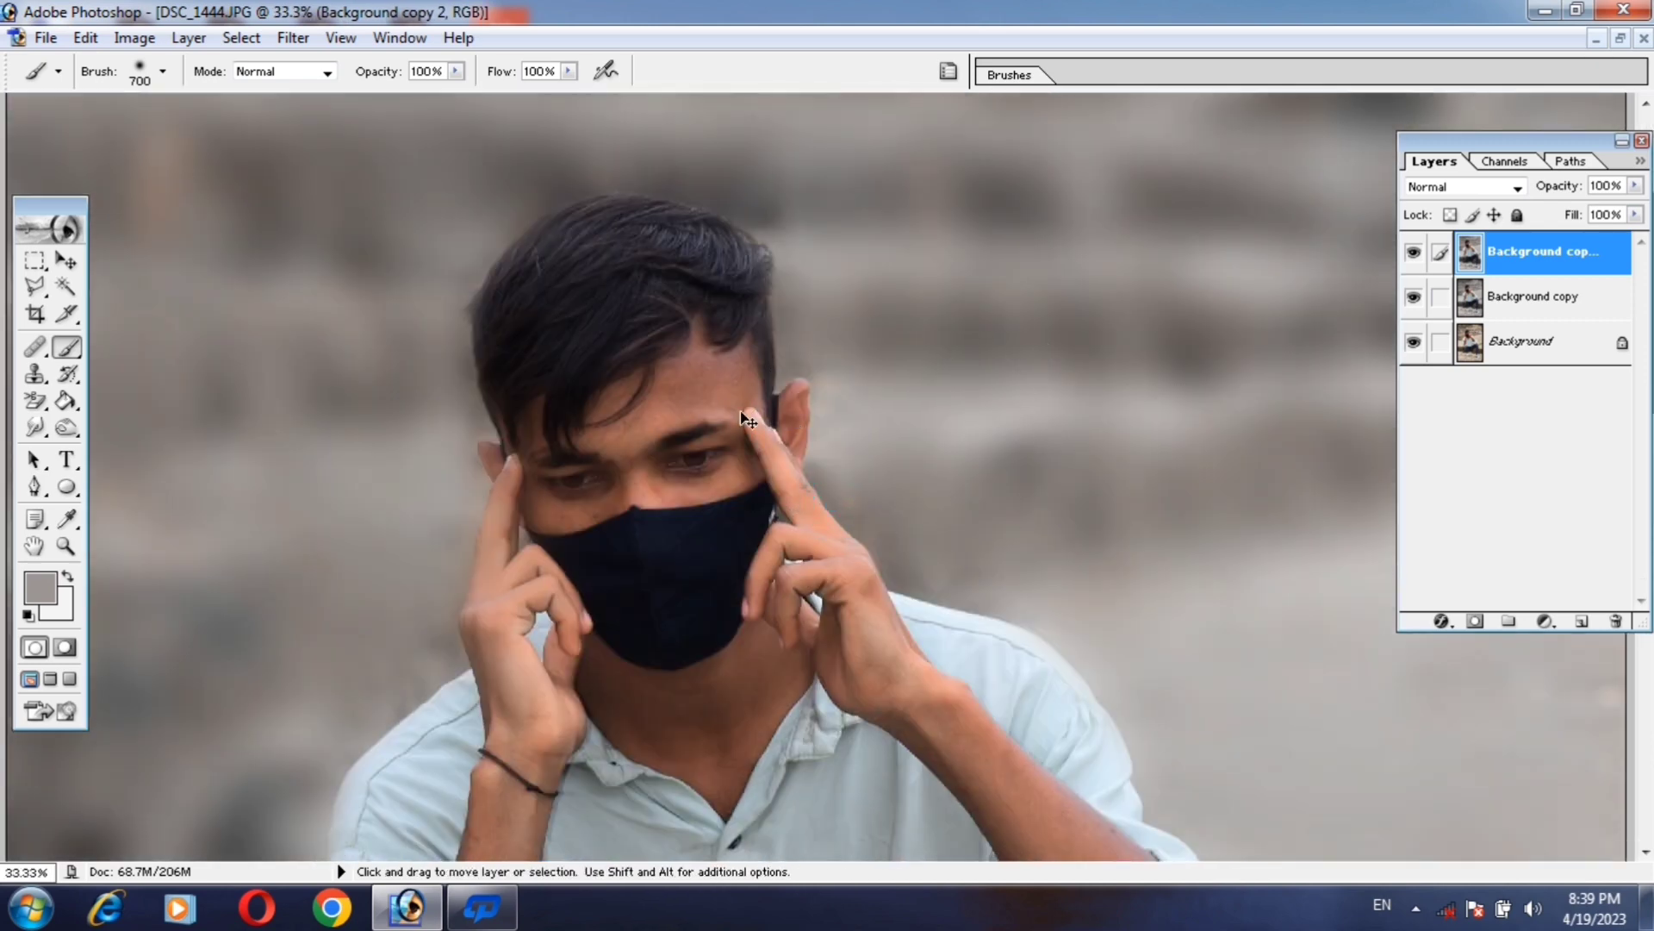
click(731, 411)
key(b)
drag(577, 439, 738, 406)
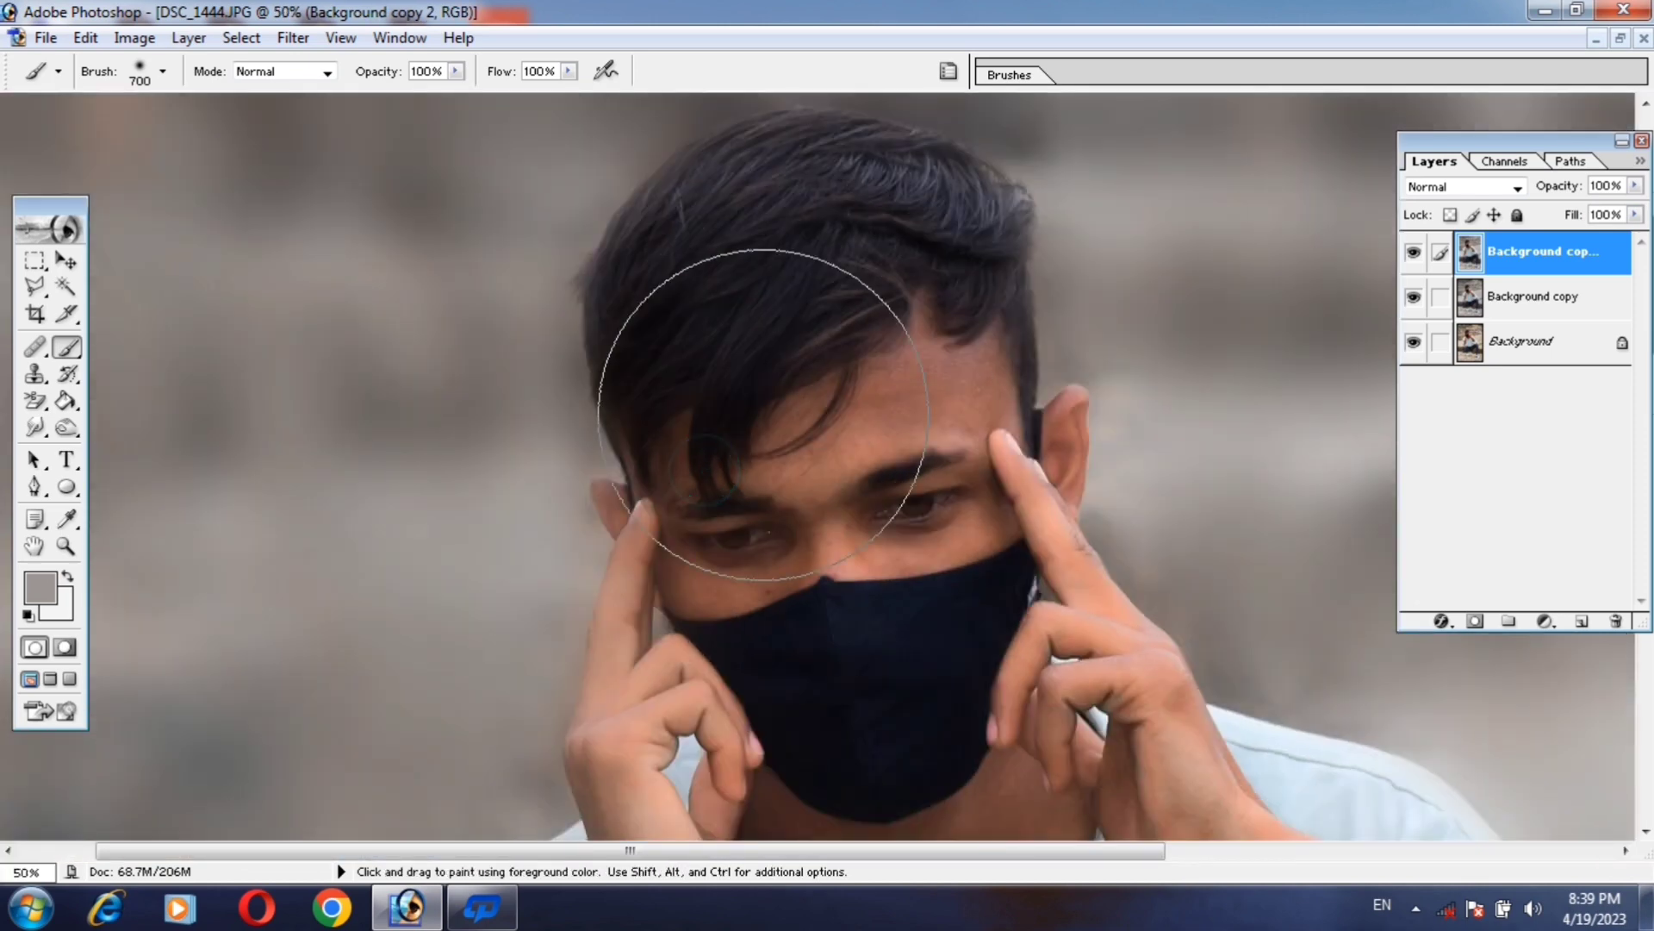
Apply a Gaussian Blur of 8.4 pixels radius to Background copy 2.
click(300, 39)
mouse_move(324, 219)
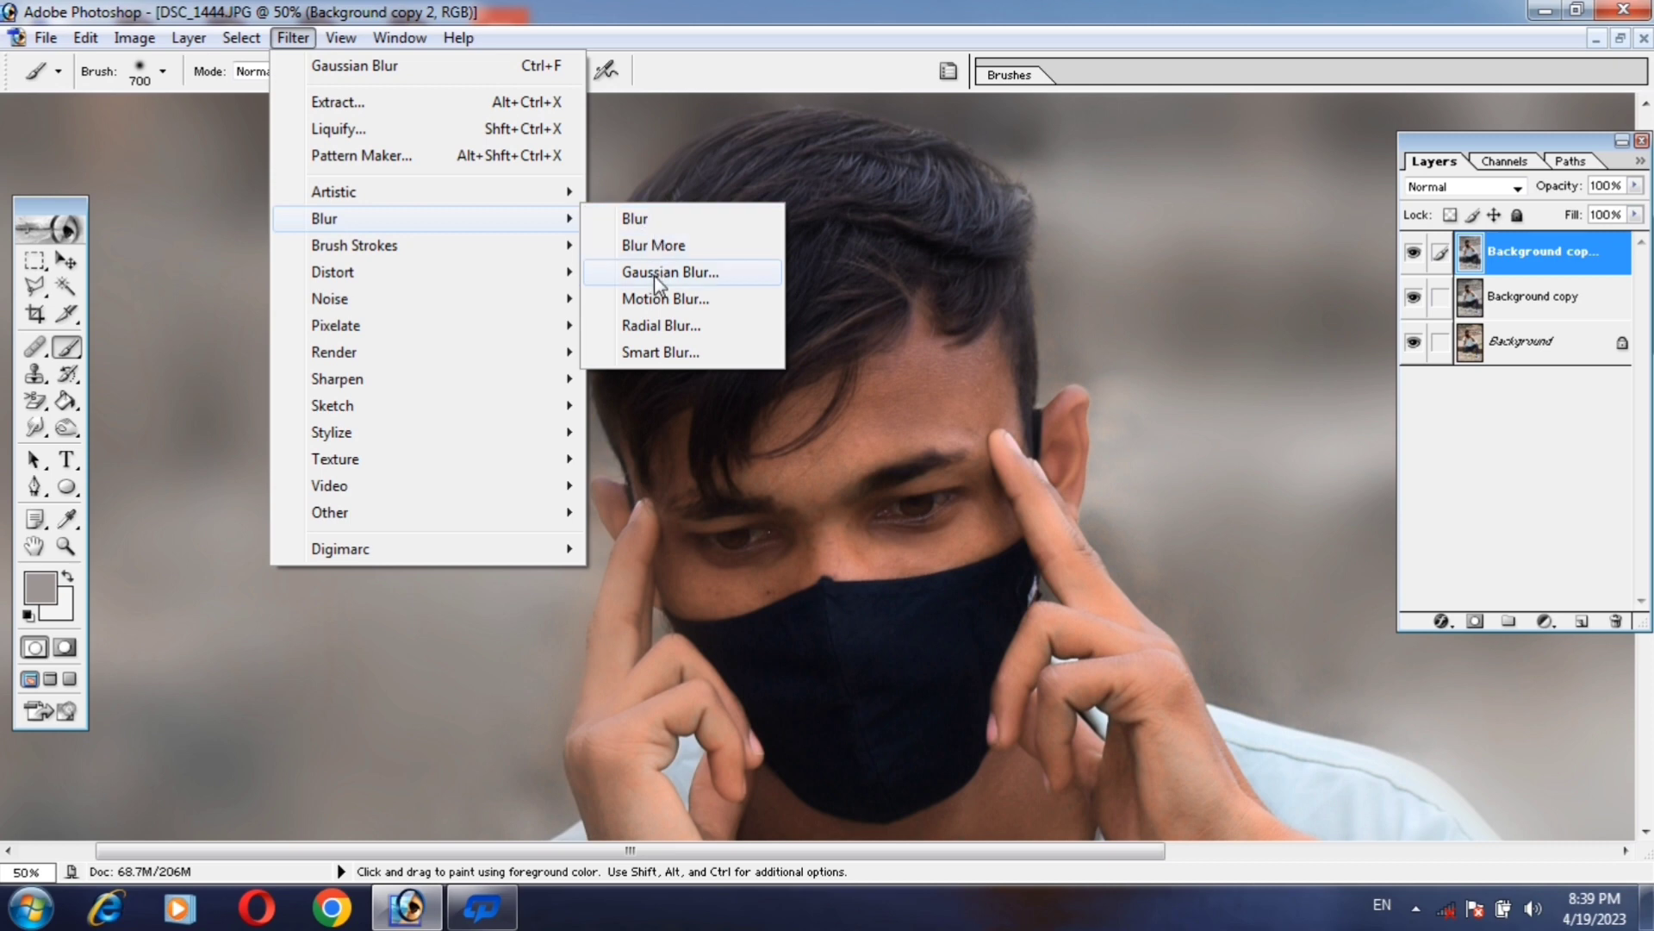
click(654, 276)
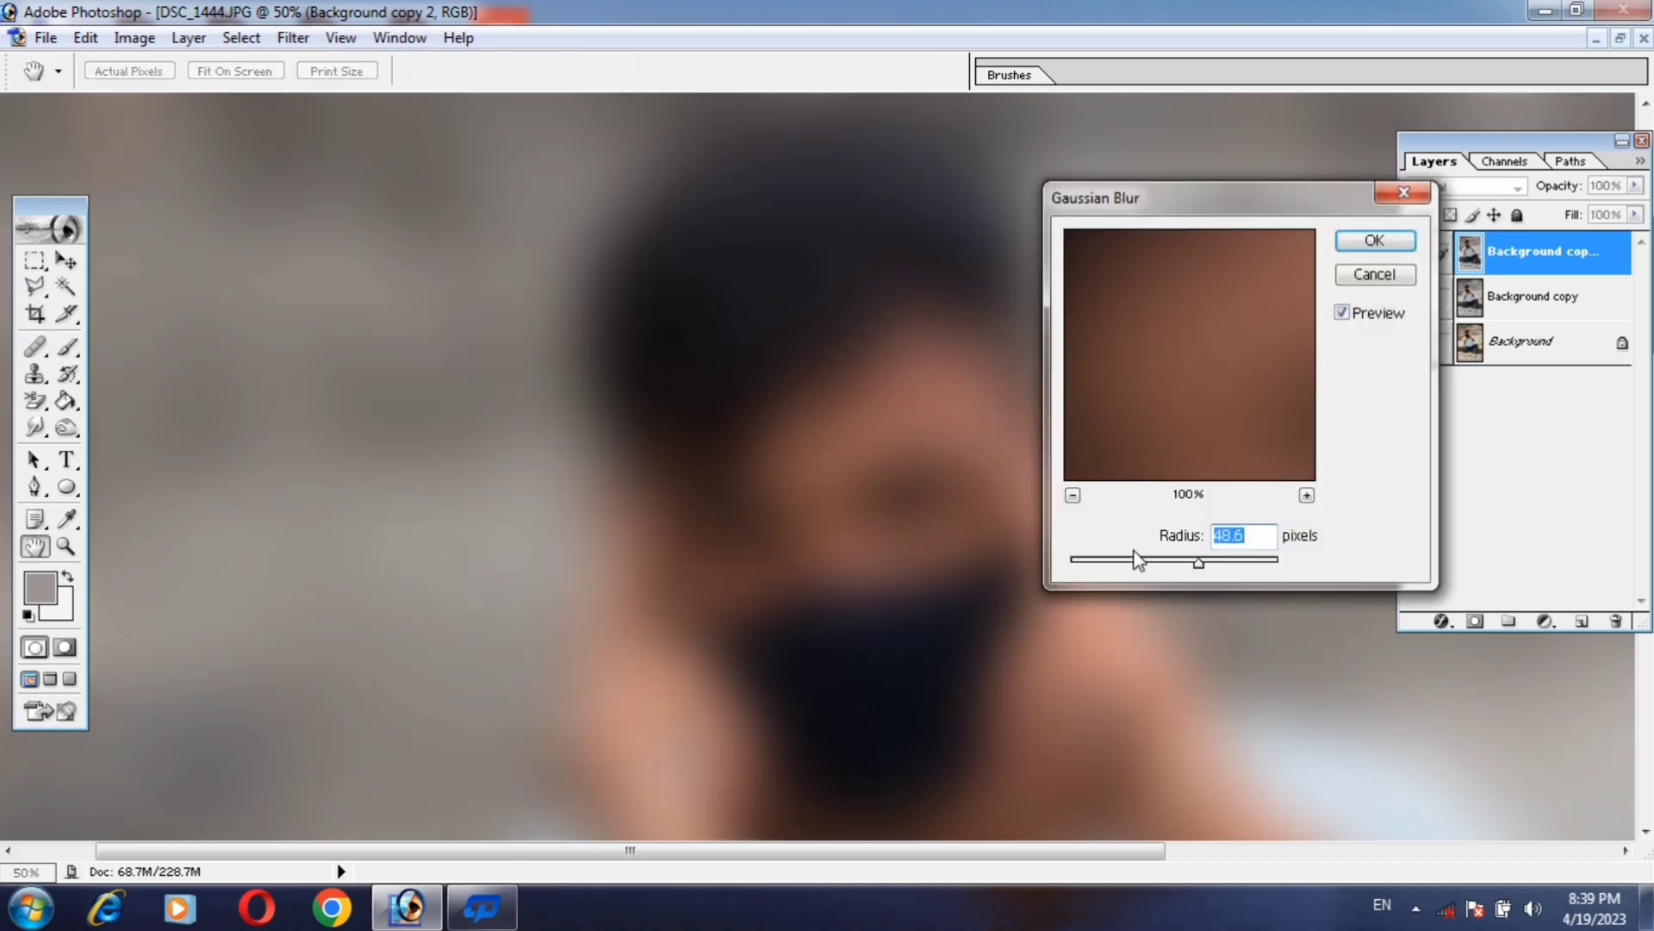
click(1134, 559)
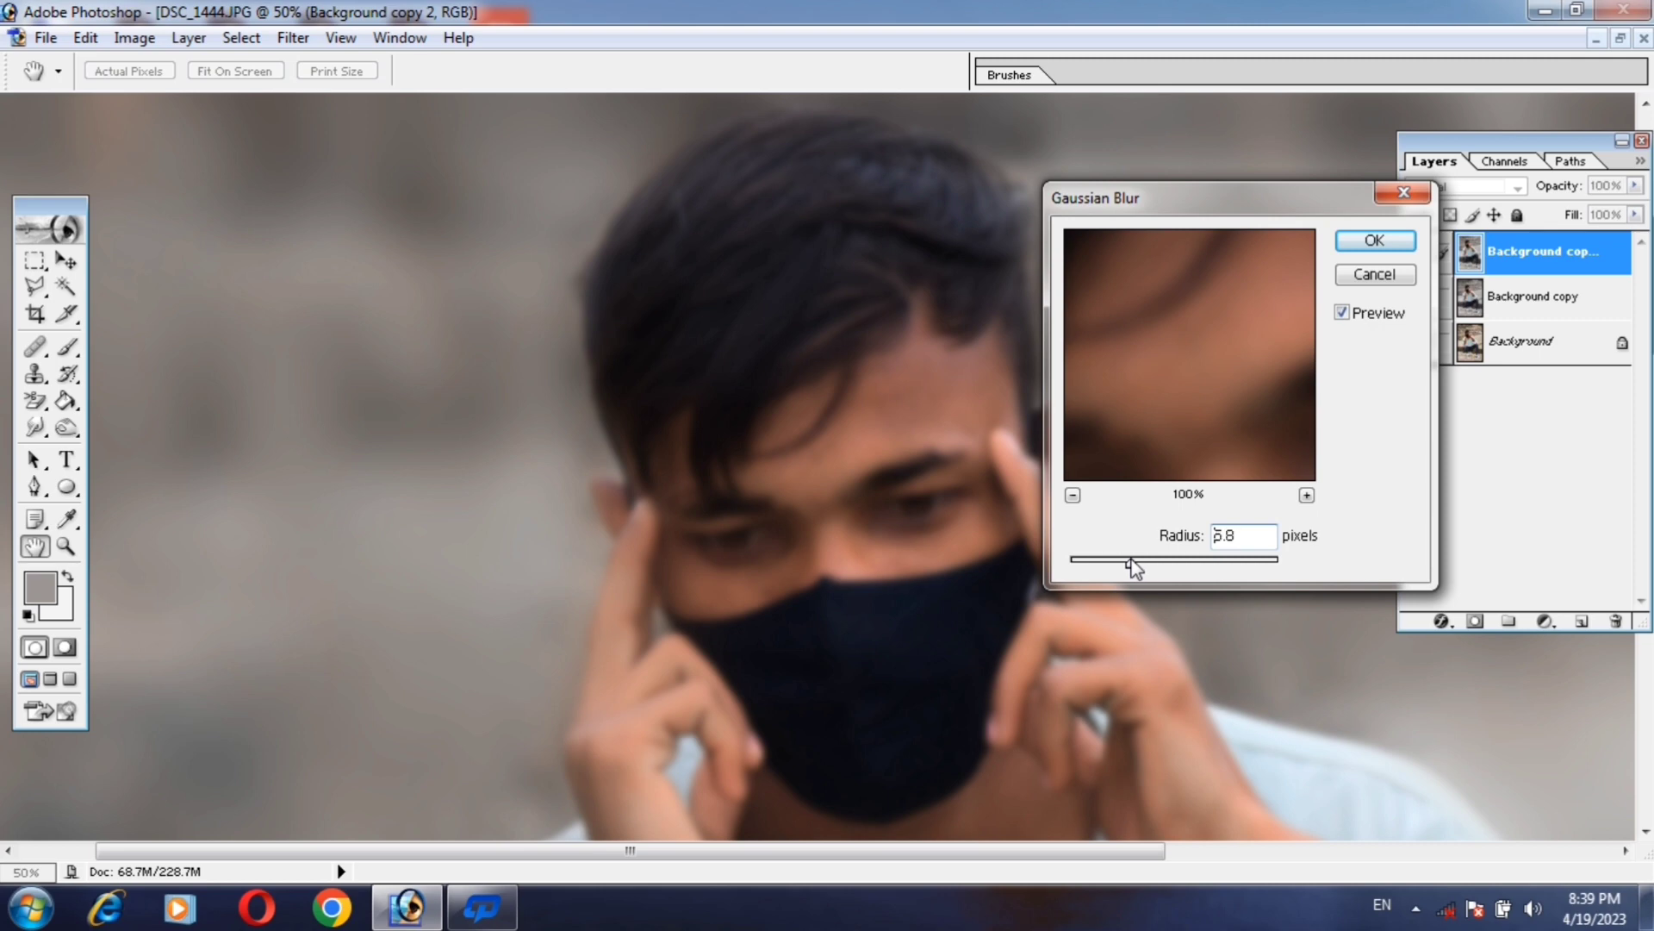
drag(1132, 562, 1145, 562)
click(1374, 242)
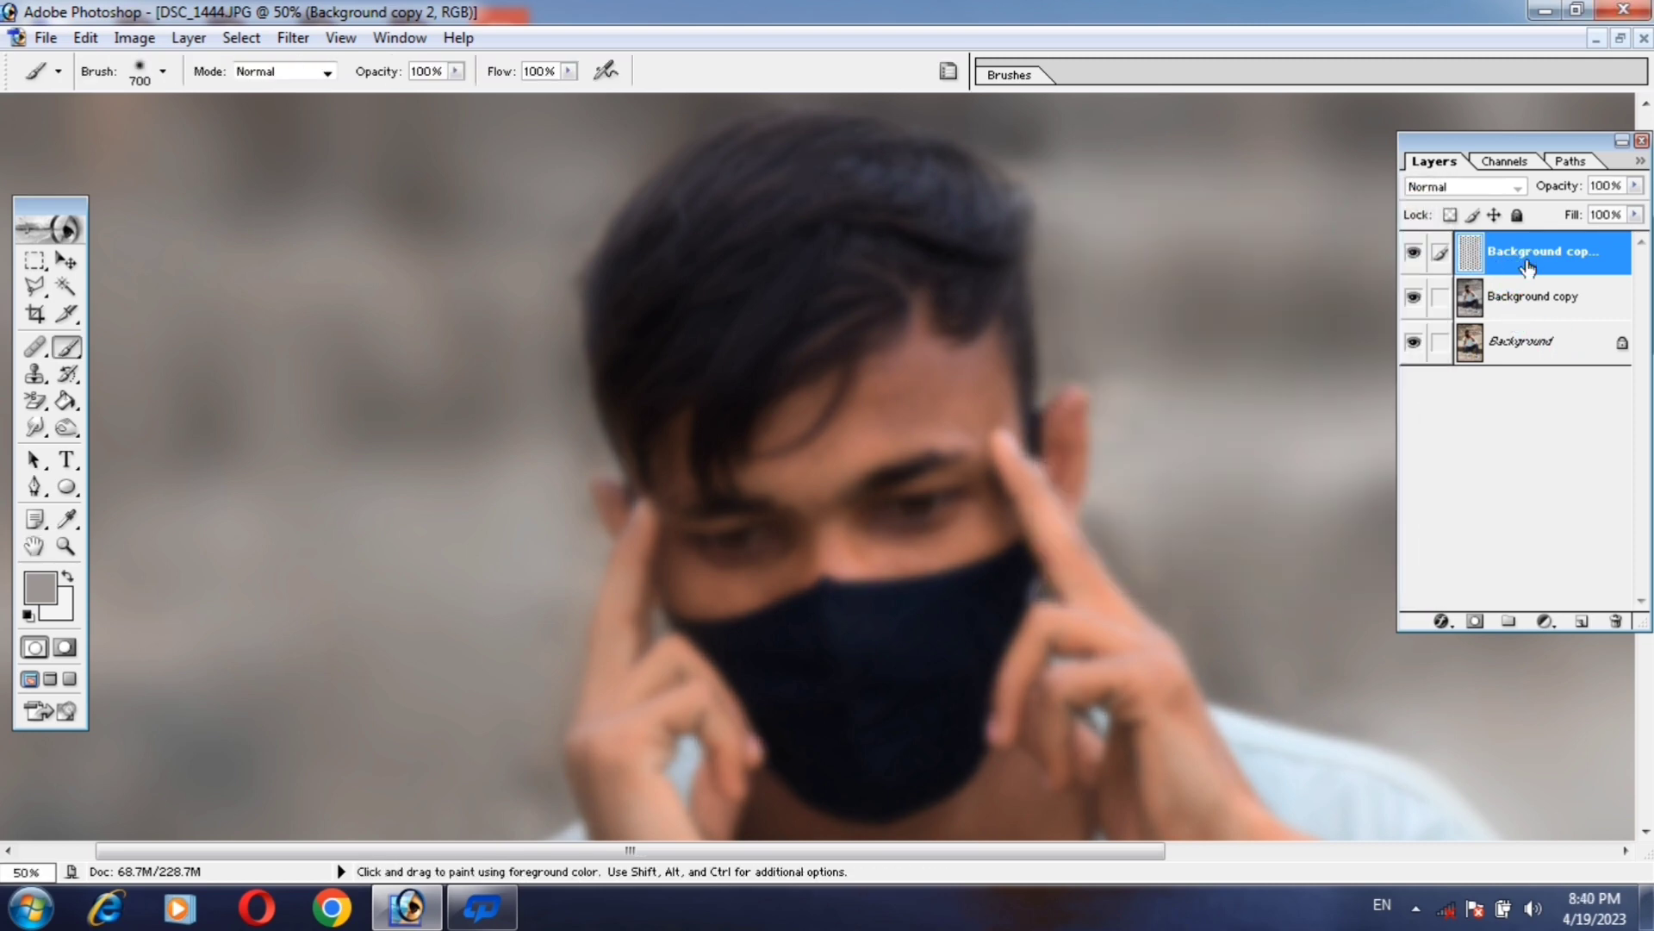
Add a layer mask to Background copy 2 and invert it to black.
click(1475, 622)
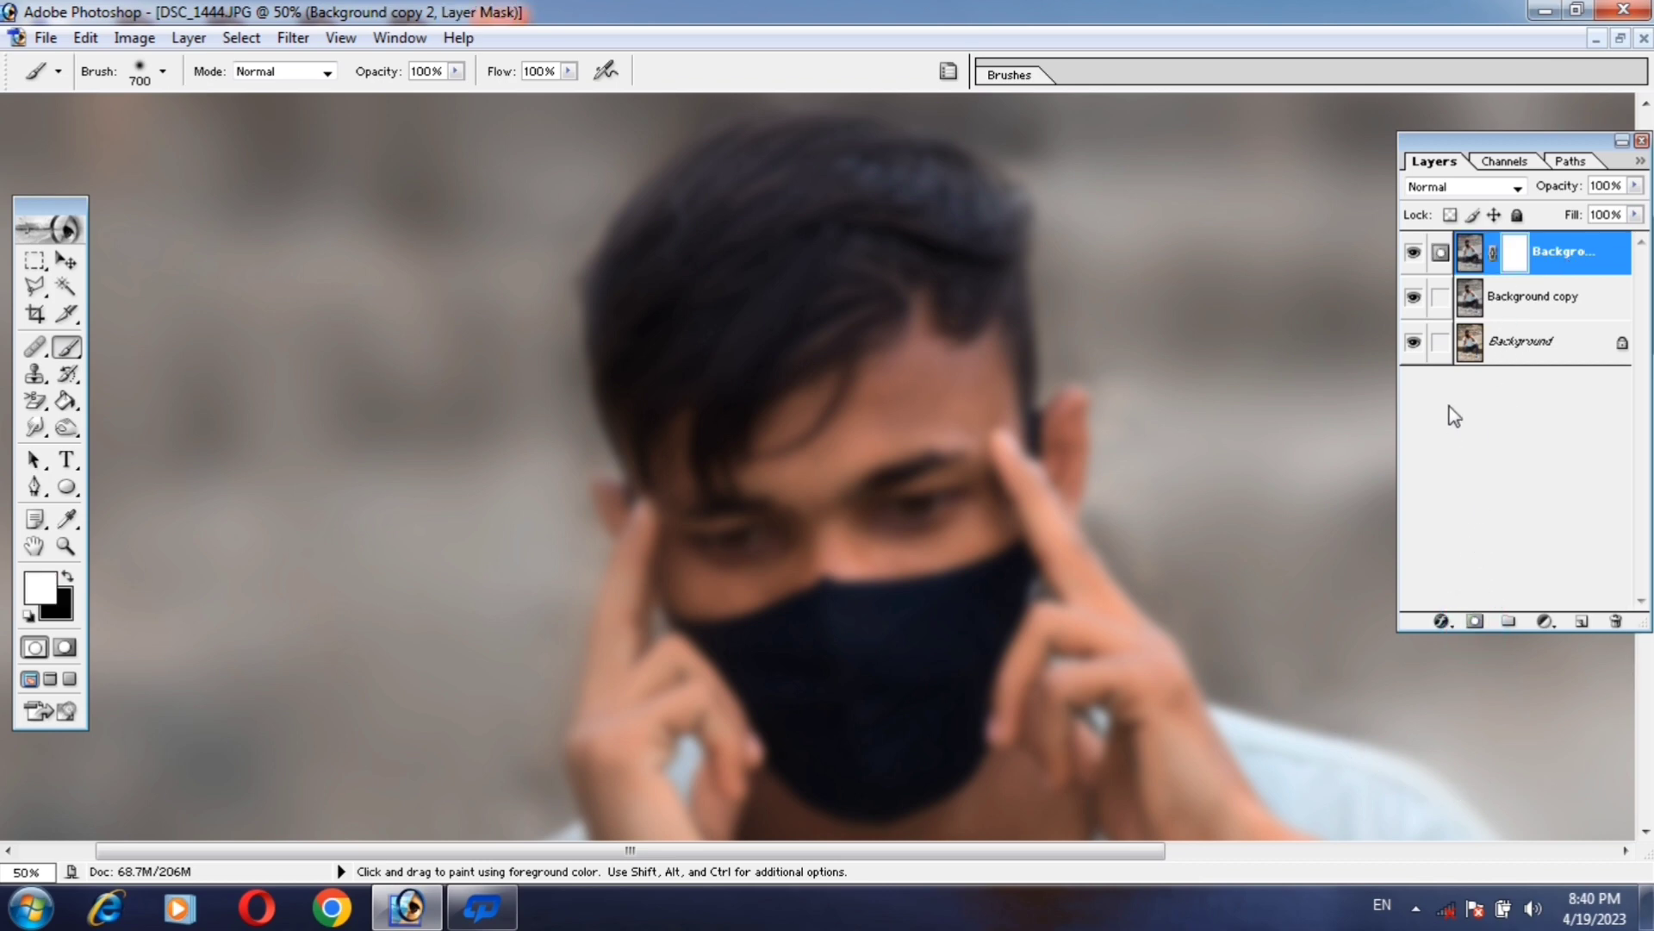
key(ctrl+i)
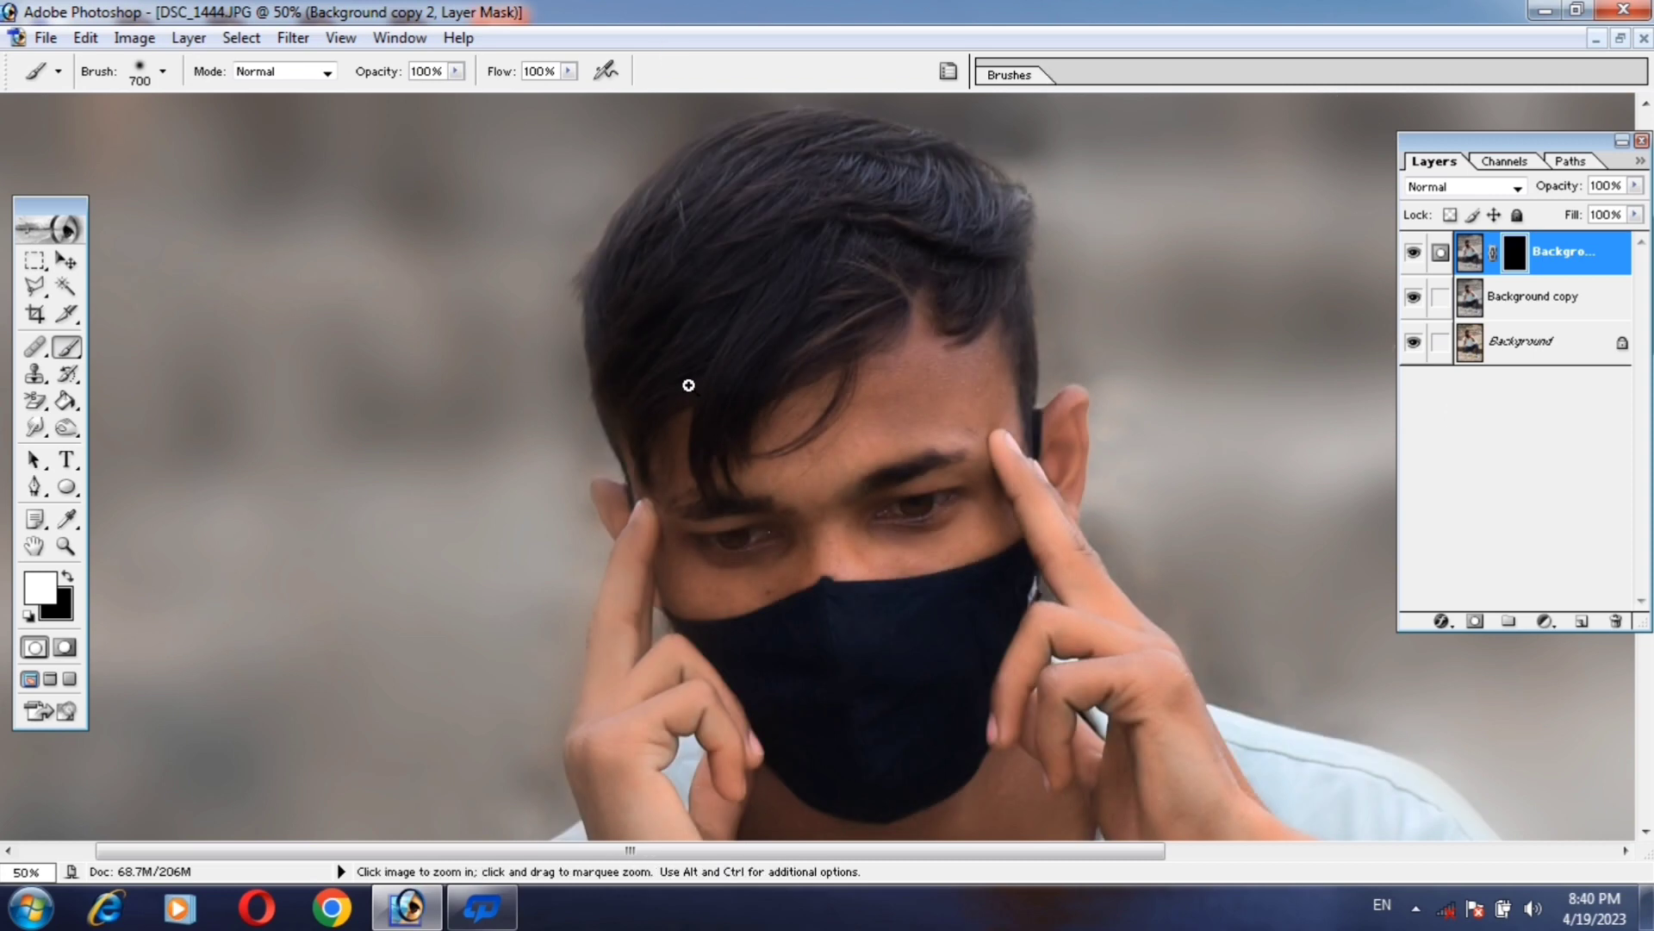
key(ctrl+plus)
scroll(982, 586, right, 5)
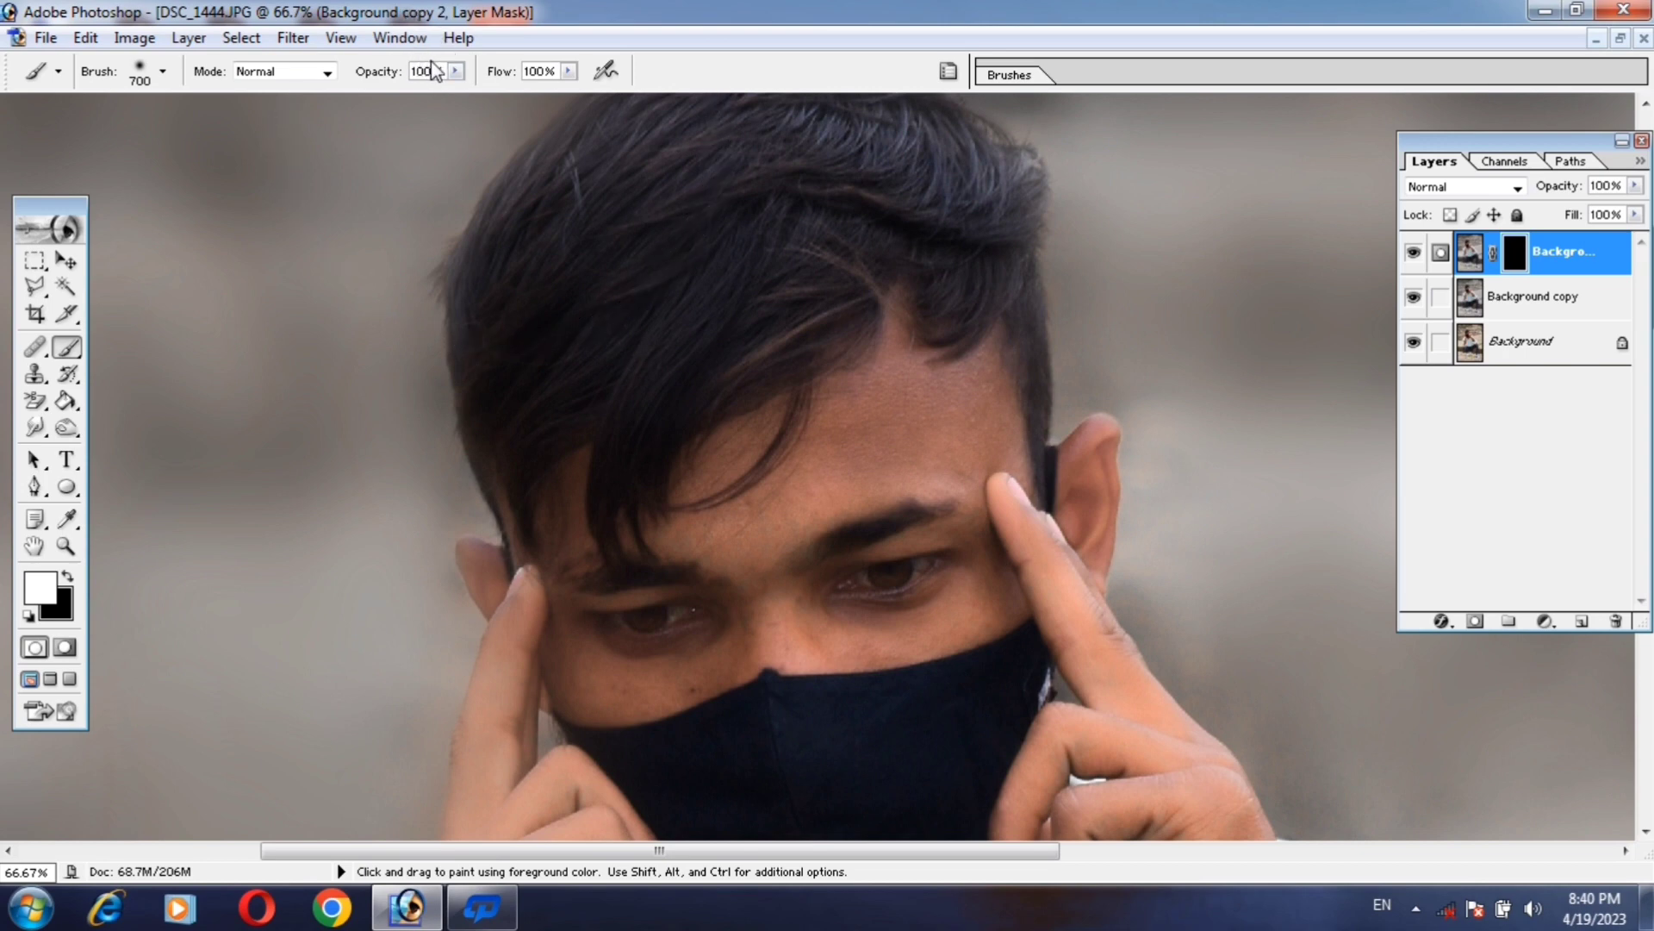
Set the brush Flow to 20%, shrink the brush, and zoom in on the forehead.
double_click(547, 69)
text(20)
key(bracketleft)
key(bracketleft)
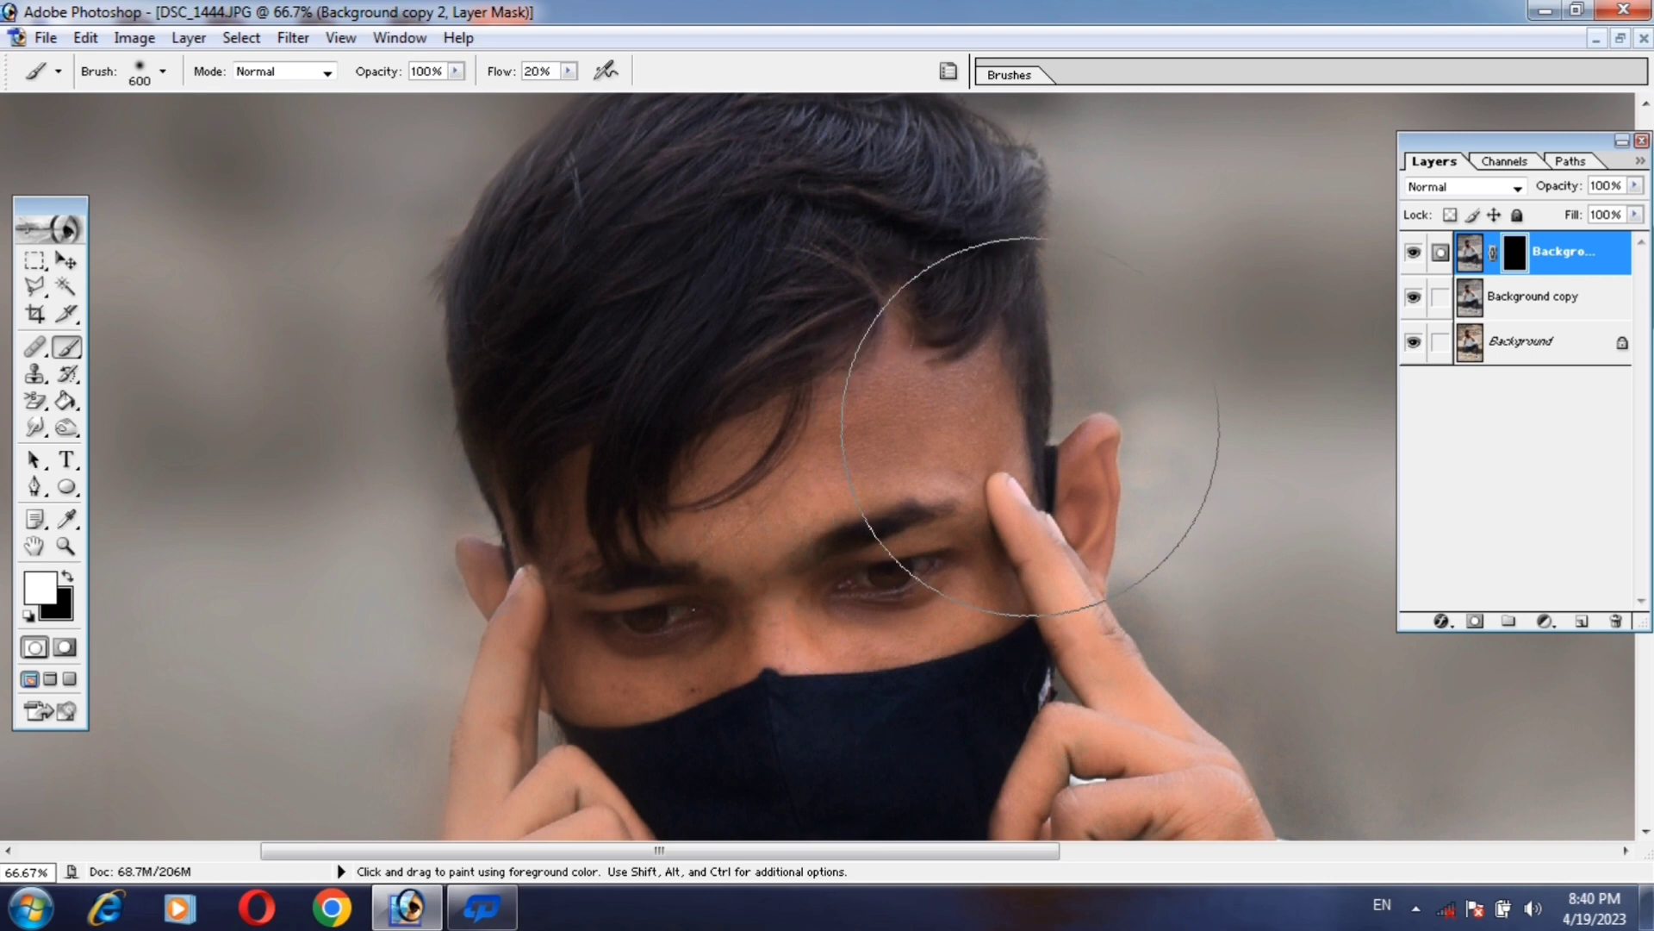
key(bracketleft)
key(bracketleft)
key(bracketleft)
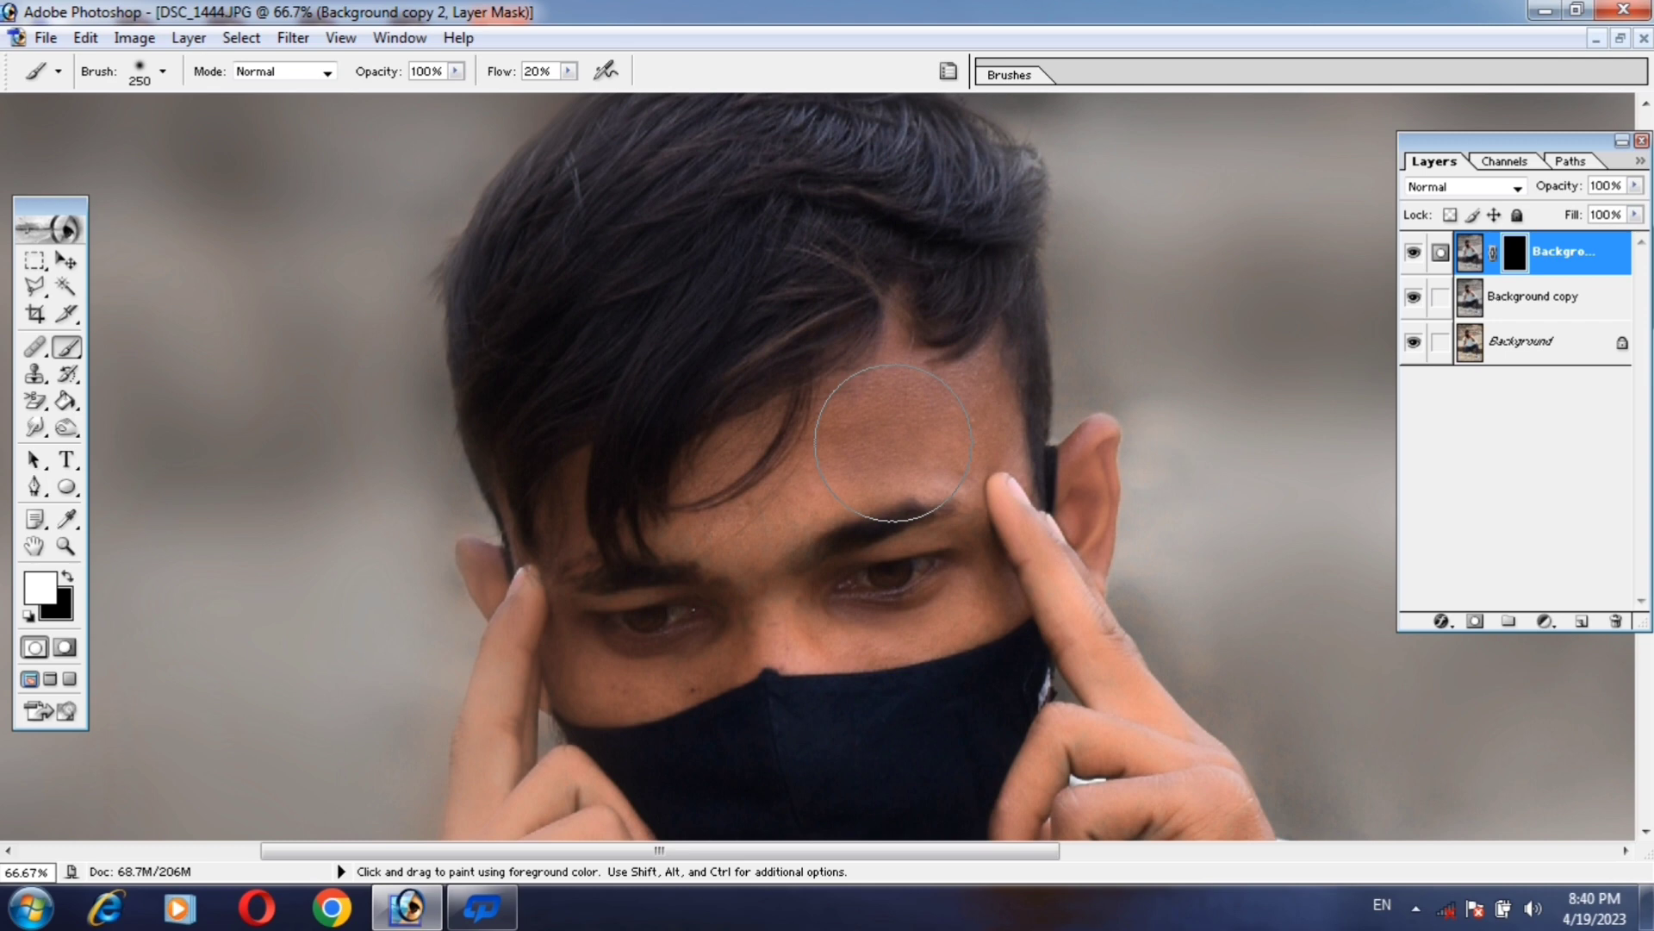
key(bracketleft)
key(bracketleft)
ctrl+click(862, 509)
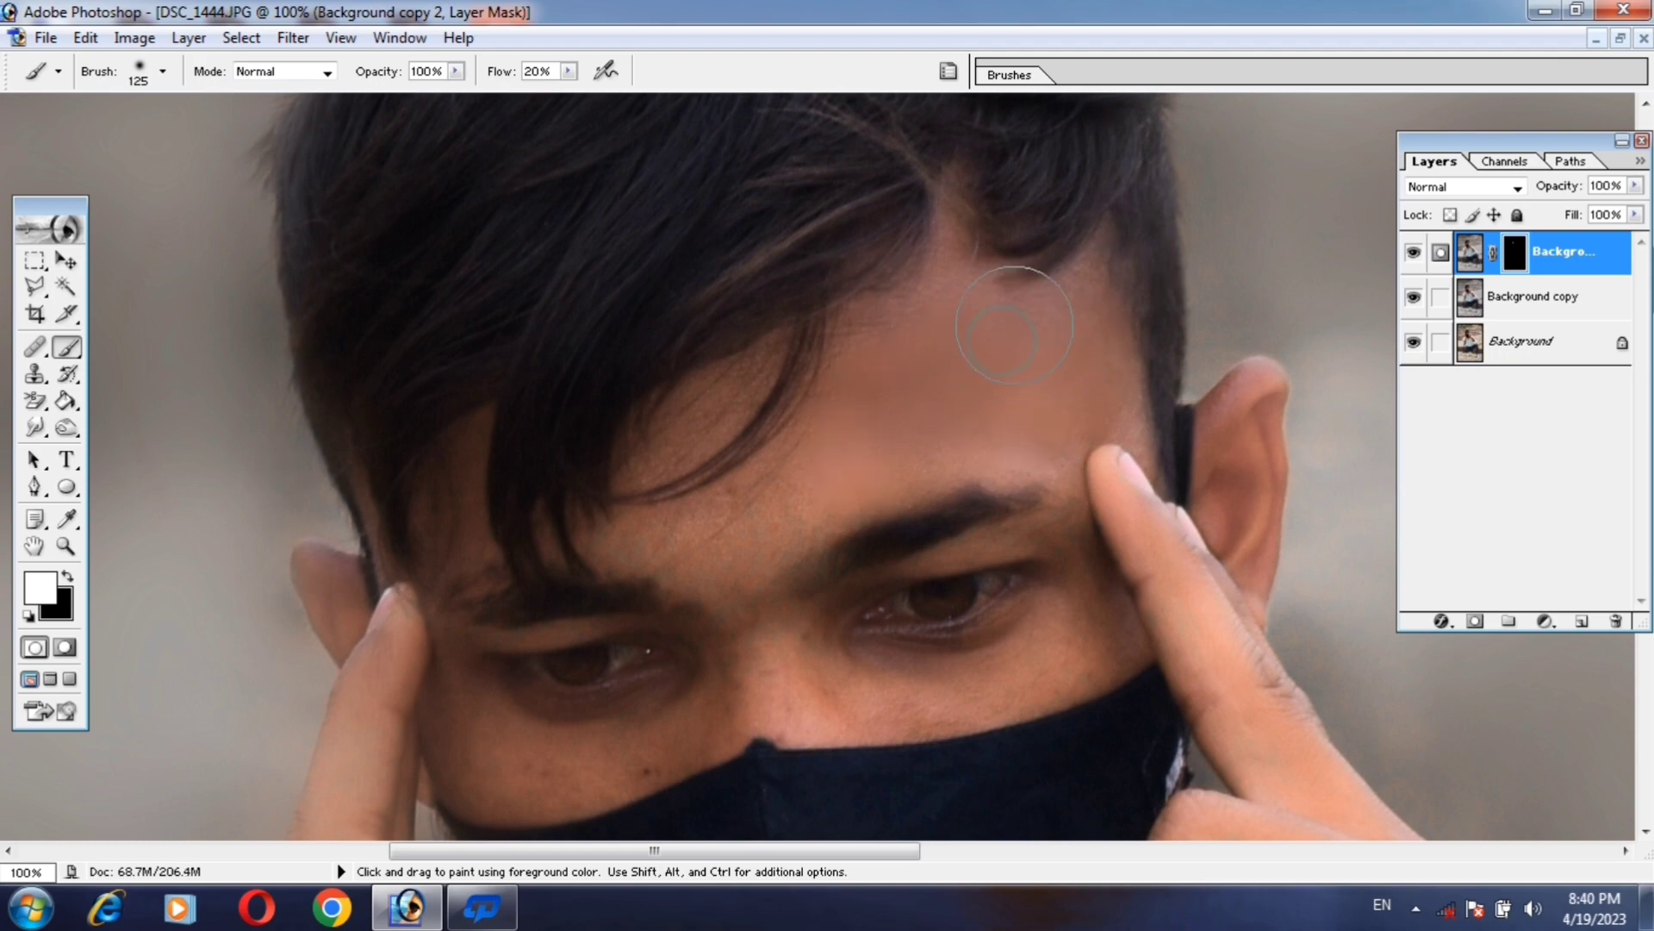
Zoom in around the eye, shrink the brush and paint blur onto the cheek skin.
click(738, 406)
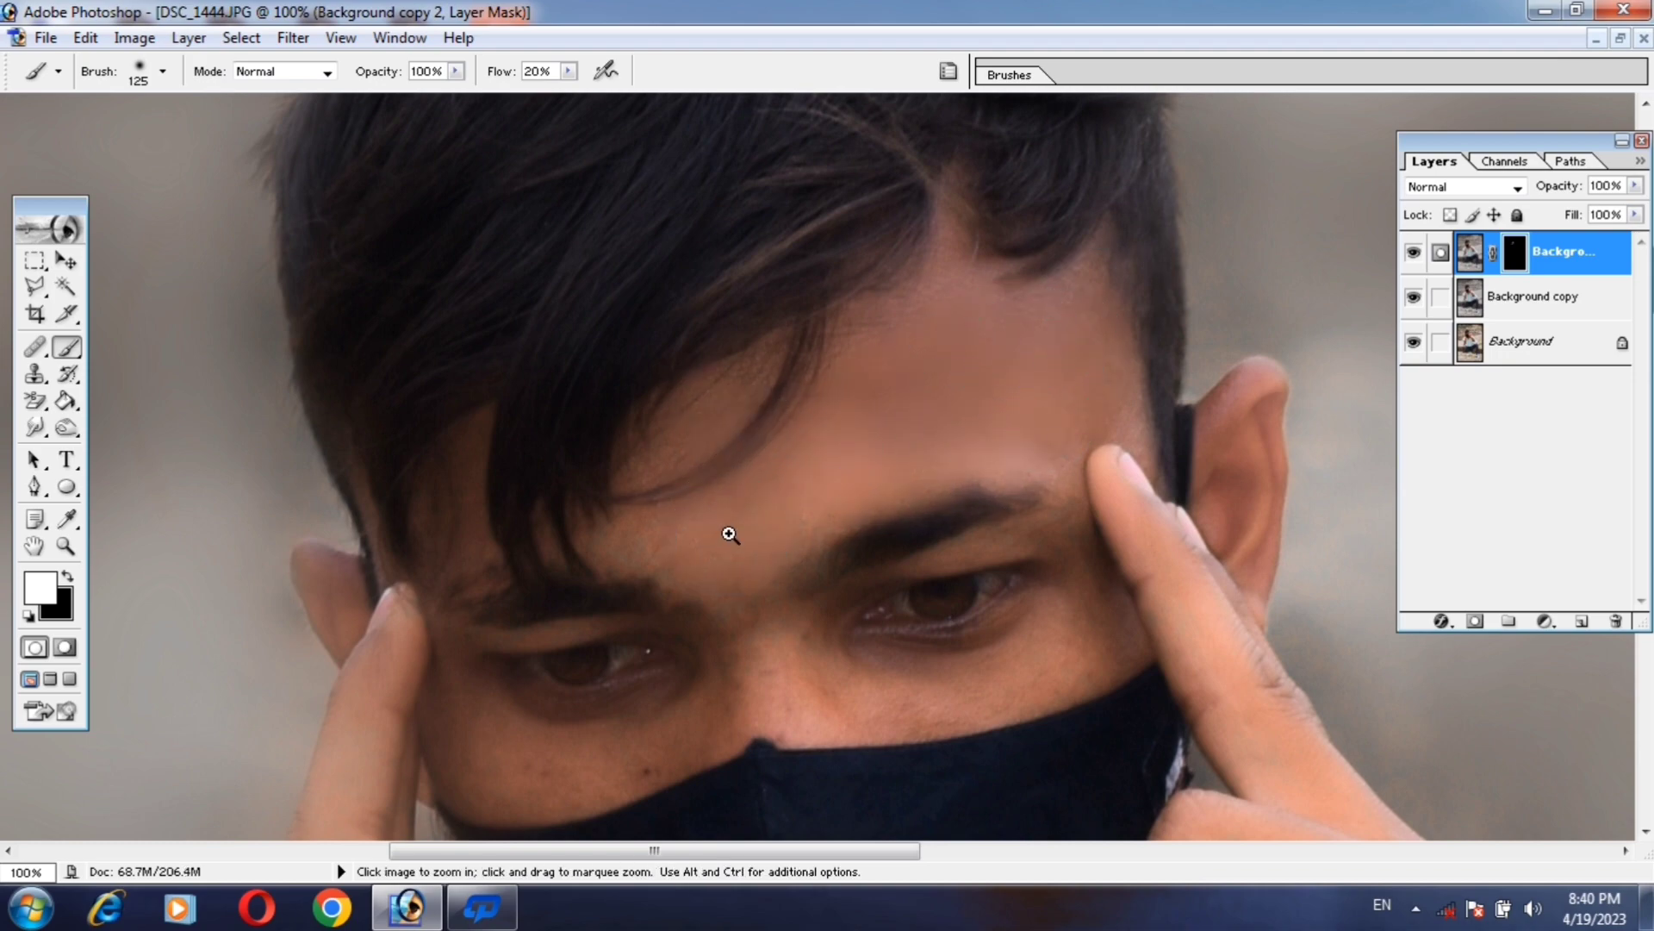
ctrl+click(700, 586)
drag(1003, 473, 856, 697)
key(bracketleft)
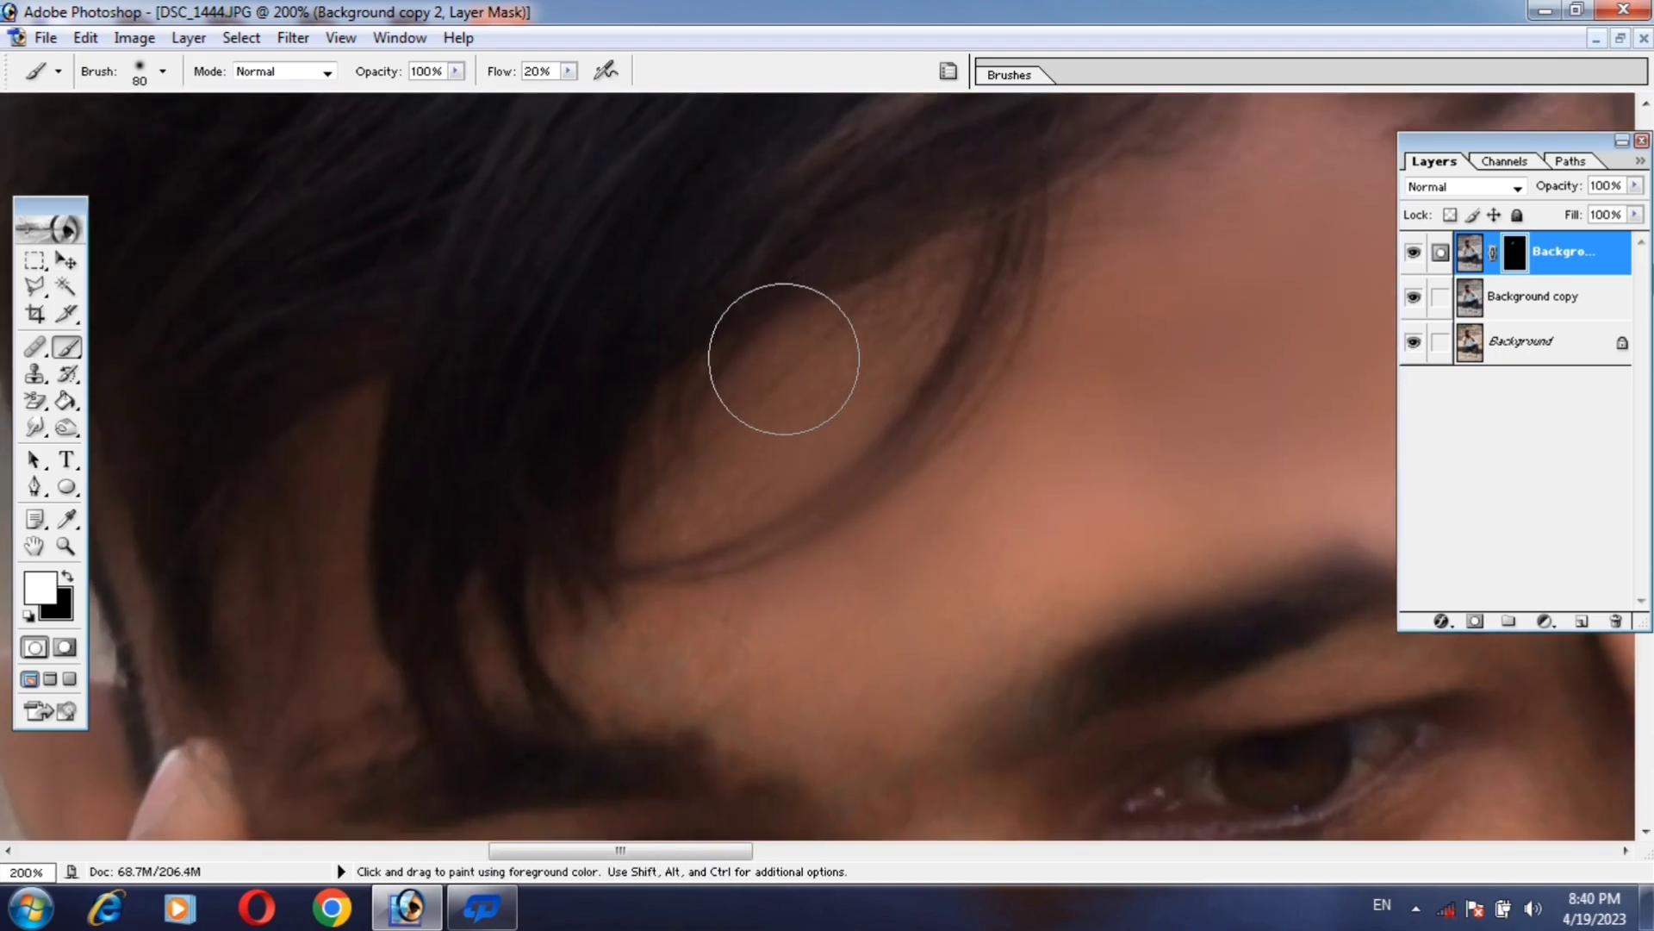
key(bracketleft)
key(bracketleft)
key(bracketleft)
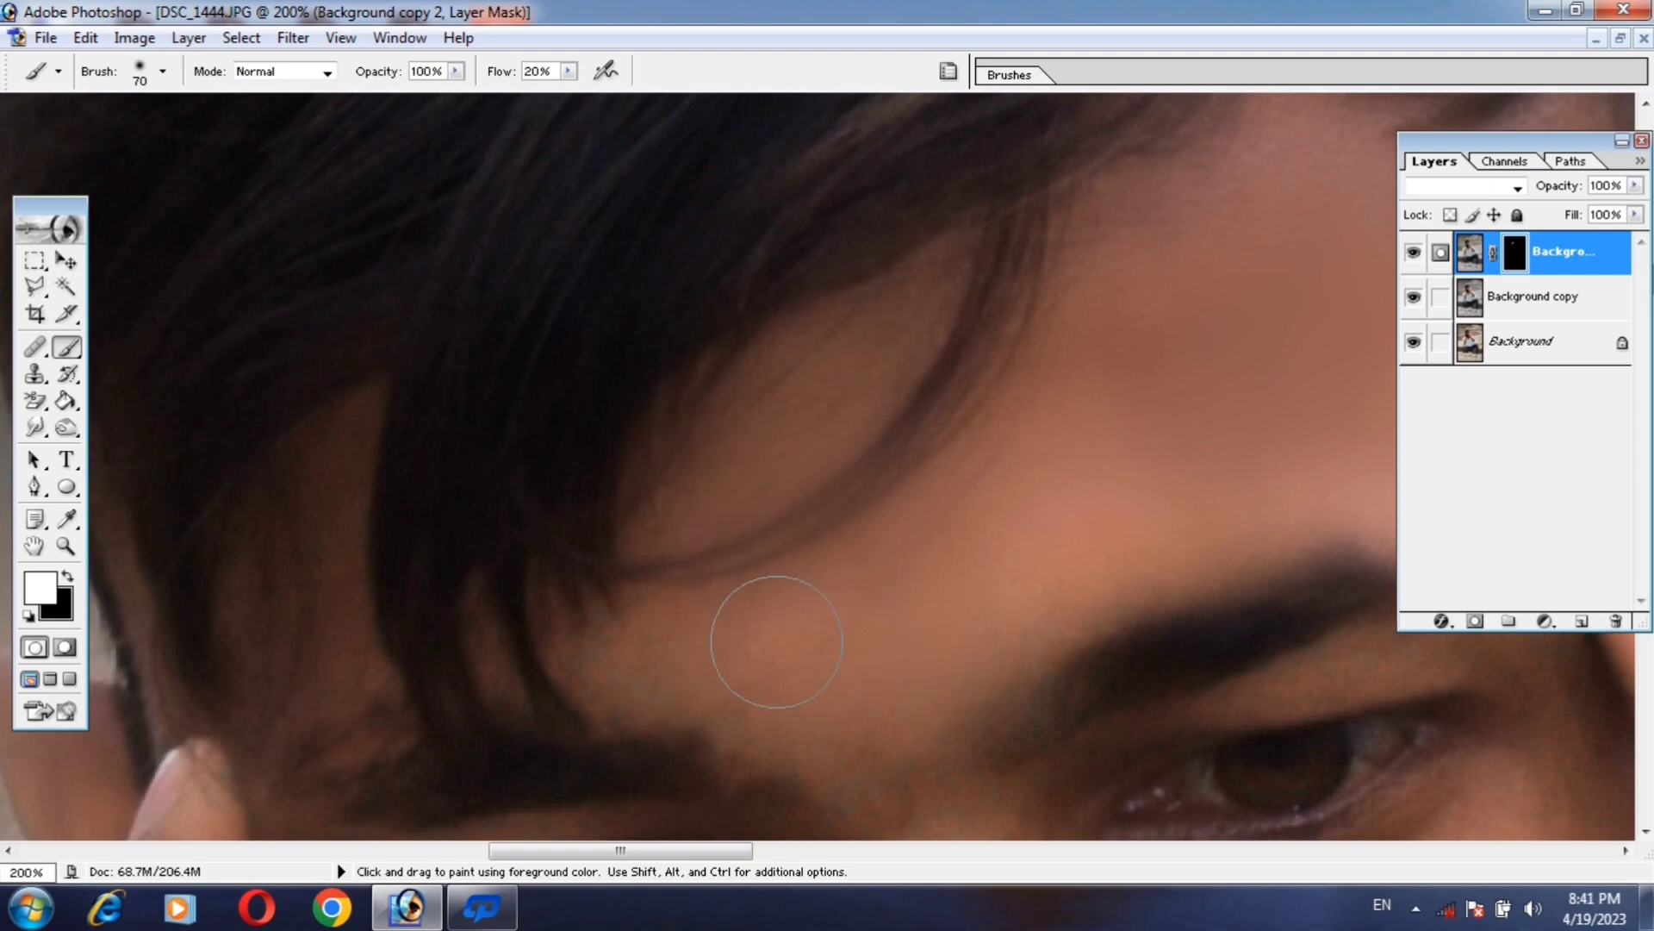
scroll(620, 689, down, 3)
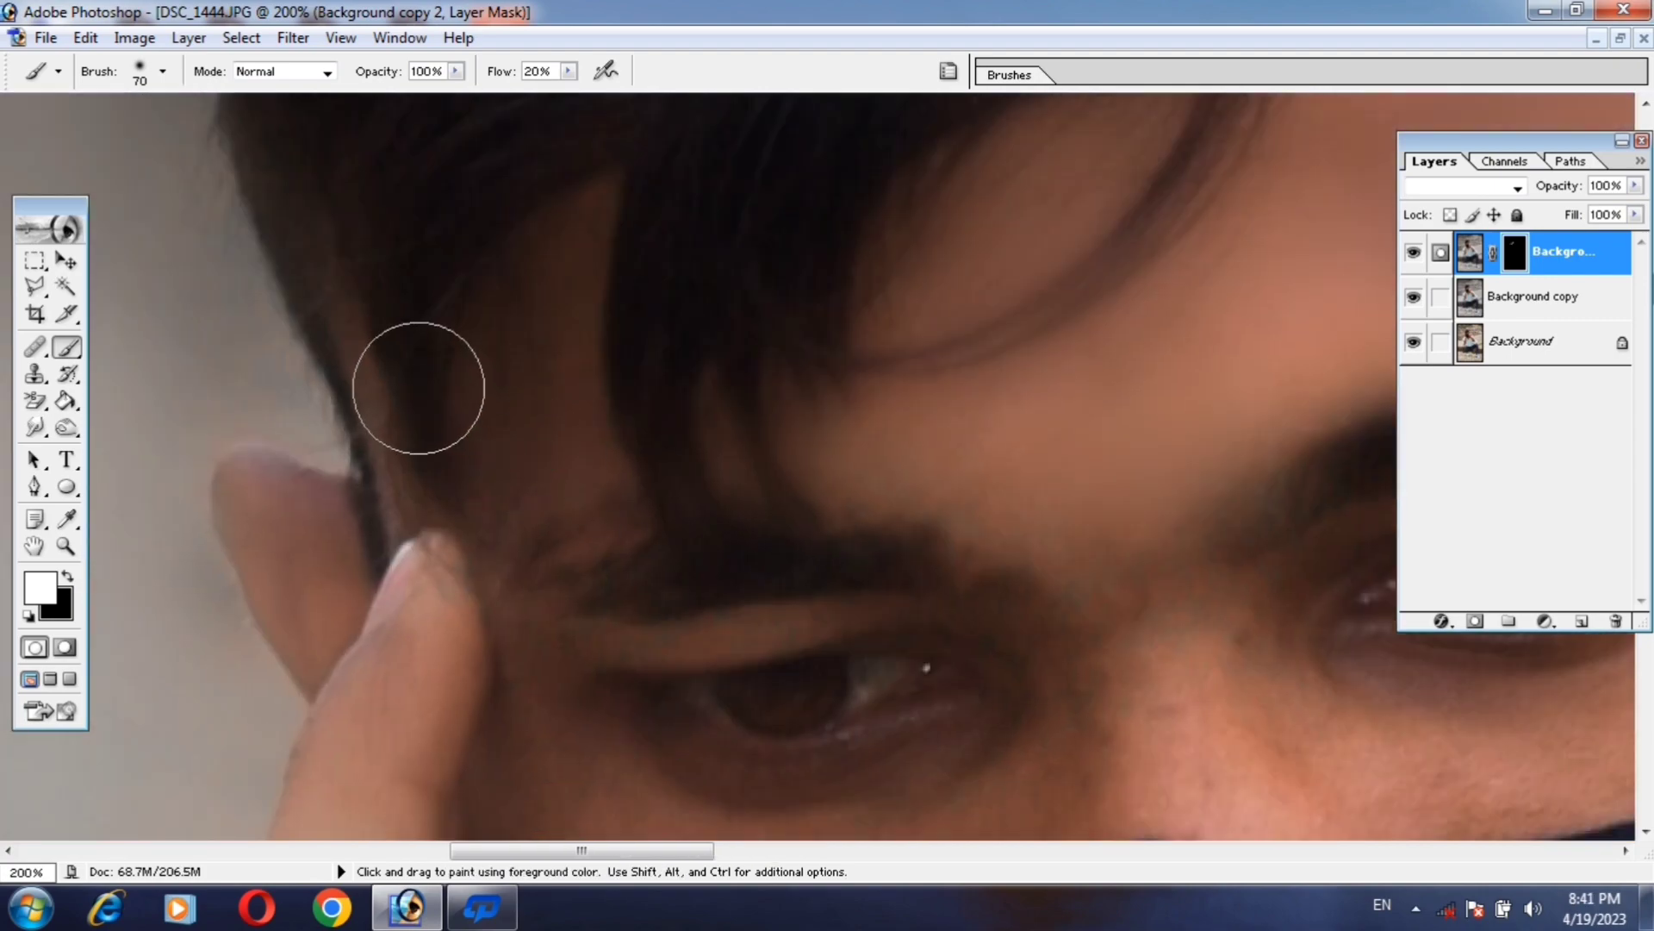
scroll(483, 388, down, 5)
drag(558, 366, 634, 460)
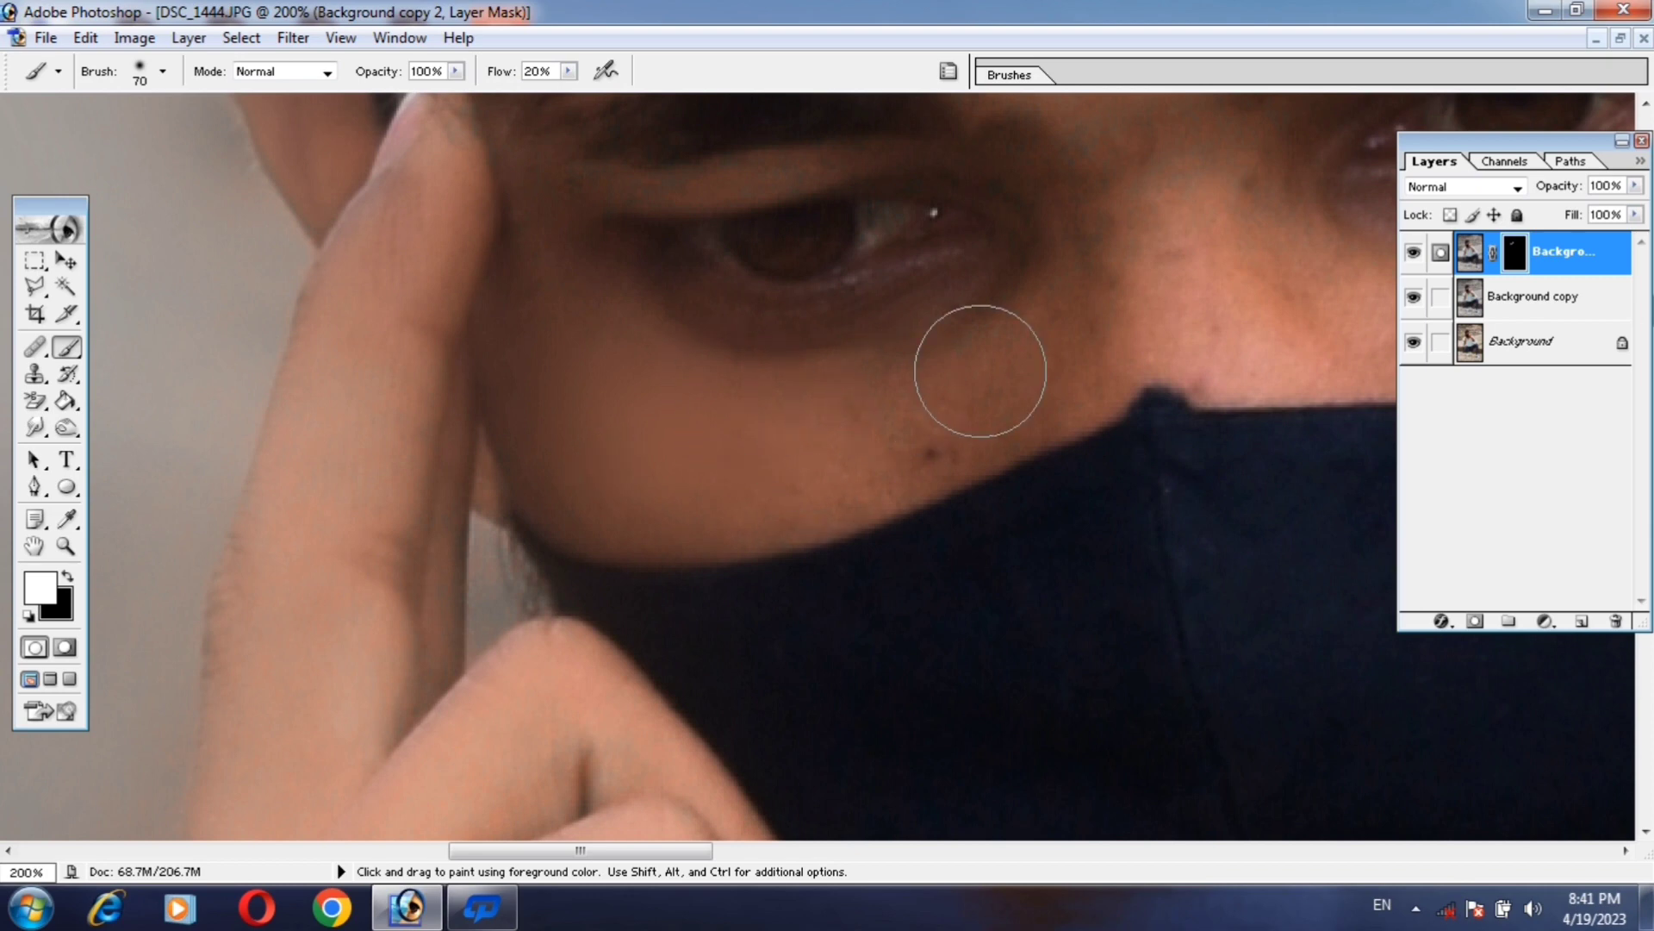
Paint the blurred copy onto the skin around the eye, brows and forehead.
drag(1147, 442, 742, 692)
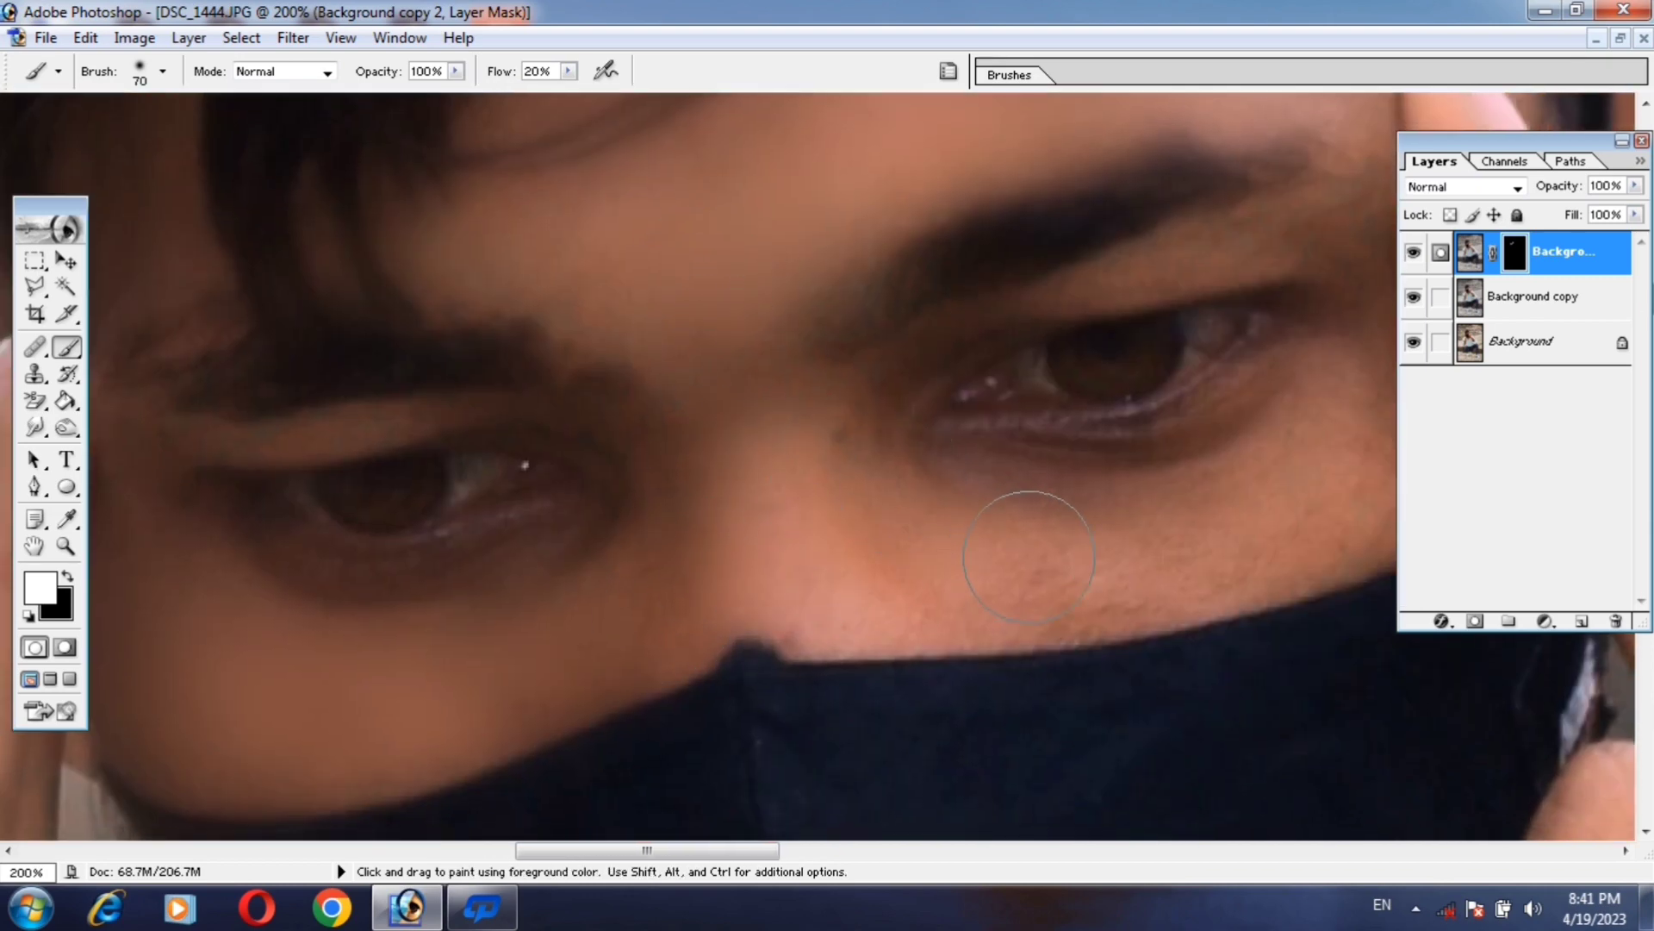
key(space)
drag(1024, 583, 805, 492)
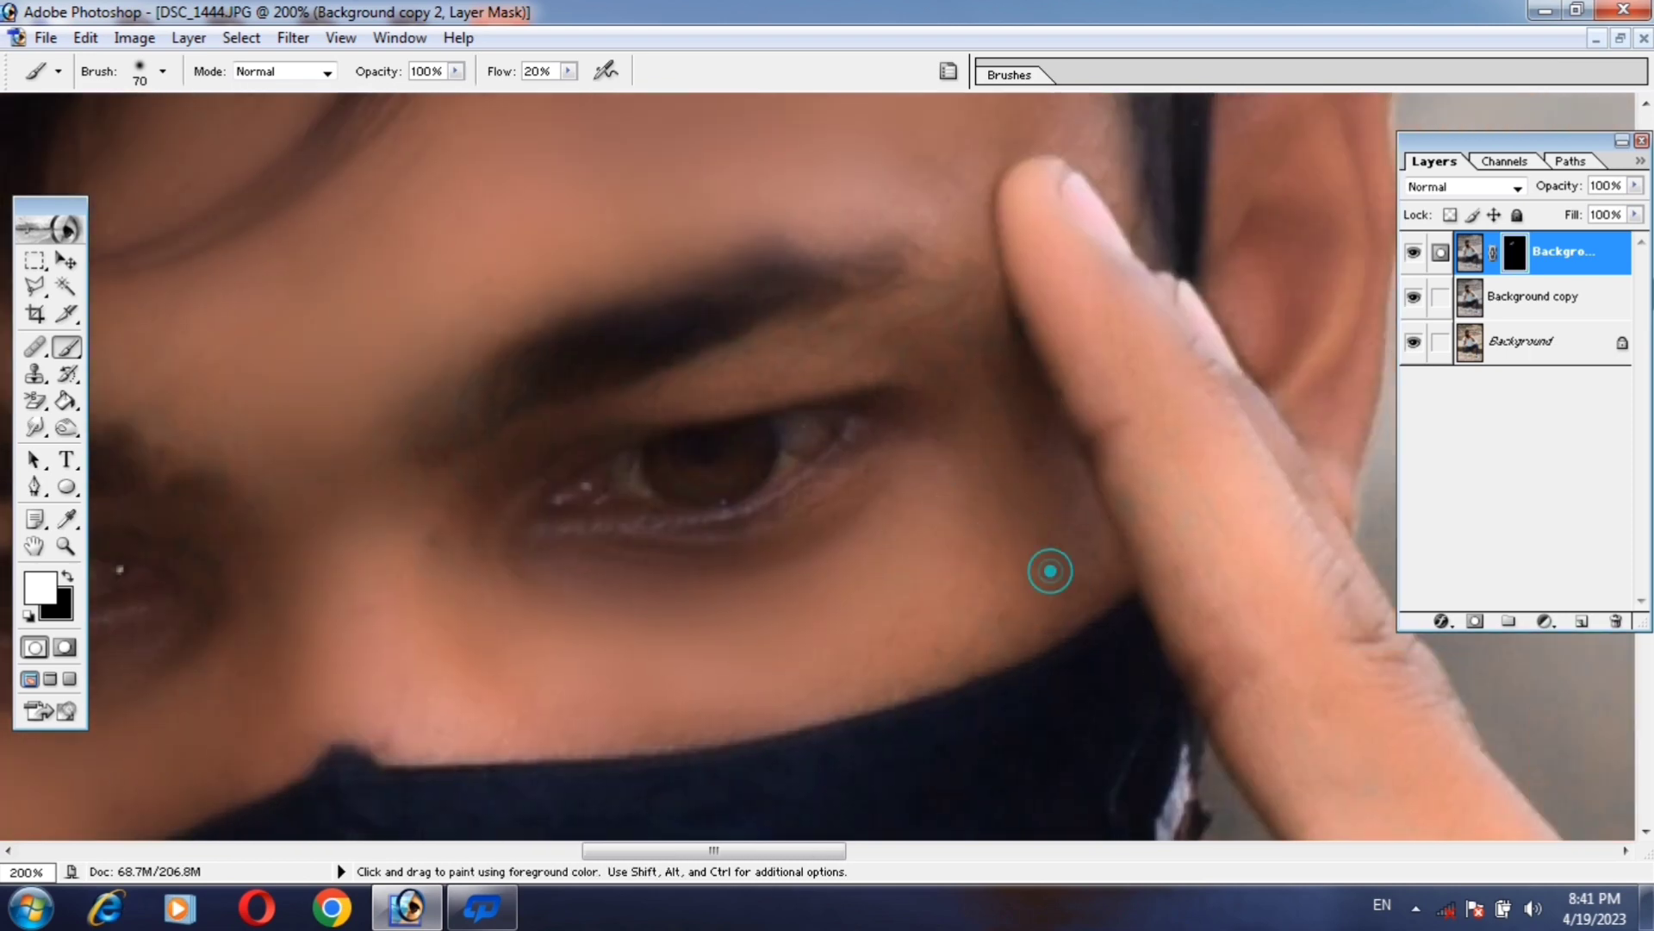
drag(757, 491, 757, 628)
key(bracketleft)
key(bracketleft)
key(bracketleft)
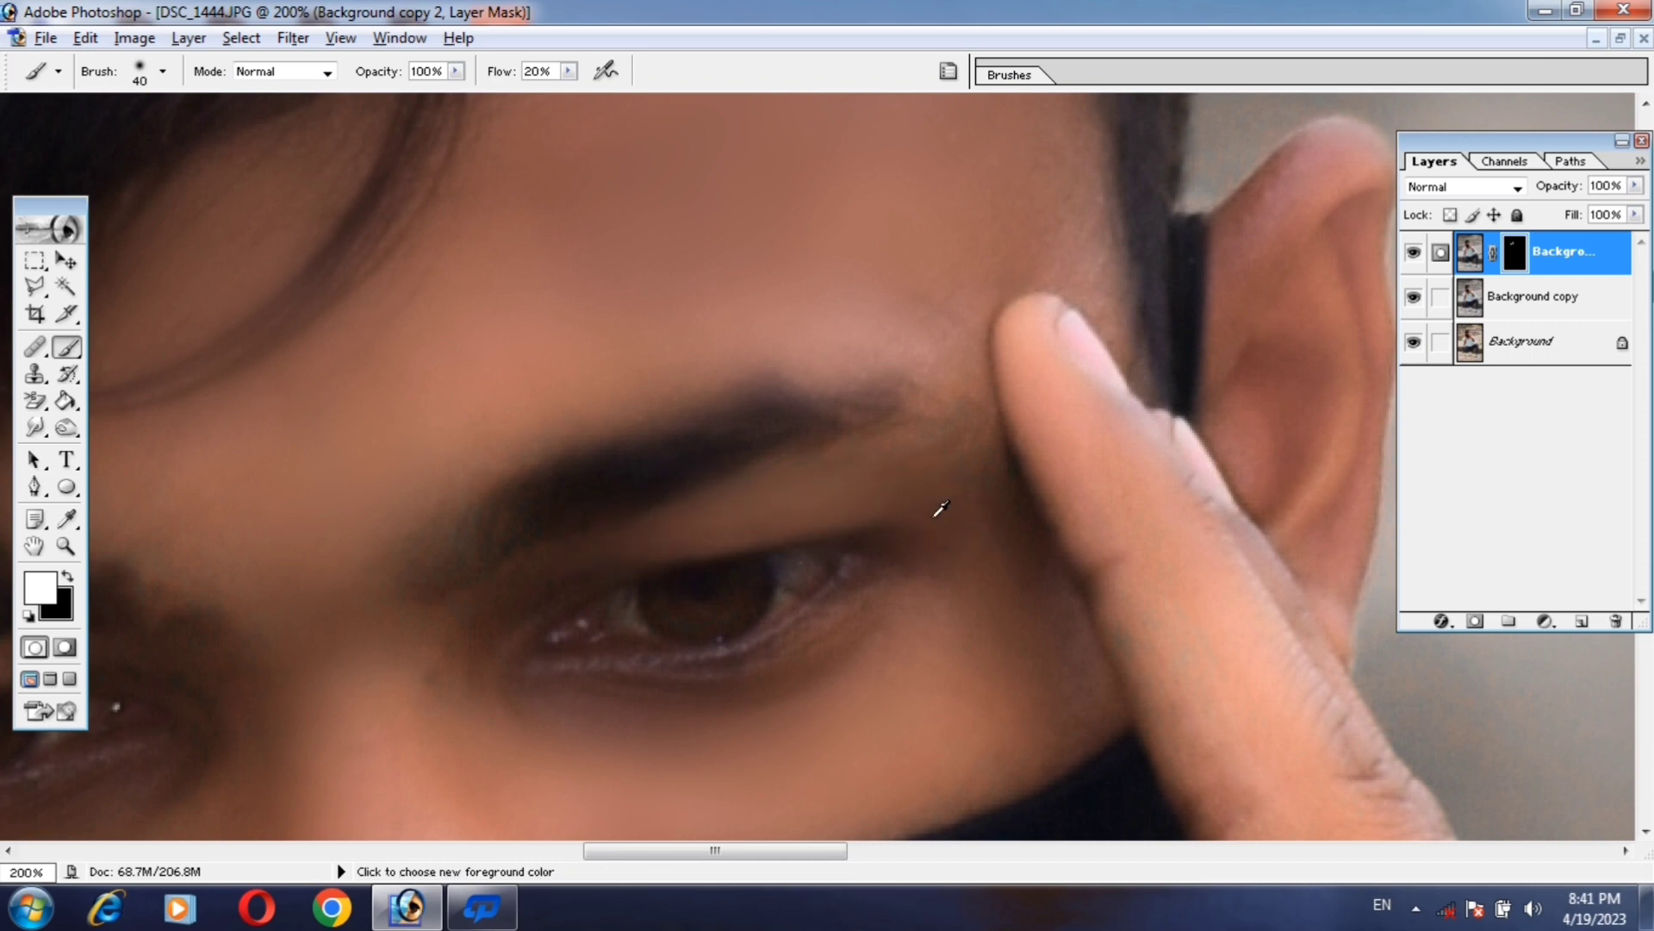
key(alt+space)
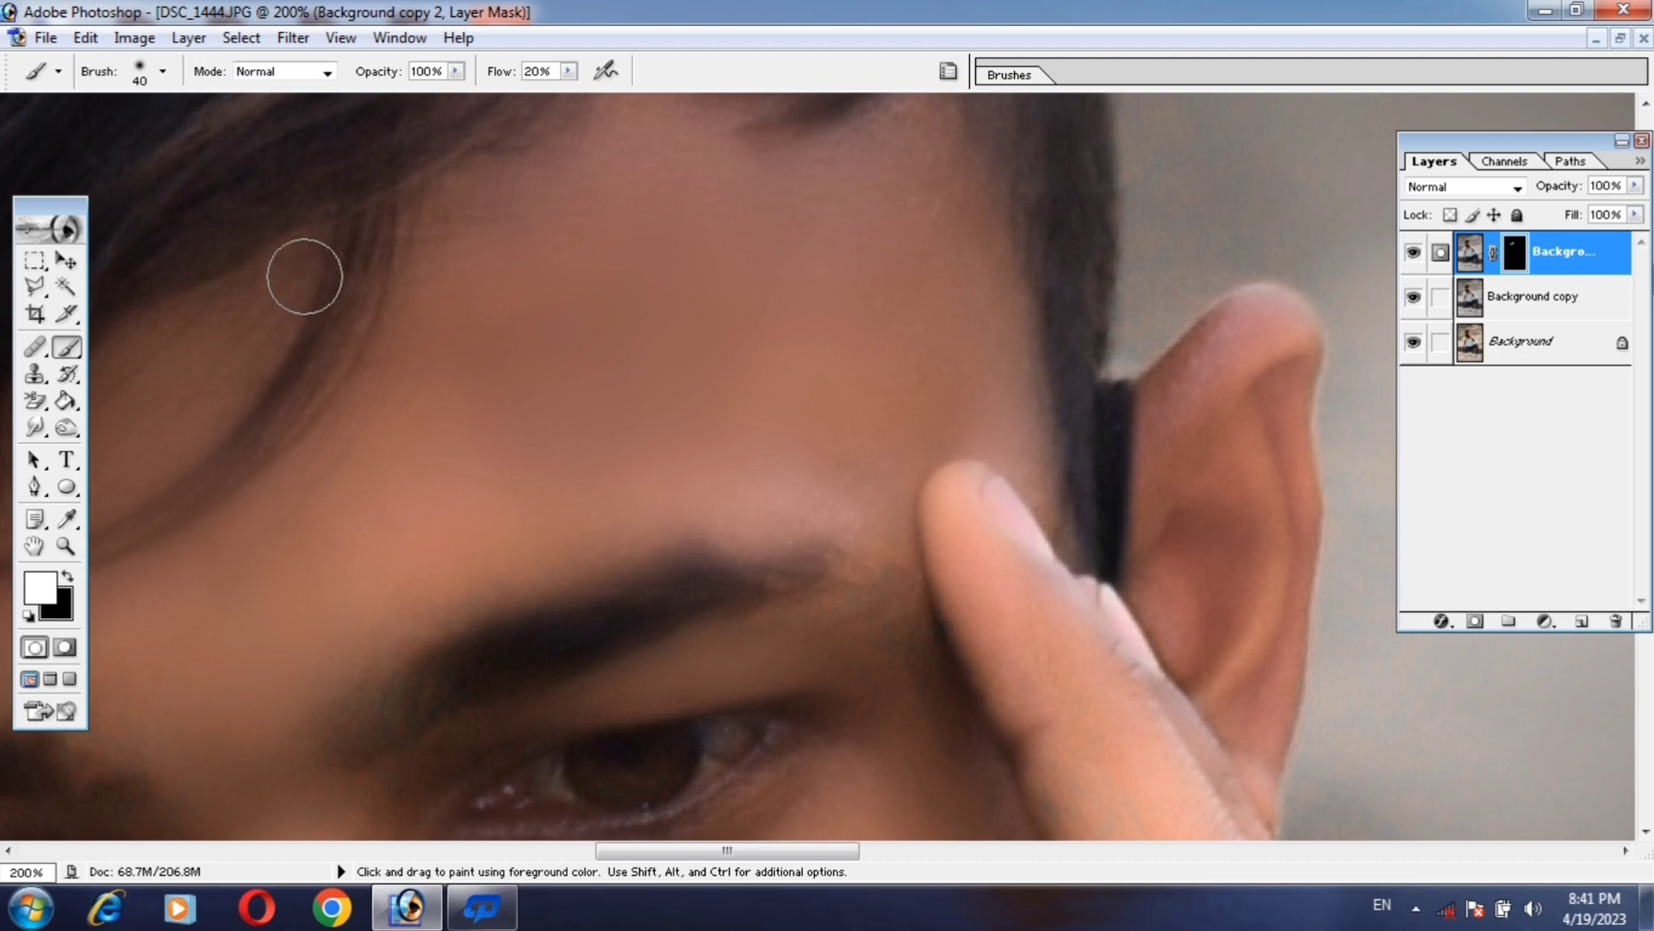
alt+click(424, 351)
Zoom to the neck, enlarge the brush and dab smoothing onto the neck skin.
drag(535, 789, 586, 324)
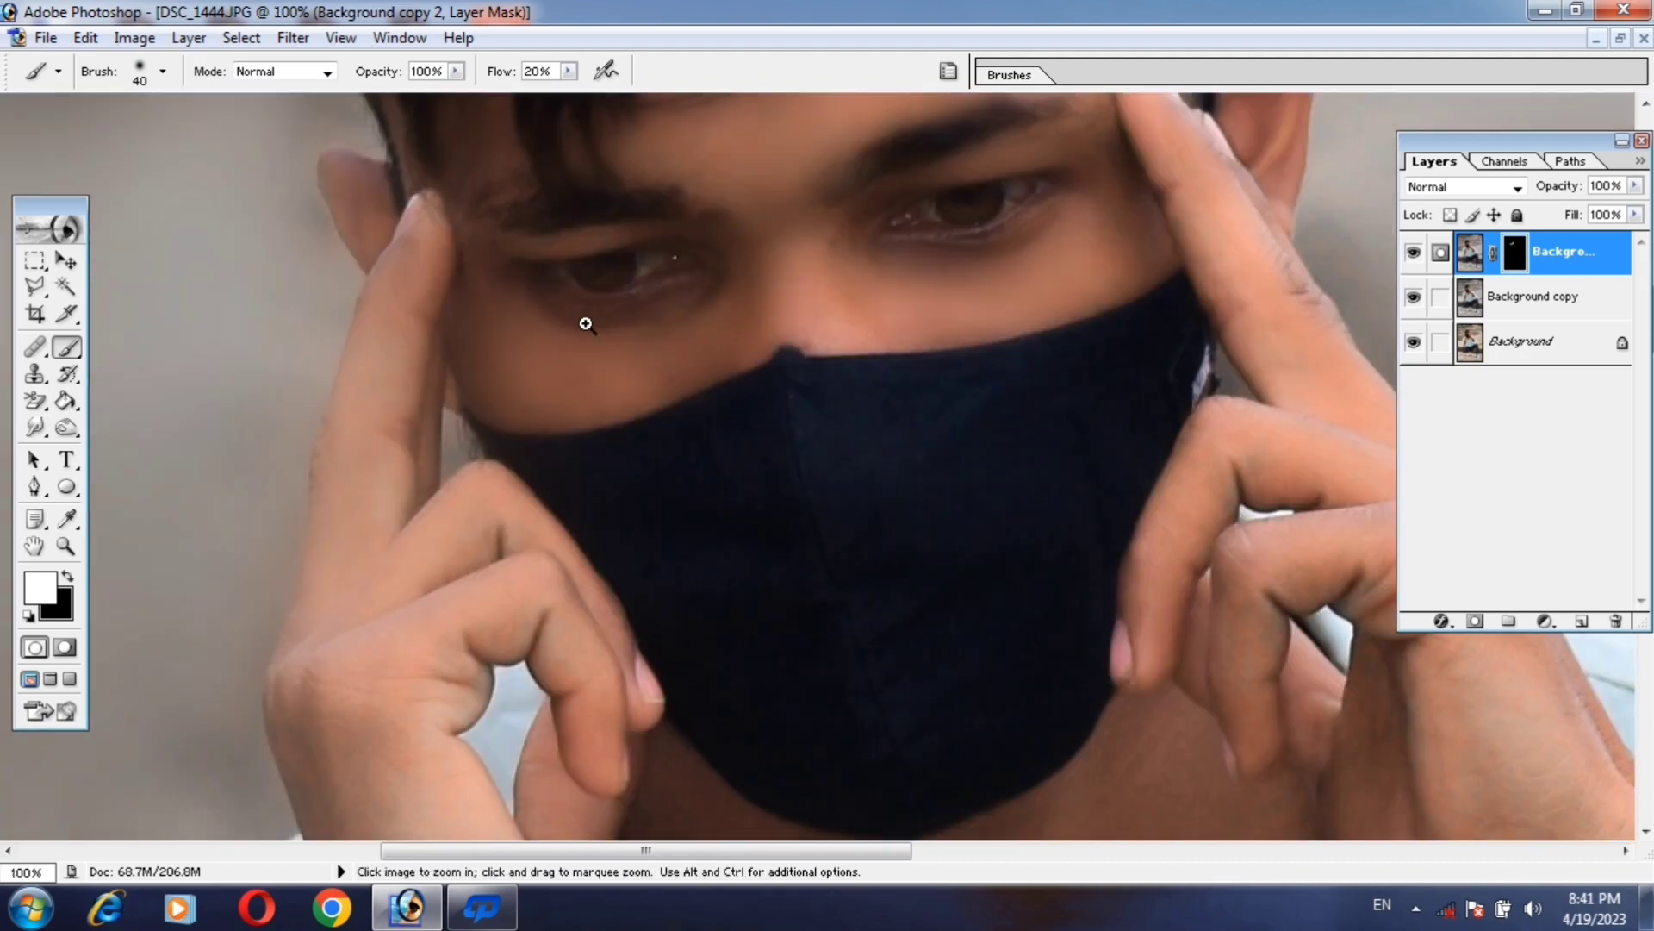
click(659, 372)
scroll(602, 439, up, 4)
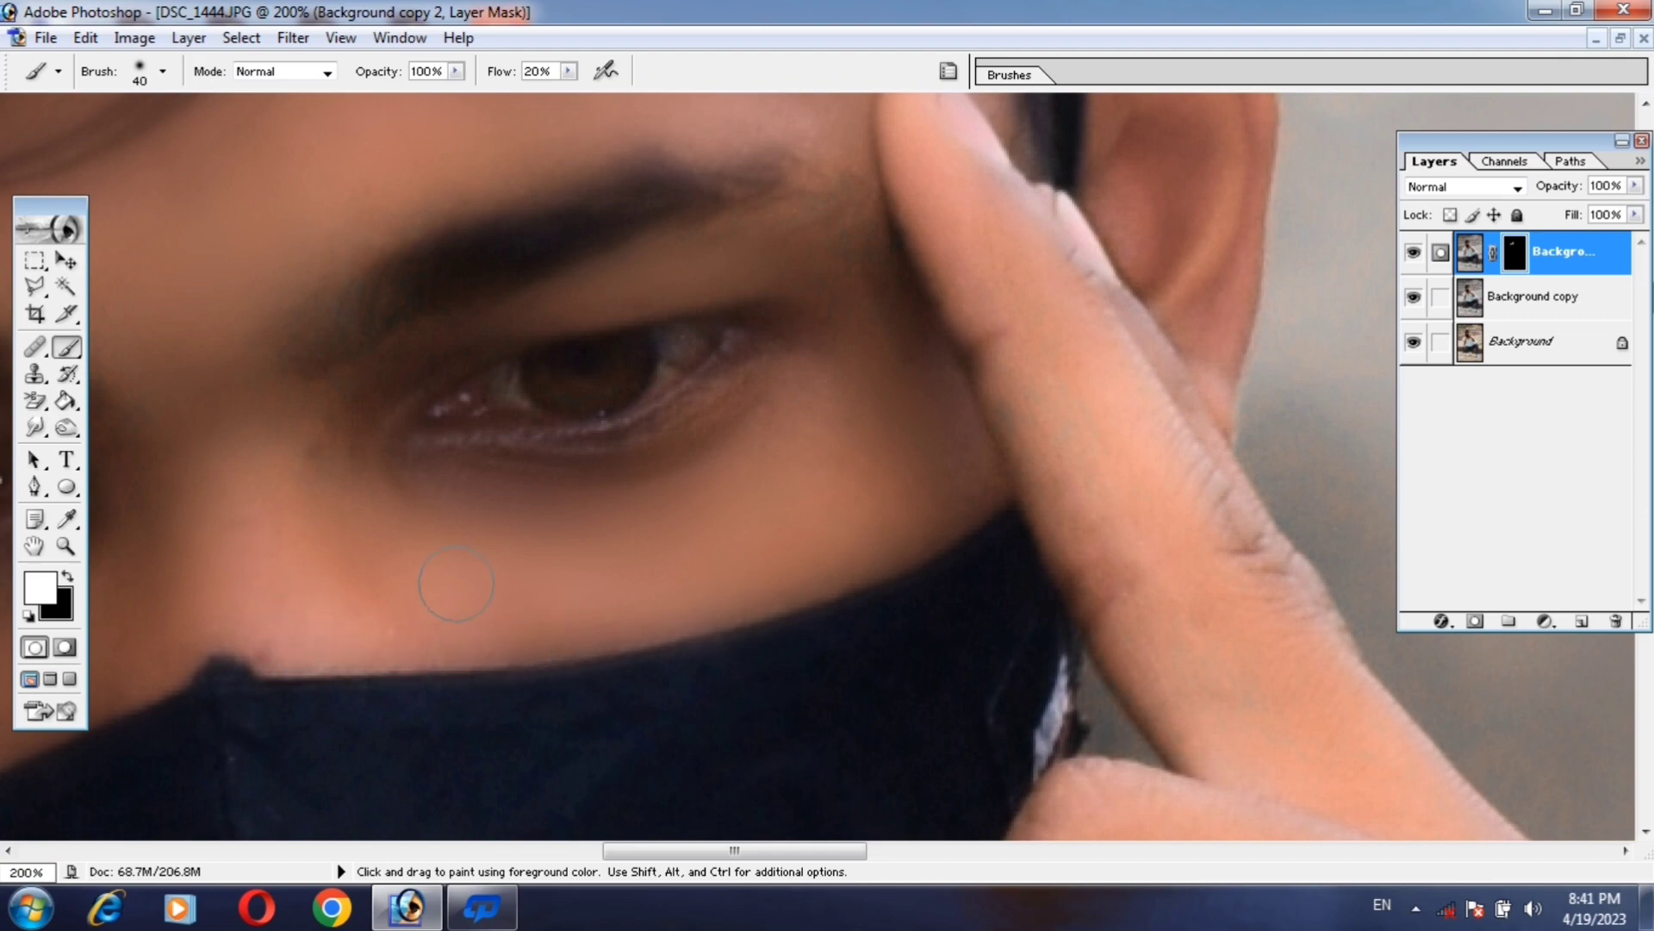
alt+click(480, 591)
scroll(674, 474, down, 3)
click(671, 416)
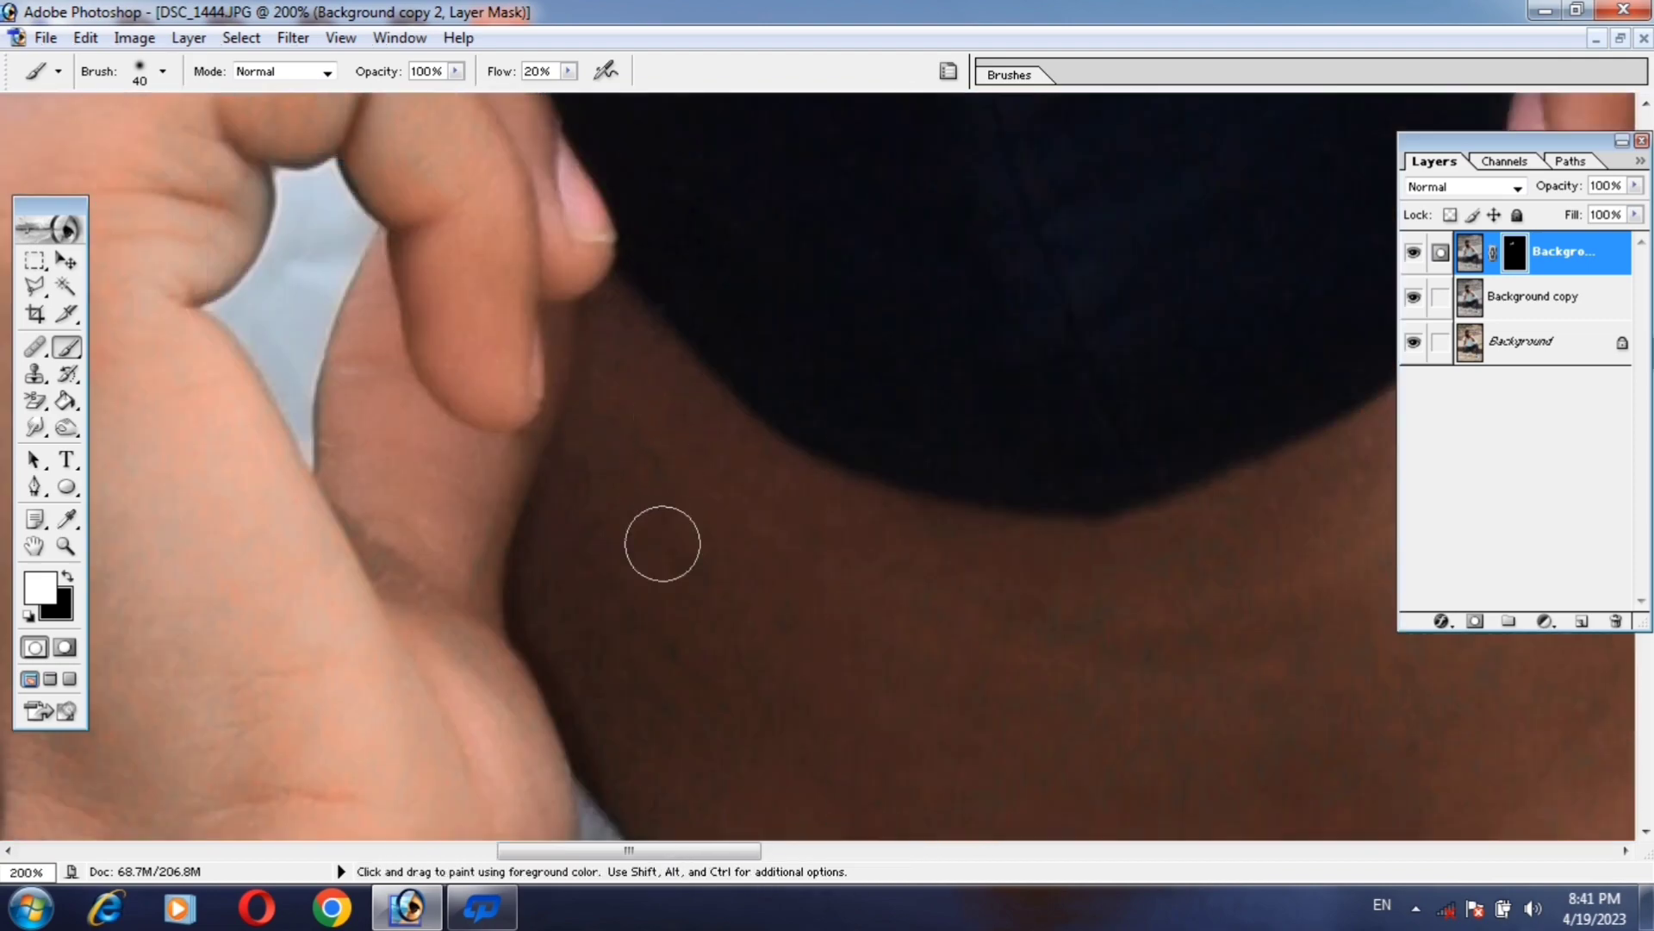
key(bracketright)
key(bracketright)
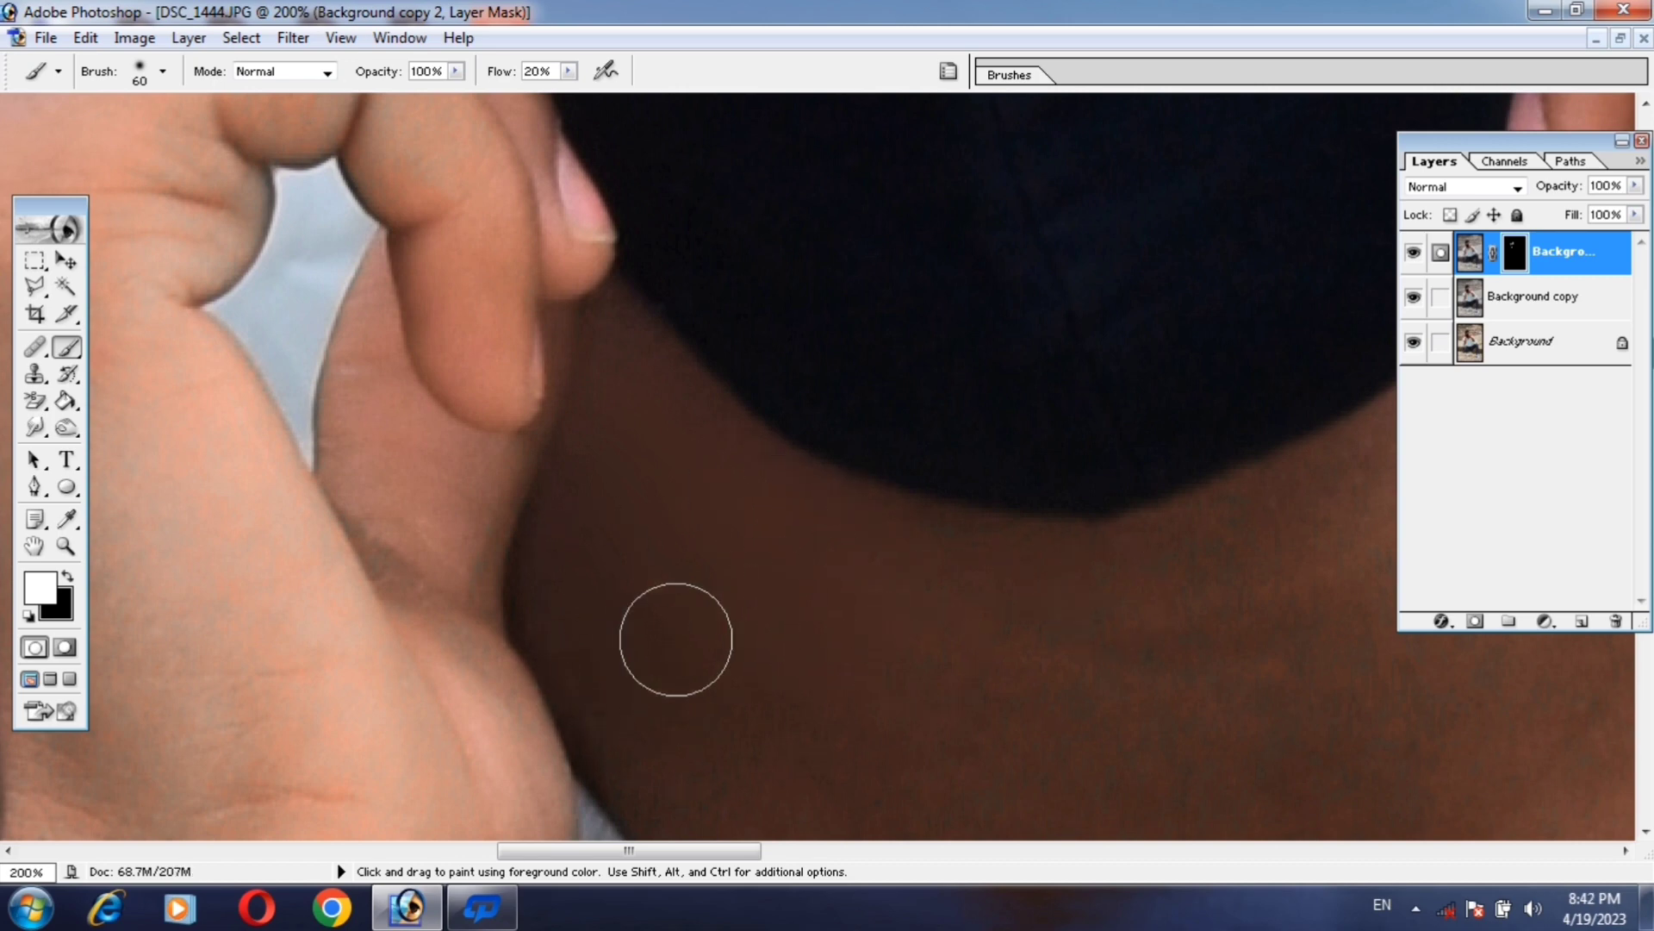
scroll(675, 643, down, 3)
scroll(853, 620, right, 2)
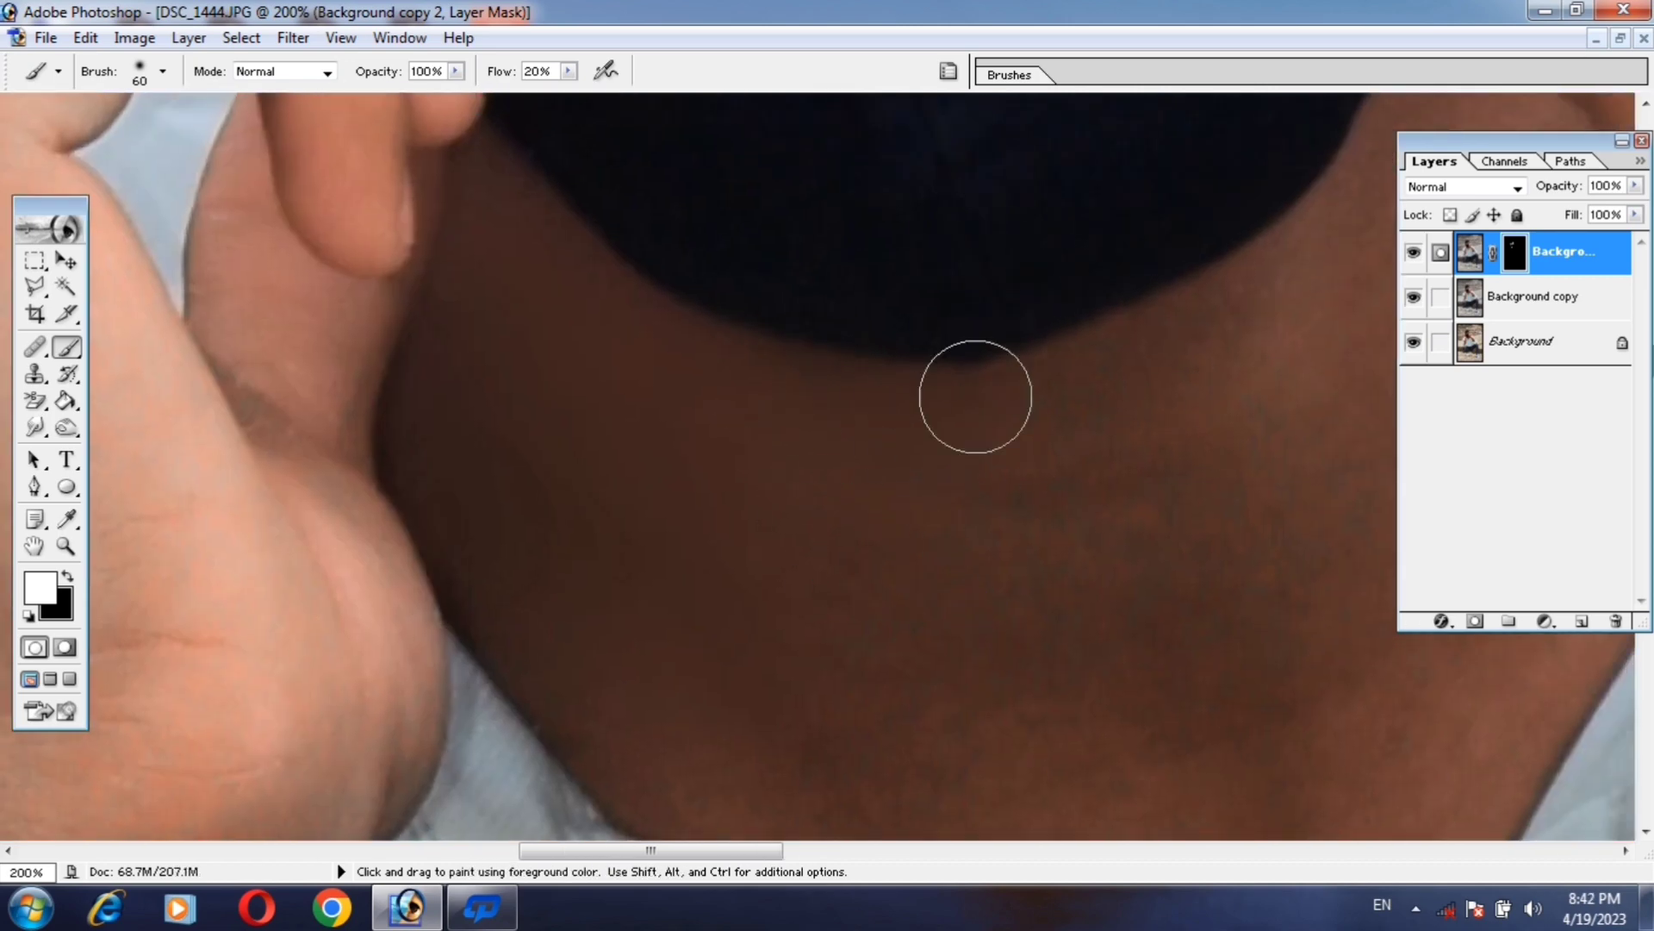
scroll(868, 591, down, 3)
key(bracketright)
key(bracketright)
click(753, 543)
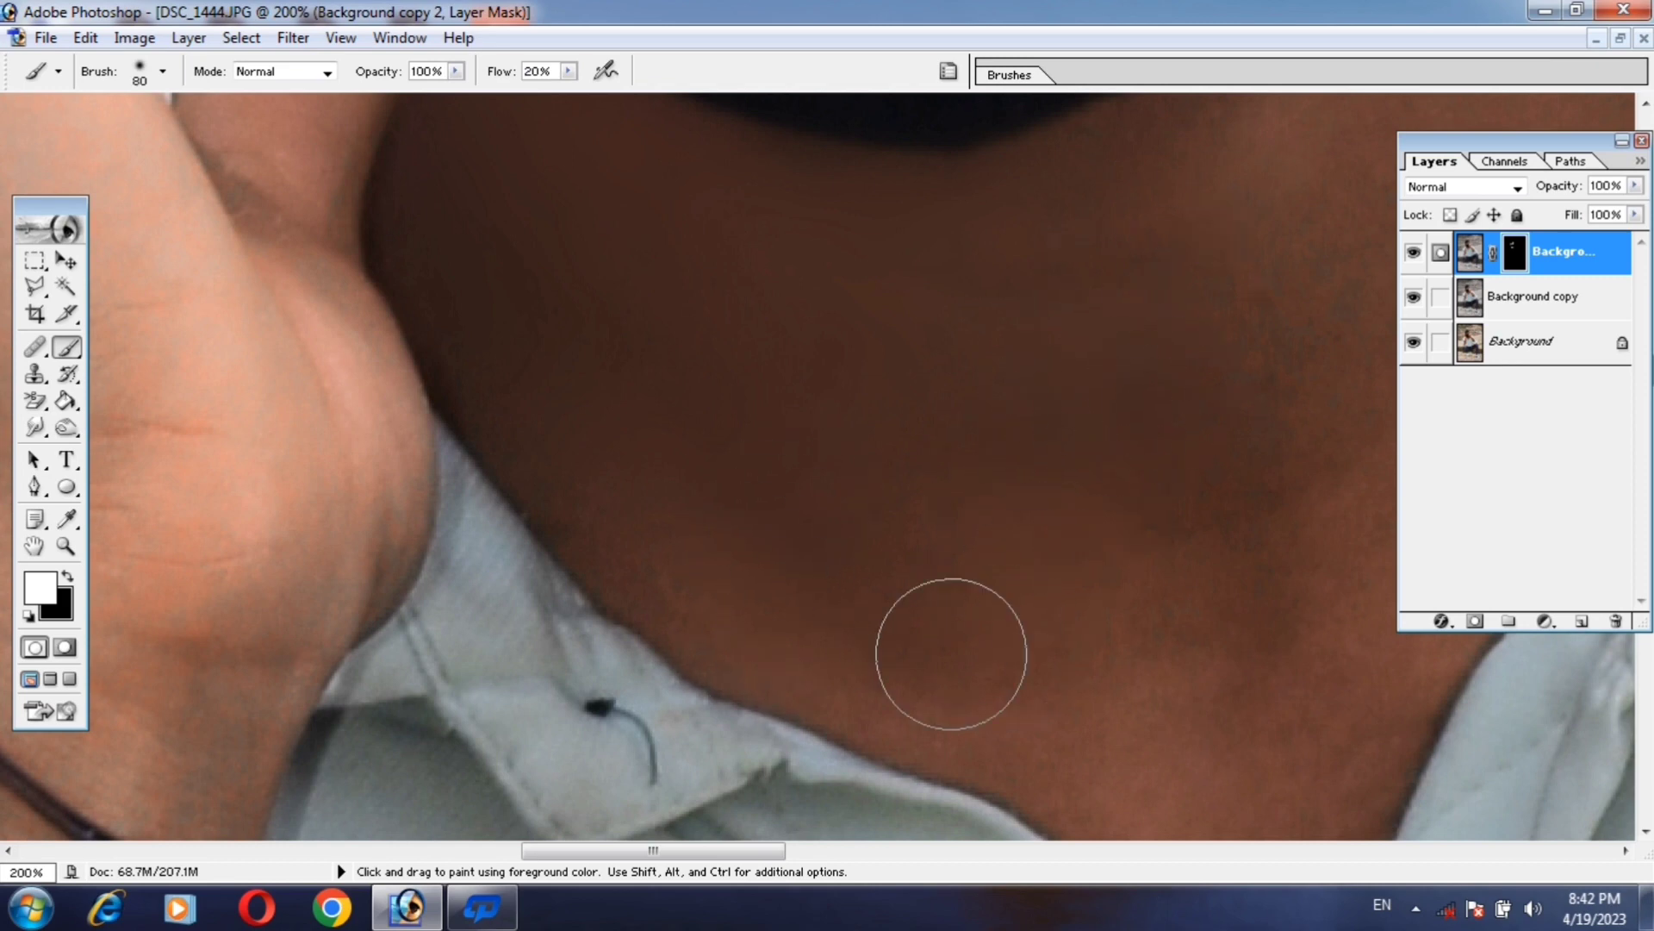
Smooth the skin below the mask and inside the V-neck, then zoom out to 12.5%.
scroll(1241, 712, right, 3)
drag(974, 383, 945, 517)
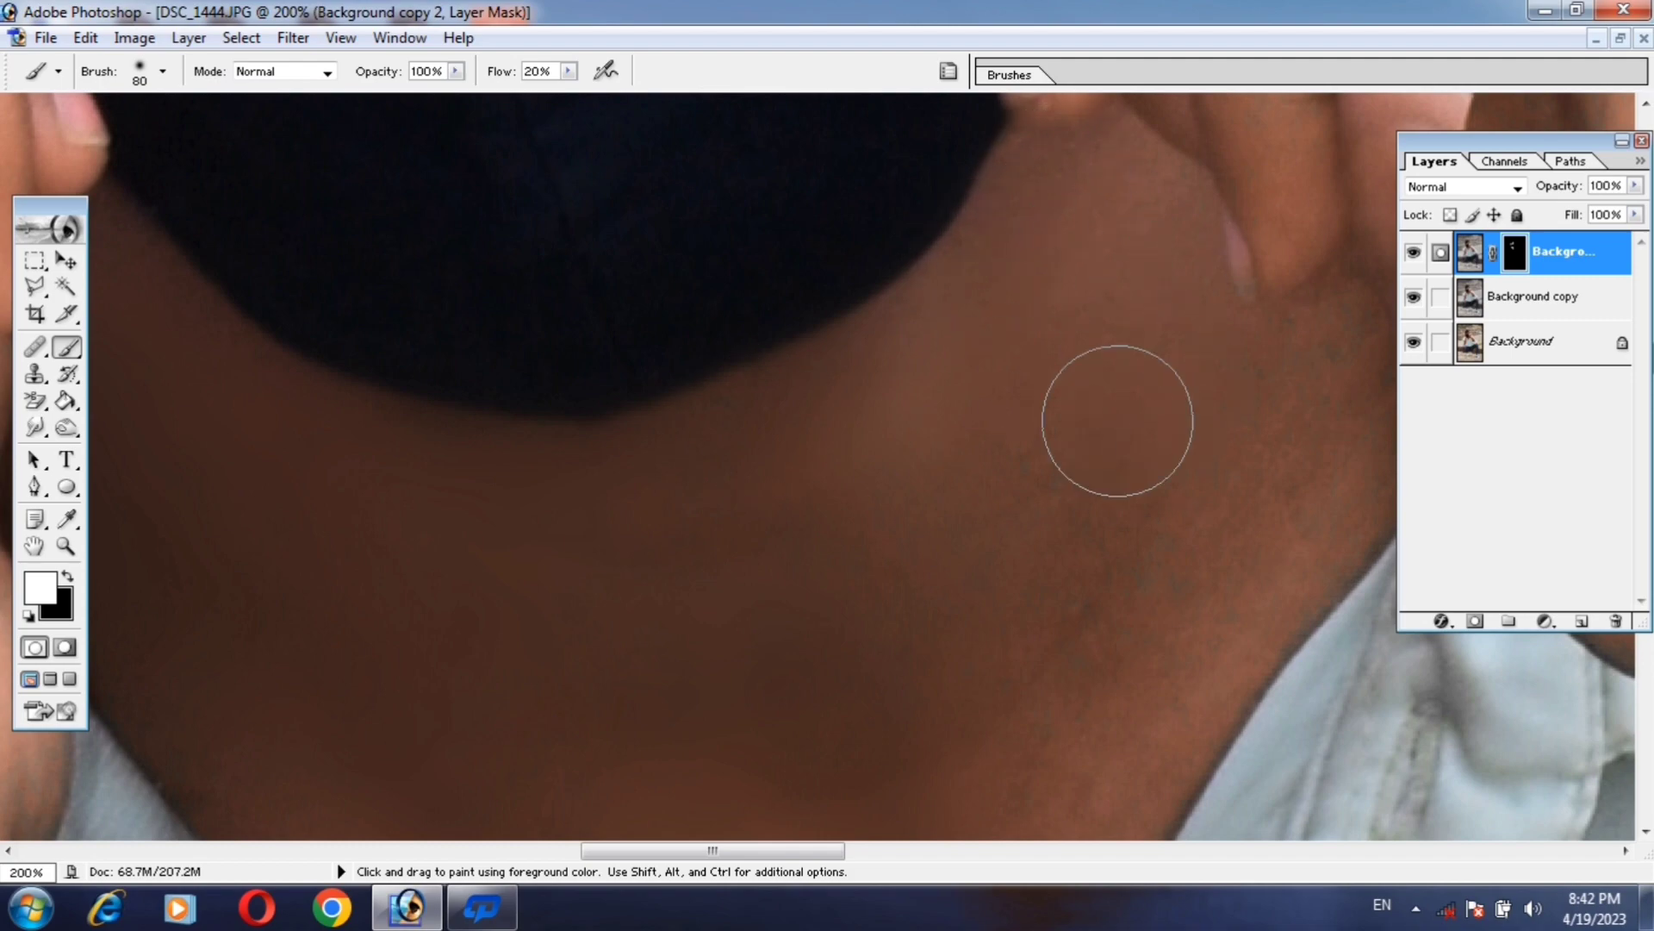
drag(1182, 627, 1184, 441)
scroll(1184, 441, down, 2)
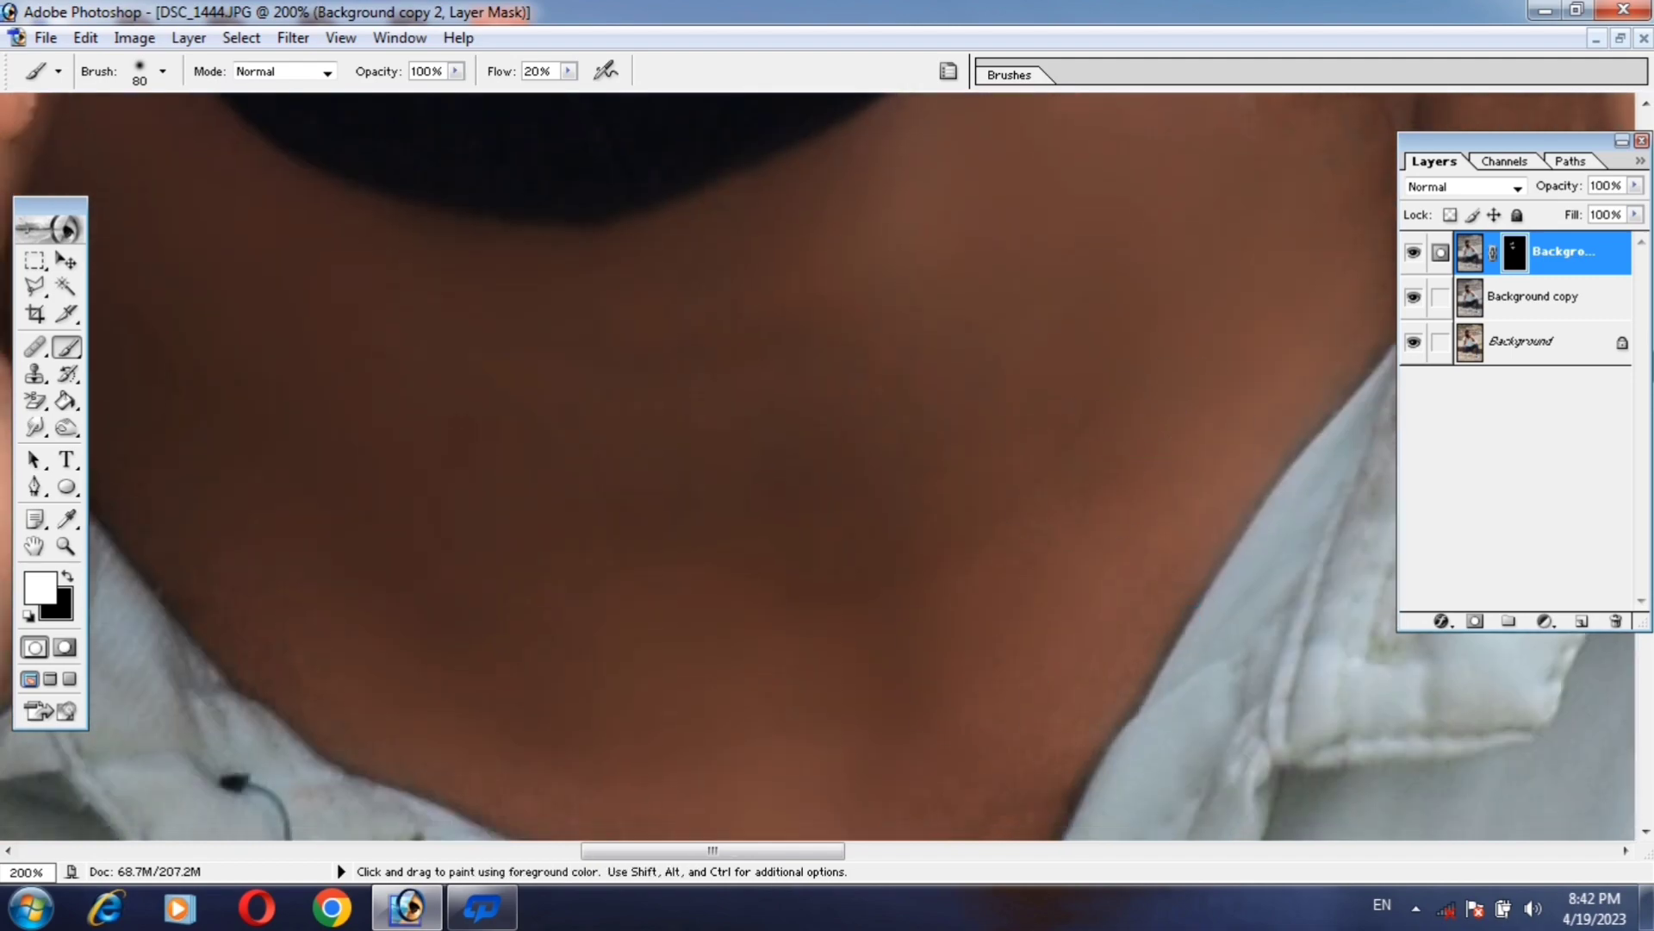
scroll(1078, 510, down, 2)
scroll(1078, 462, down, 2)
scroll(897, 488, up, 2)
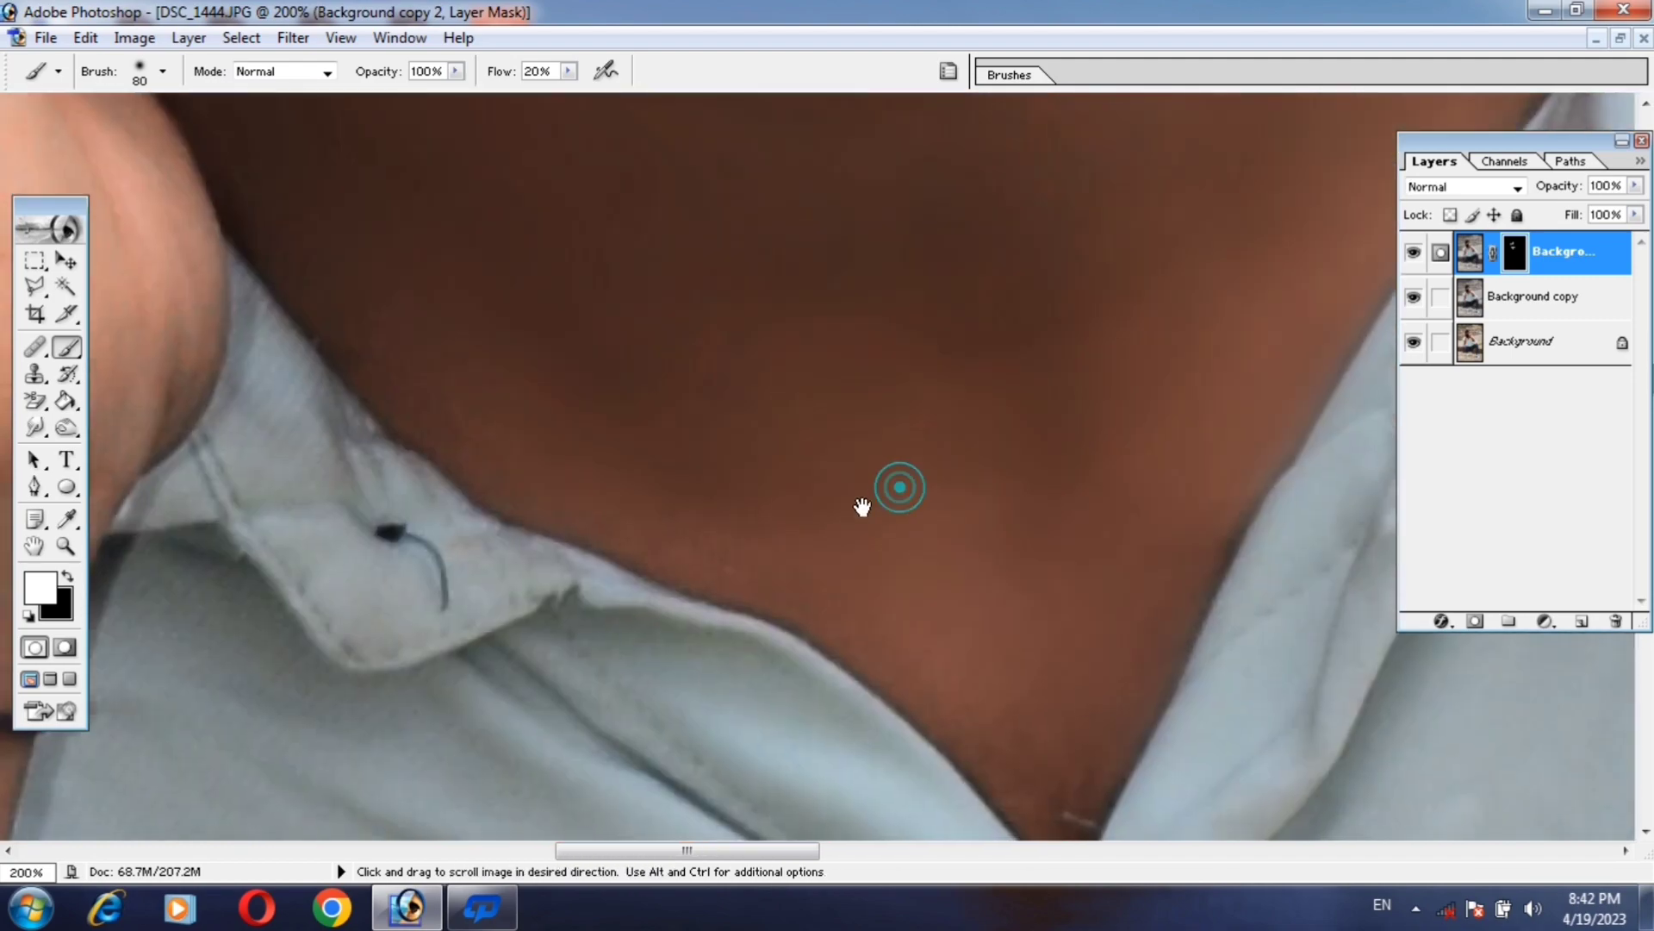
scroll(886, 621, down, 5)
key(bracketleft)
key(bracketleft)
key(bracketleft)
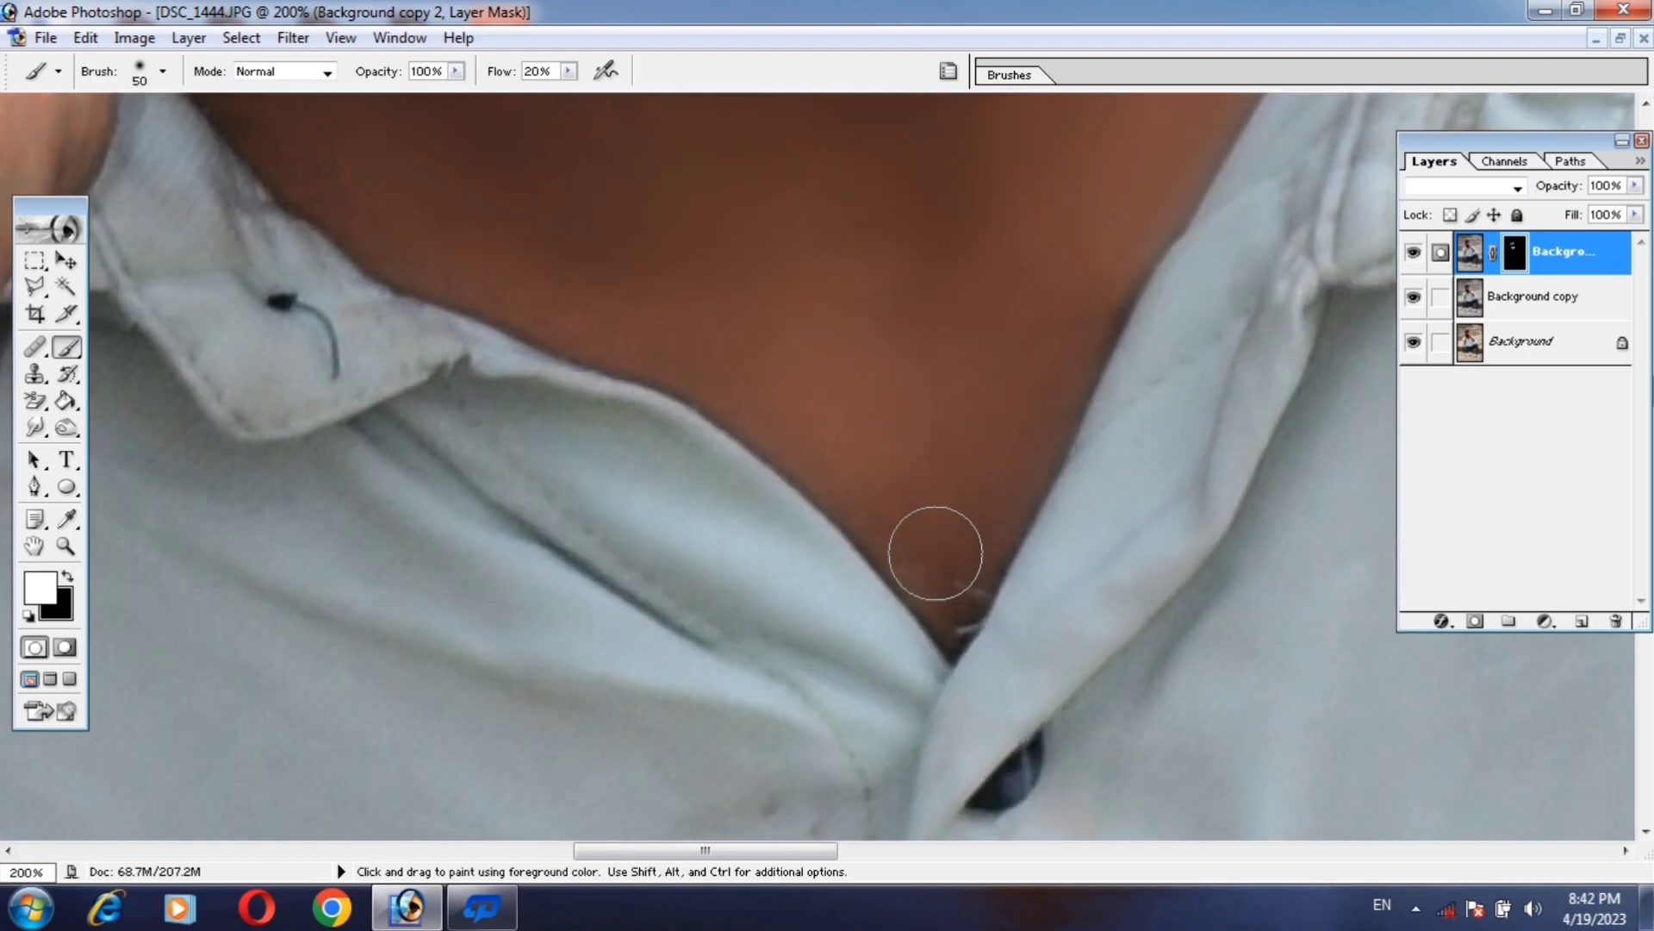
drag(1000, 333, 971, 594)
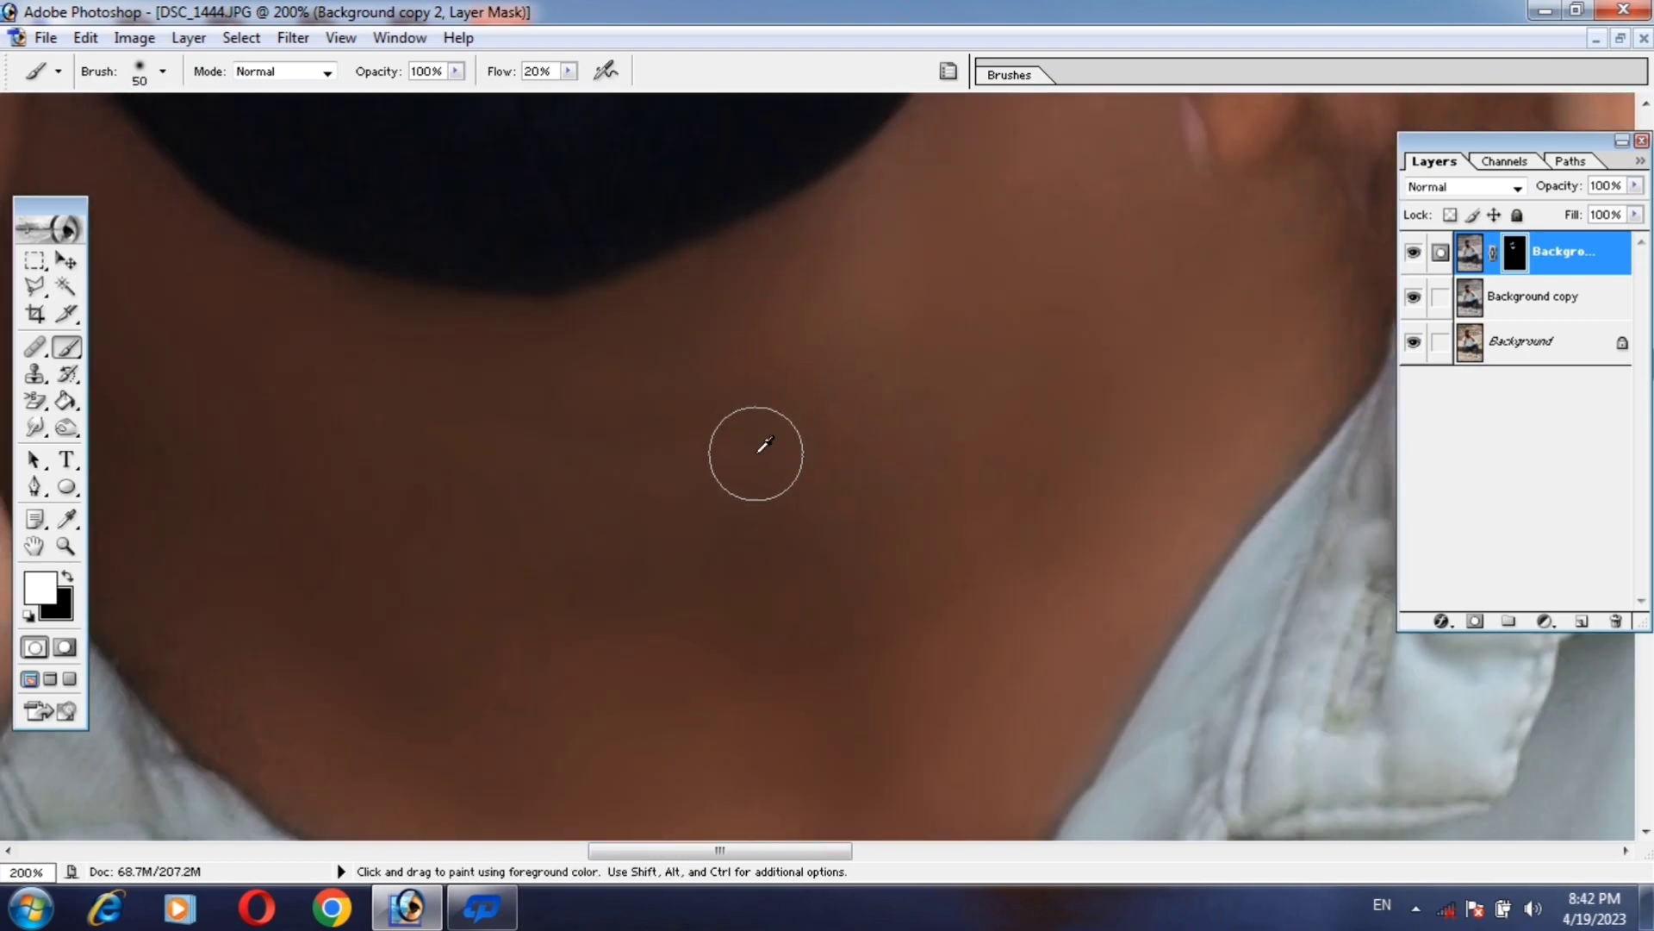
ctrl+alt+click(759, 450)
Add a Selective Color layer with Reds Black -54 and Yellows Black -35.
ctrl+alt+click(756, 454)
ctrl+alt+click(757, 454)
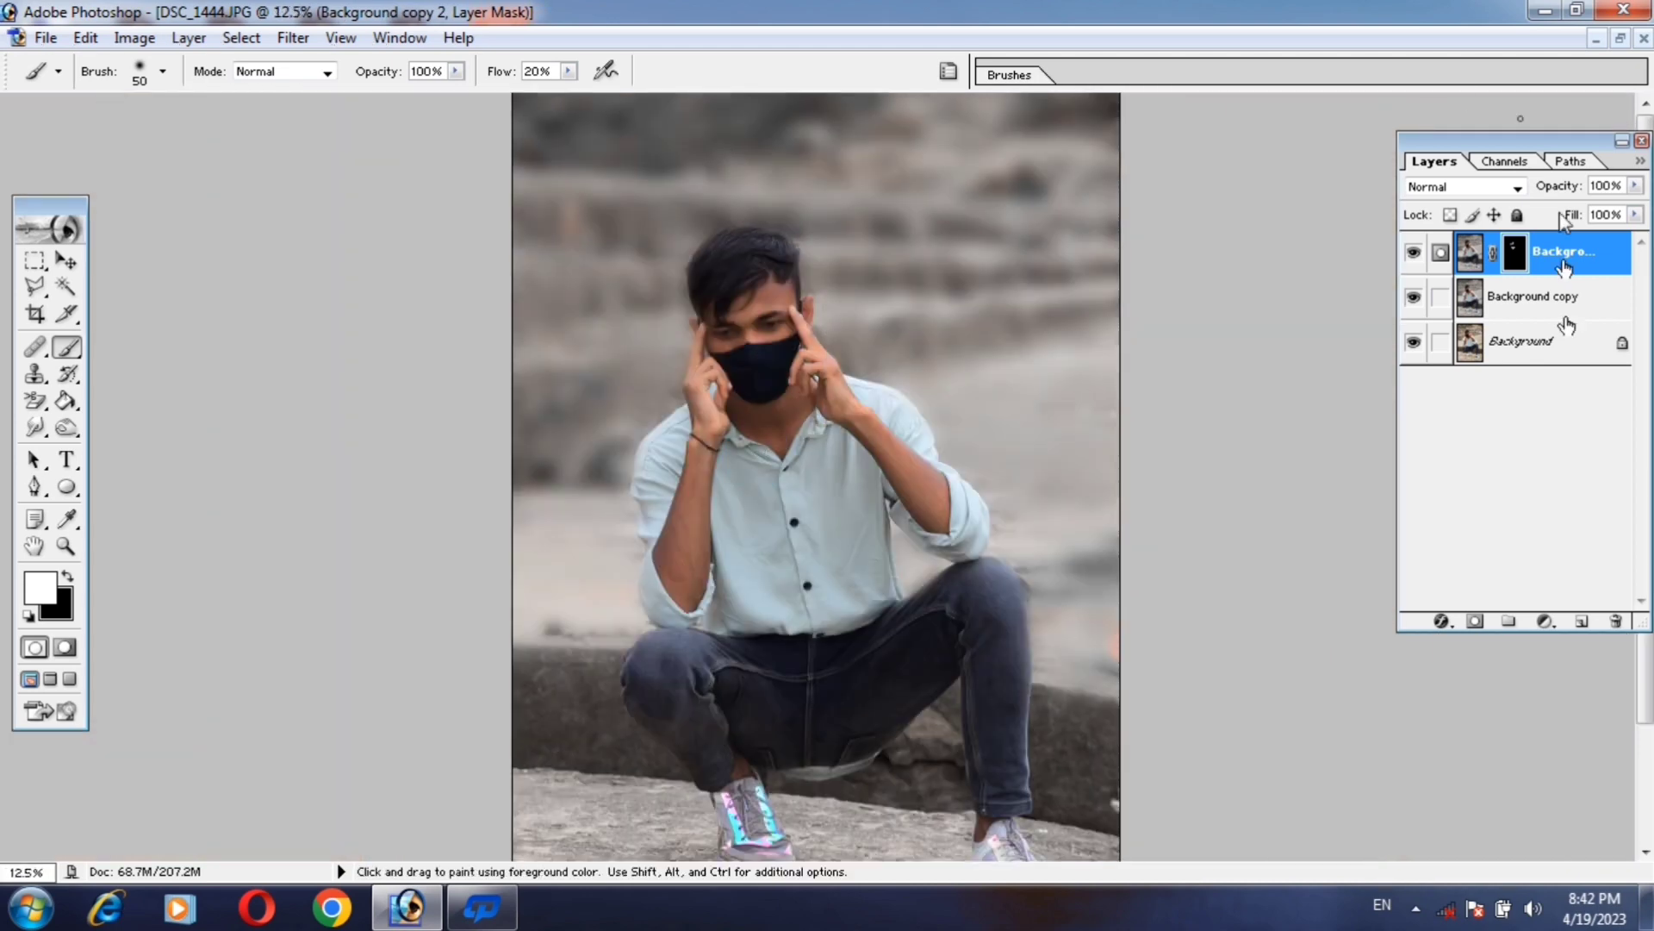
click(1543, 623)
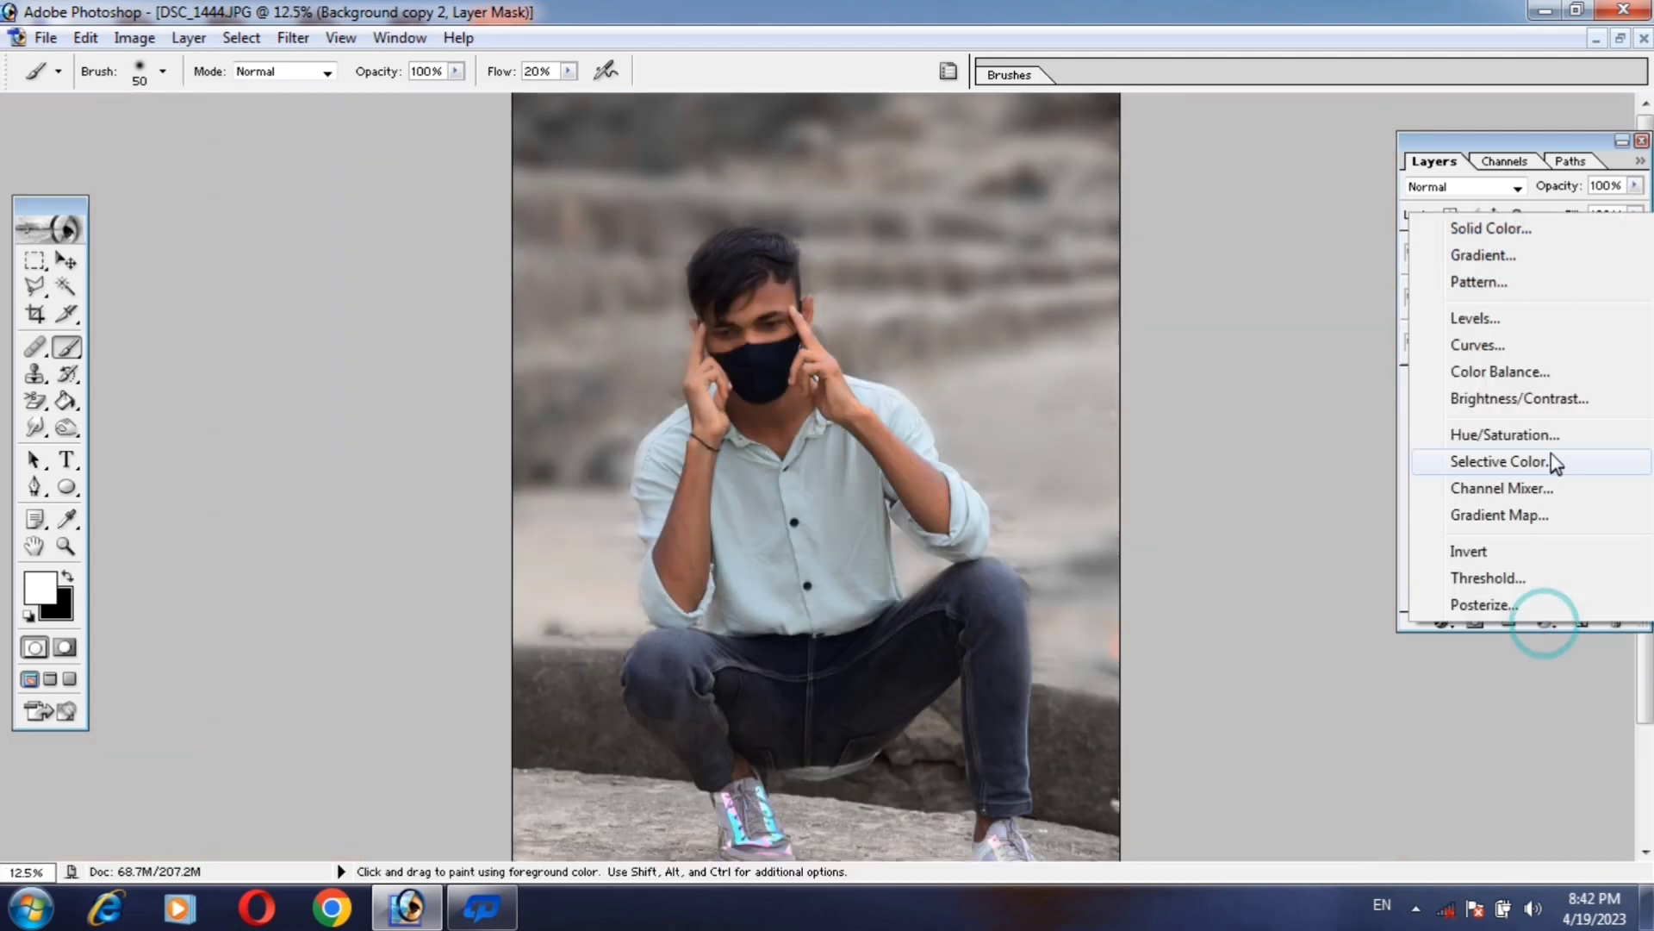
click(1500, 461)
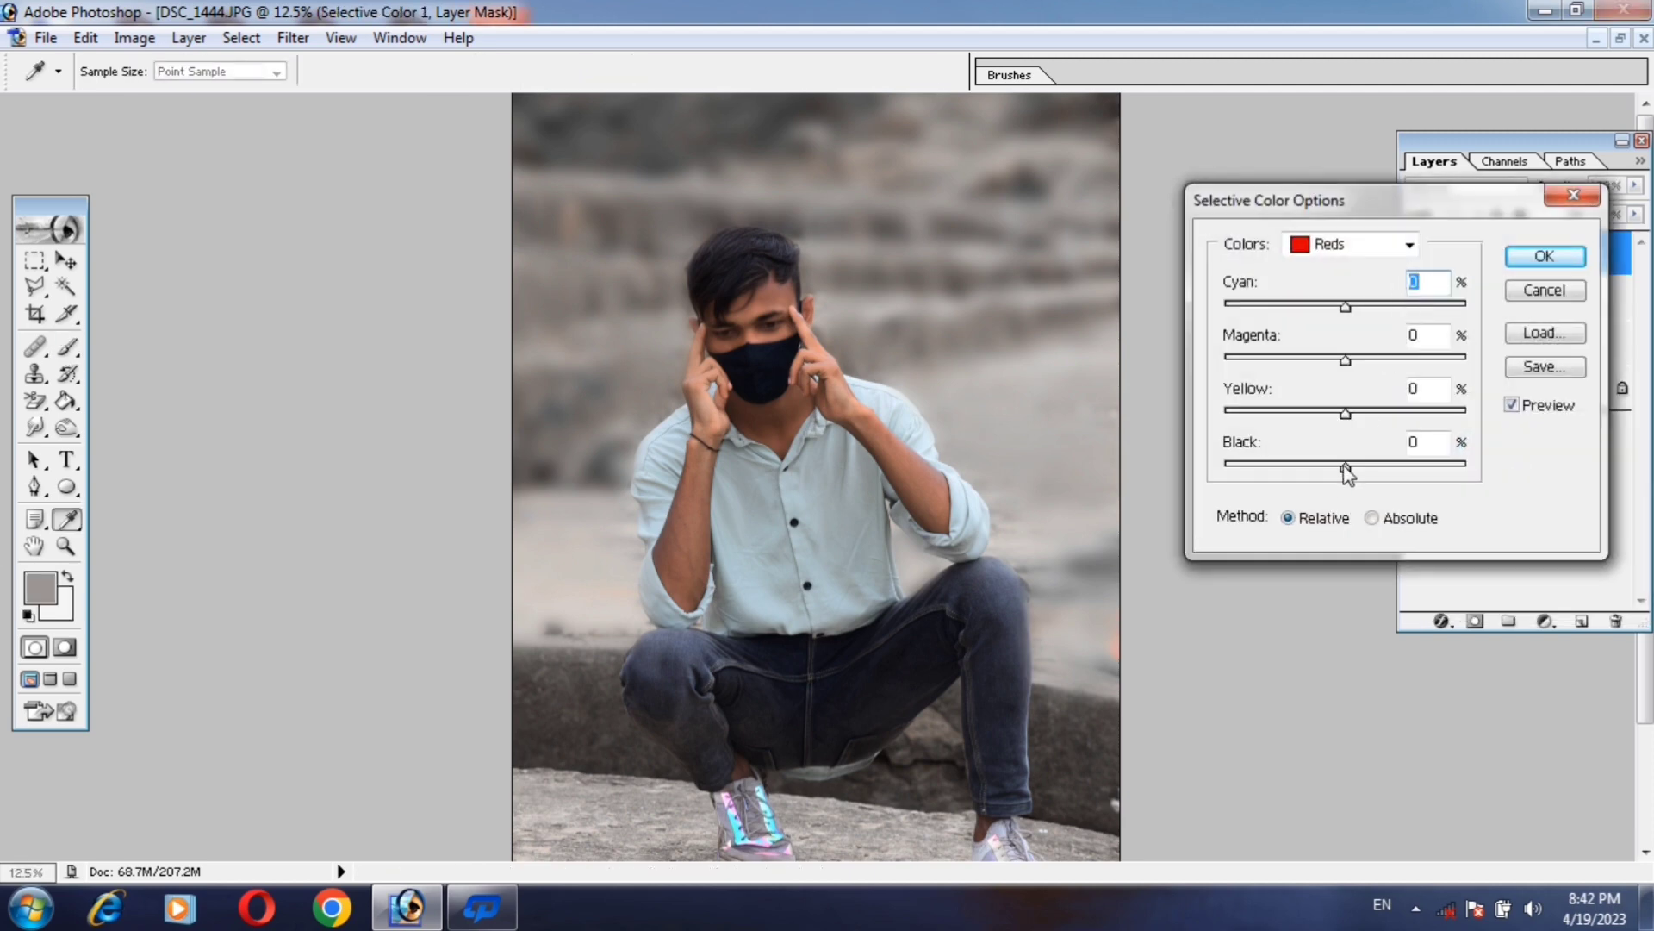
drag(1343, 466, 1281, 466)
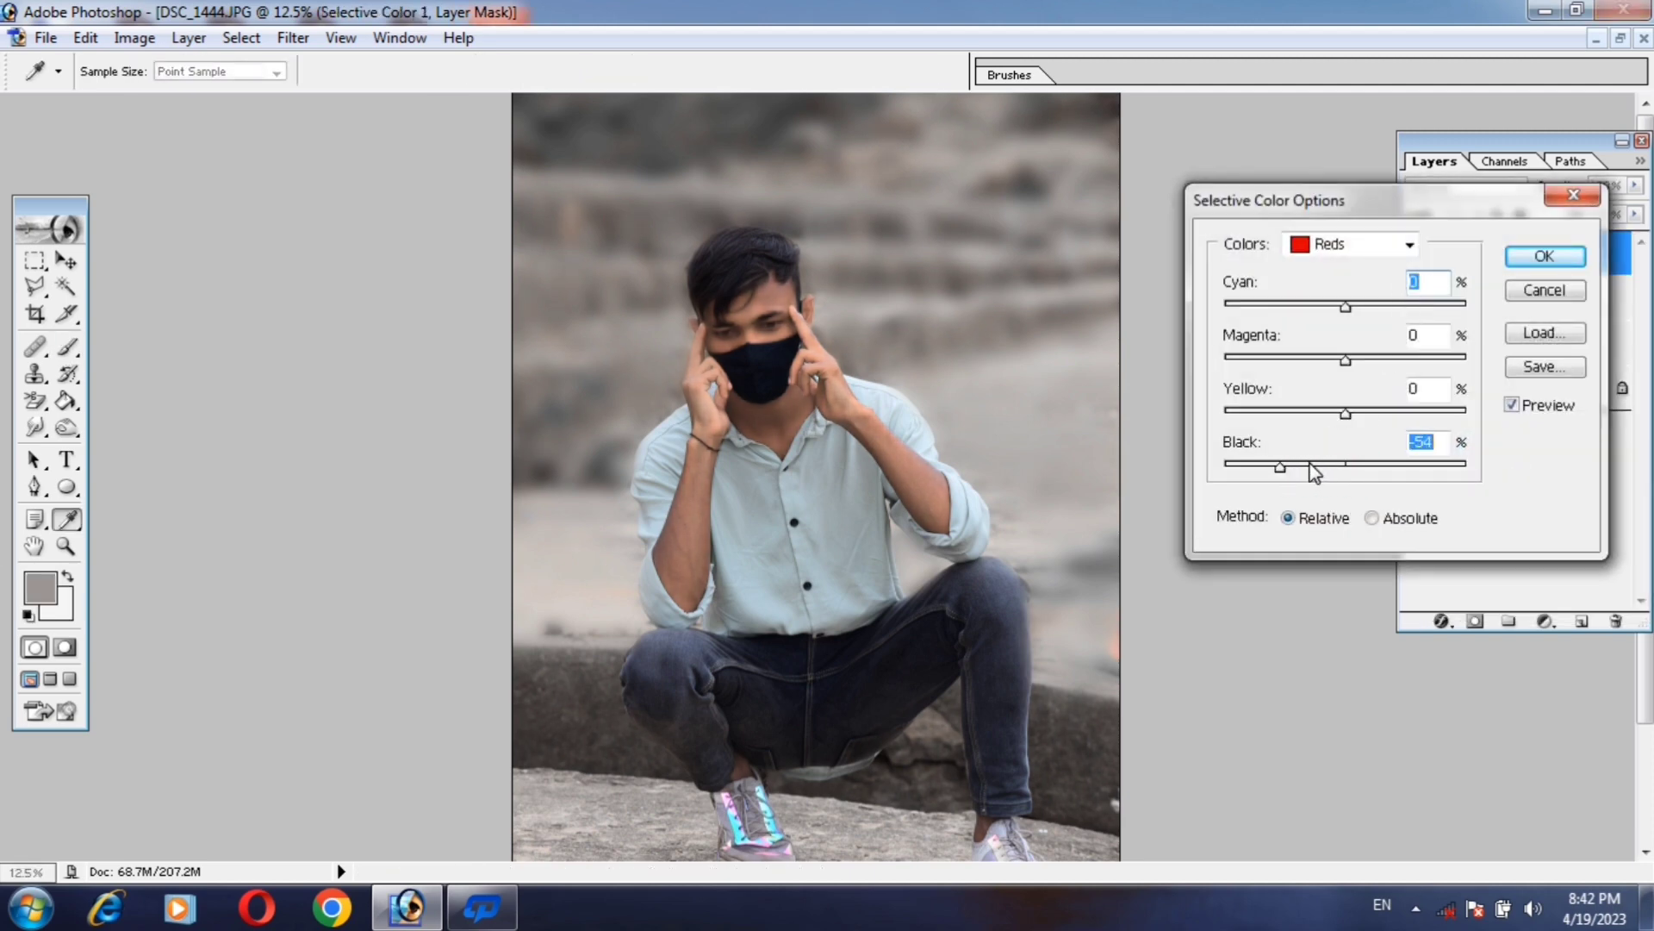
click(1410, 244)
click(1327, 281)
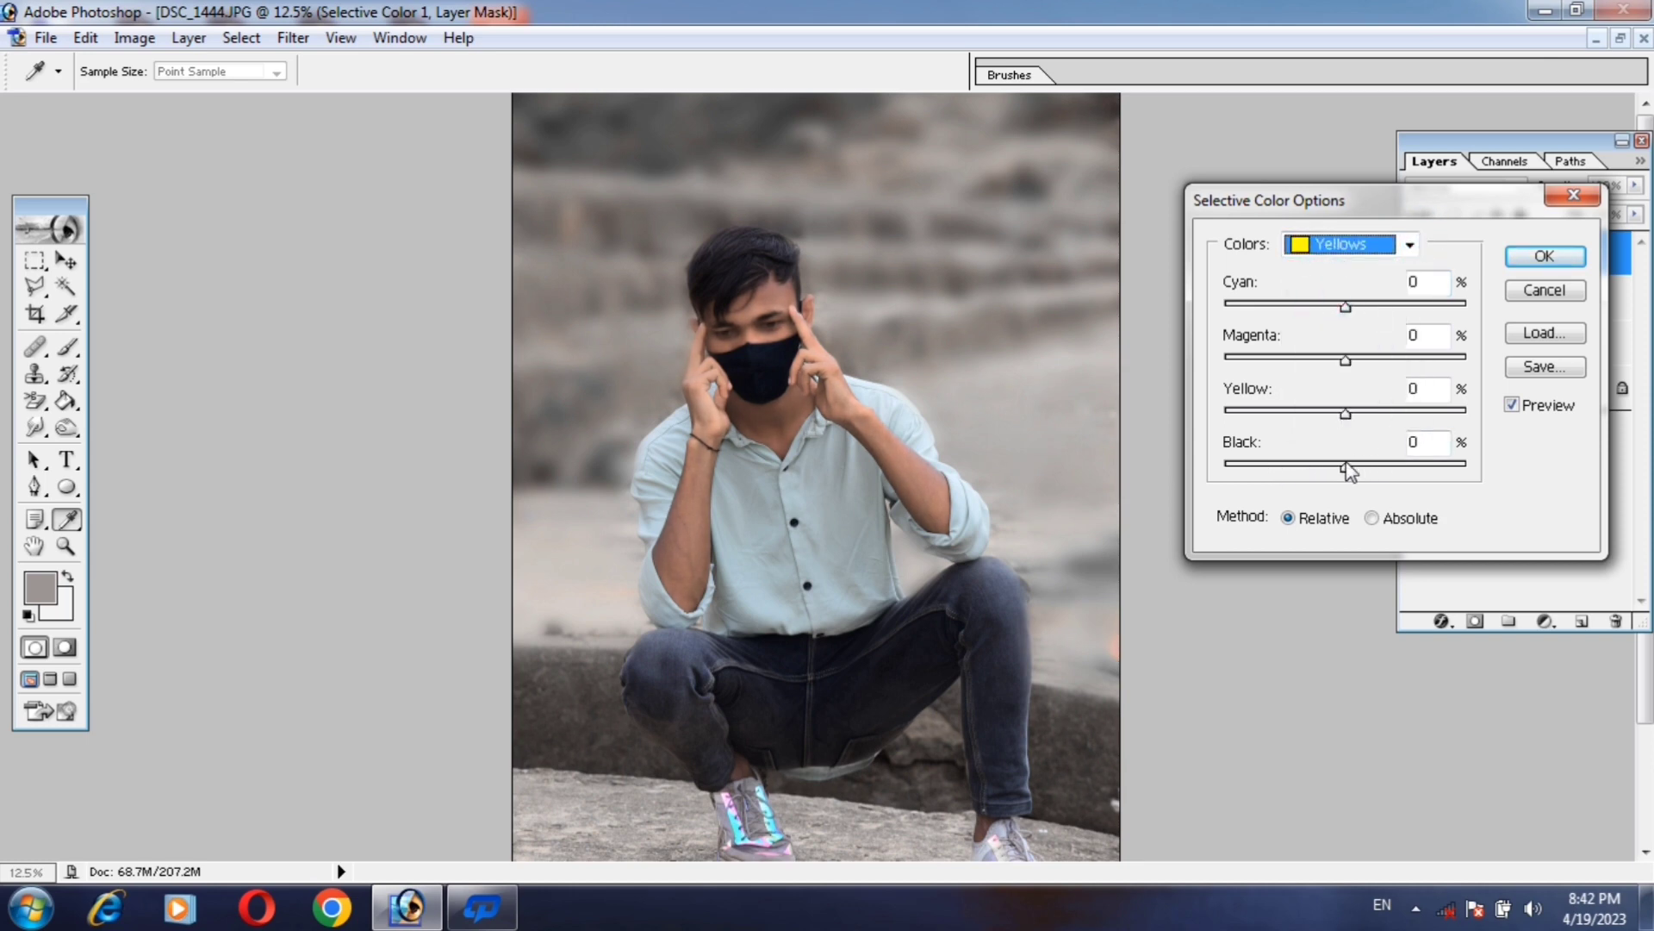
mouse_move(1346, 466)
mouse_down()
mouse_move(1276, 467)
mouse_move(1321, 465)
mouse_up()
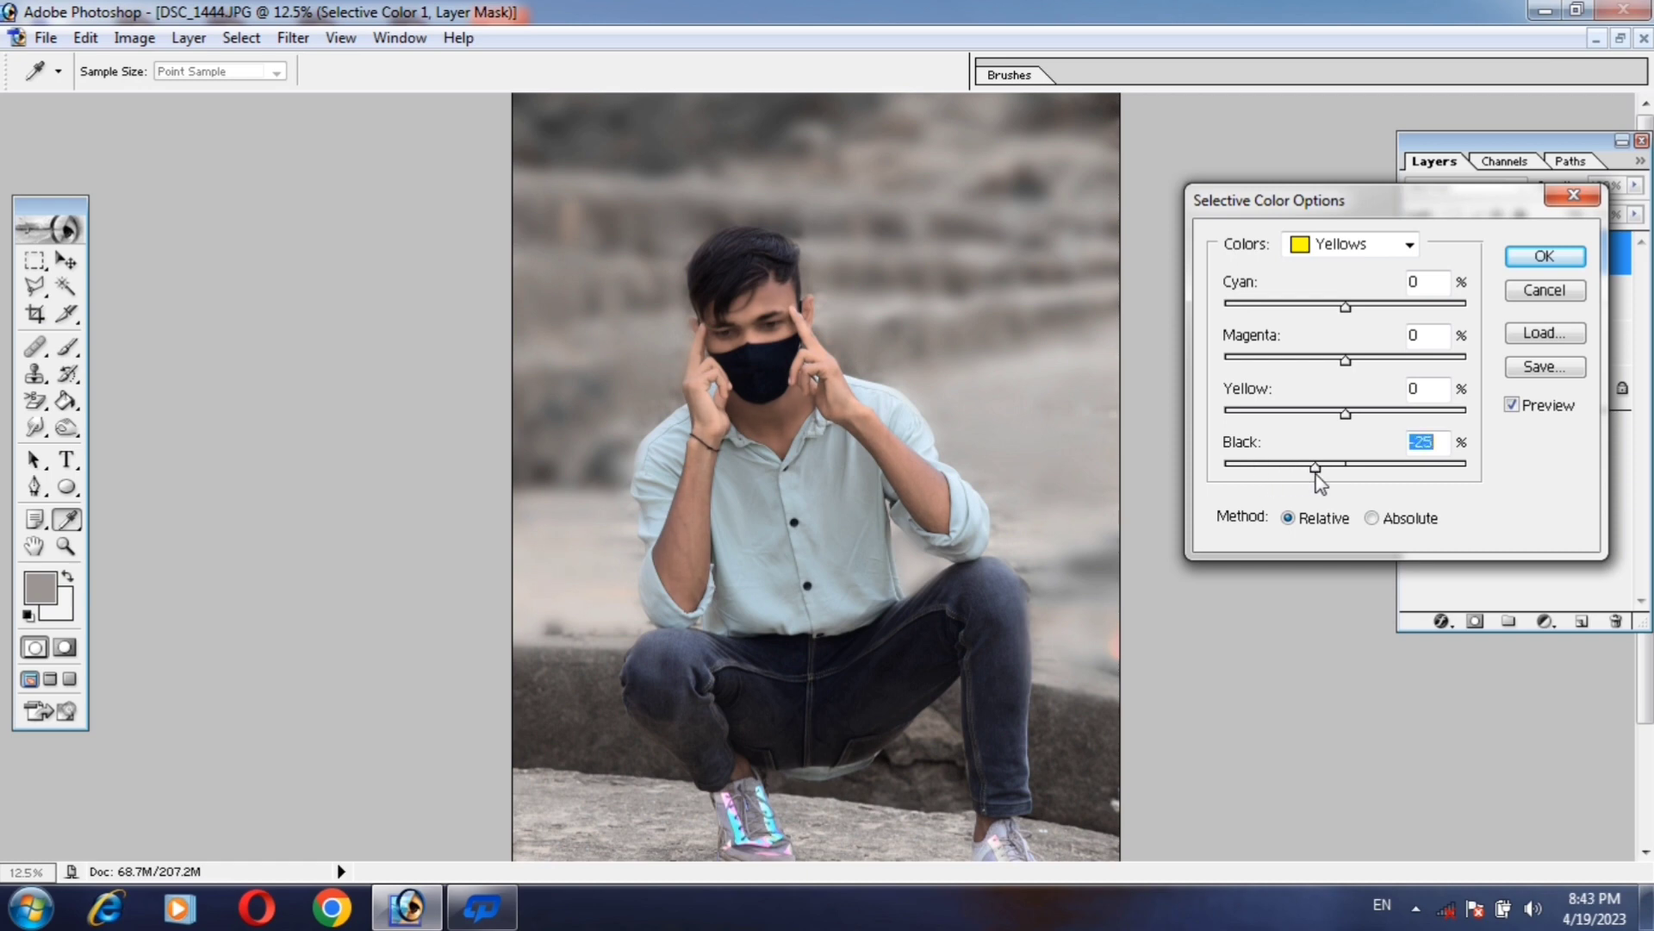
click(1512, 263)
Add a Curves layer that darkens the midtones, with the point at input 194, output 186.
key(b)
key(d)
click(1547, 622)
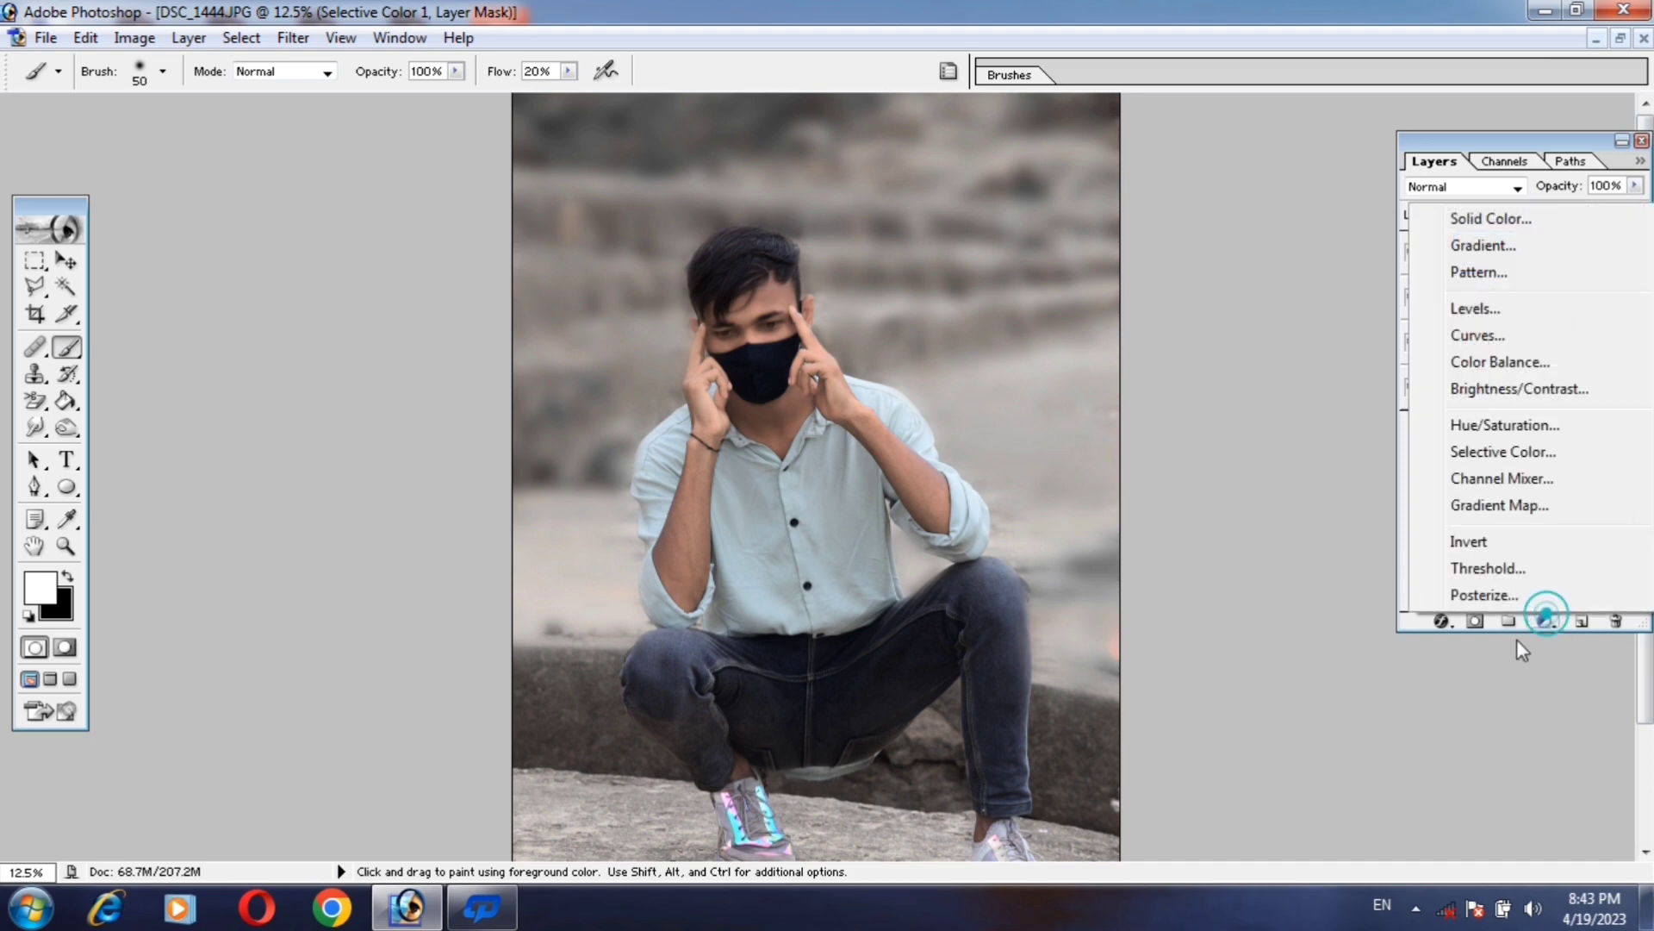
click(1519, 334)
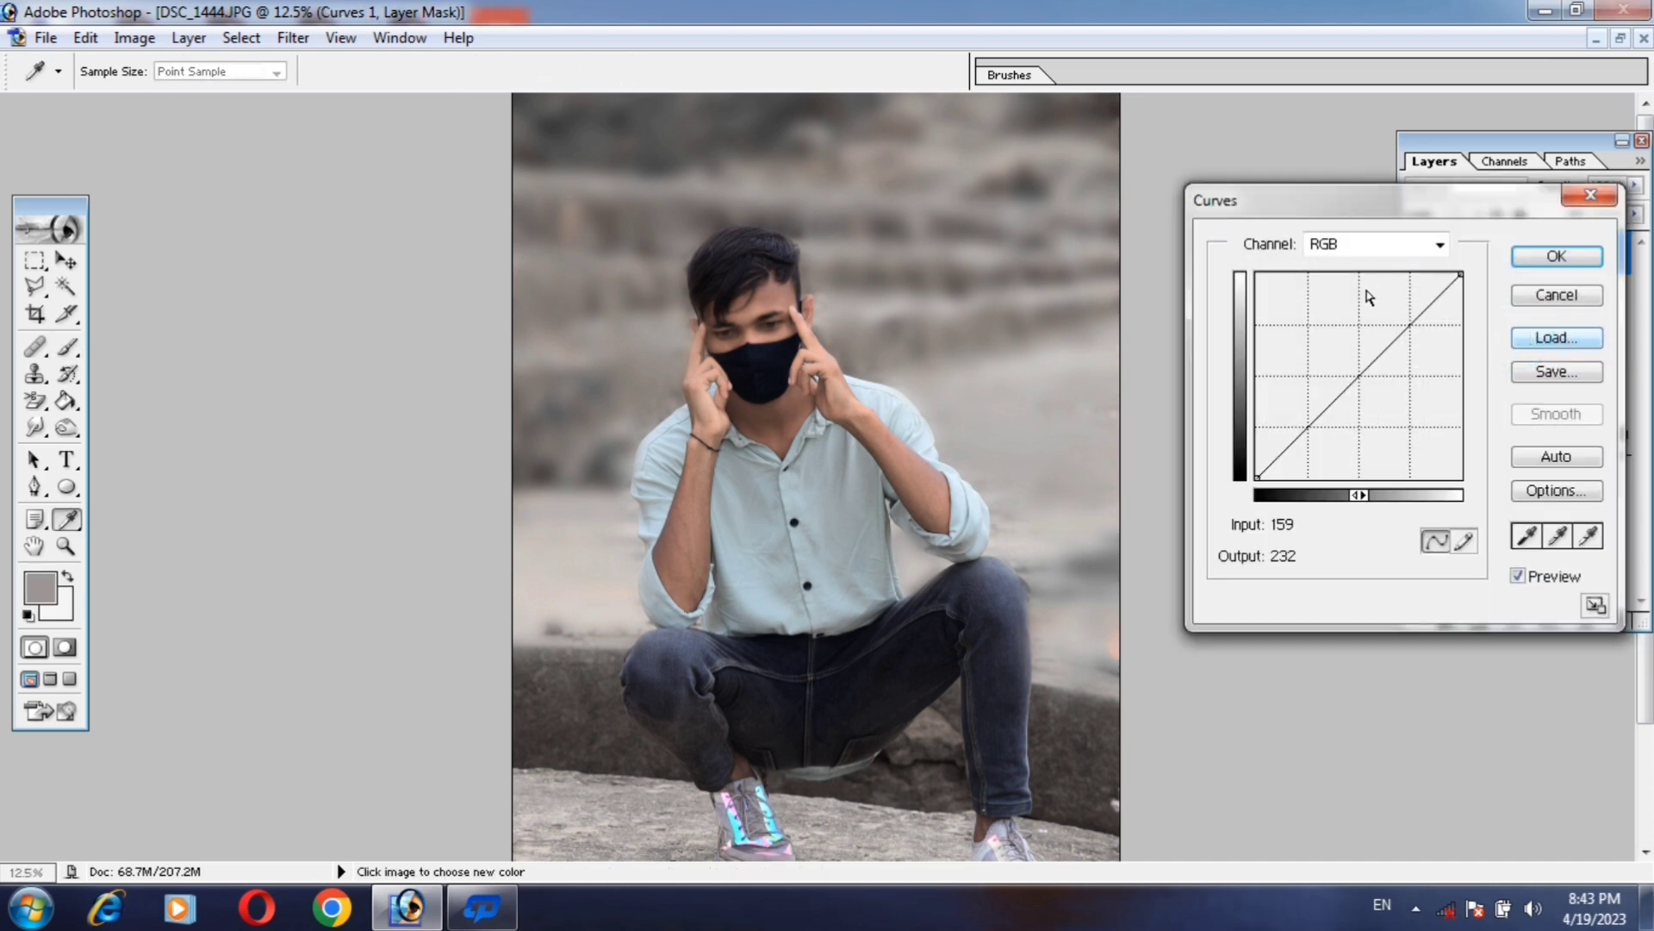
click(776, 325)
drag(1377, 355, 1384, 366)
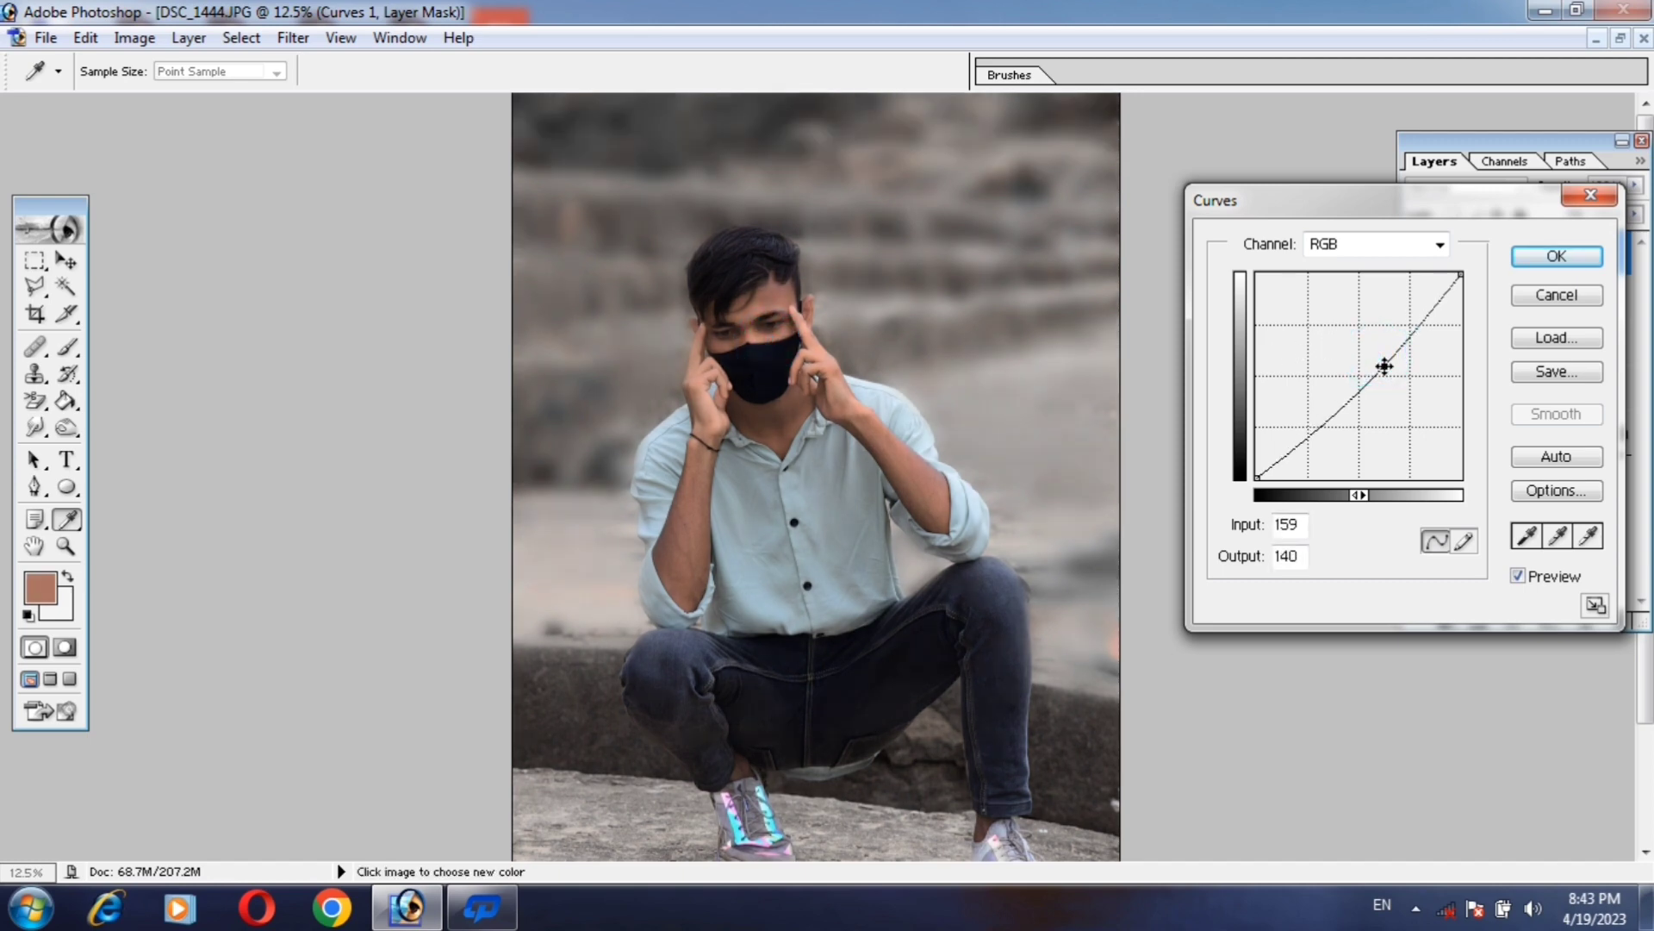
mouse_move(1384, 366)
mouse_down()
mouse_move(1408, 314)
mouse_move(1412, 329)
mouse_up()
click(1565, 258)
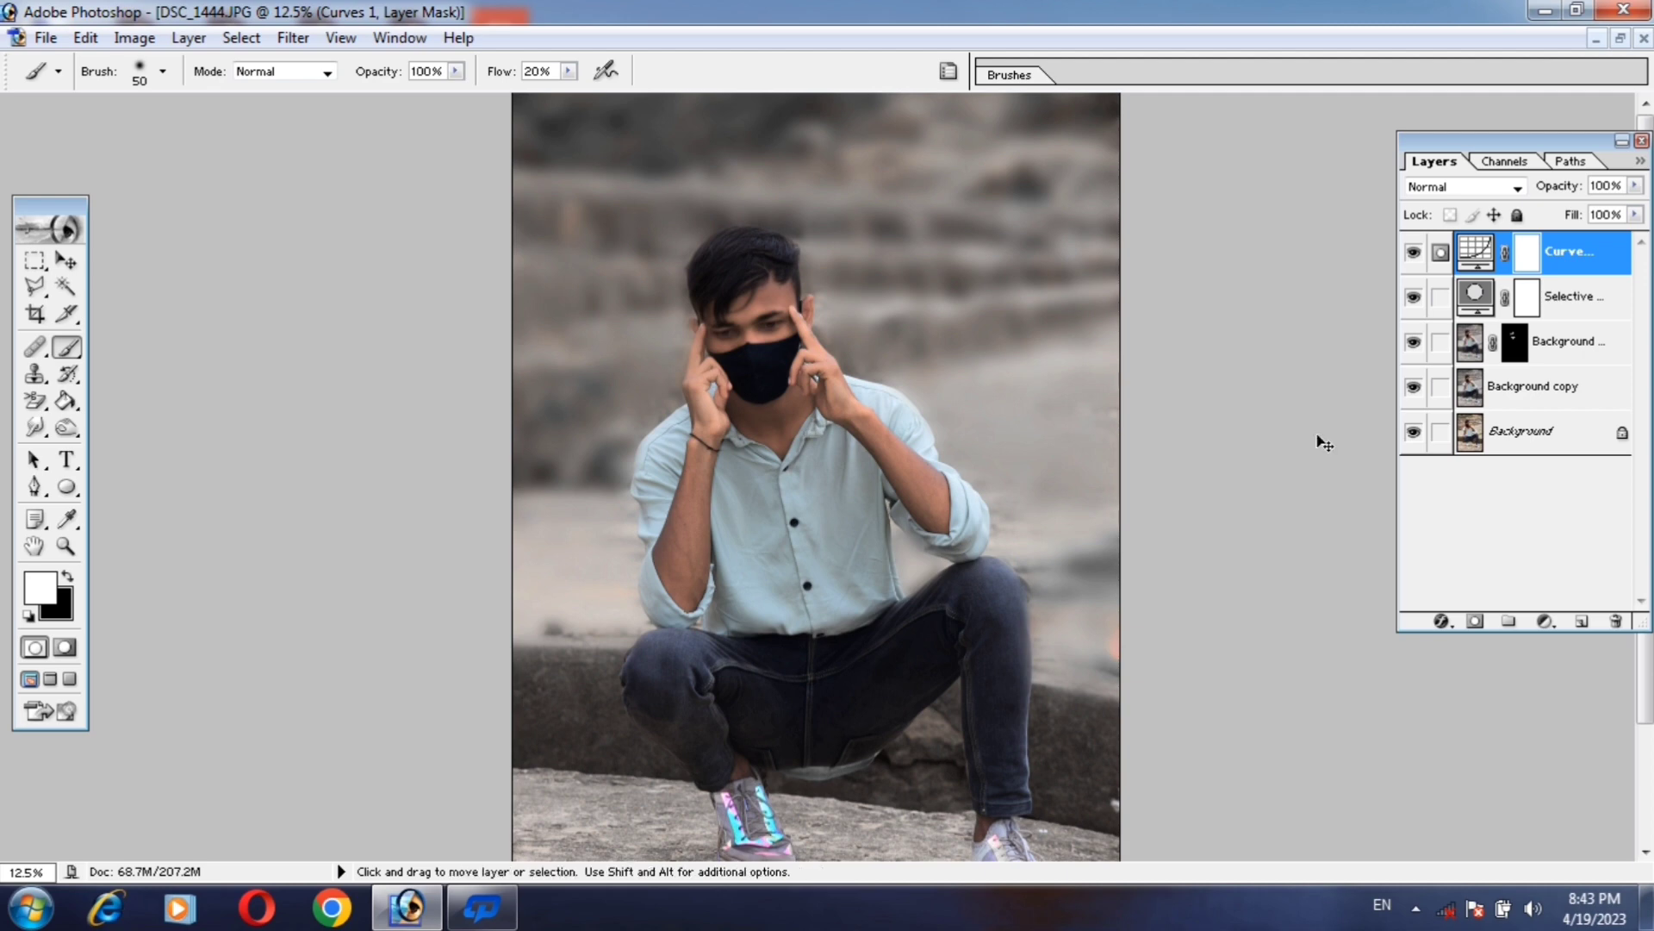
Invert the Curves mask and set the brush to 100% flow and size 1100.
key(ctrl+i)
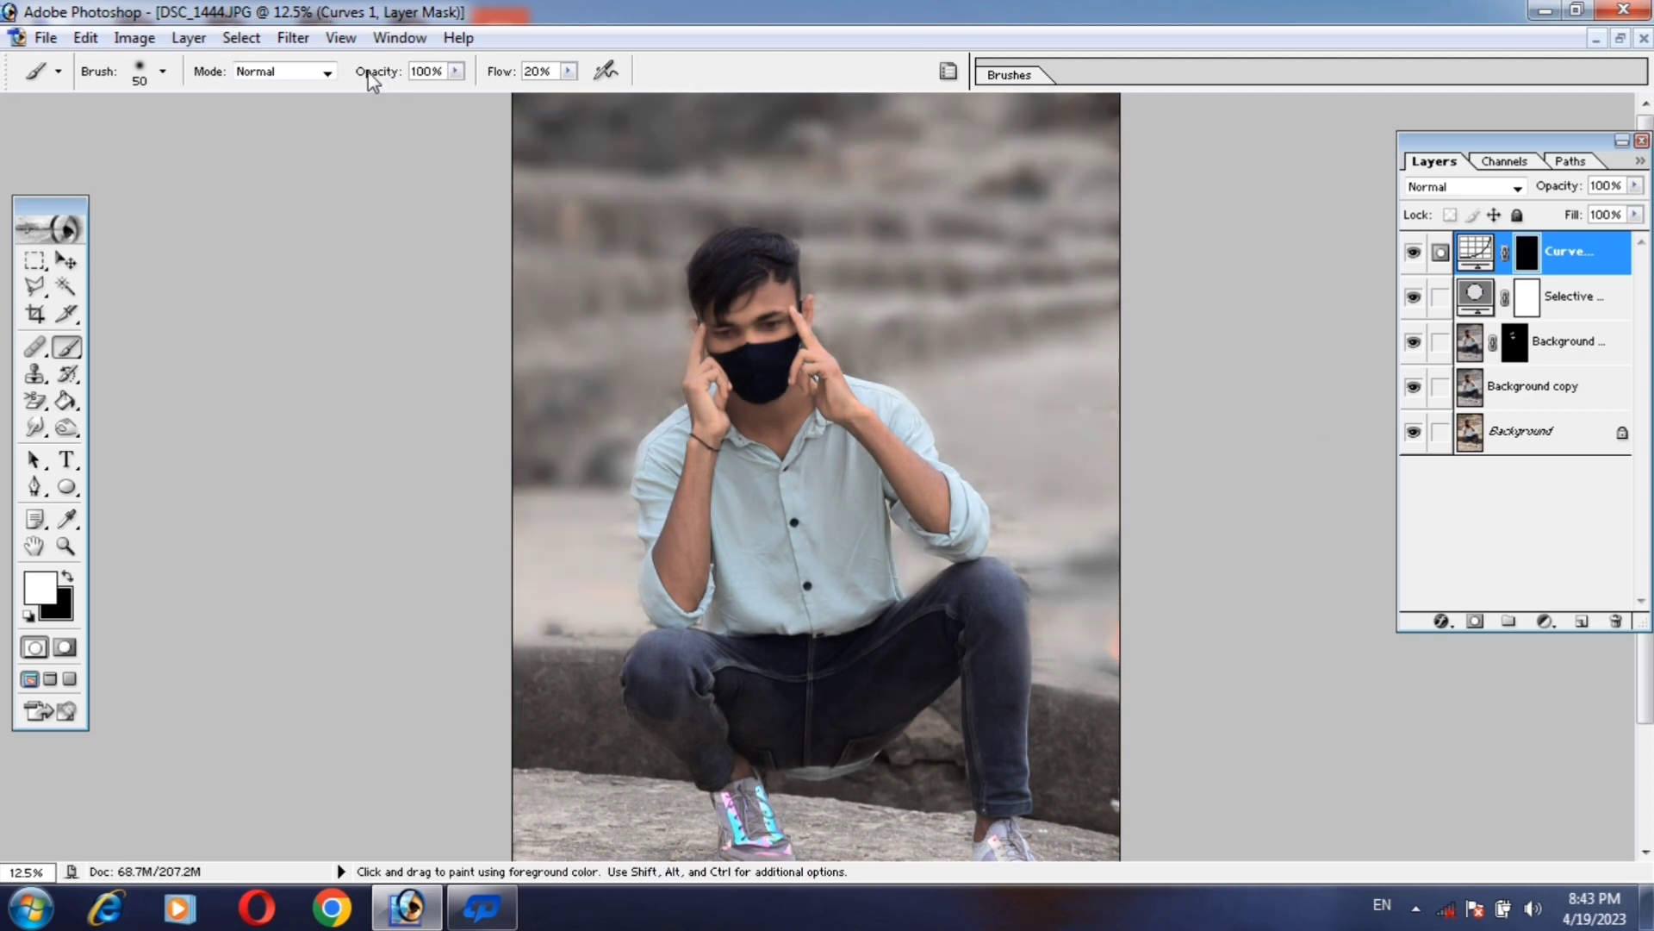
double_click(556, 76)
text(100)
key(bracketright)
key(bracketright)
Paint the darkening back onto the top, left and right background edges.
drag(891, 251, 1088, 295)
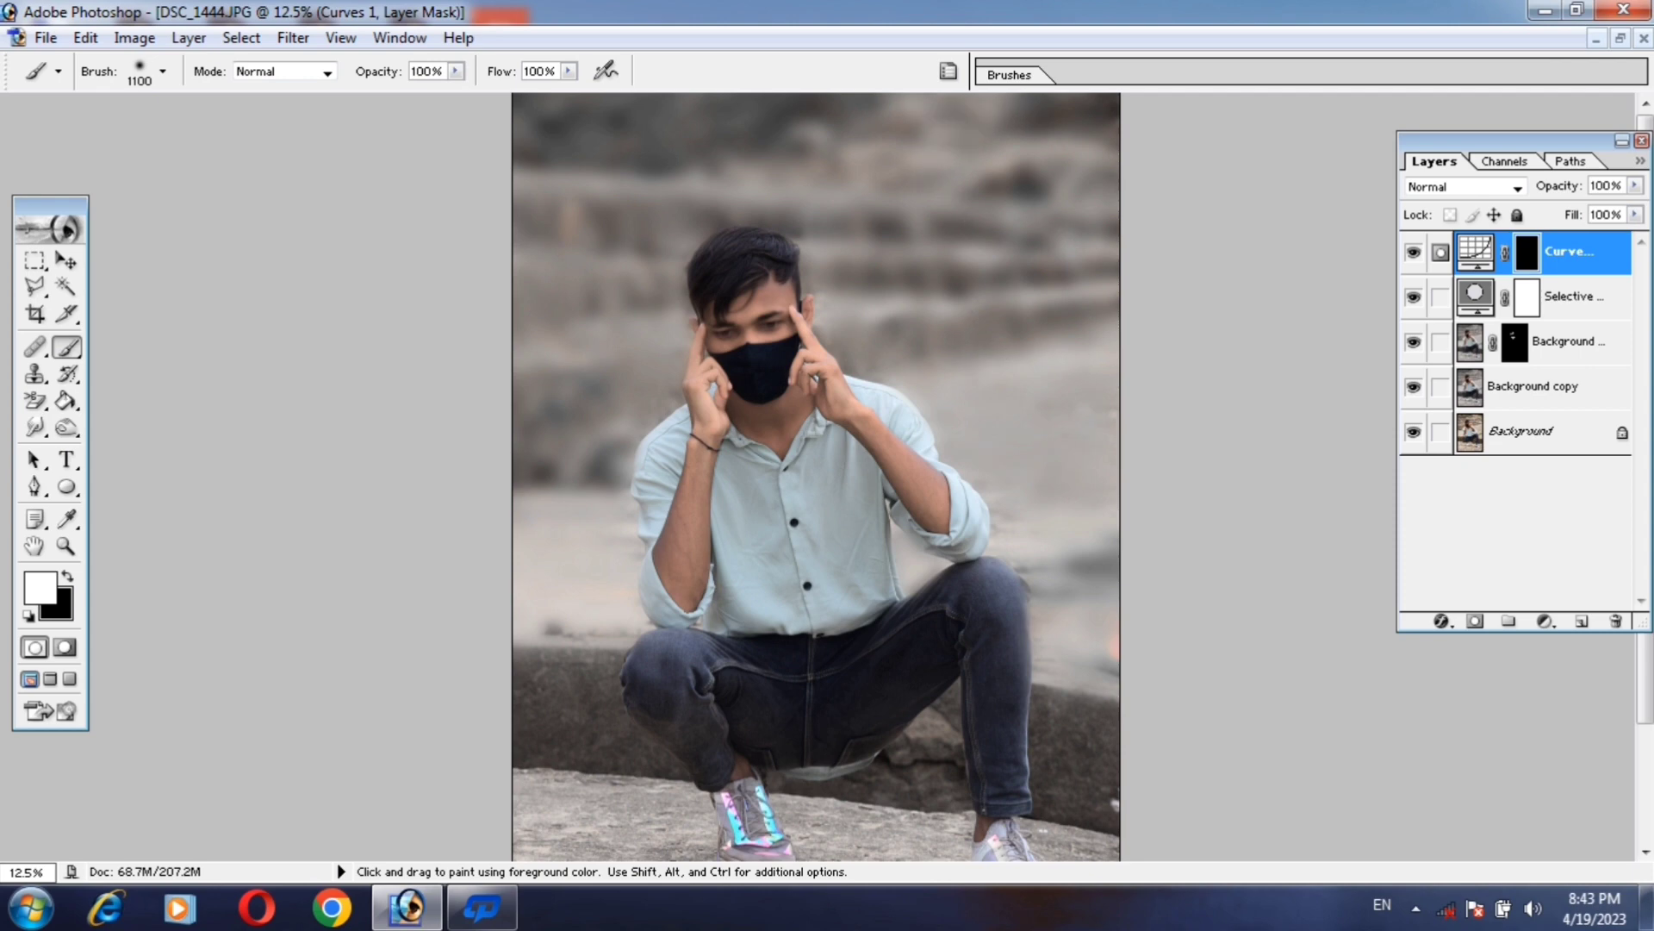
mouse_move(991, 121)
mouse_down()
mouse_move(609, 118)
mouse_move(616, 318)
mouse_move(522, 521)
mouse_up()
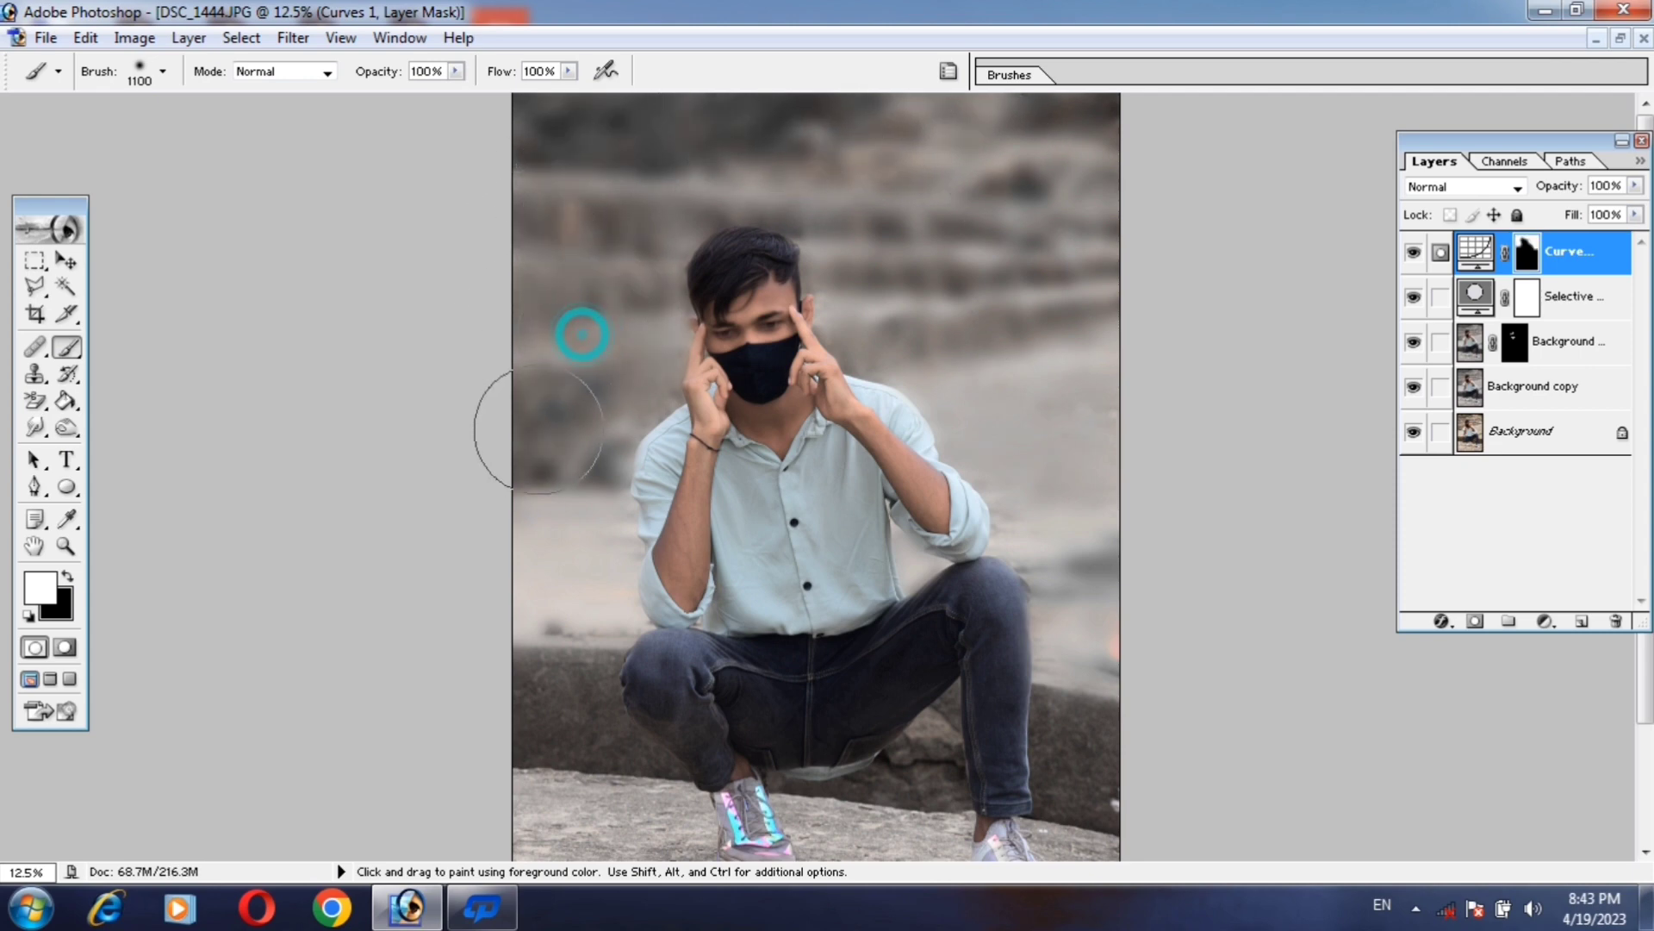
mouse_move(532, 284)
mouse_down()
mouse_move(538, 396)
mouse_move(646, 111)
mouse_up()
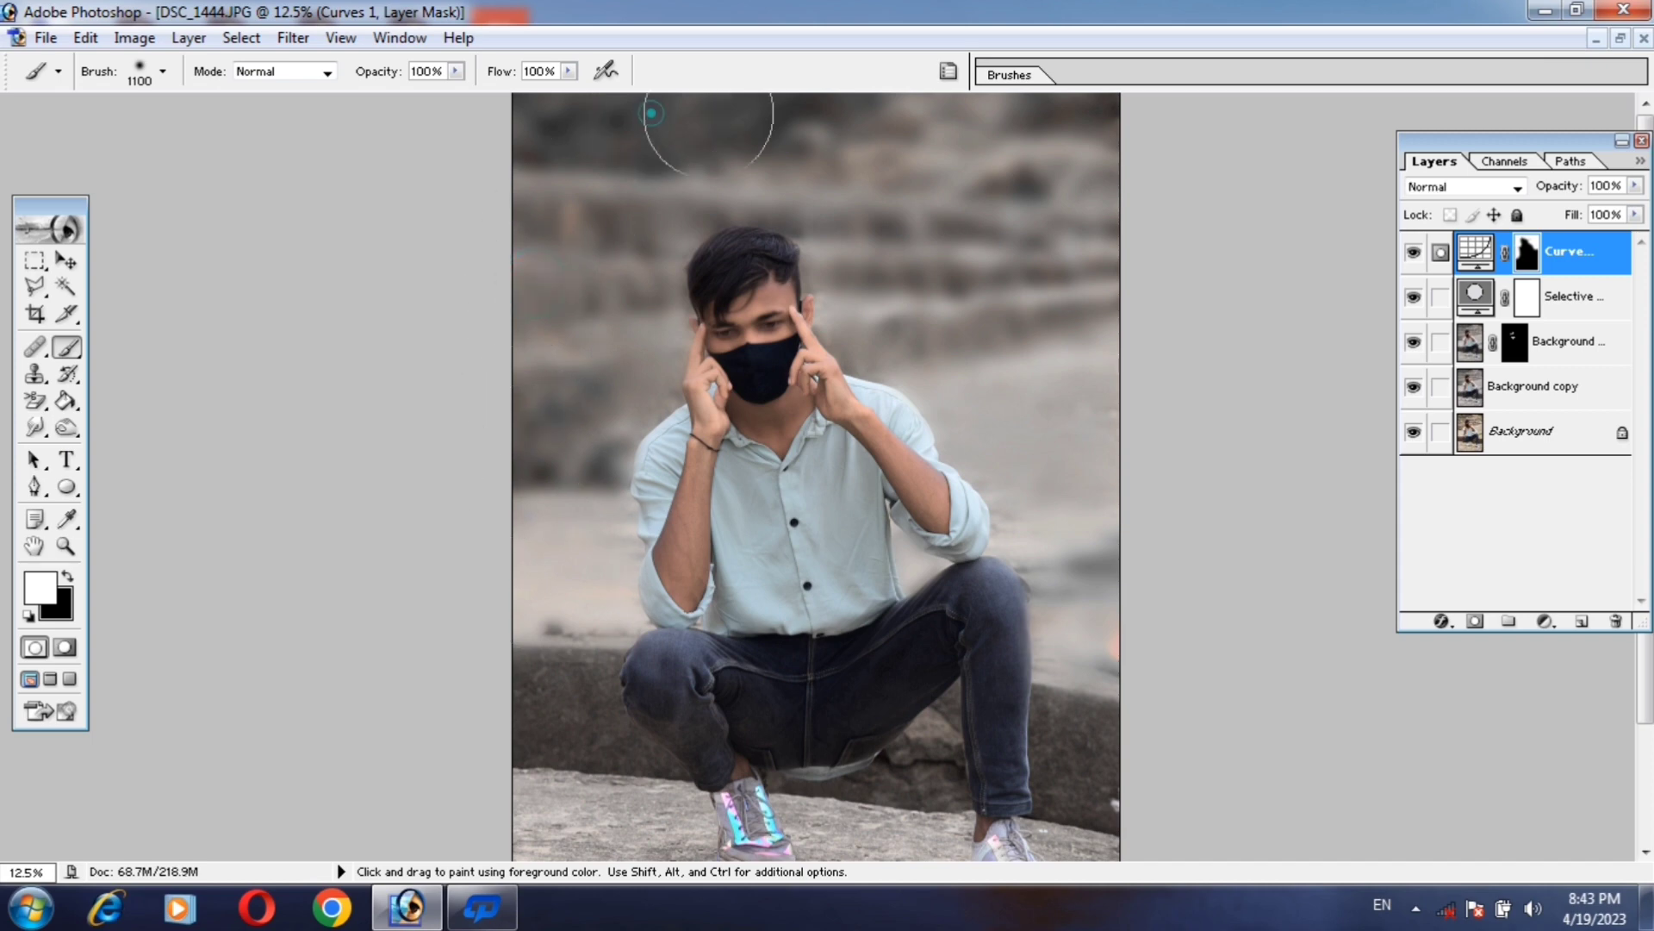
drag(909, 301, 1057, 506)
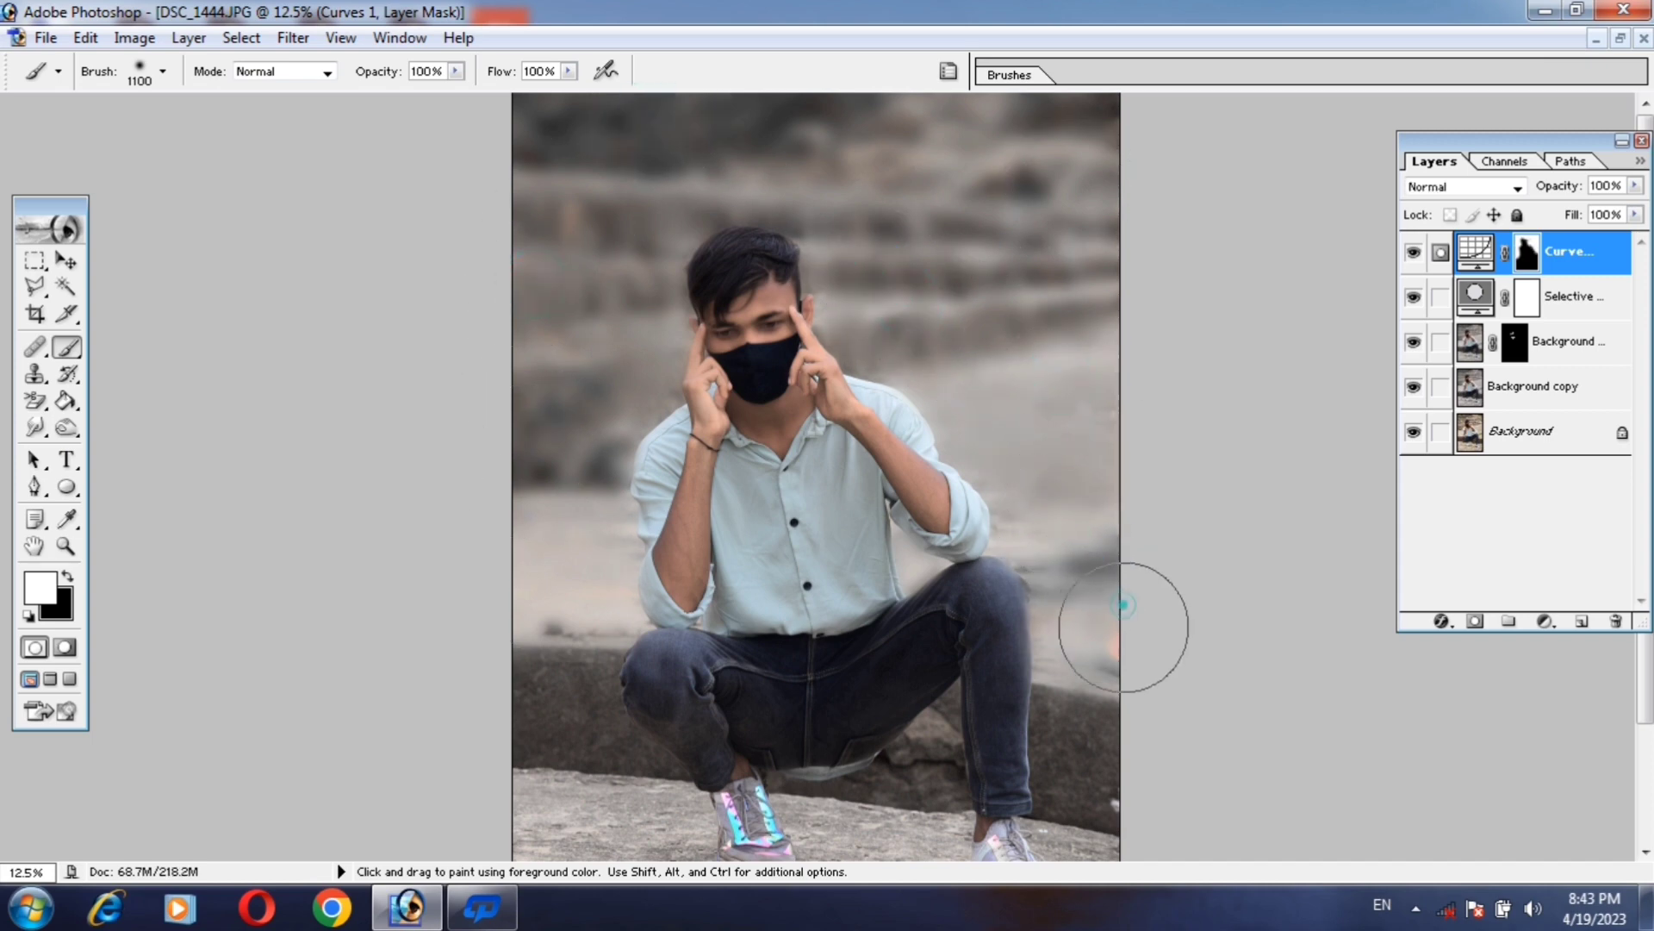
drag(1058, 507, 1060, 467)
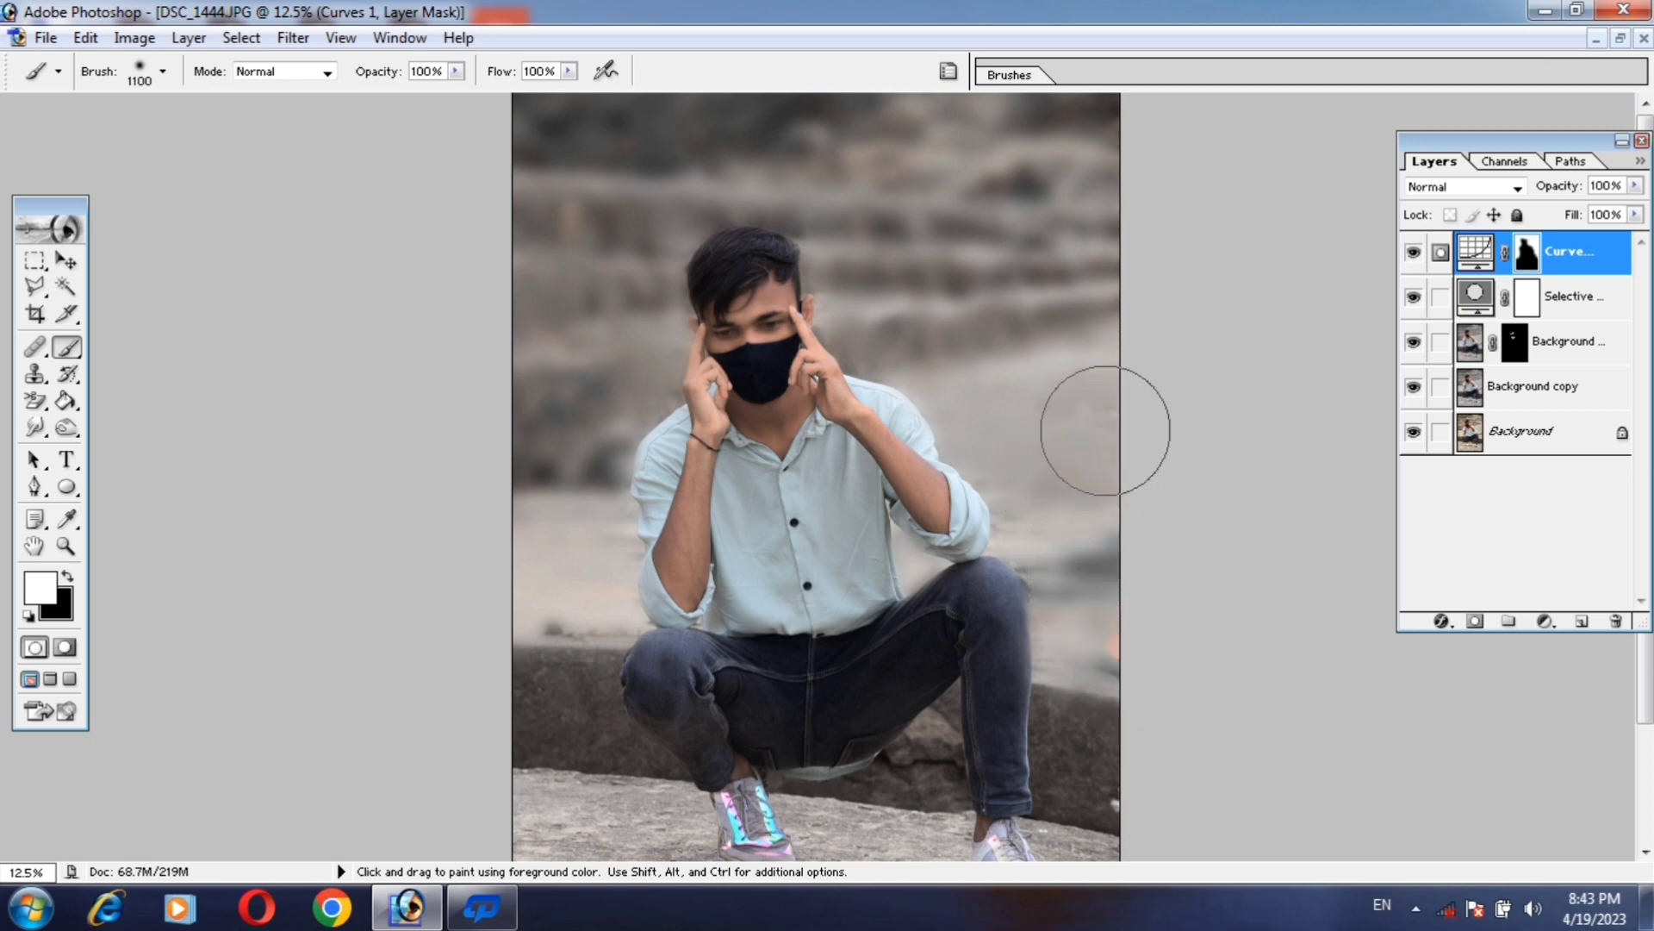
Merge the top copy, Selective Color and Curves layers down into Background copy.
click(1576, 360)
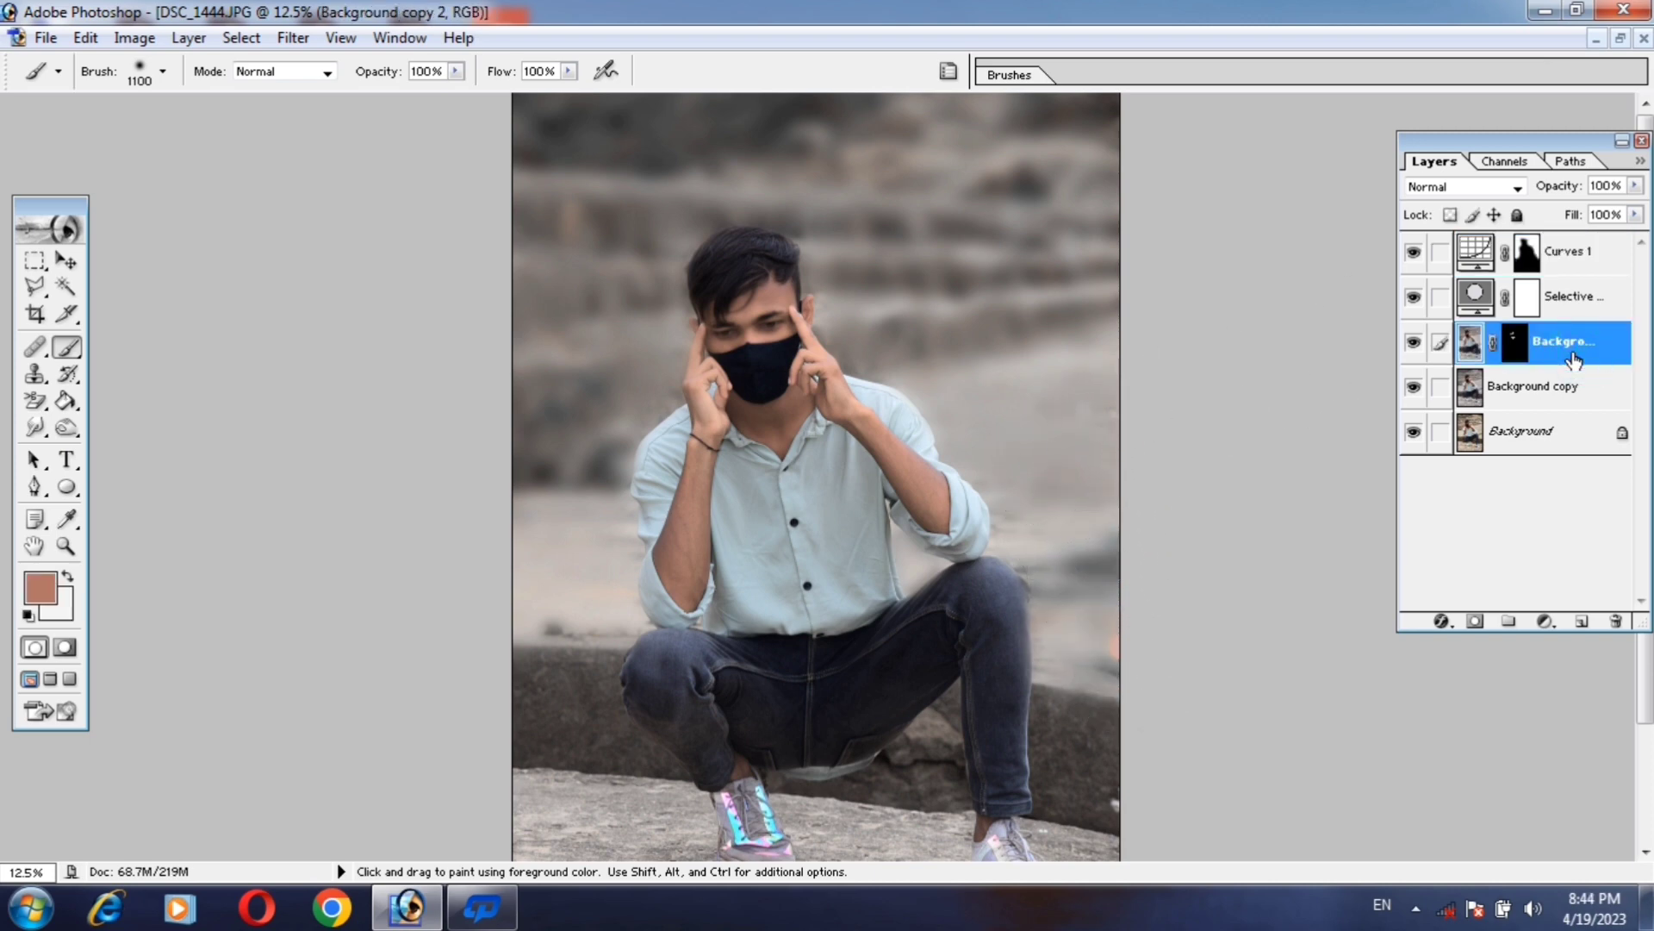
key(ctrl+e)
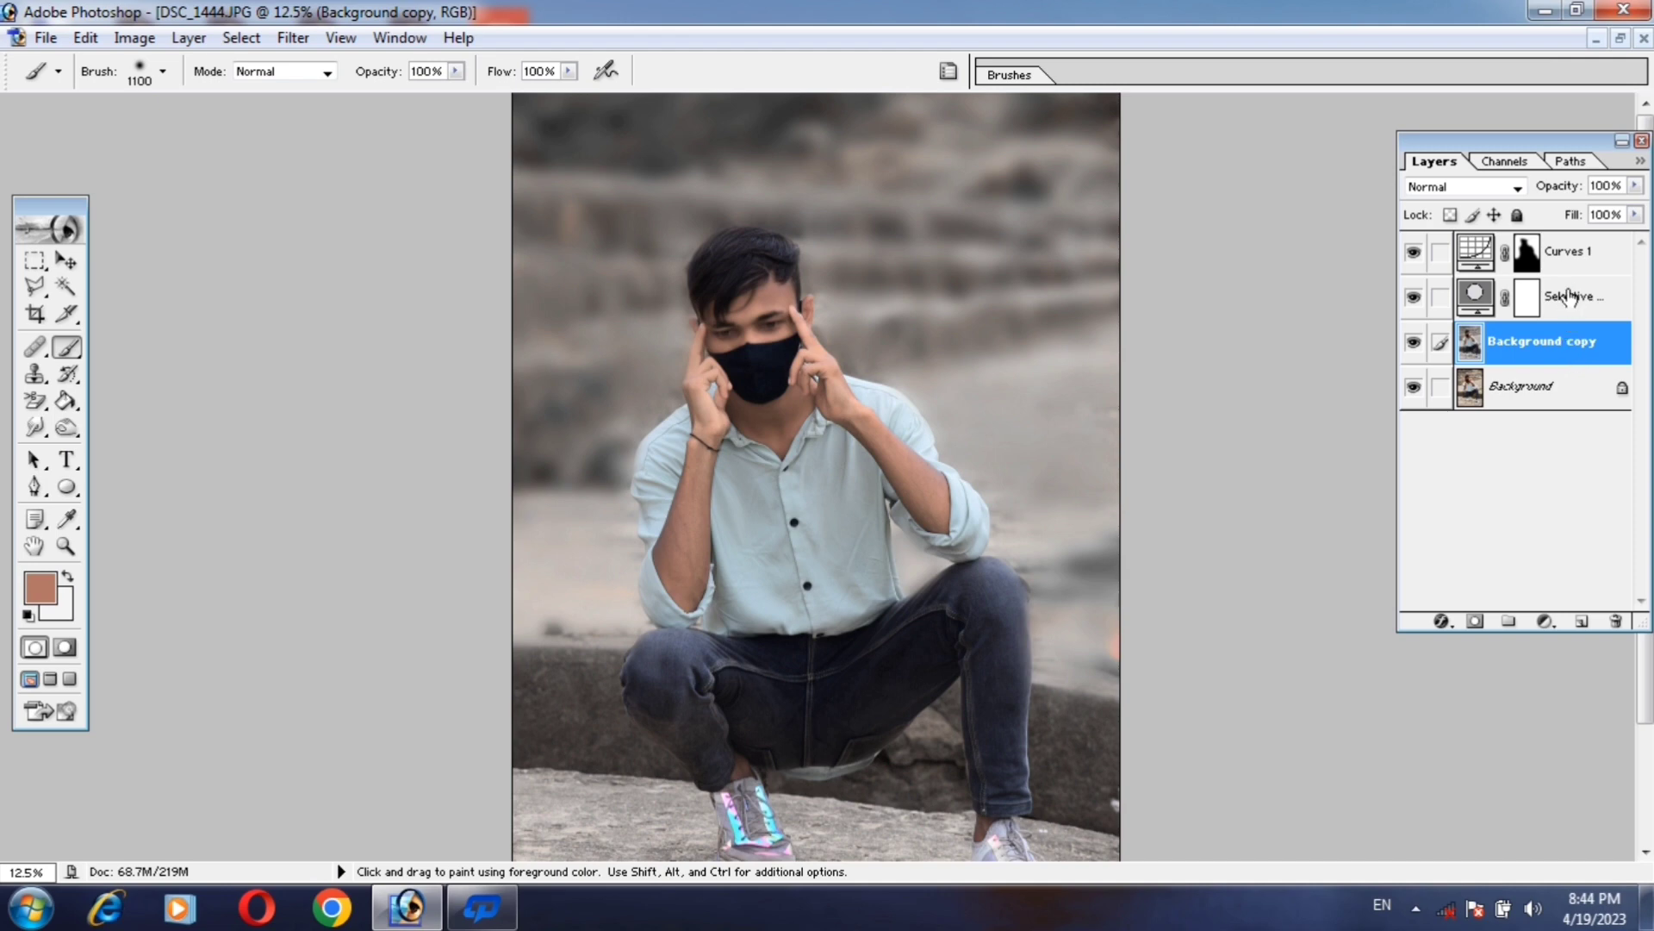
click(1568, 293)
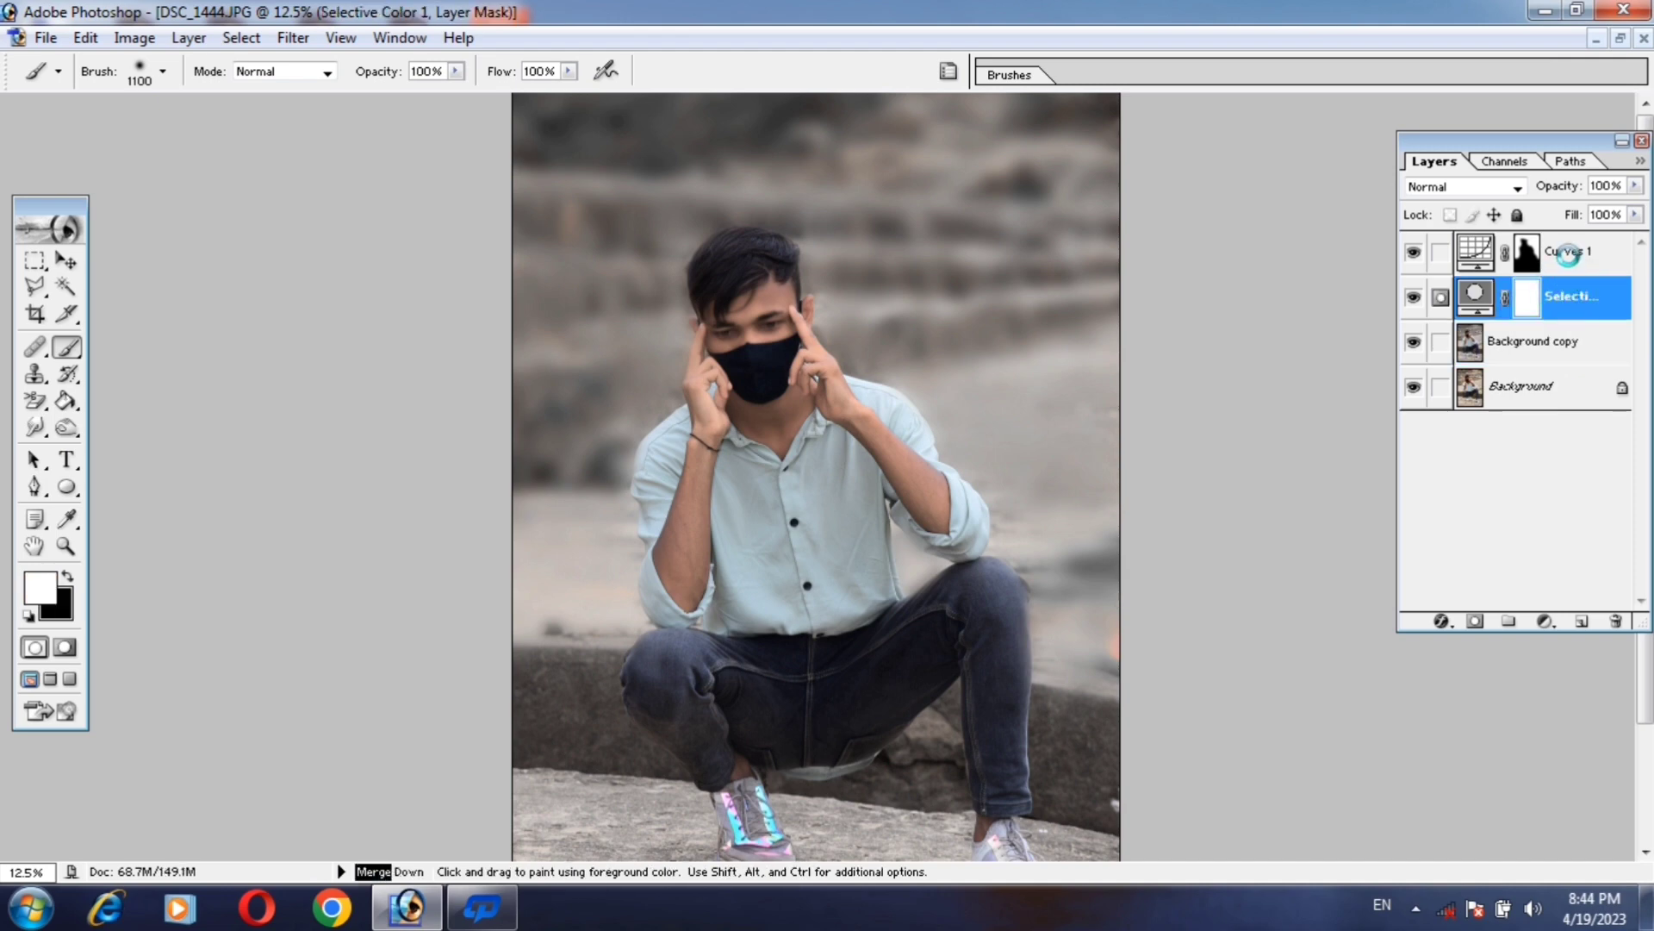
key(ctrl+e)
click(1566, 252)
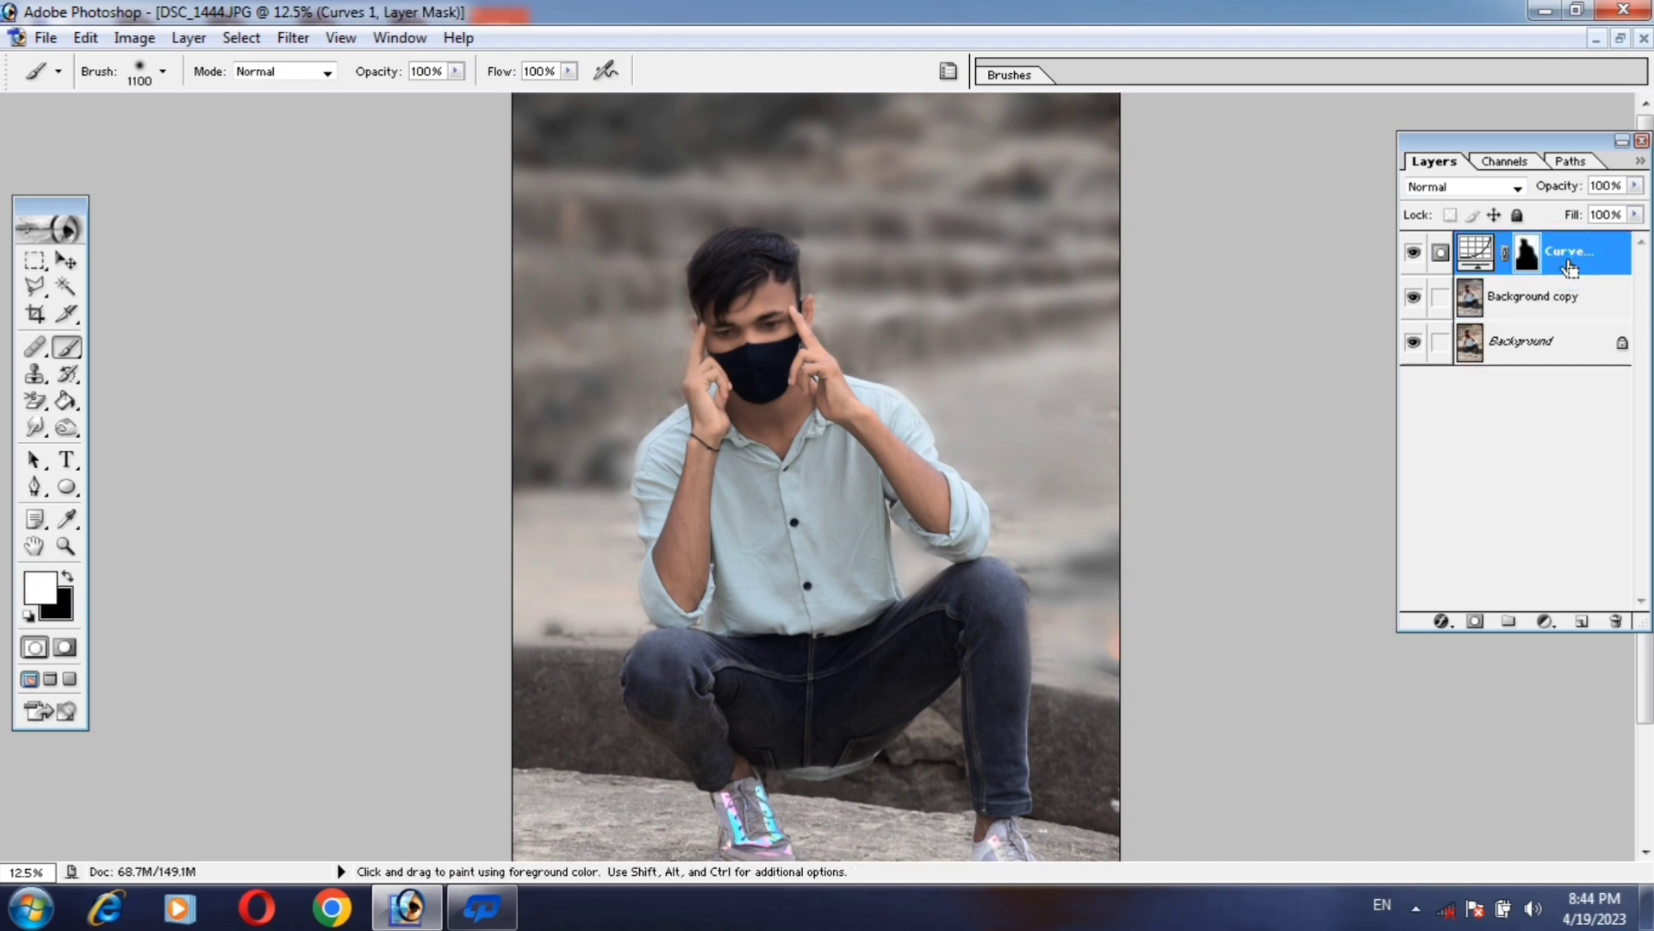
key(ctrl+e)
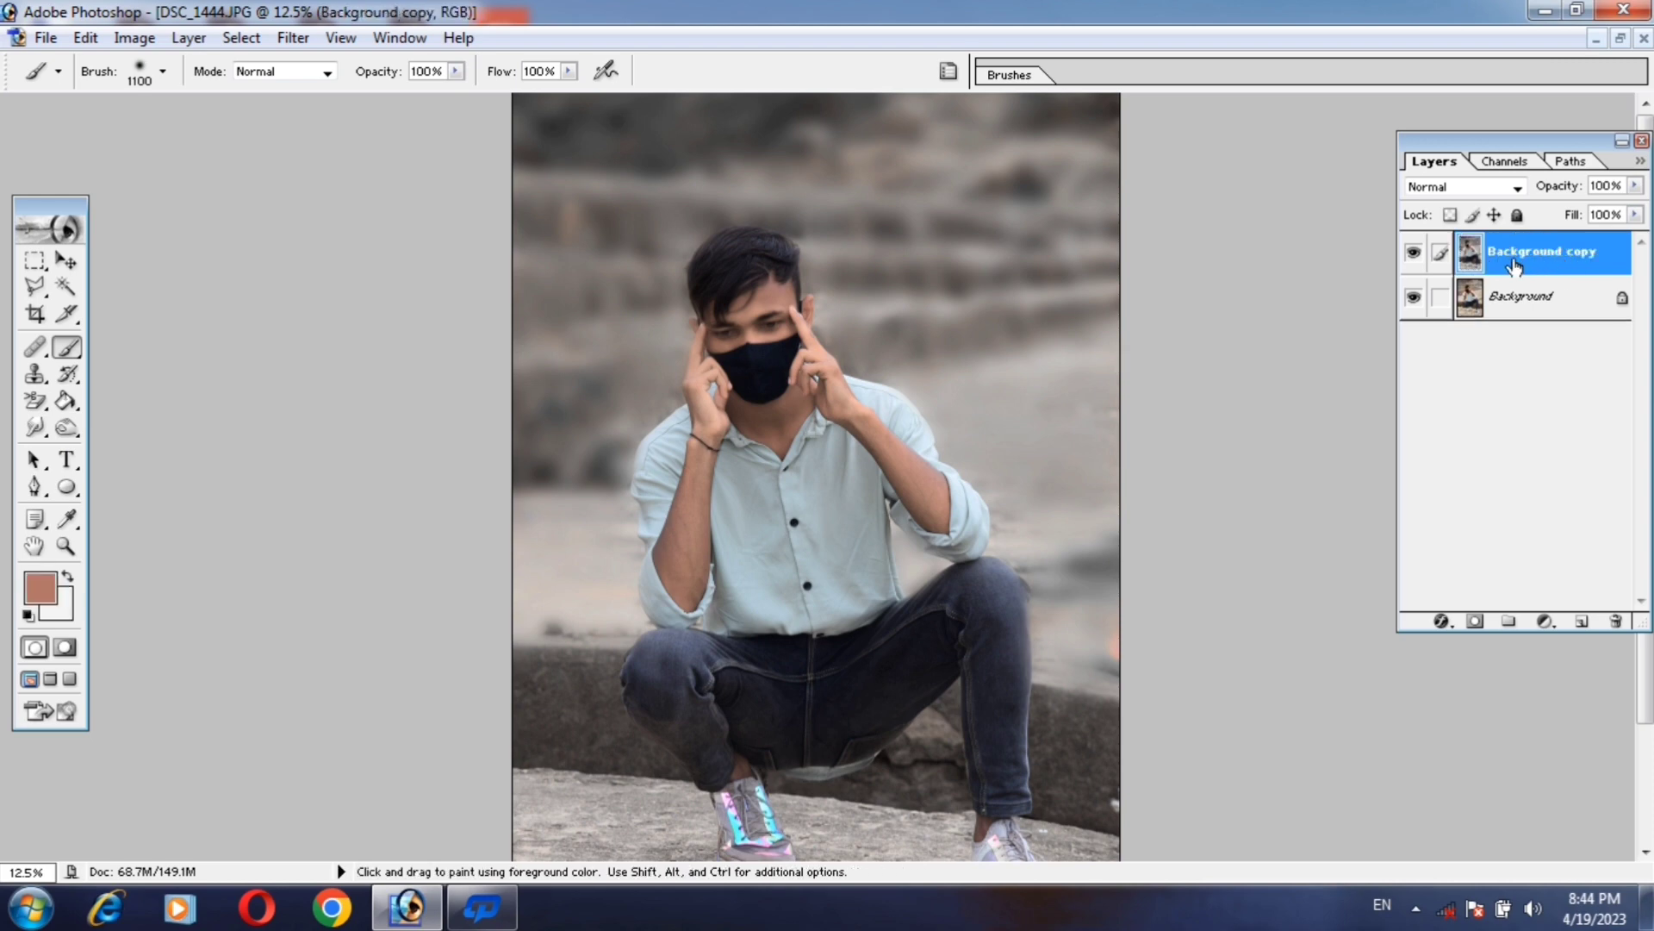
Duplicate Background copy as Background copy 2 and toggle visibility to check it.
right_click(1515, 263)
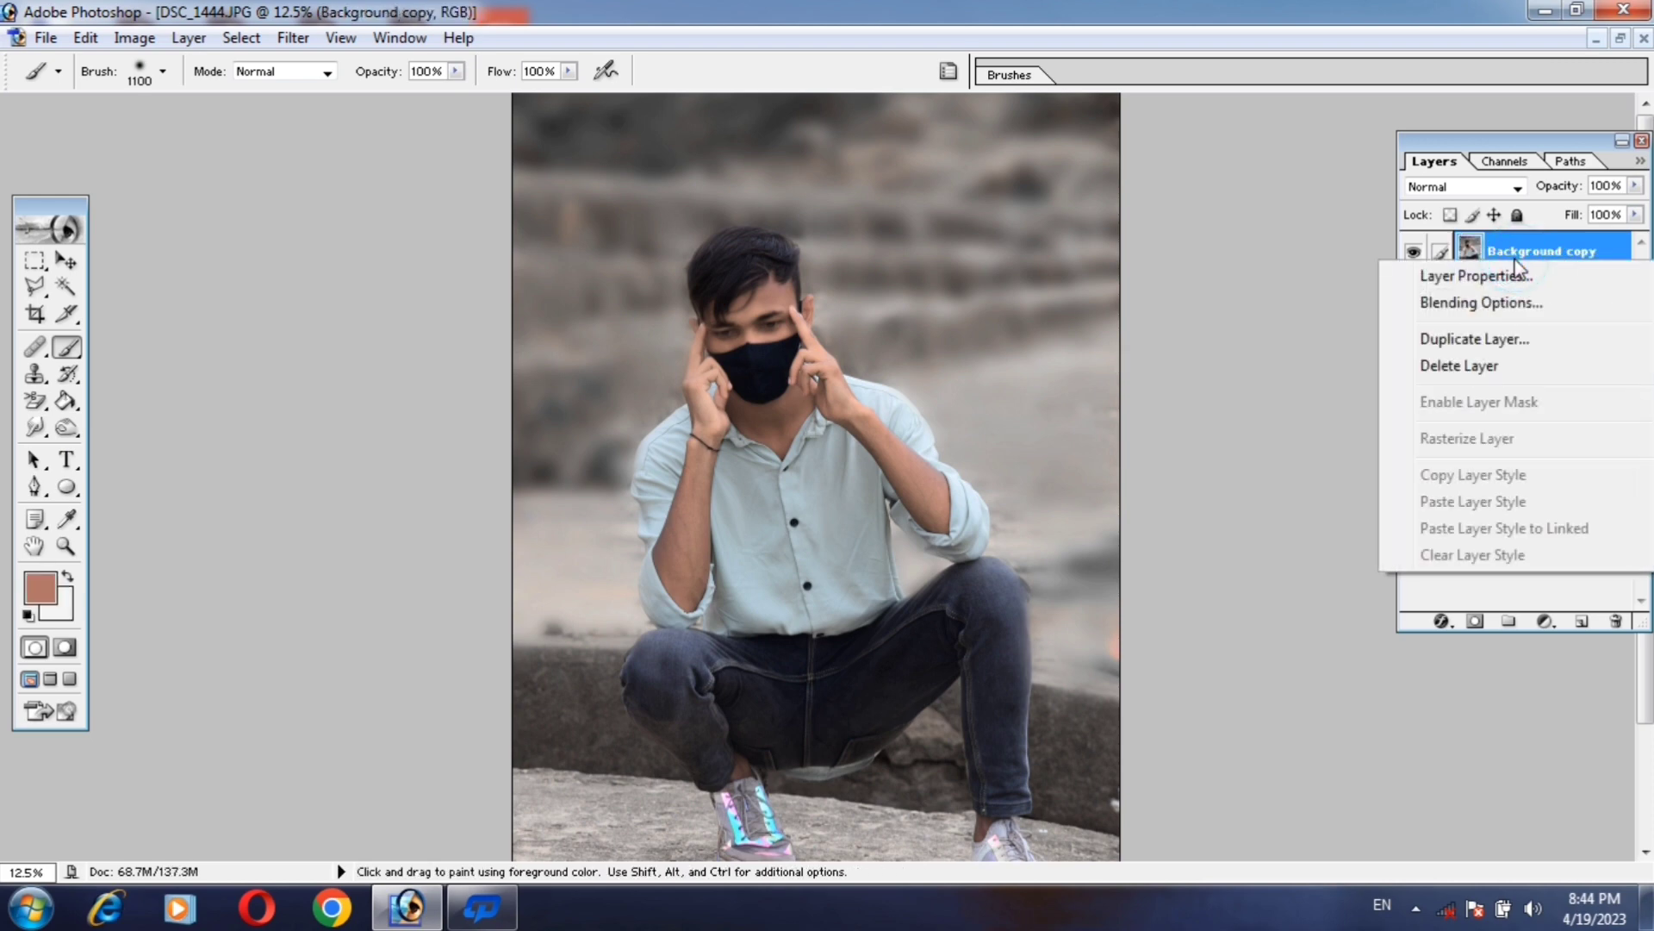
click(1486, 335)
click(1028, 400)
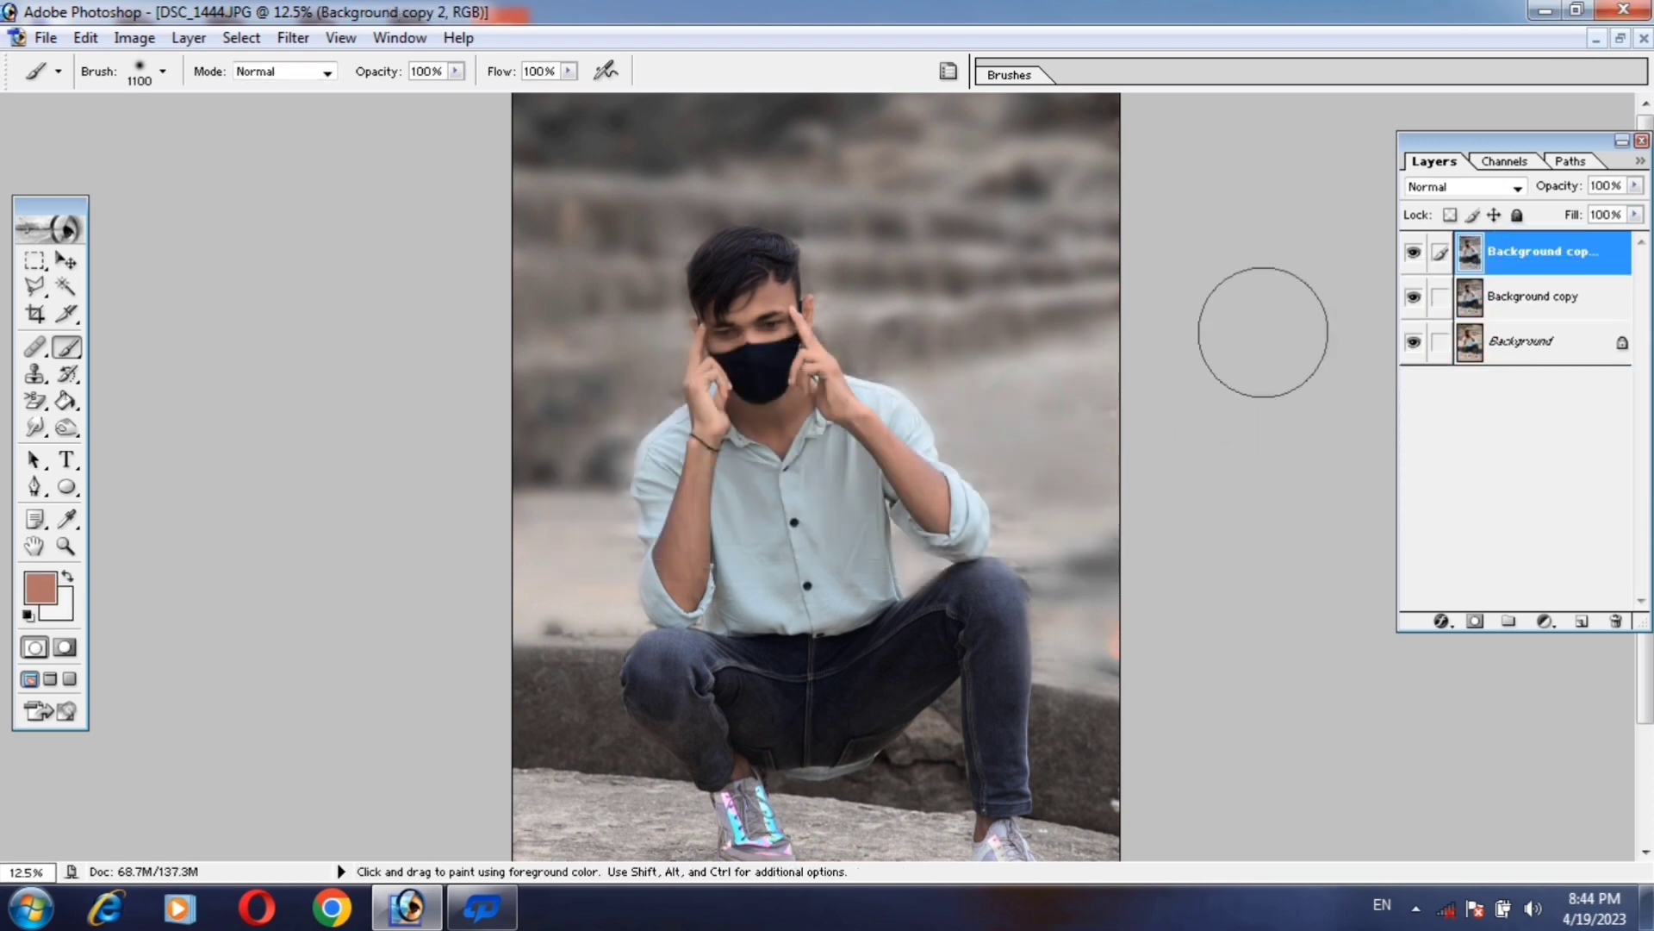
click(1414, 302)
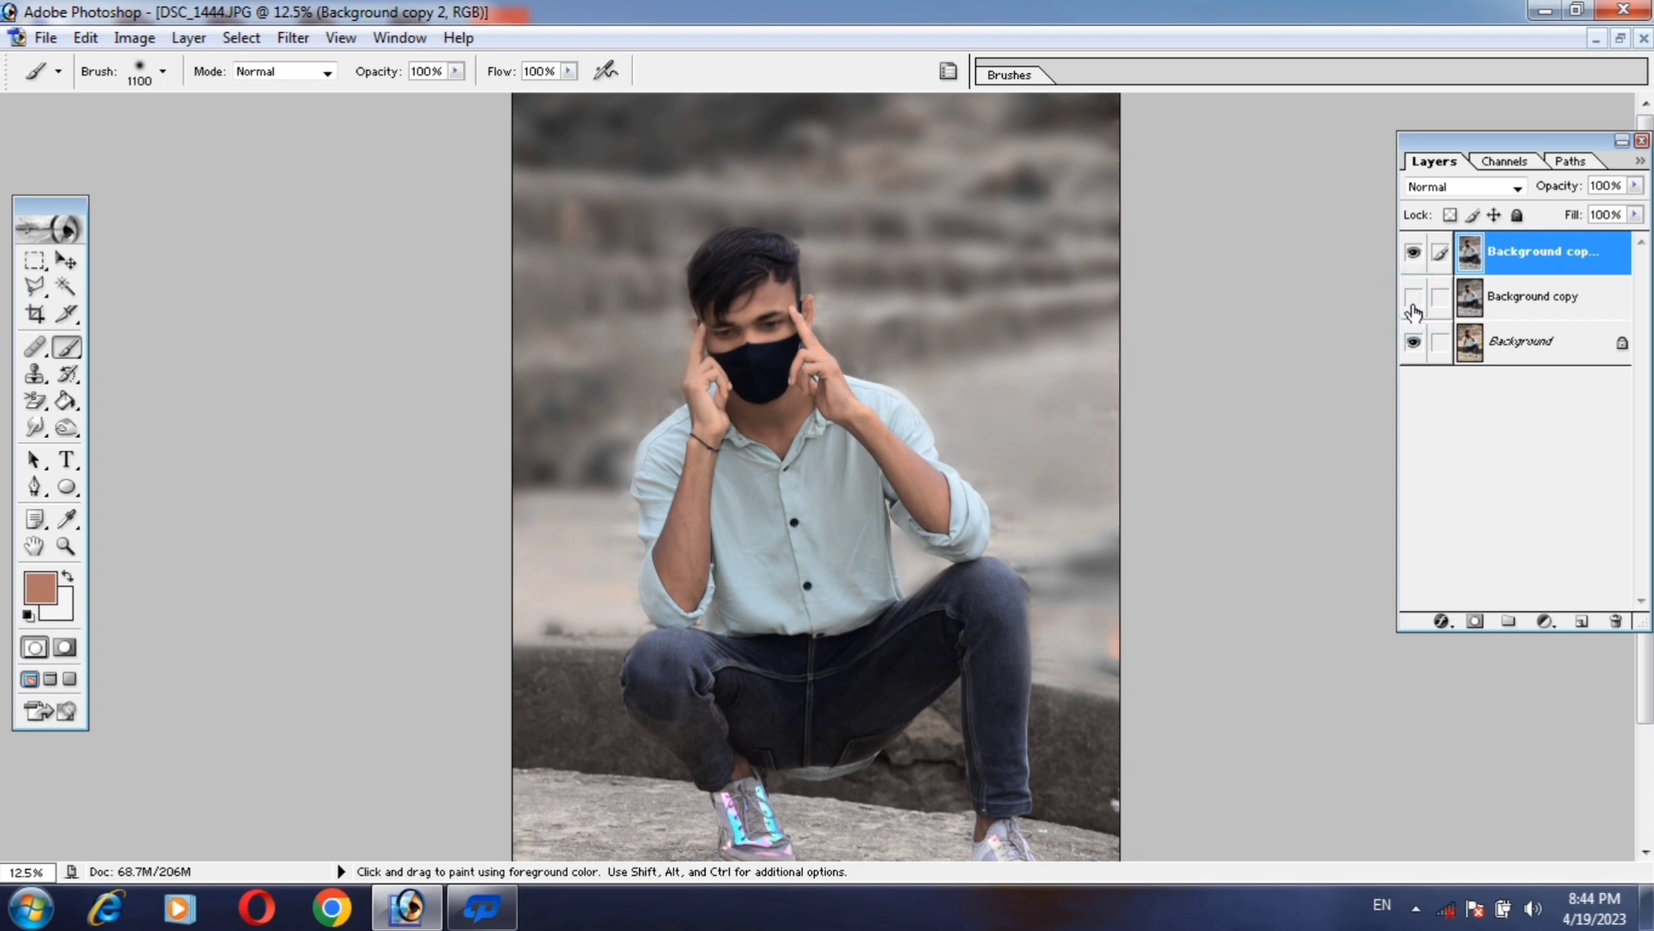
click(1414, 301)
click(1545, 621)
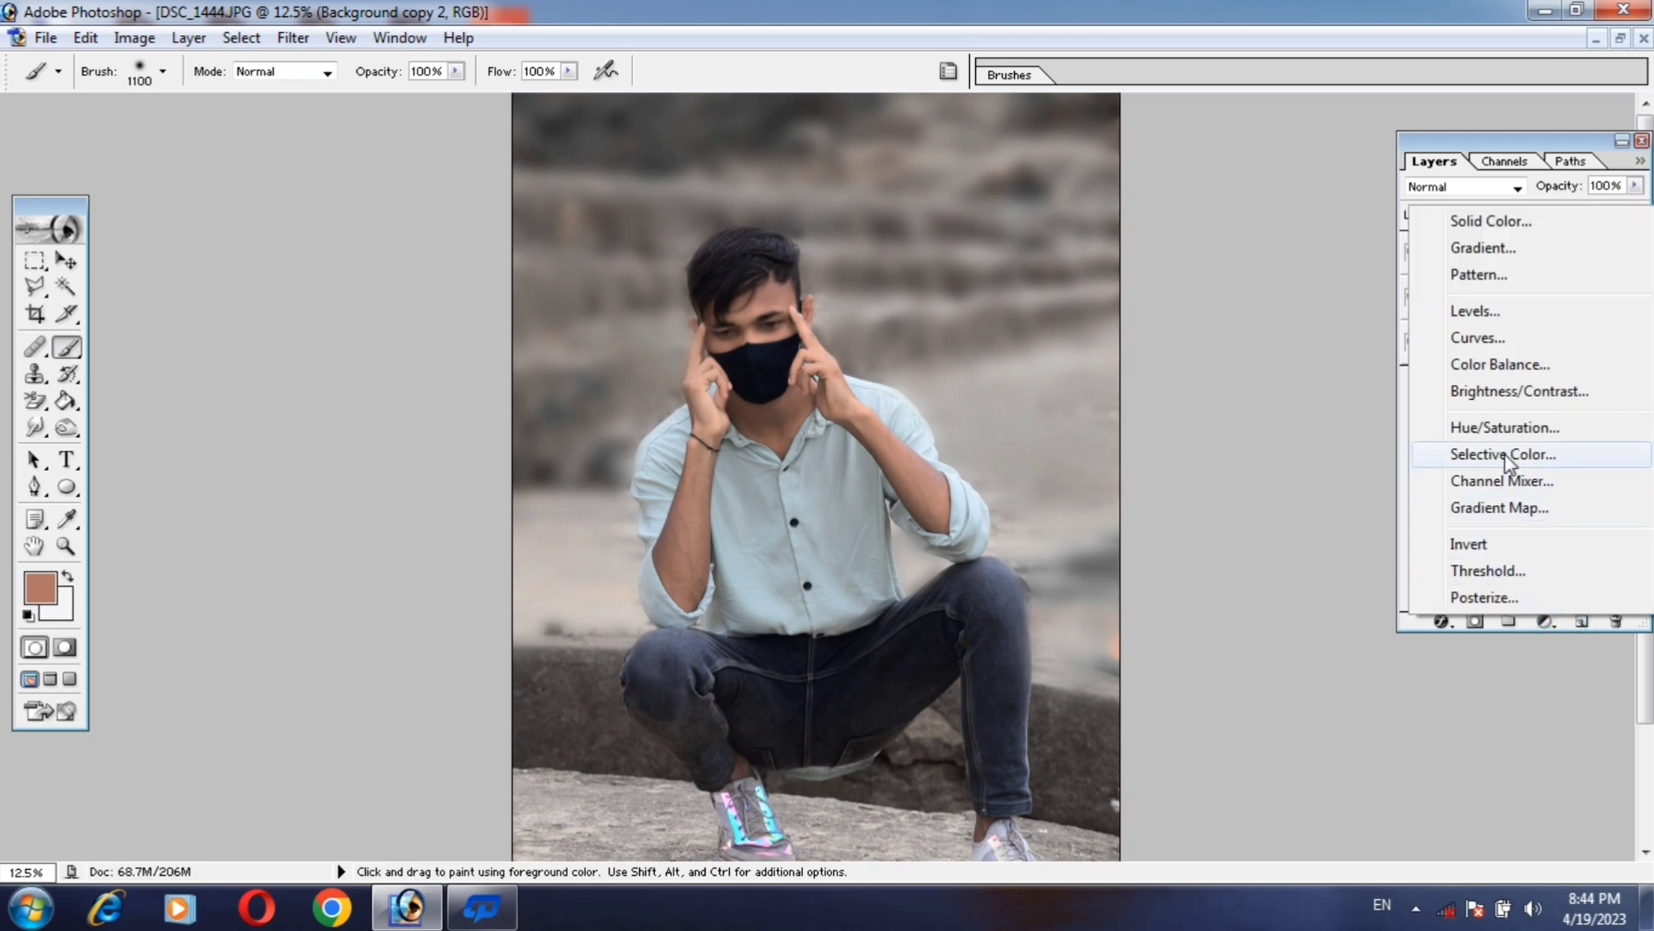
Add a Color Balance layer shifting midtones toward cyan, magenta -9 and blue +16.
click(1495, 362)
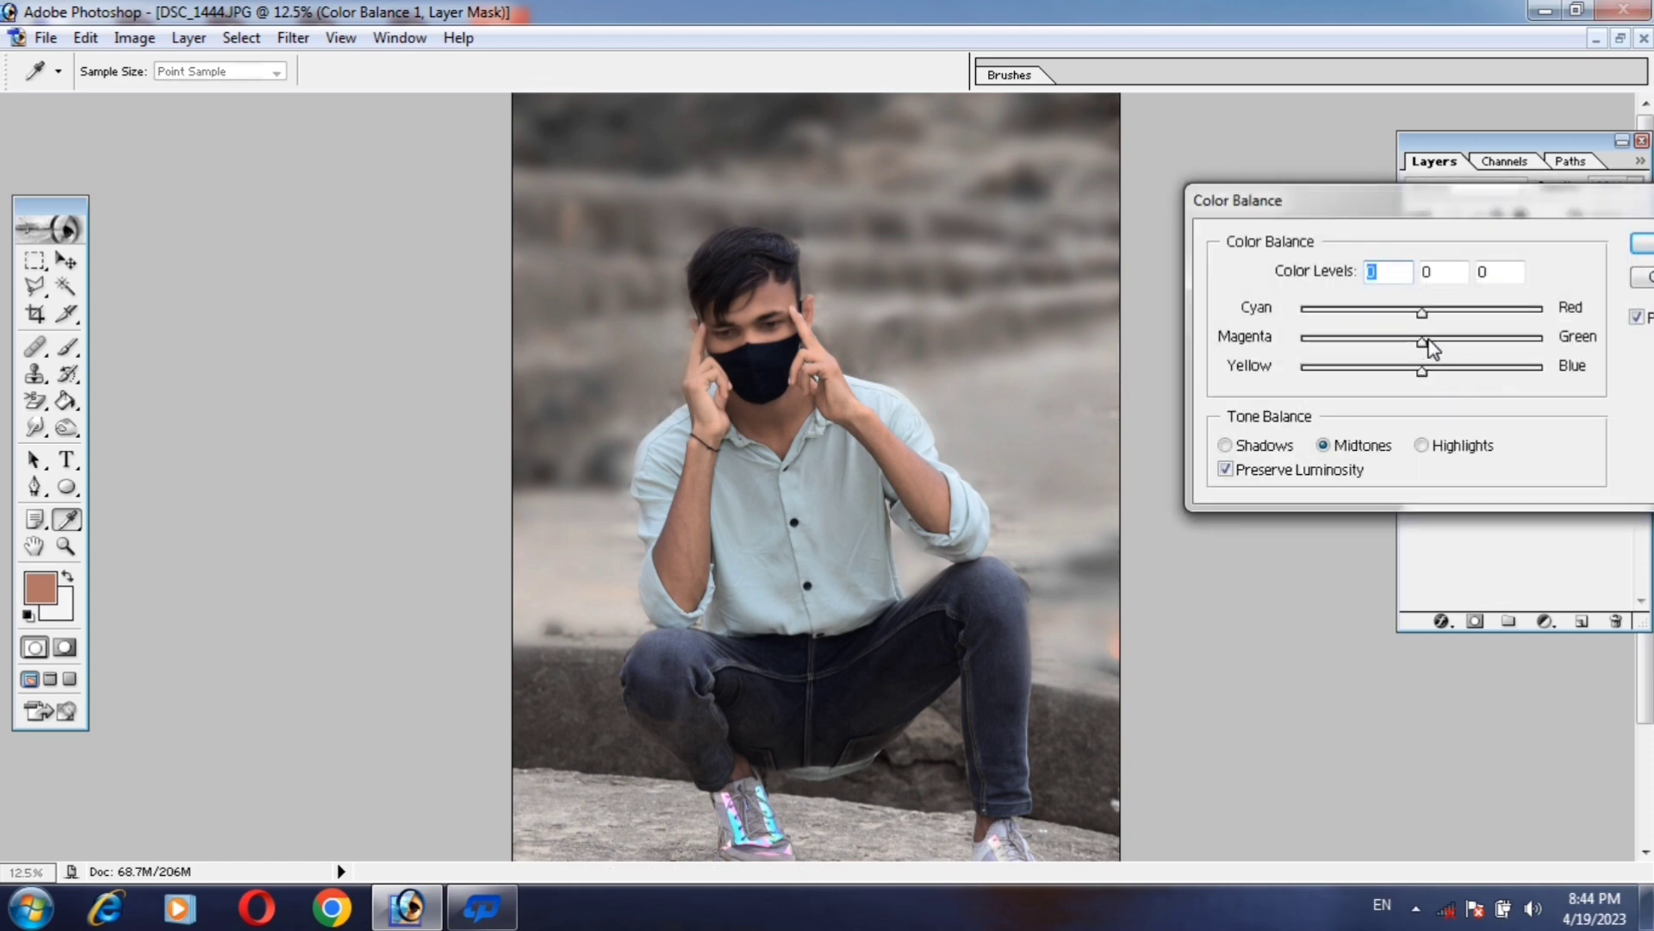
drag(1413, 347, 1444, 372)
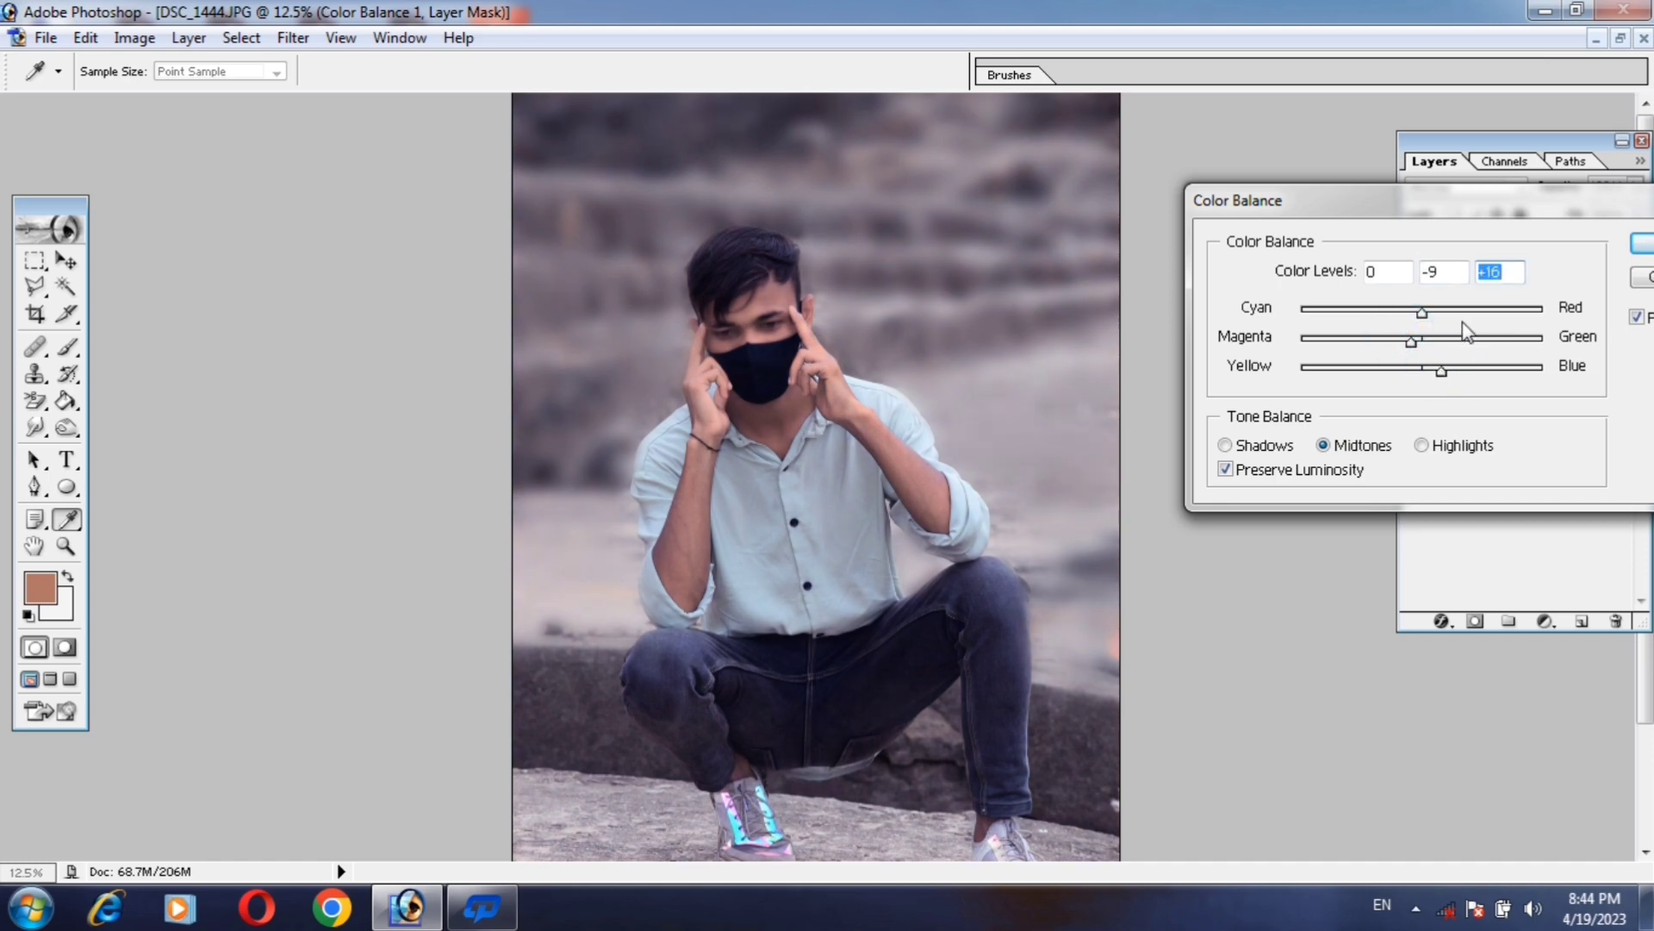
mouse_move(1422, 310)
mouse_down()
mouse_move(1395, 315)
mouse_move(1413, 318)
mouse_up()
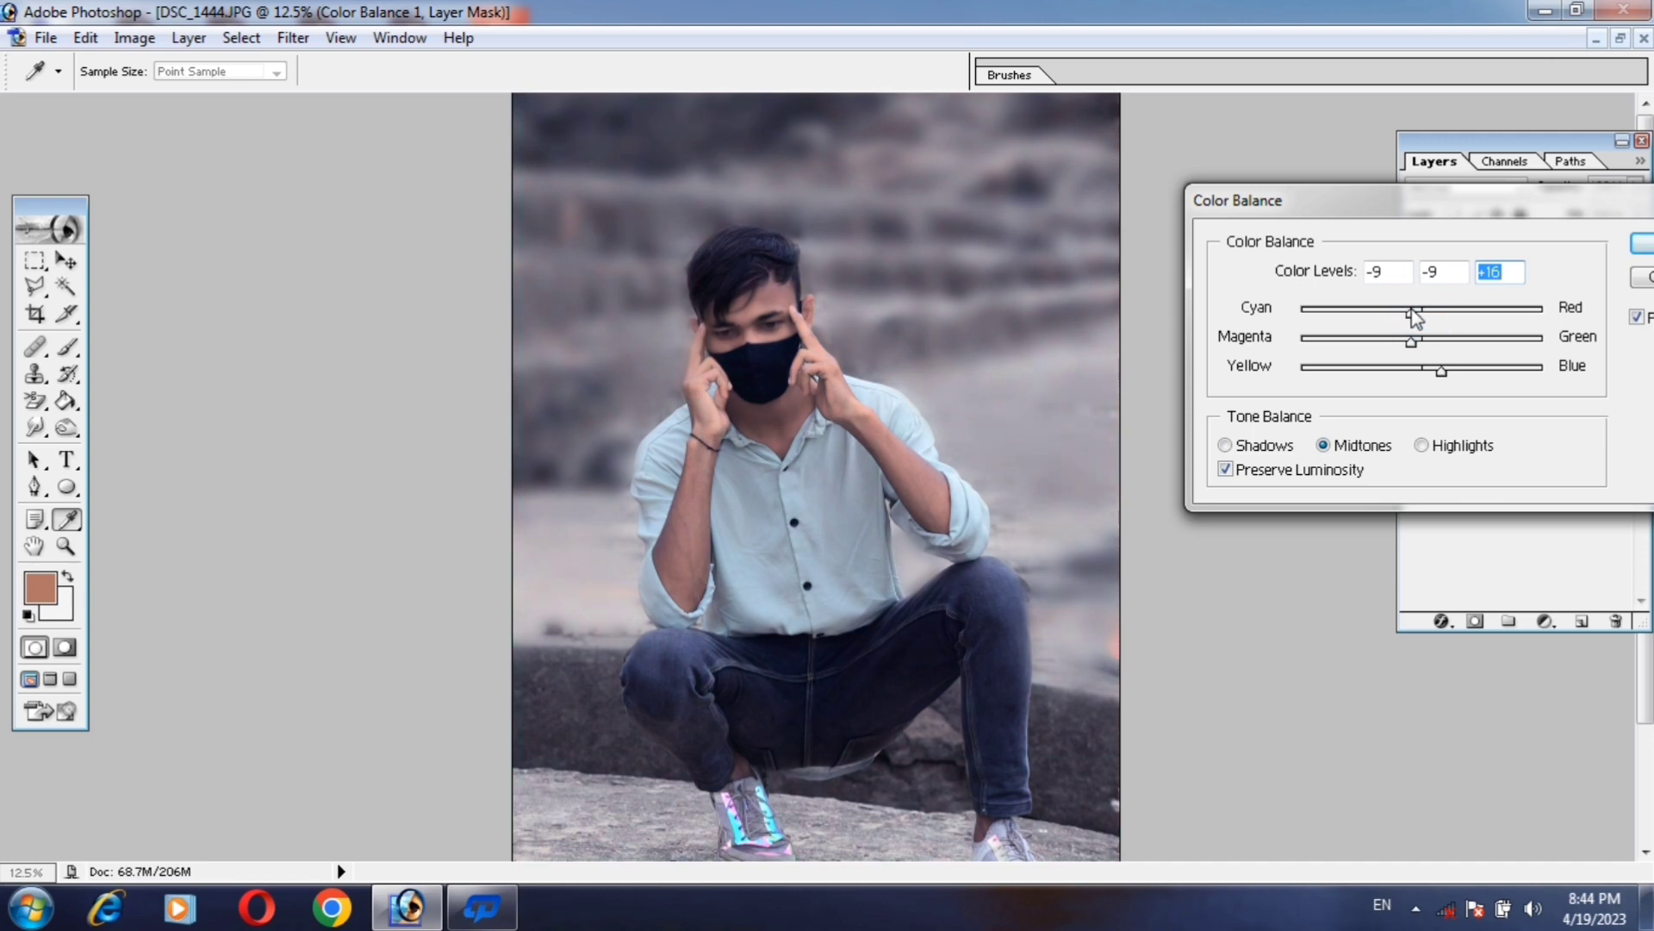
click(1644, 248)
key(b)
key(d)
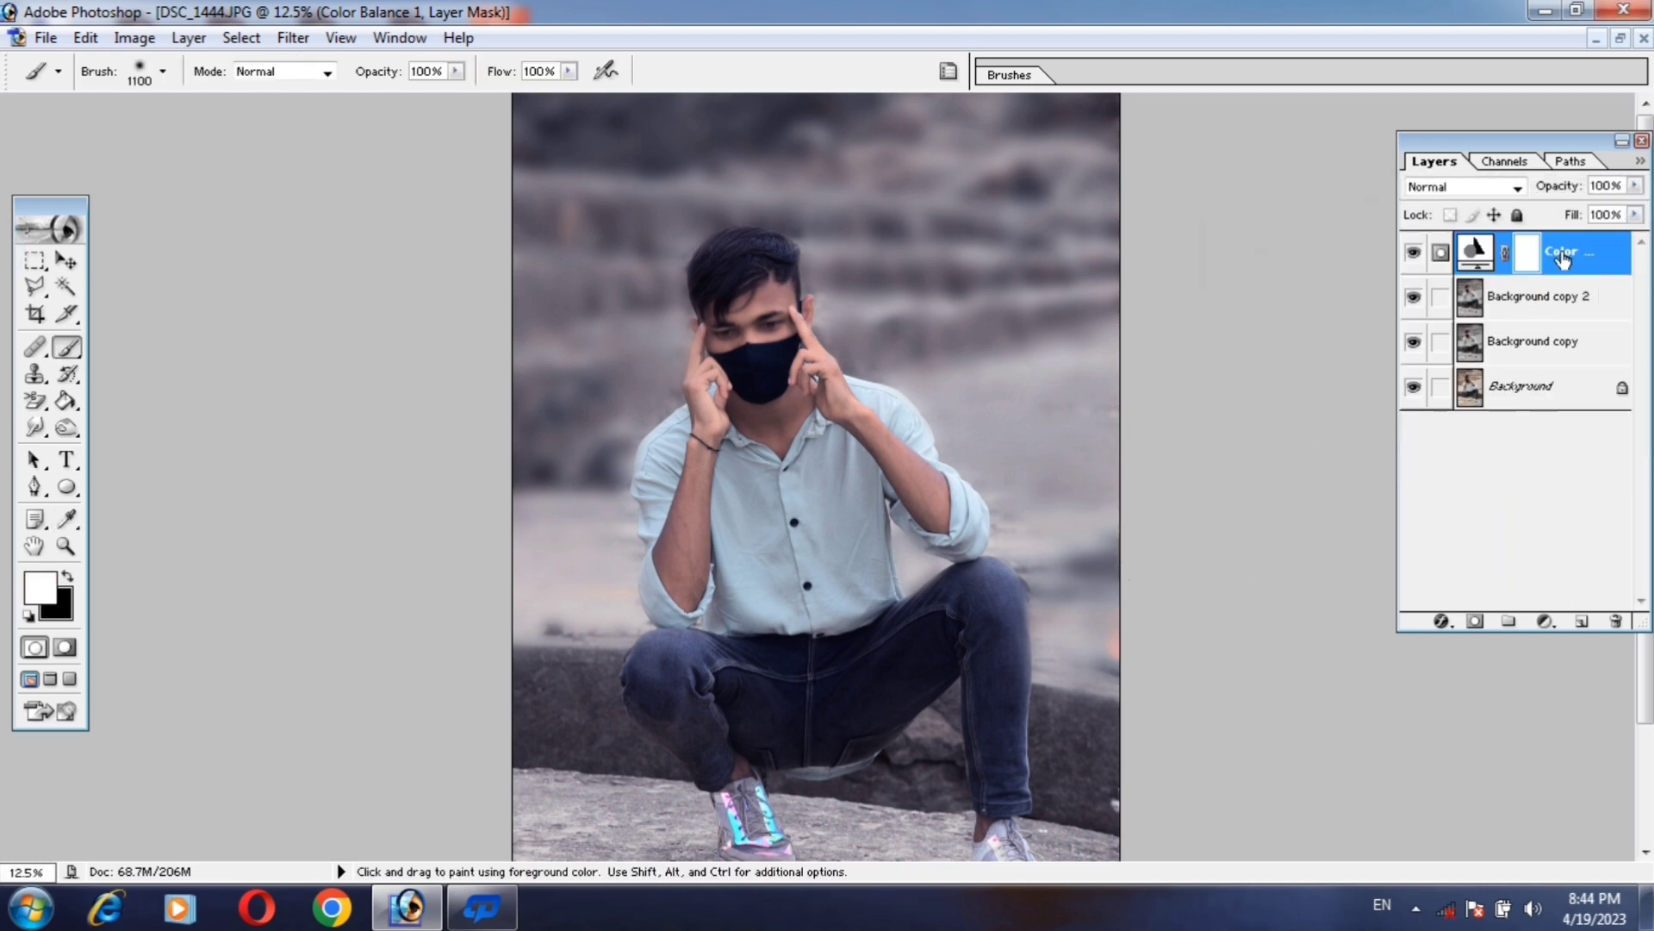
Merge the Color Balance toning down into Background copy, checking it by toggling visibility.
key(Delete)
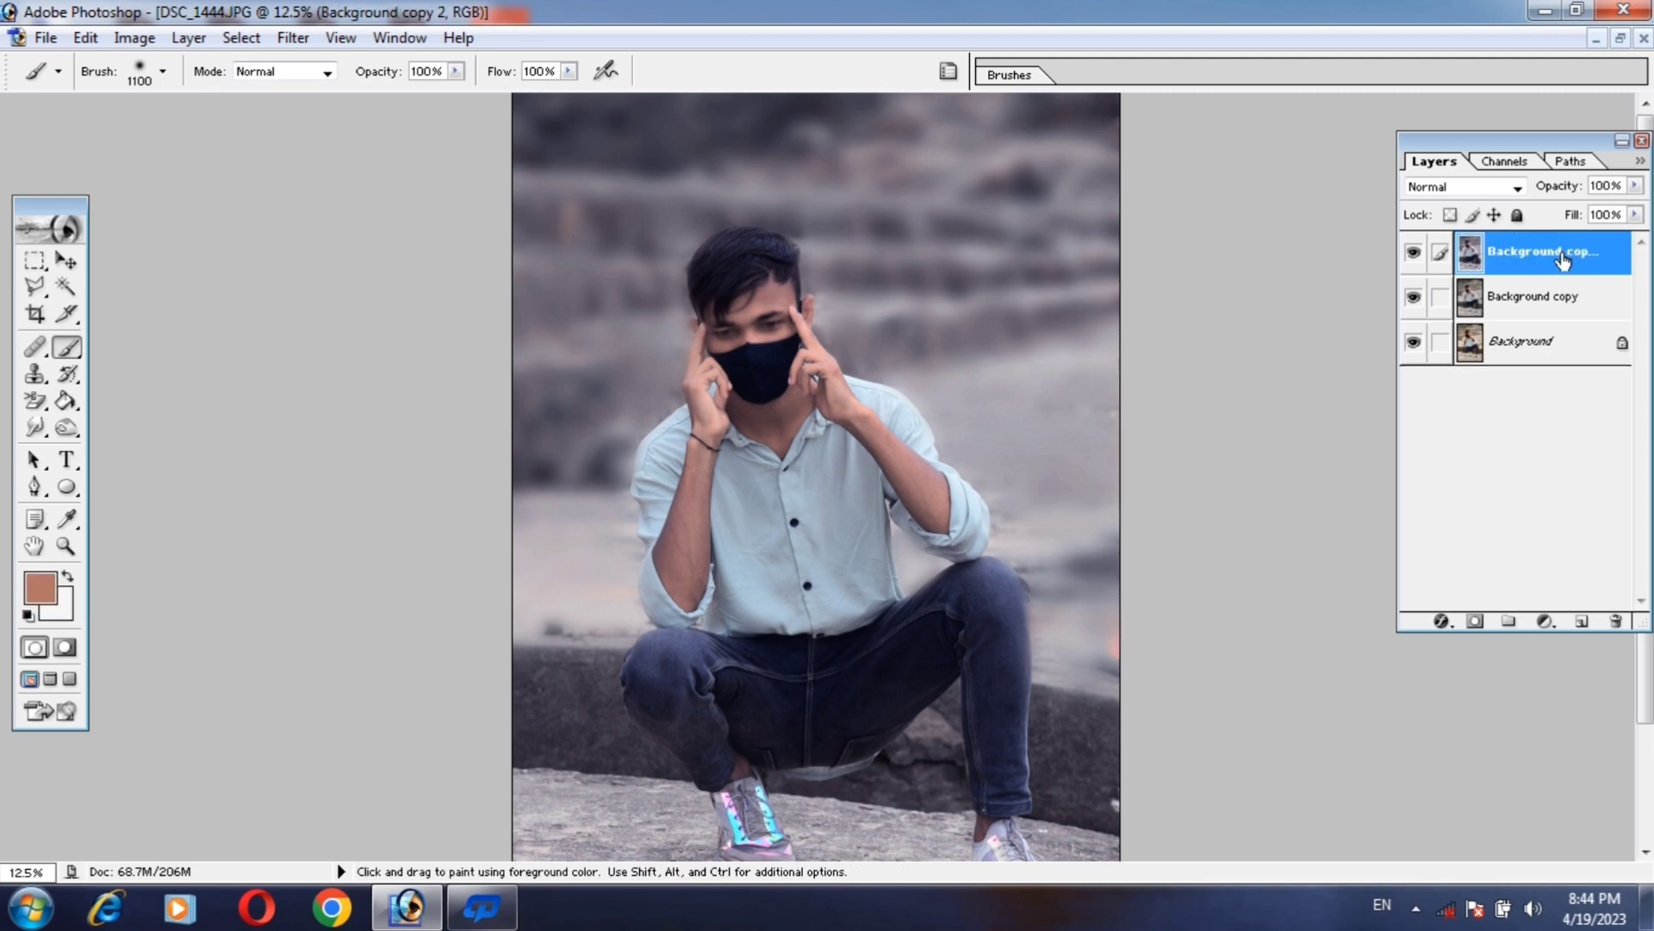
click(1414, 254)
click(1414, 253)
click(1409, 252)
key(ctrl+e)
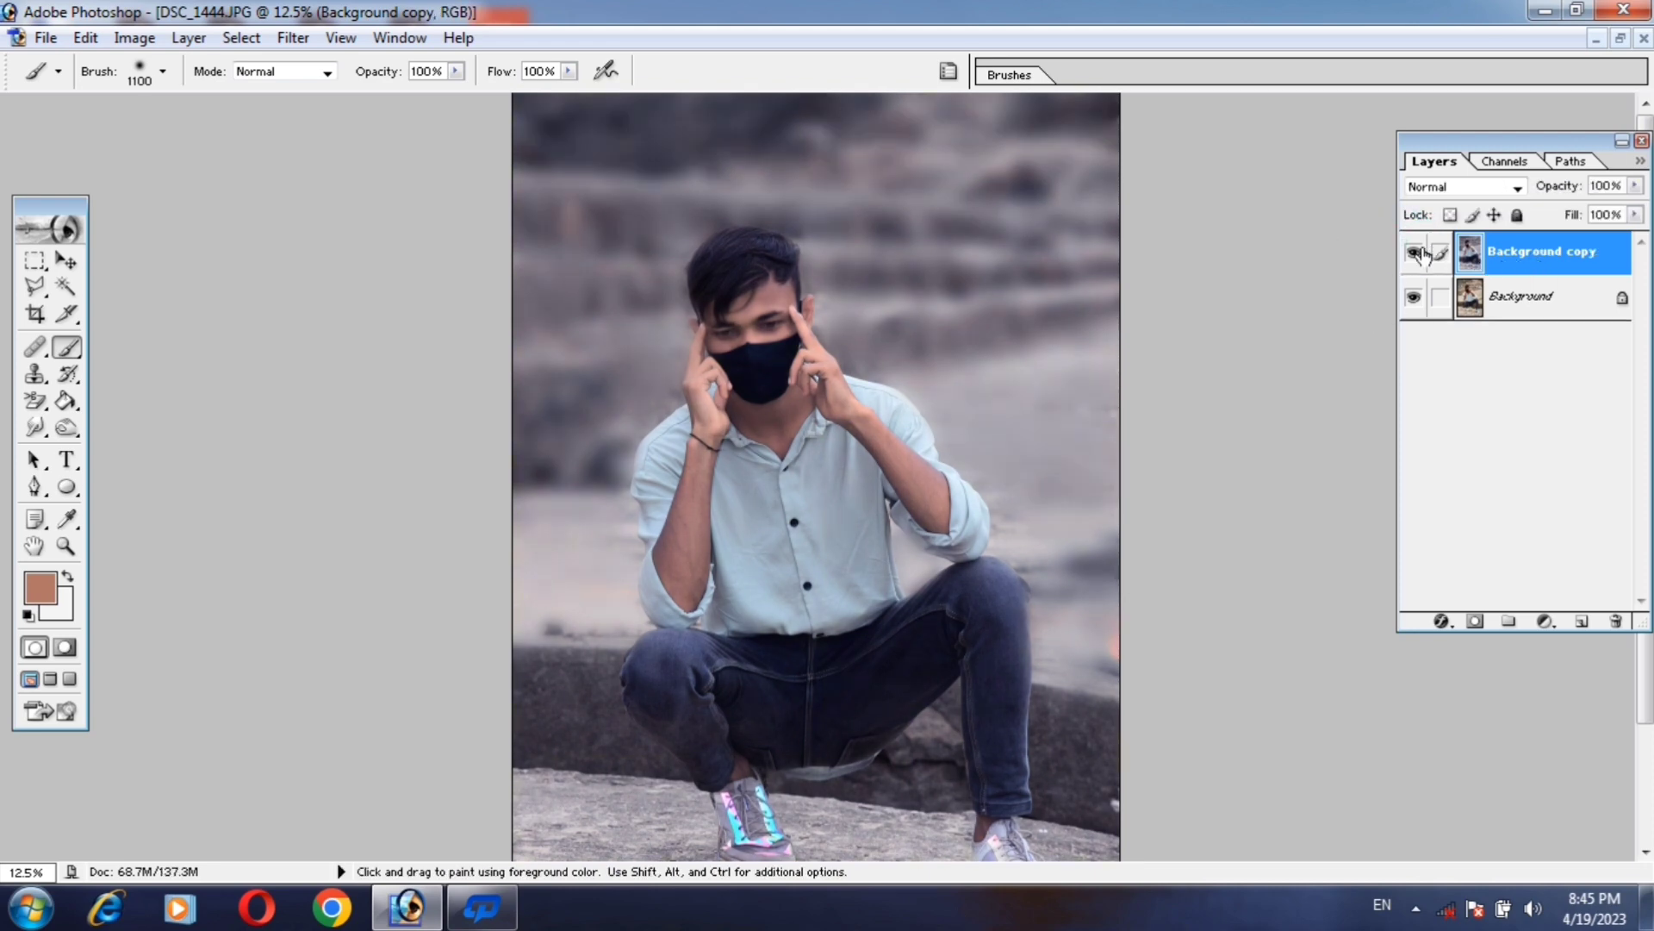
Compare the graded layer with the warm original, then duplicate it with Ctrl+J.
click(1417, 253)
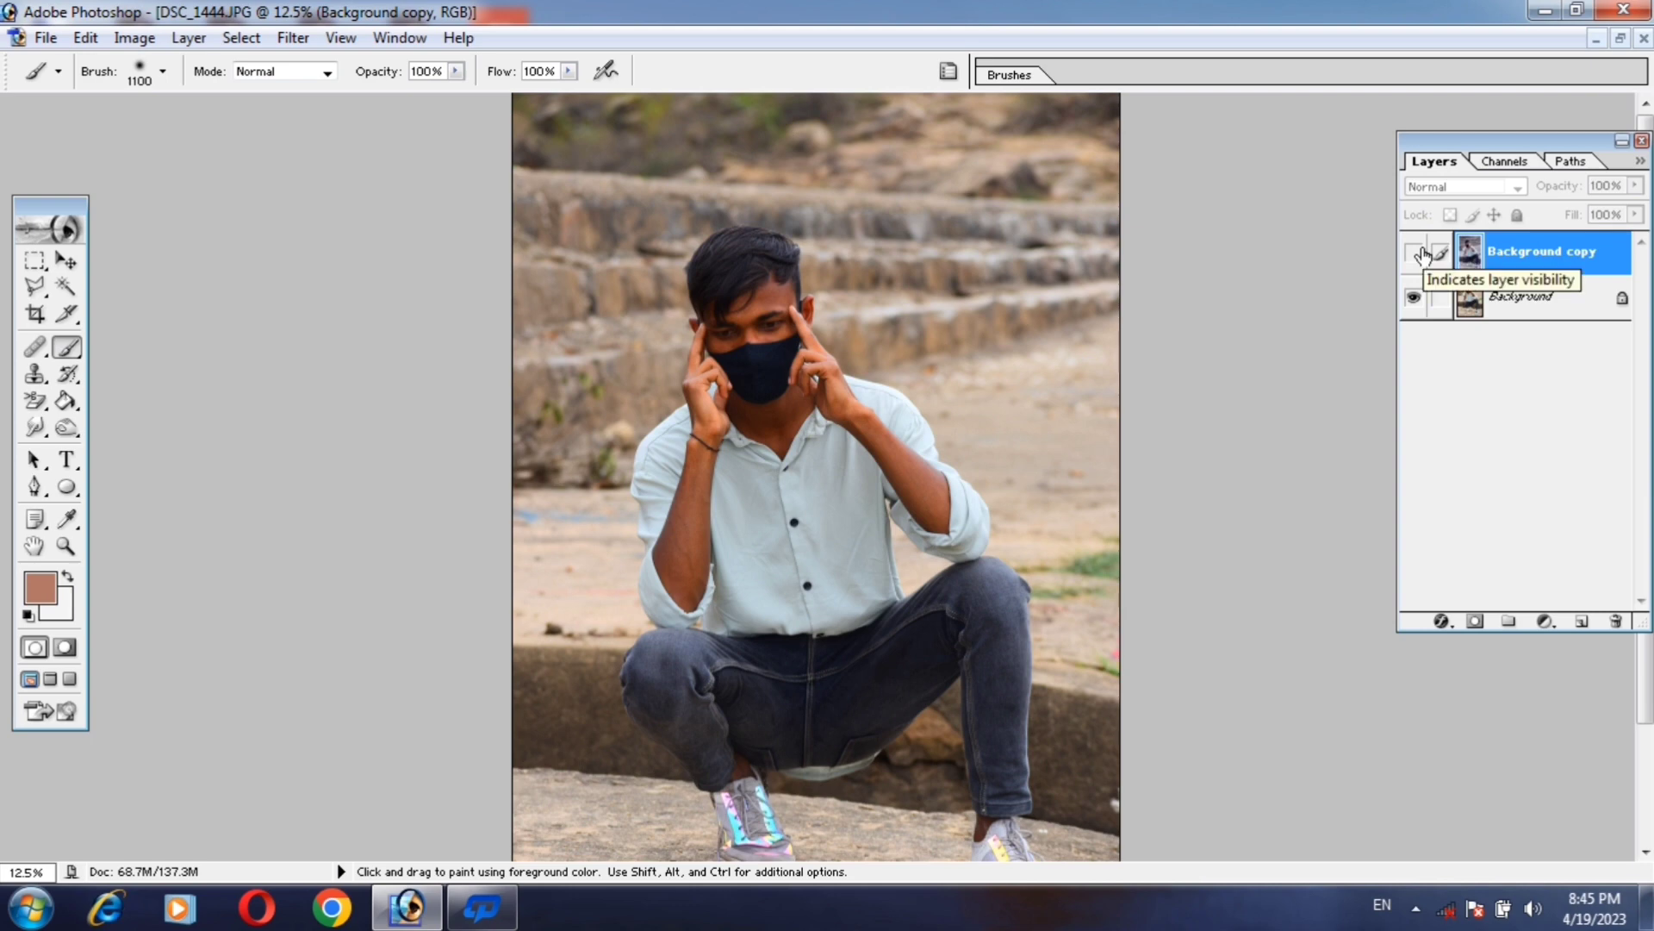
click(1414, 253)
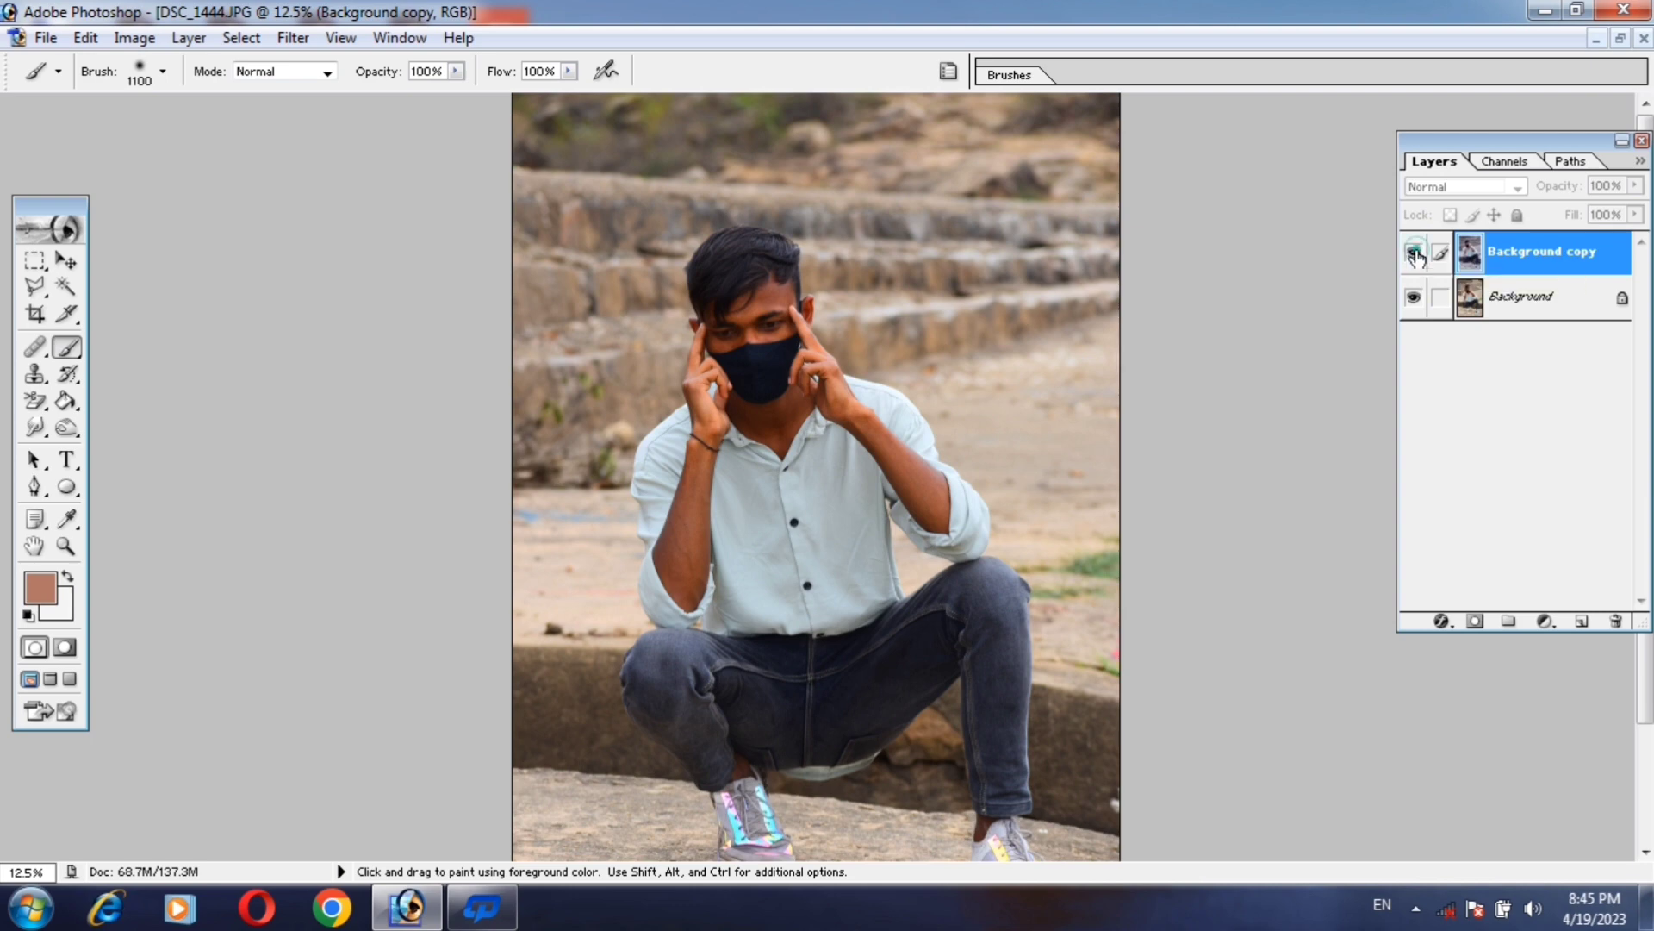
click(1416, 254)
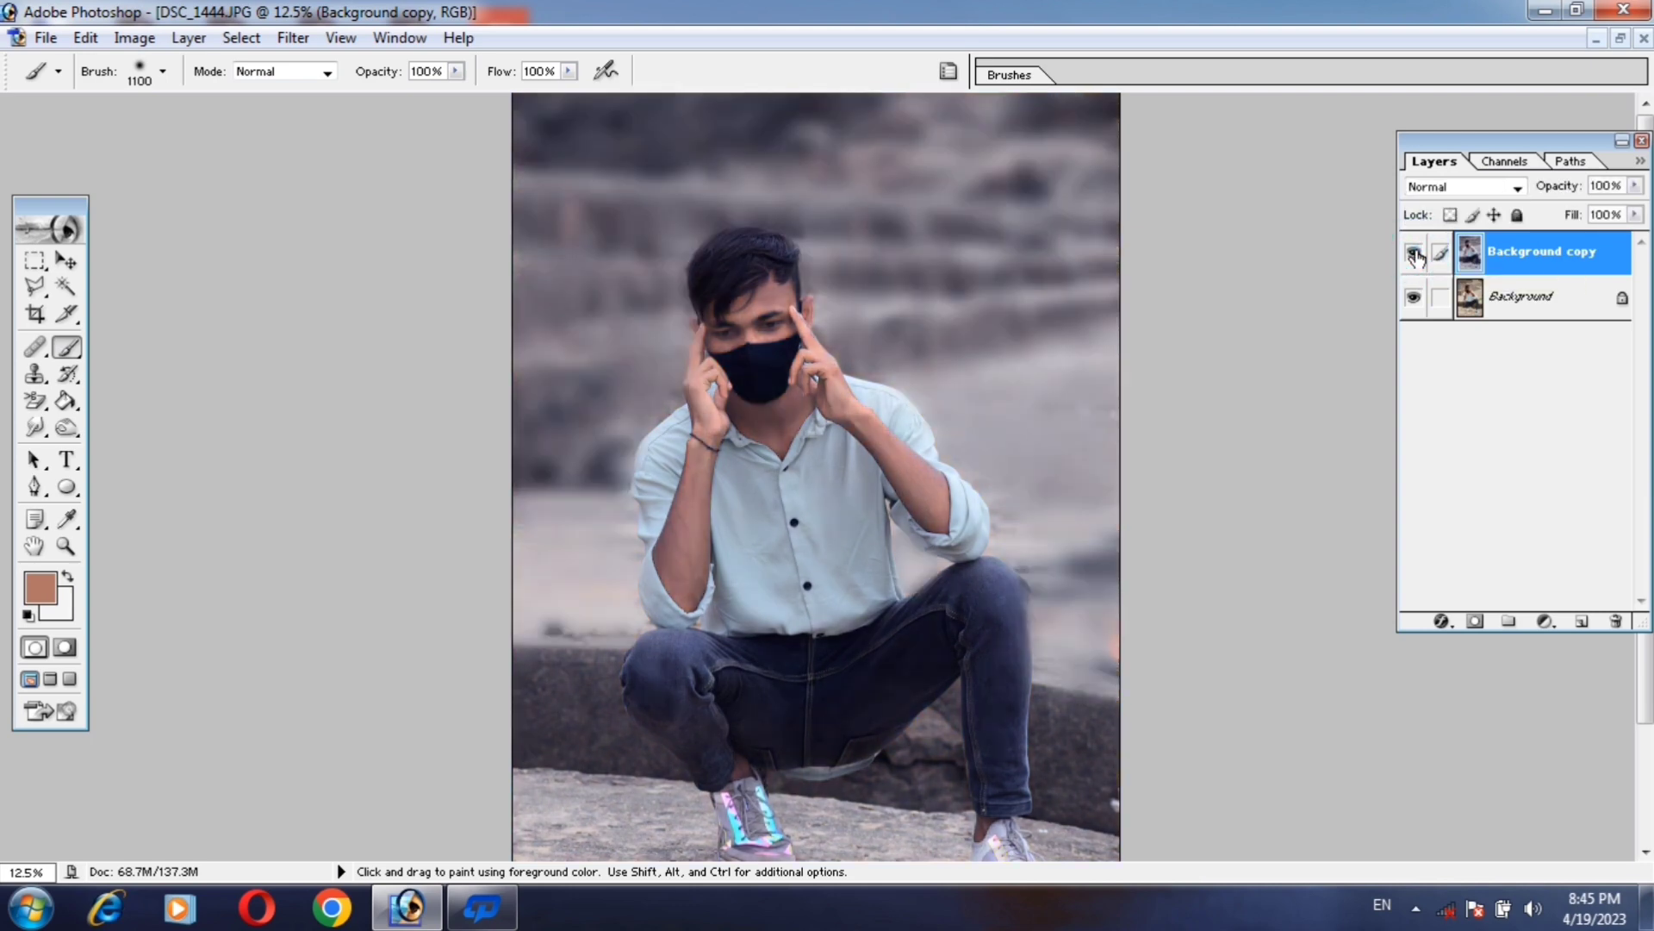
click(1416, 254)
click(1416, 254)
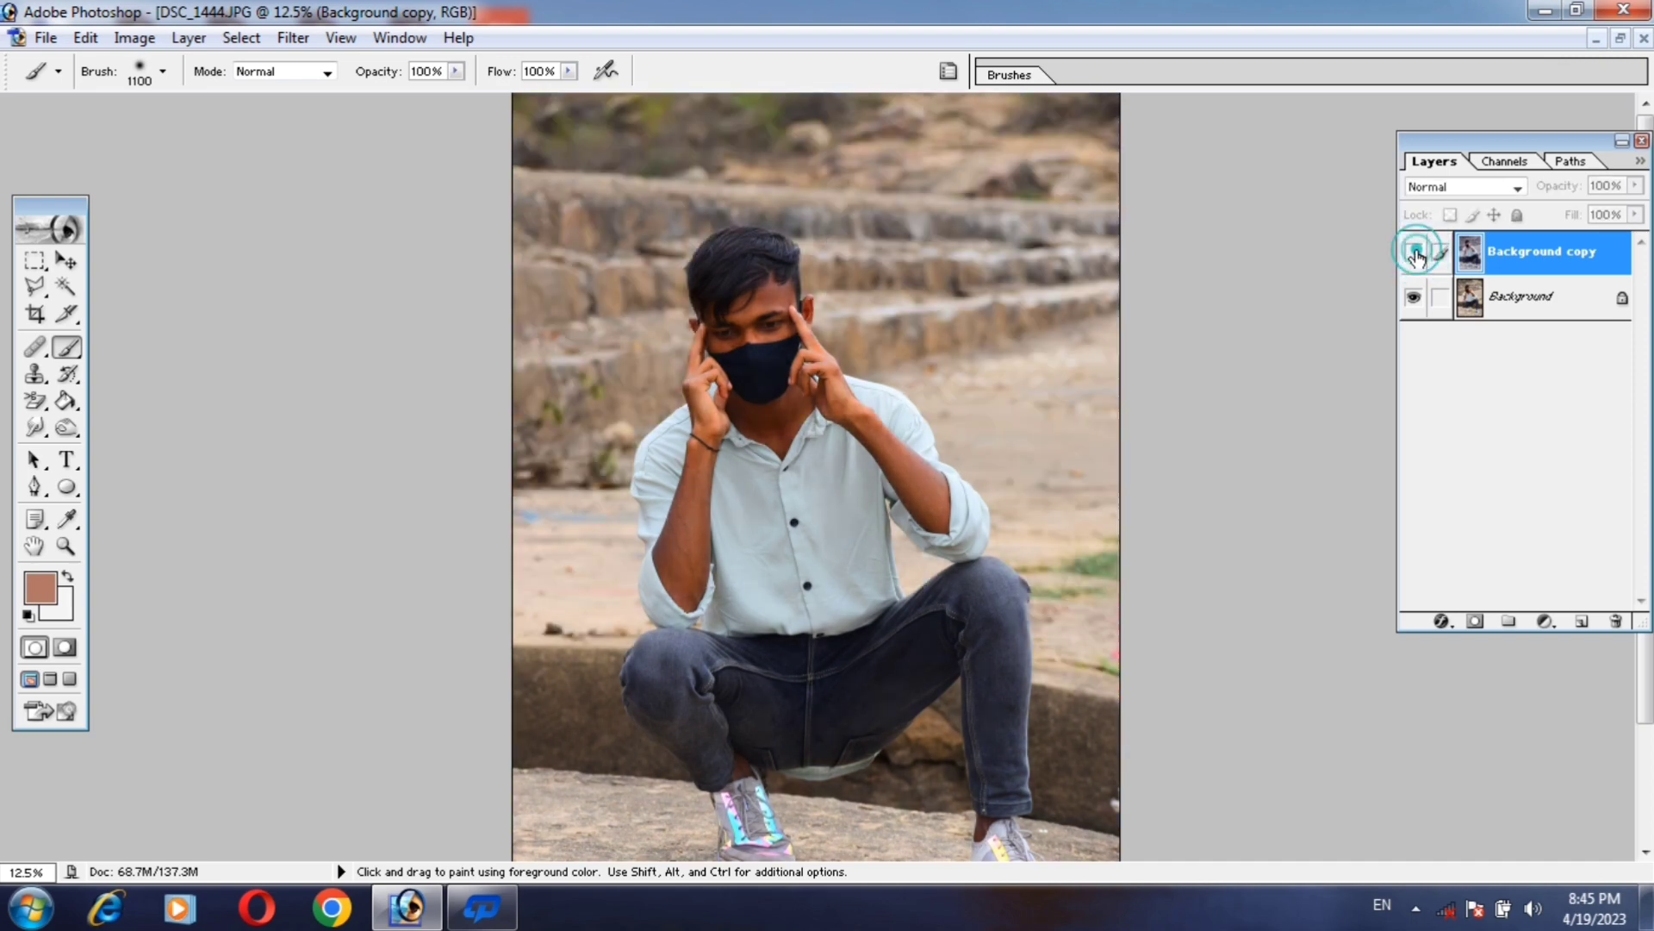
click(1416, 254)
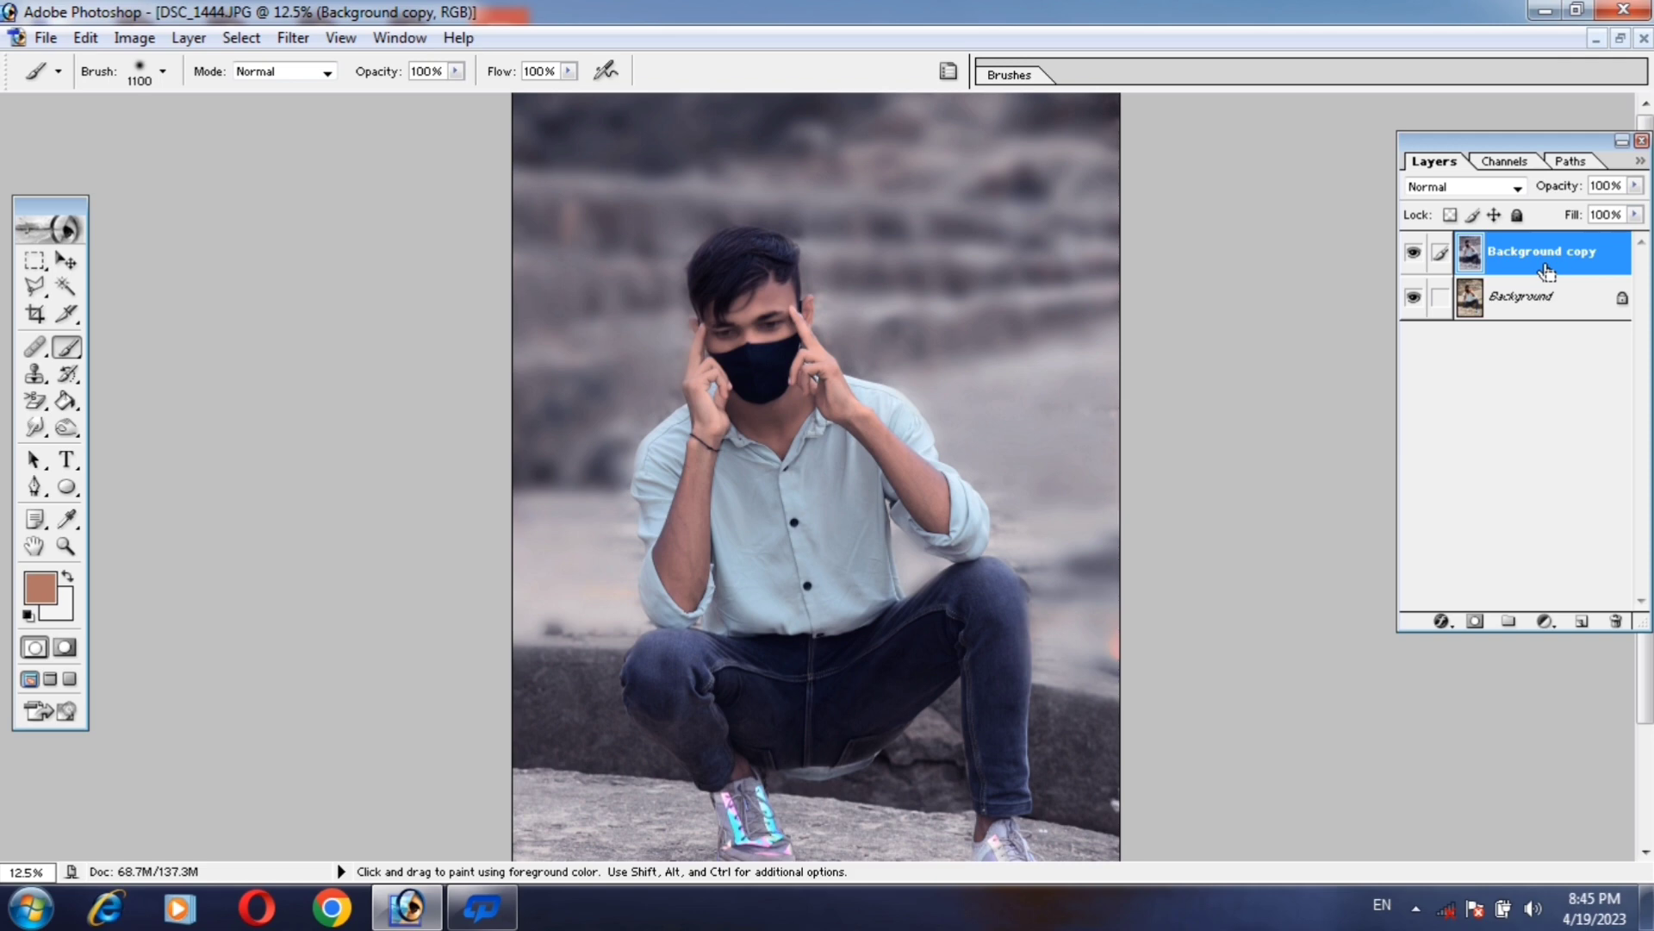
key(ctrl+j)
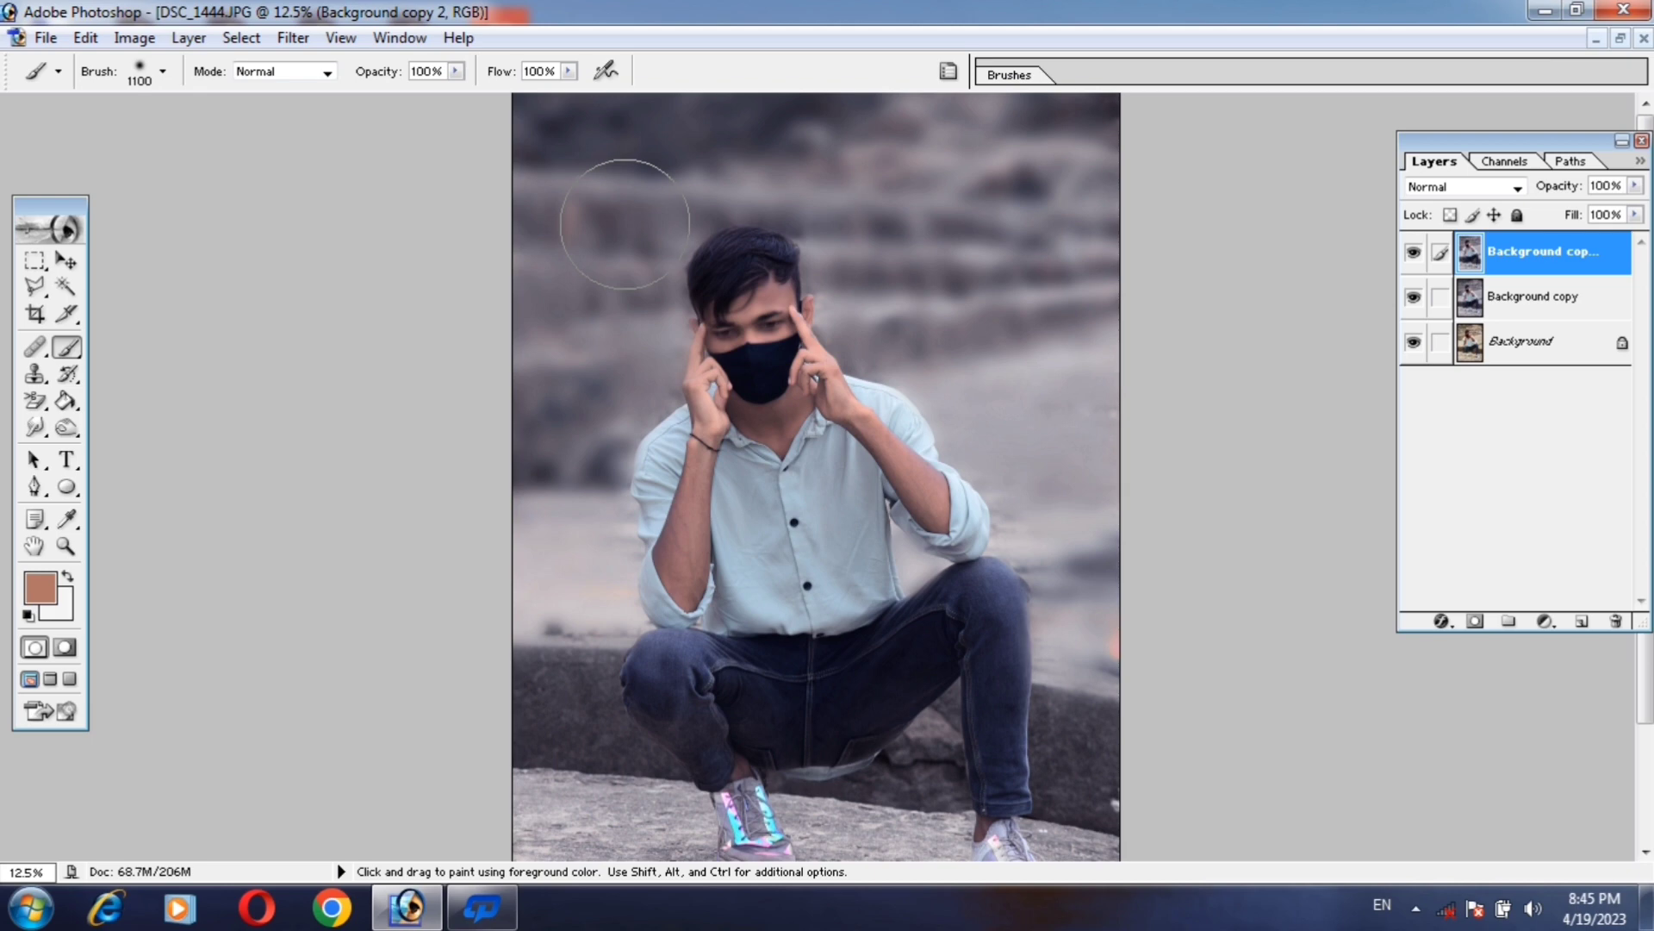
Apply a High Pass filter with a radius of about 5.5 pixels to Background copy 2.
click(293, 37)
mouse_move(388, 512)
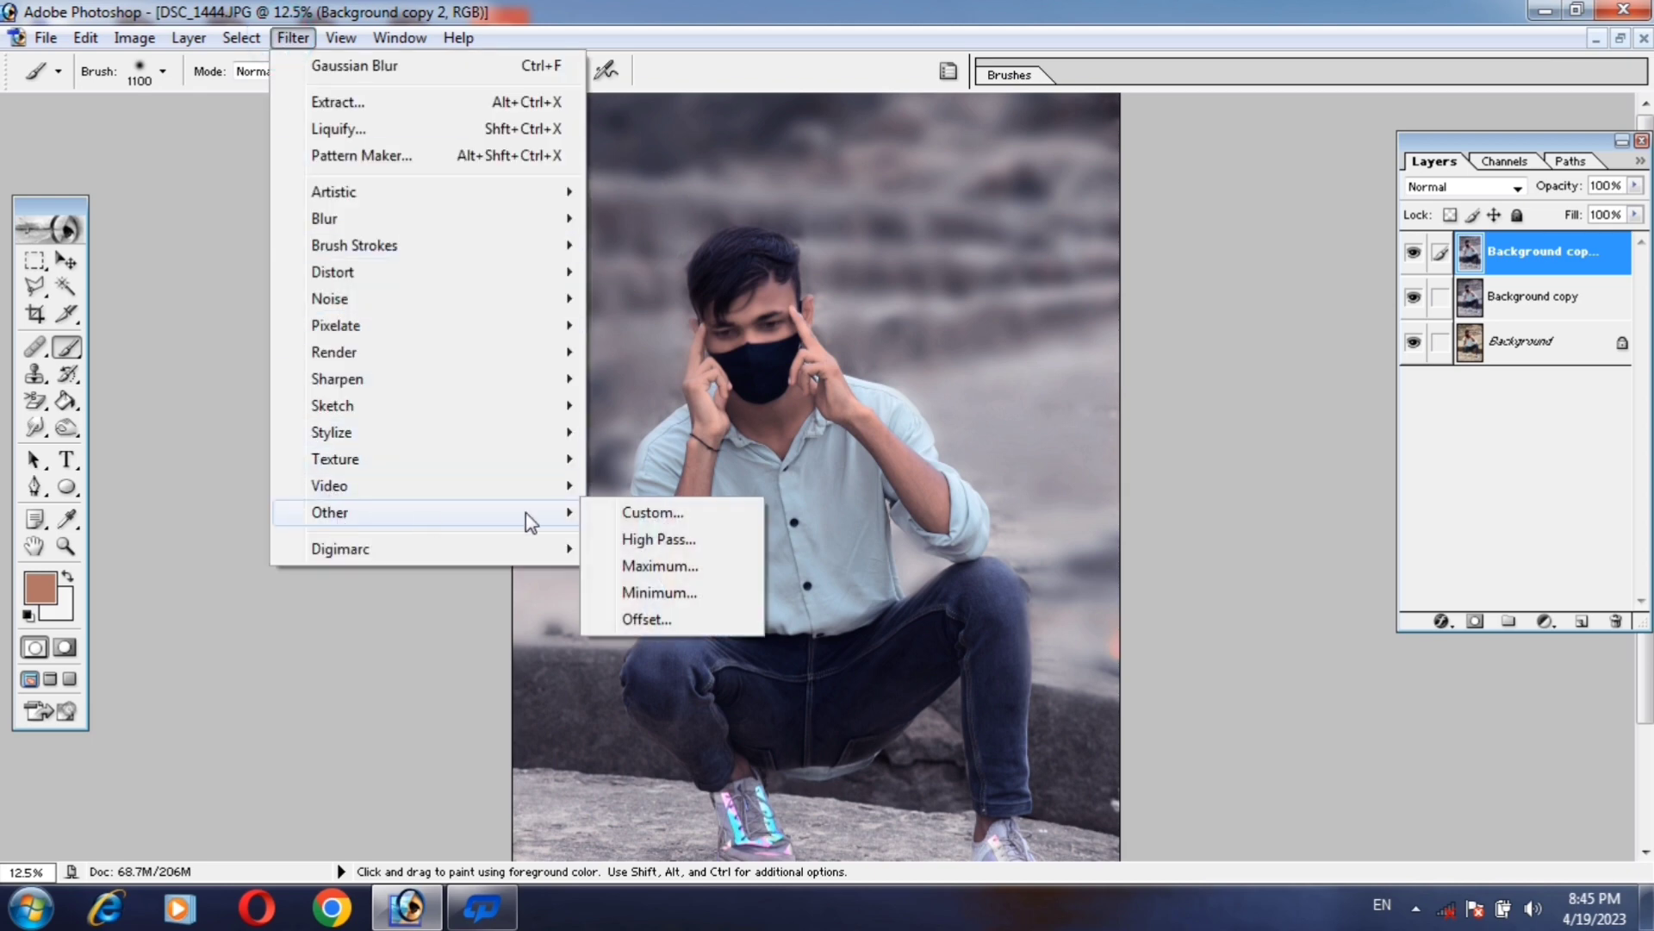
click(692, 541)
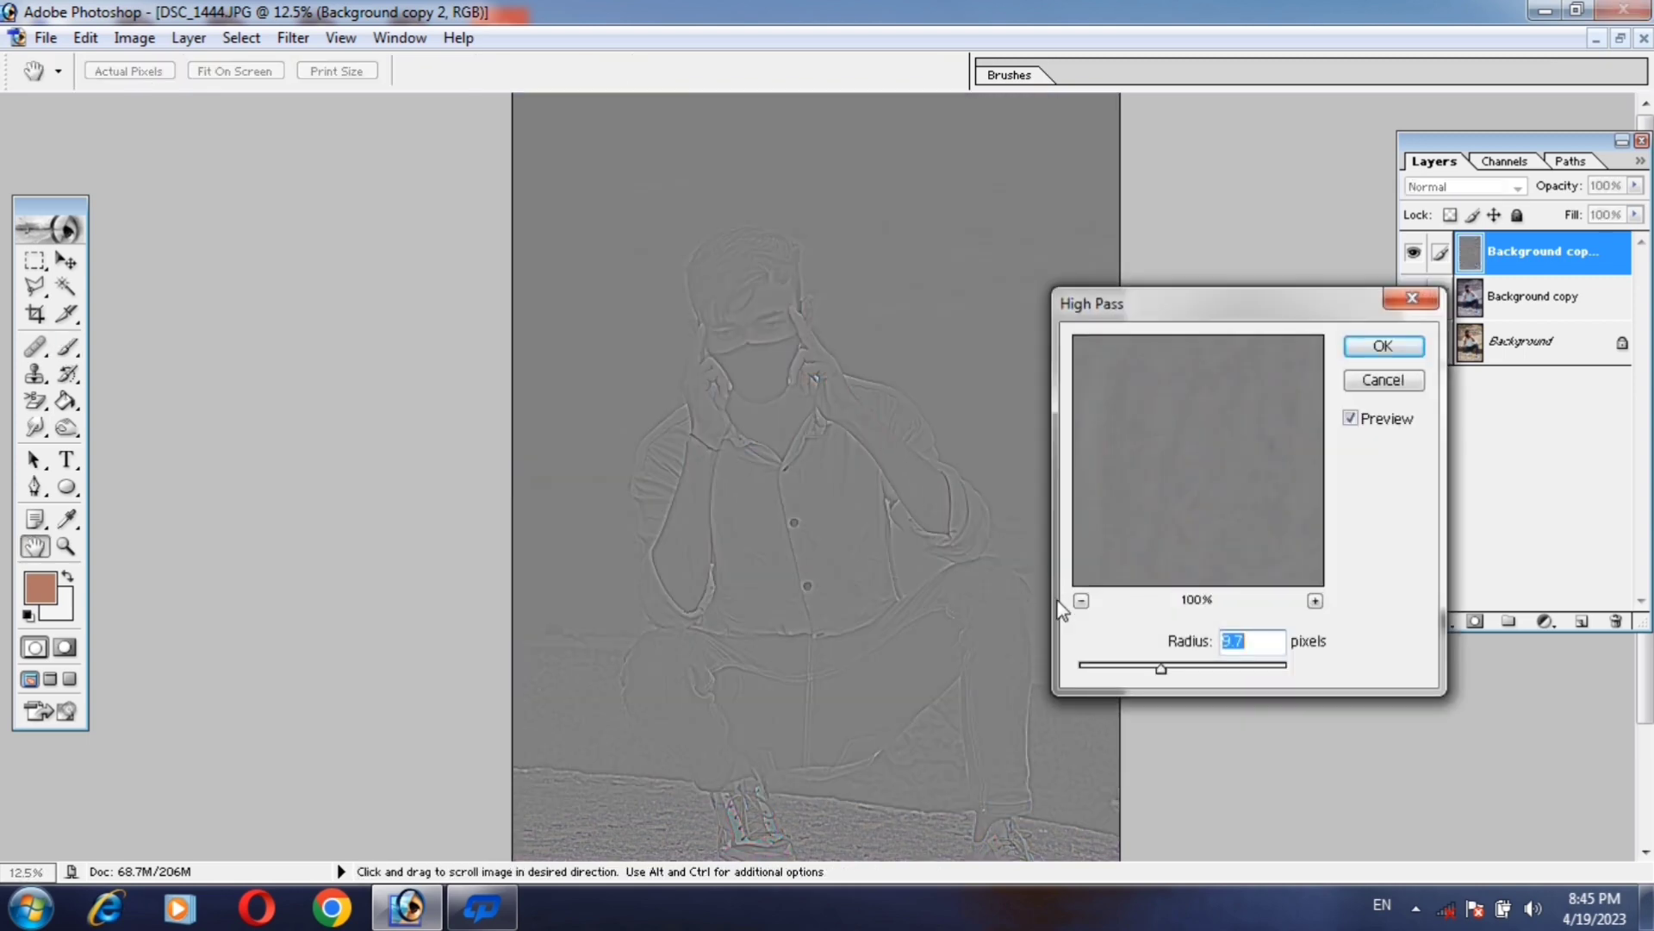
drag(1159, 667, 1142, 670)
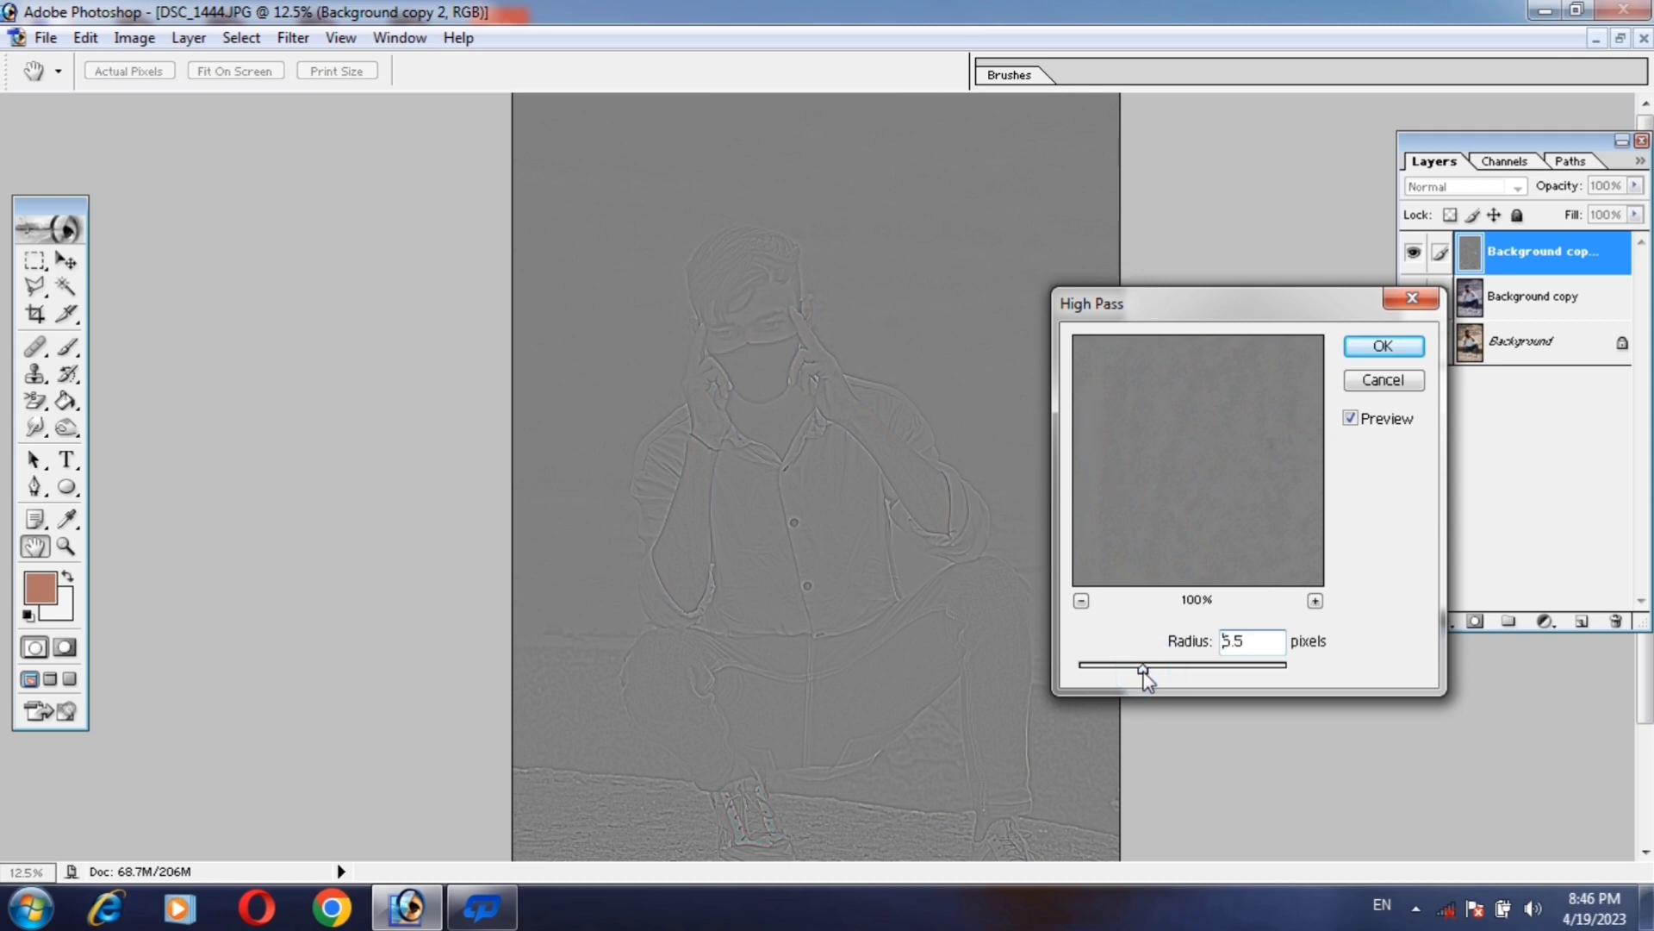
drag(1147, 681, 1135, 673)
click(1383, 347)
Set the high-pass layer's blend mode to Soft Light, then change it to Hard Light.
click(1519, 189)
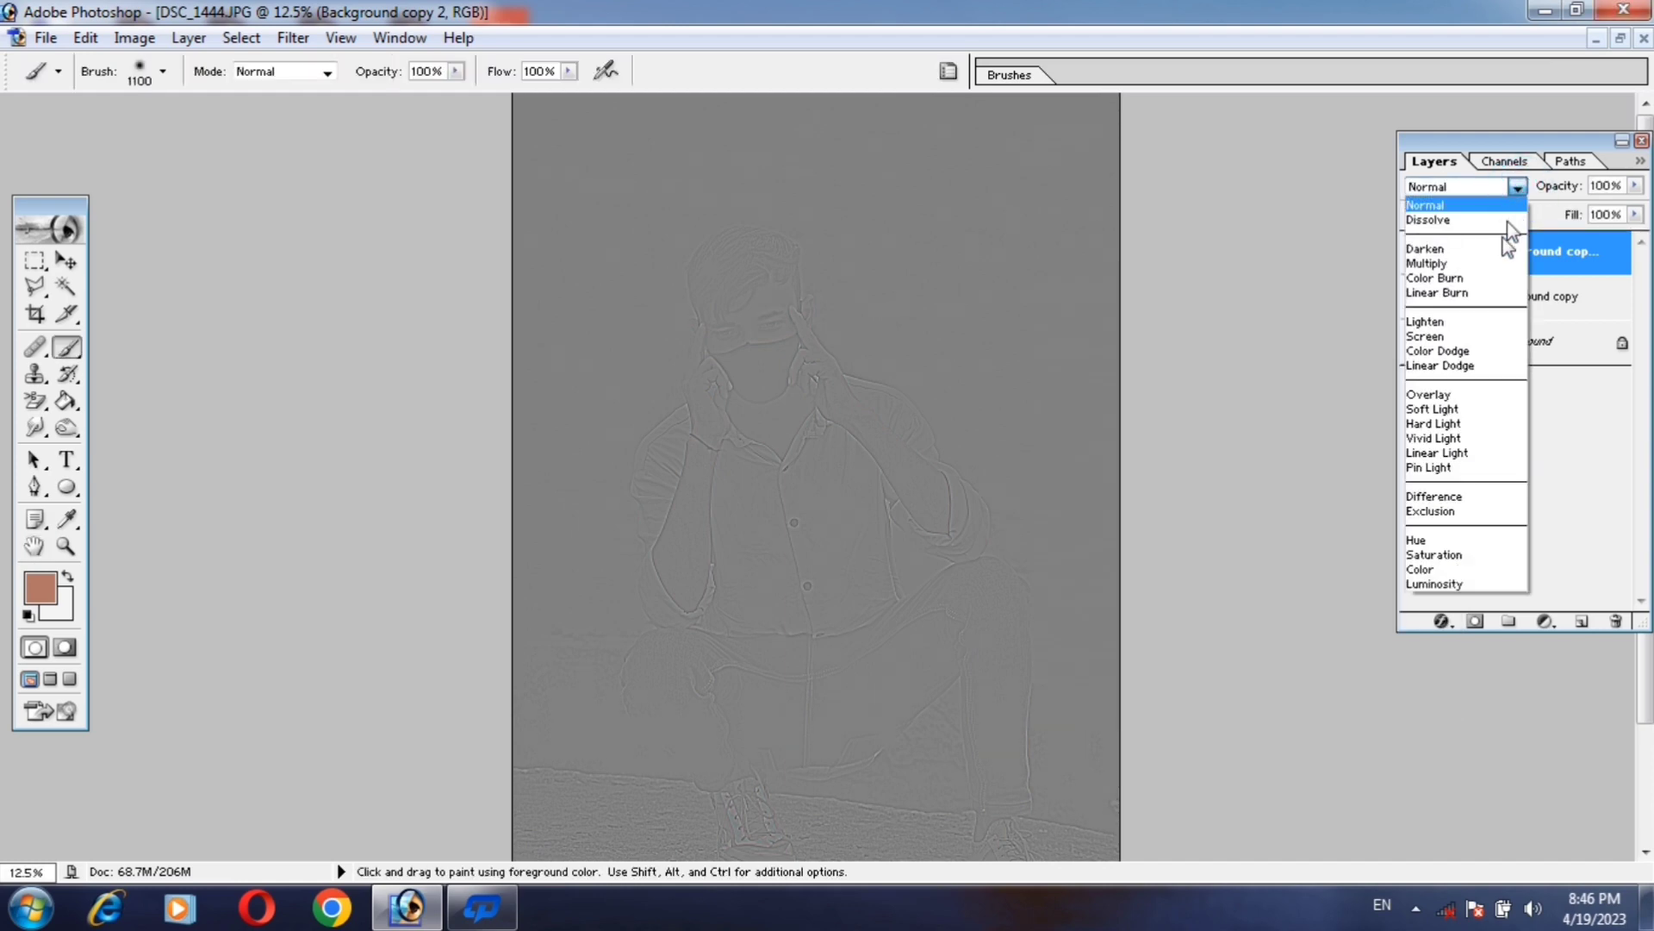
click(1439, 410)
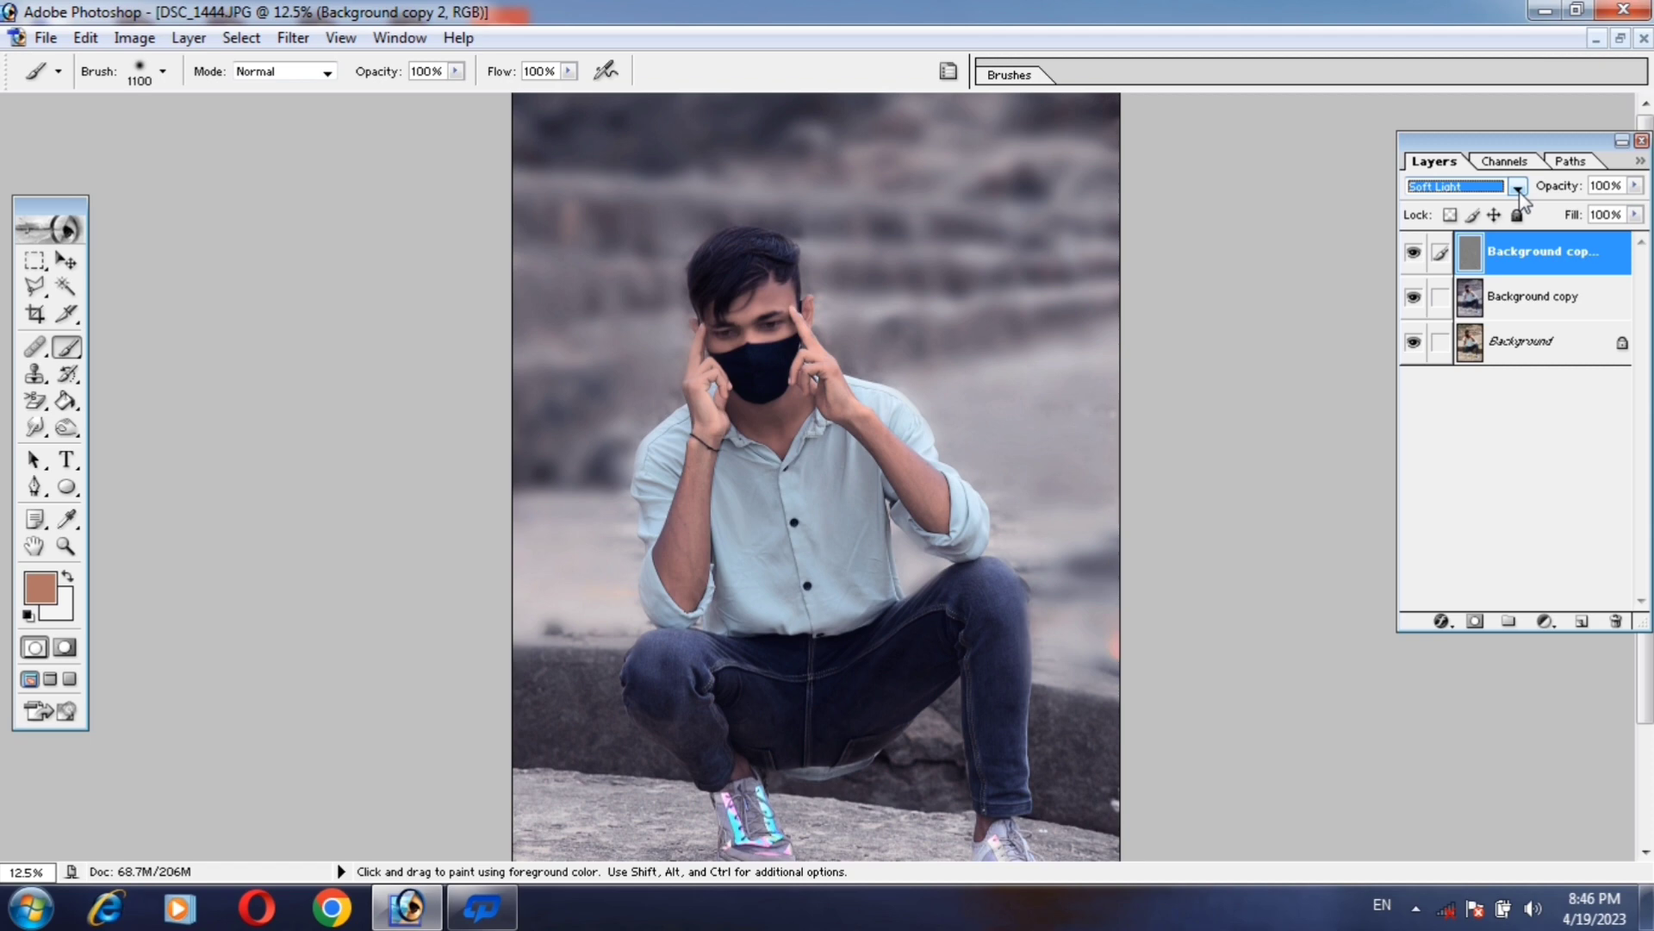
click(1518, 188)
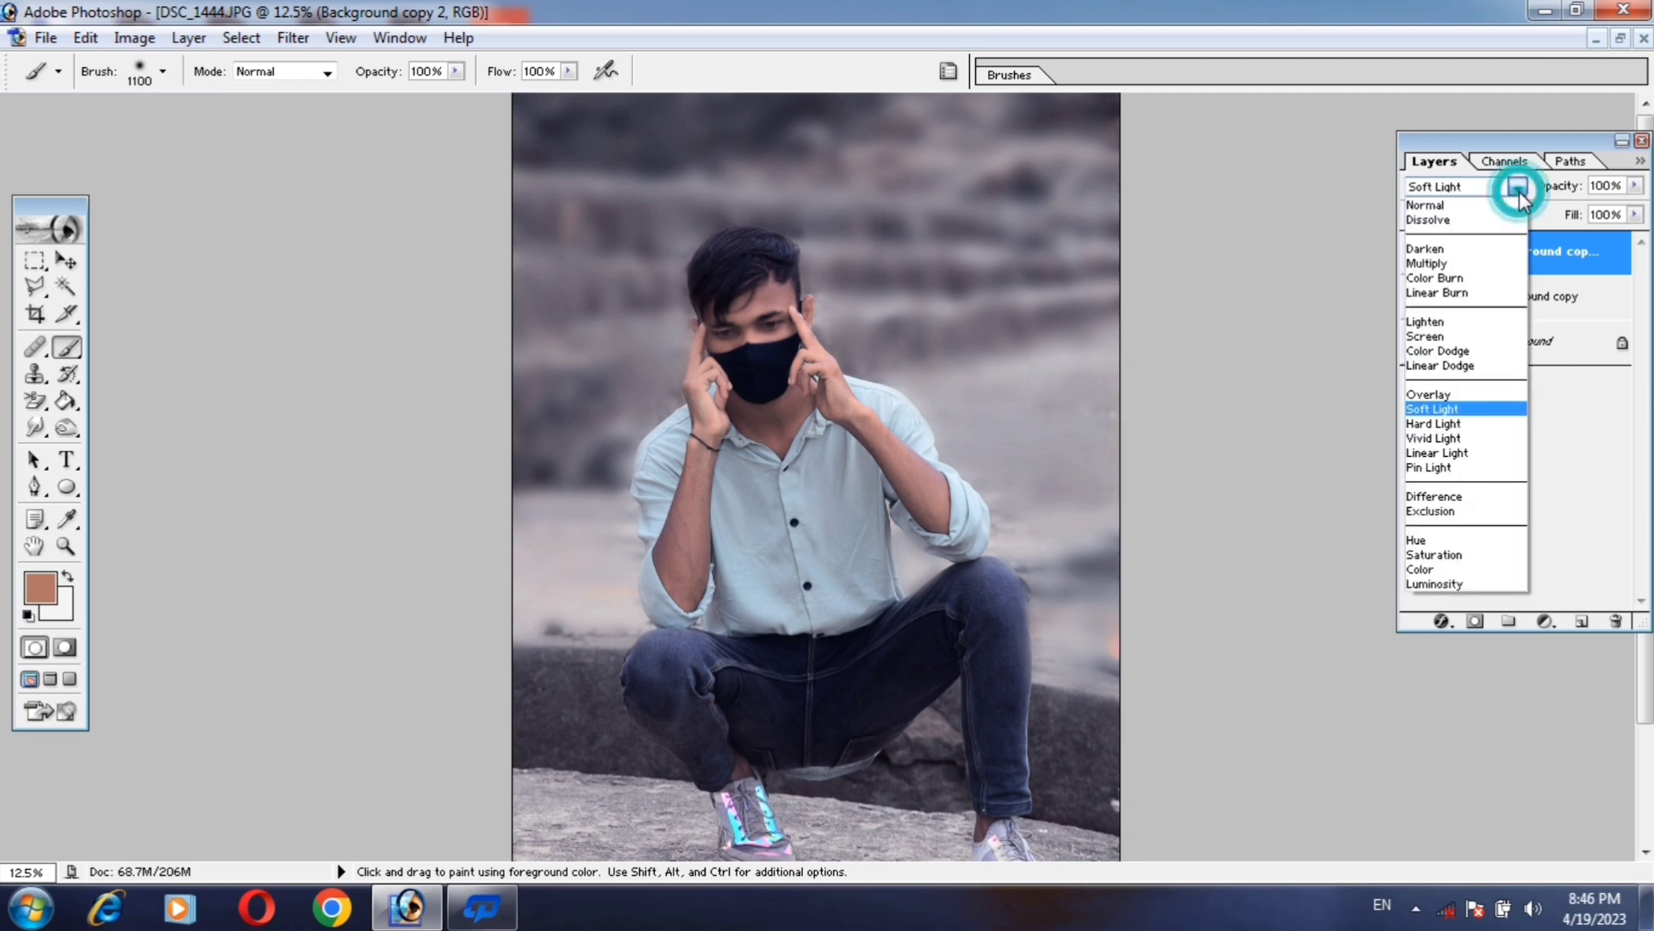
click(1448, 423)
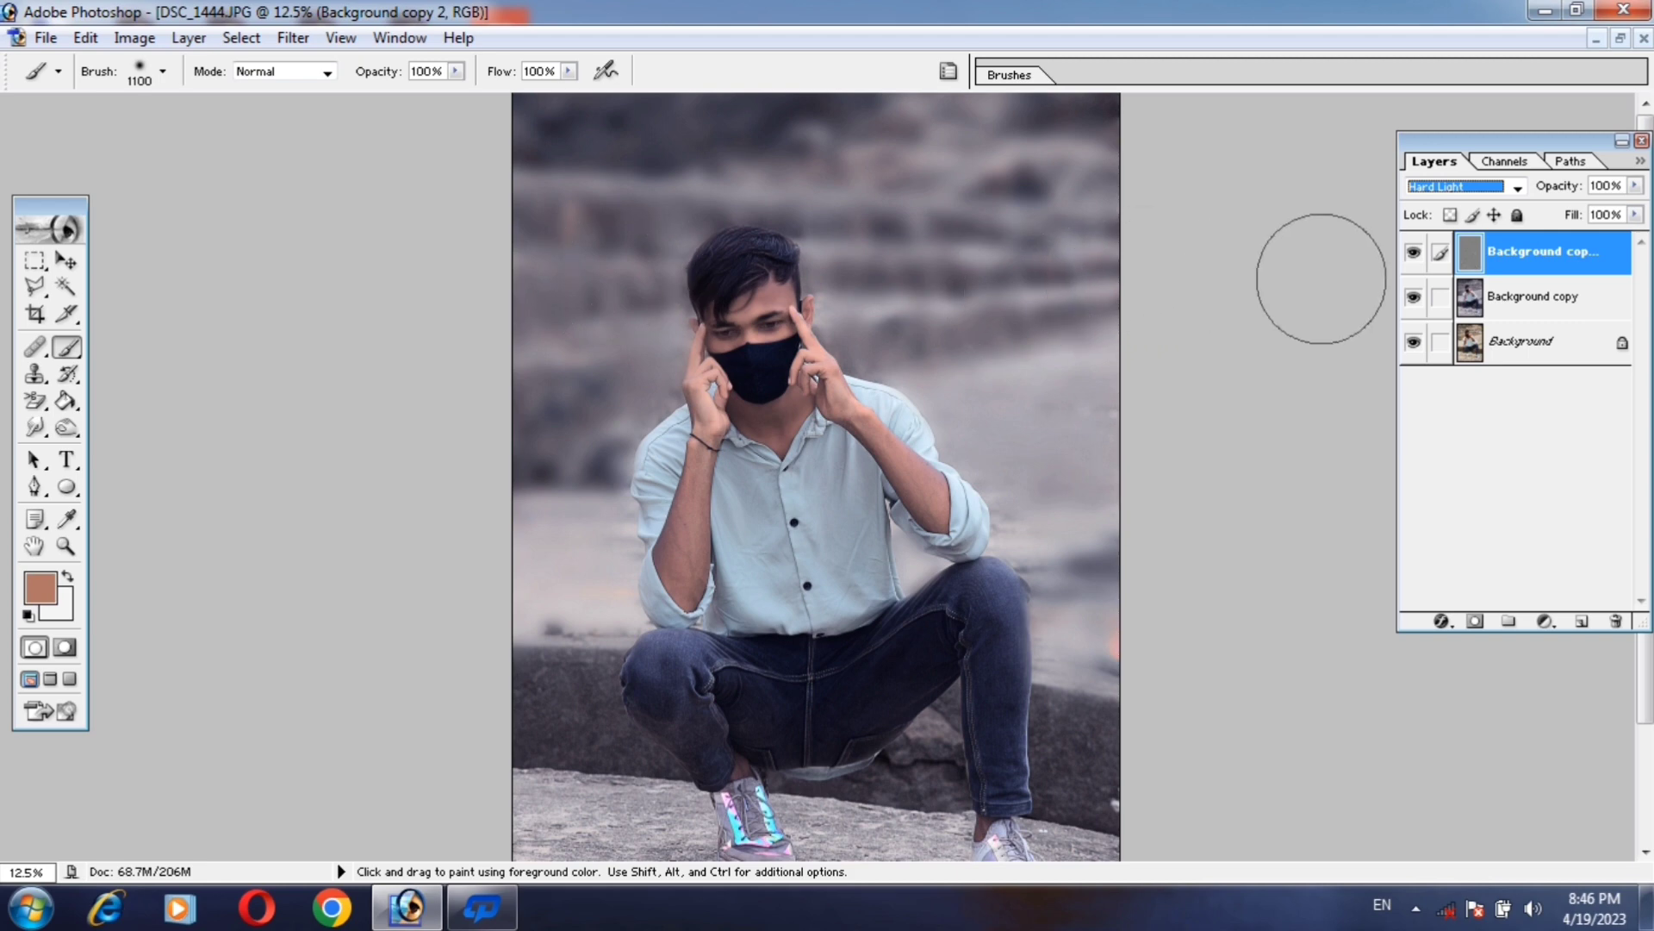
Merge the Hard Light sharpening into Background copy and toggle it to compare with the original.
key(ctrl+e)
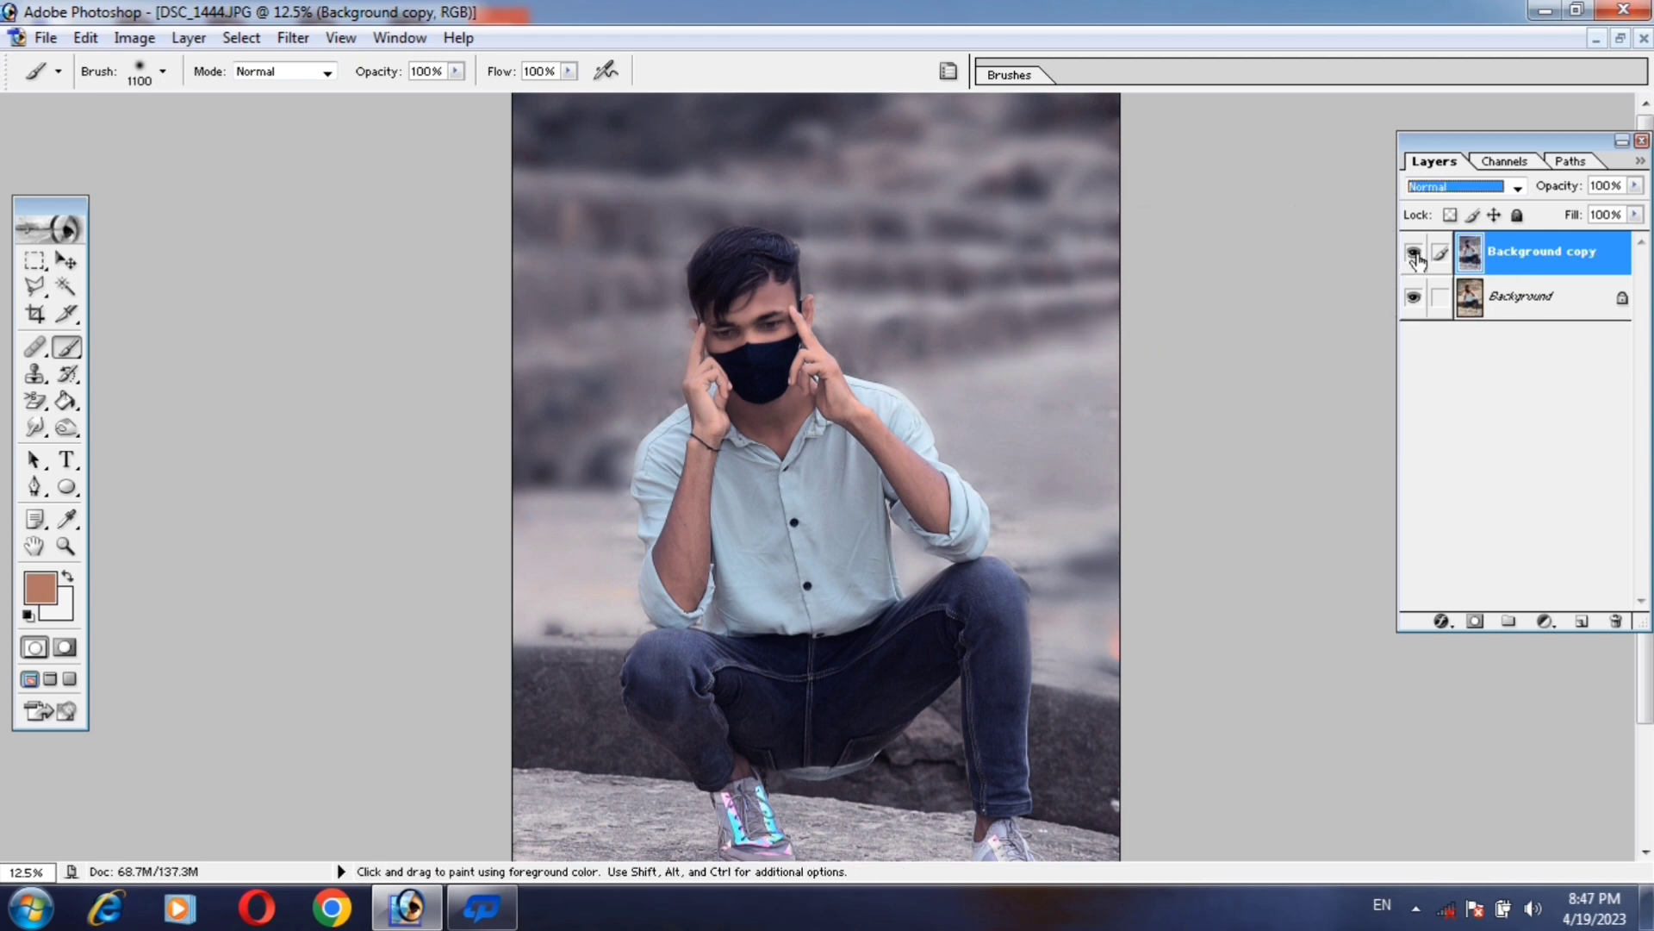
click(1414, 253)
click(1414, 252)
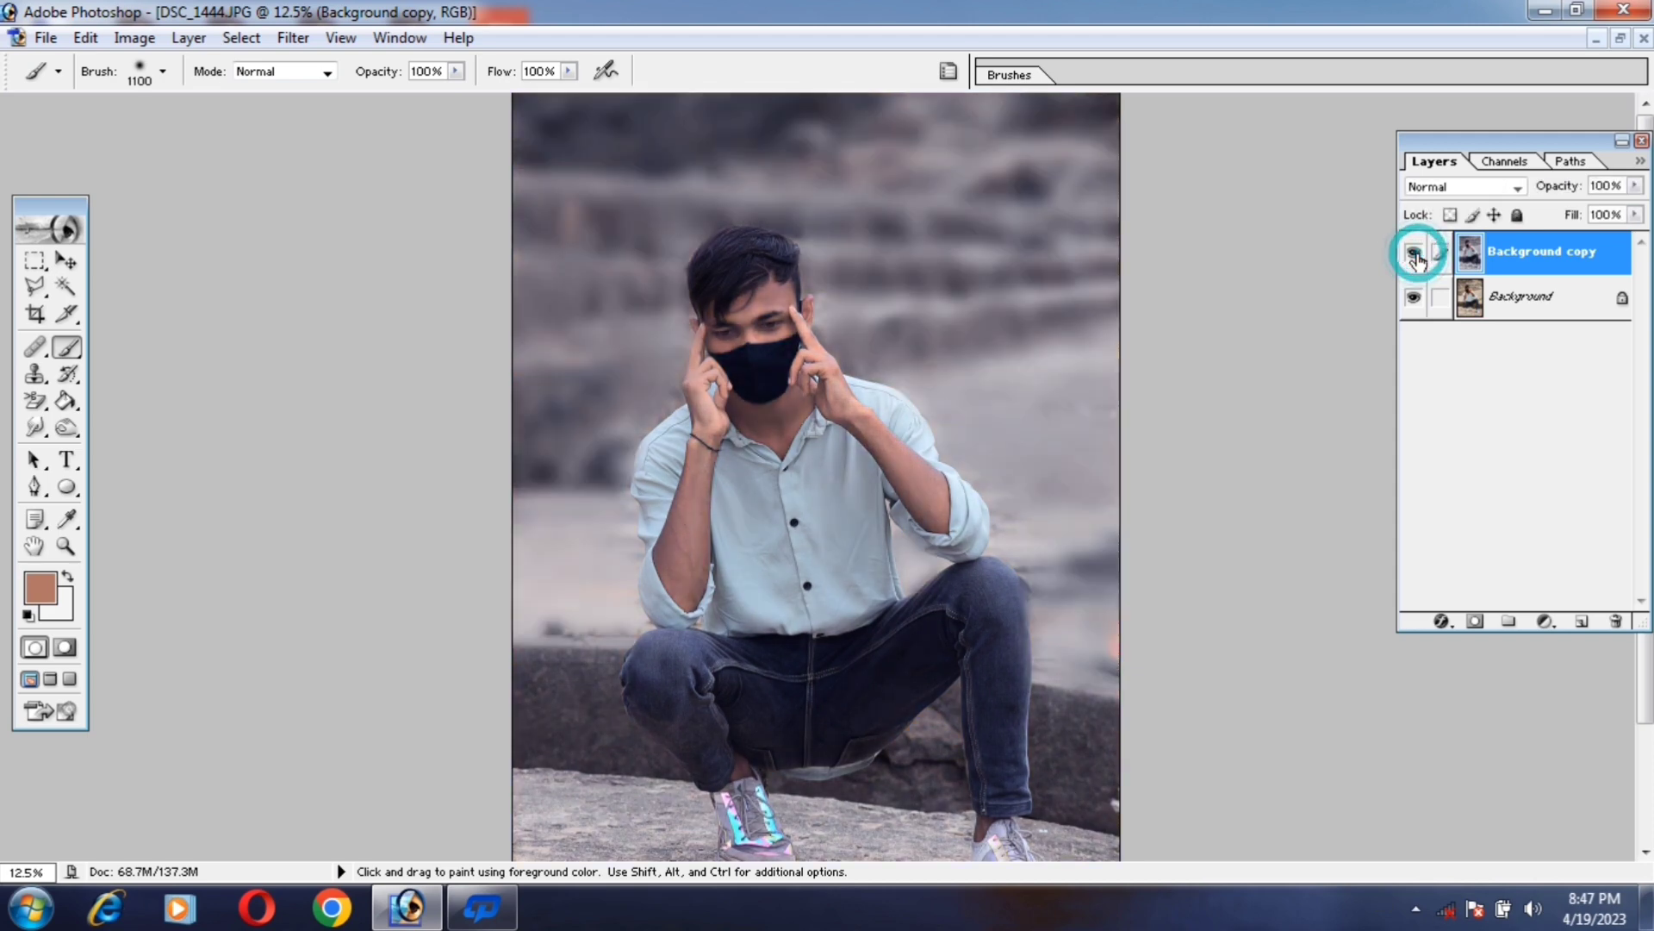
click(1414, 252)
click(1414, 252)
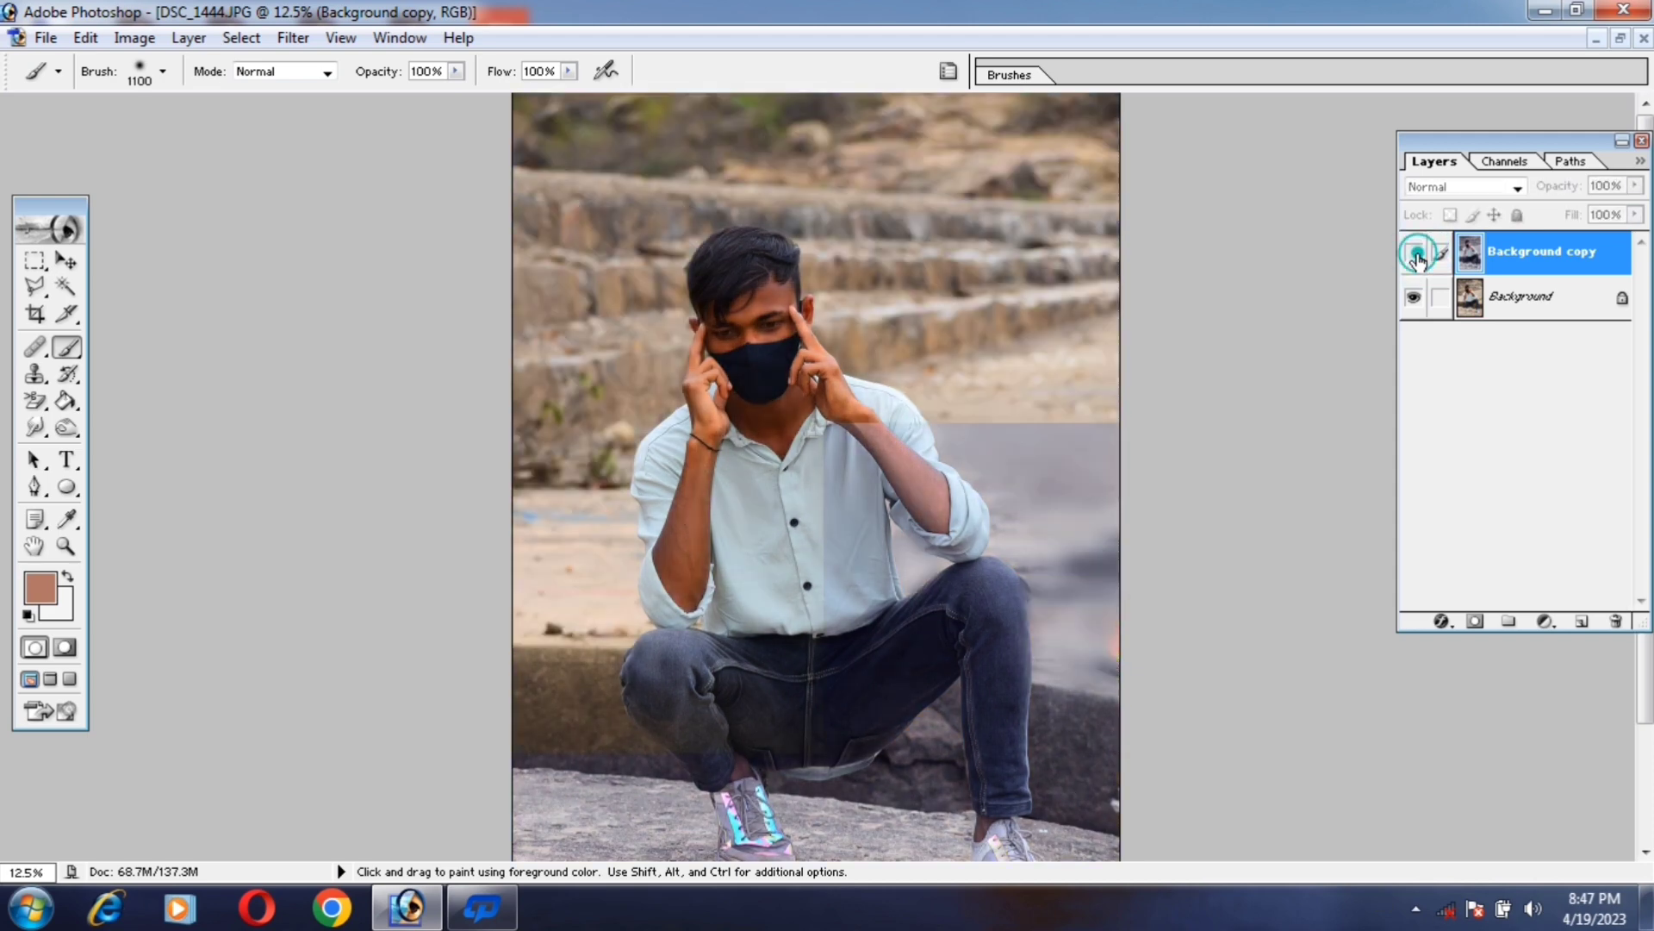
click(1414, 252)
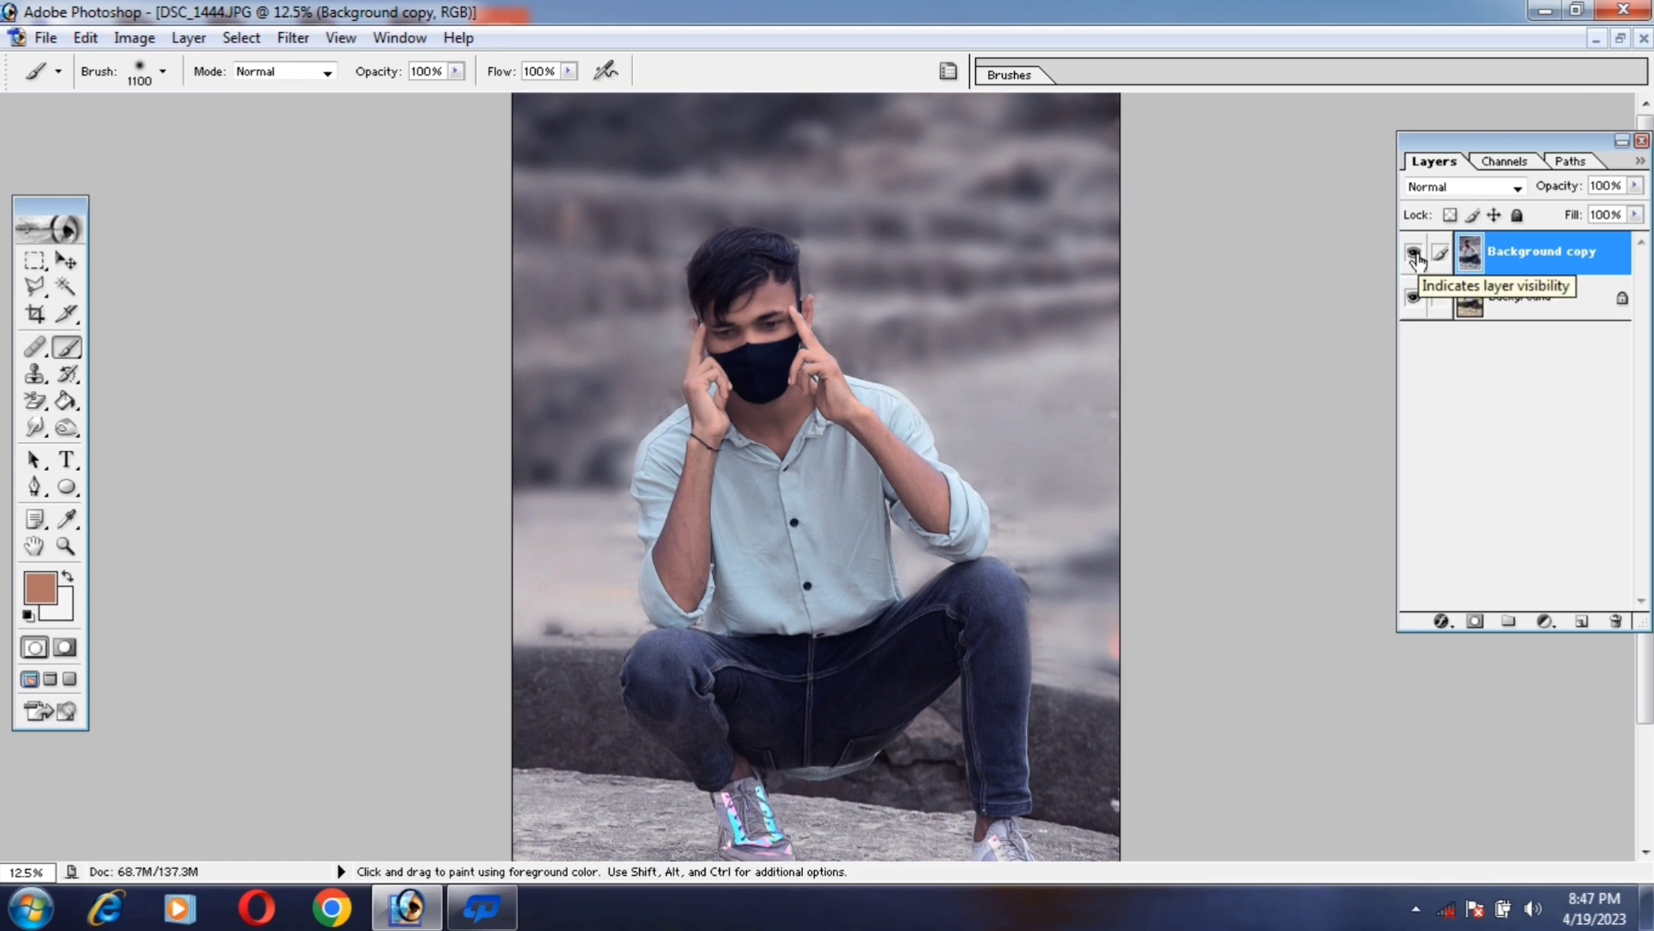